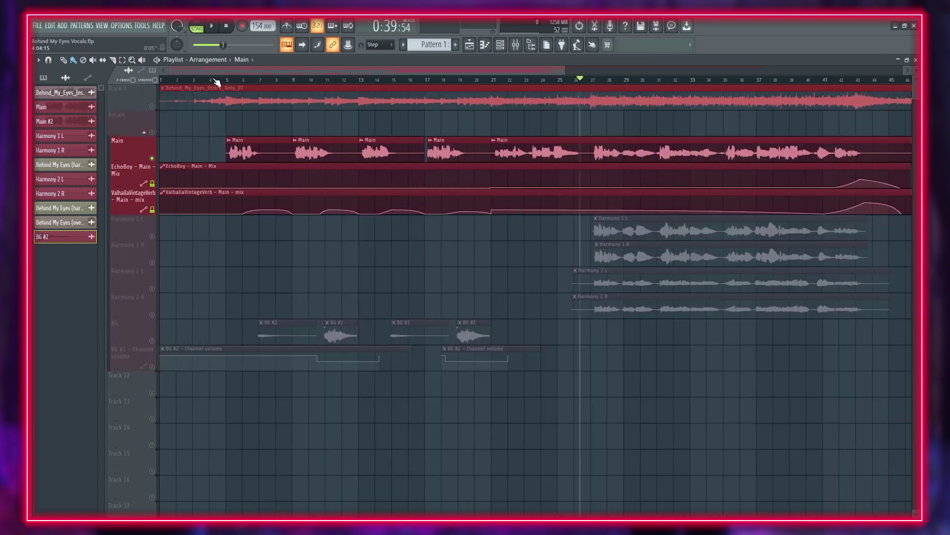
Play the soloed Main vocal from just before bar 5 and jump ahead to bar 9.
left_click(215, 79)
key("space")
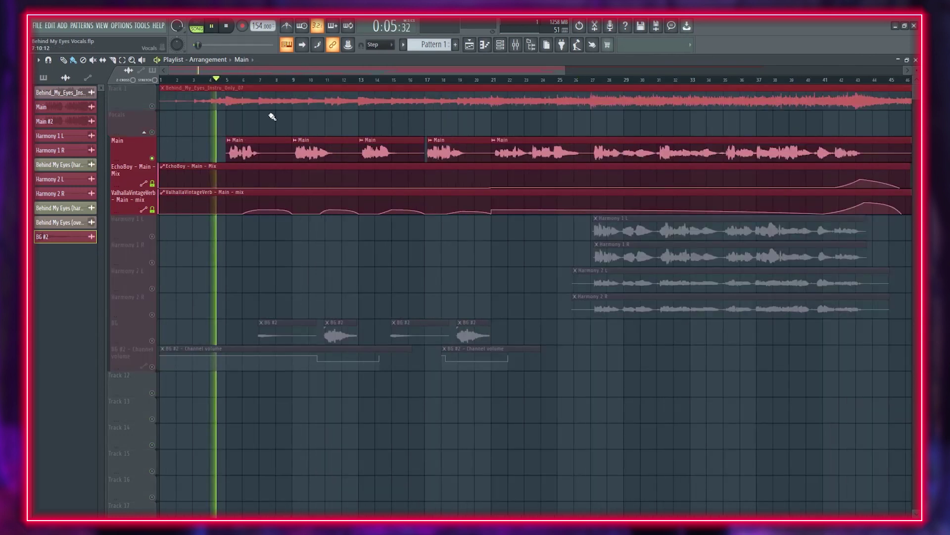
left_click(297, 80)
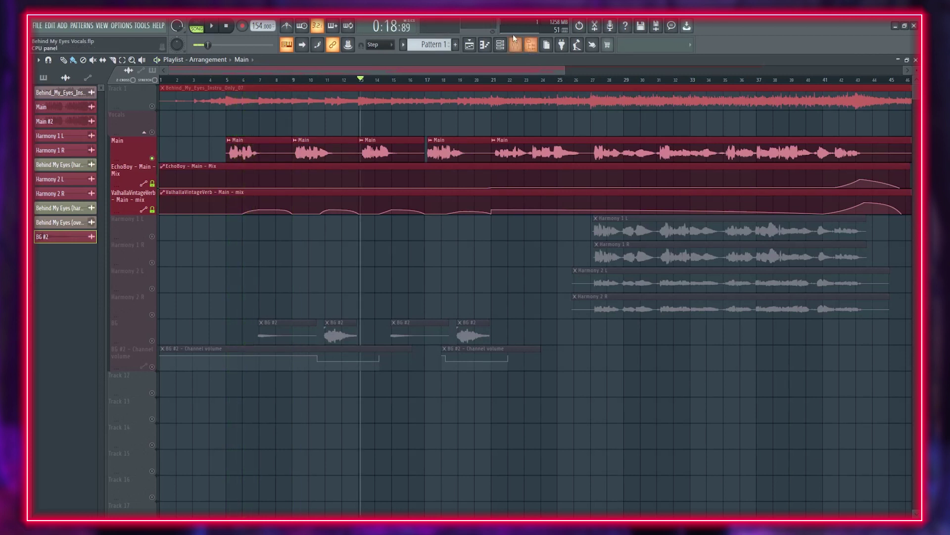
Show the mixer, enable FabFilter Pro-Q 3 on the Main insert and inspect its EQ curve.
left_click(516, 44)
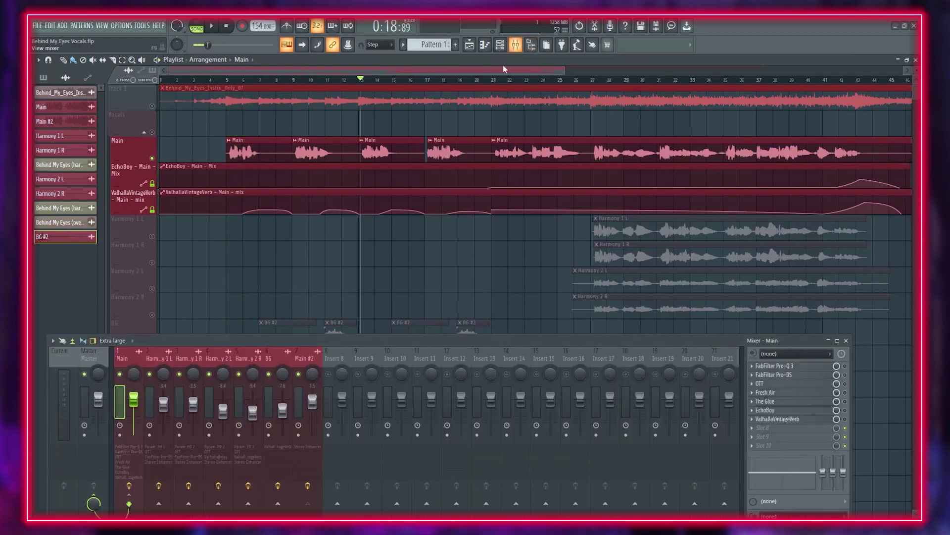
left_click_drag(241, 341, 236, 271)
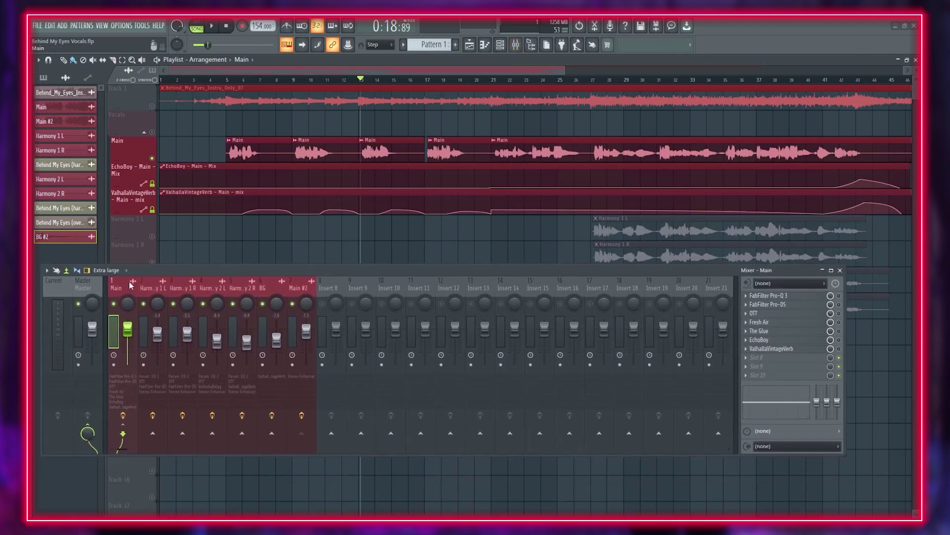
left_click(822, 296)
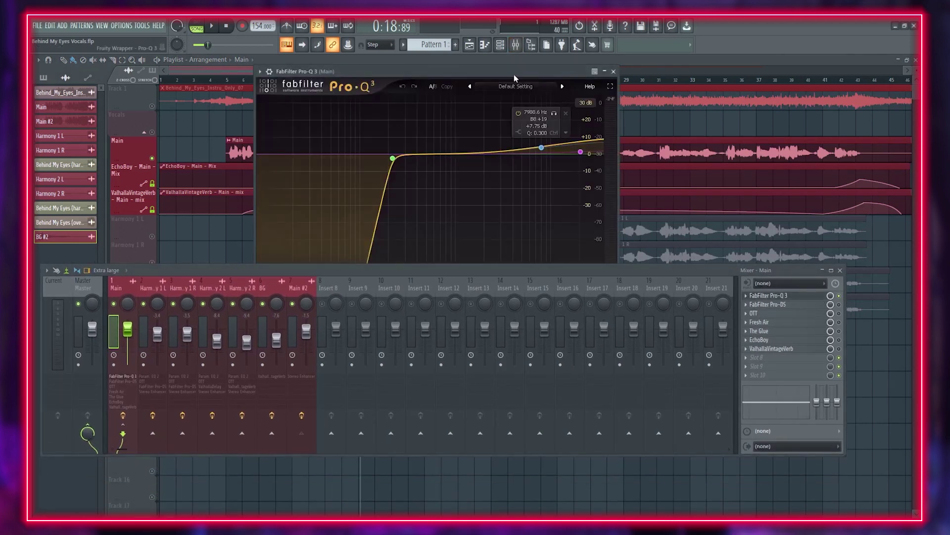
left_click_drag(515, 72, 548, 54)
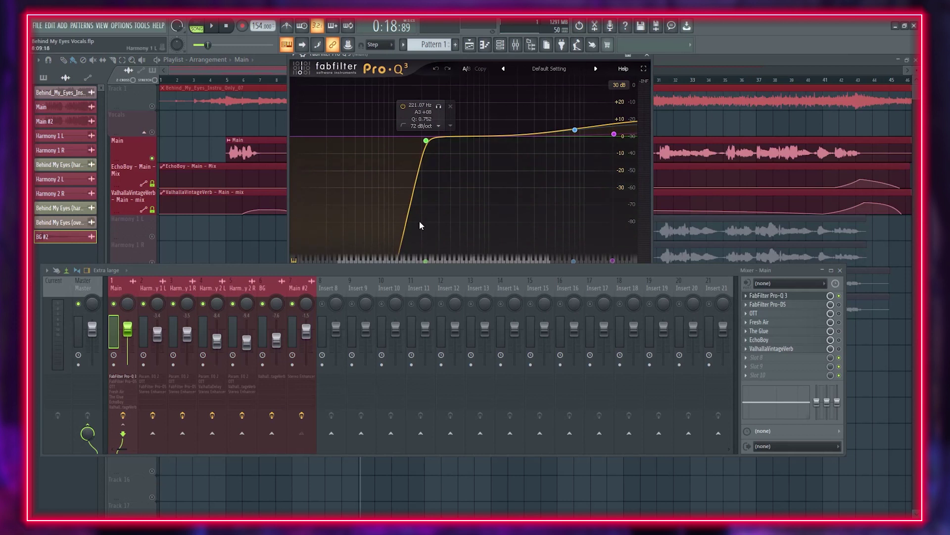
left_click_drag(509, 62, 505, 93)
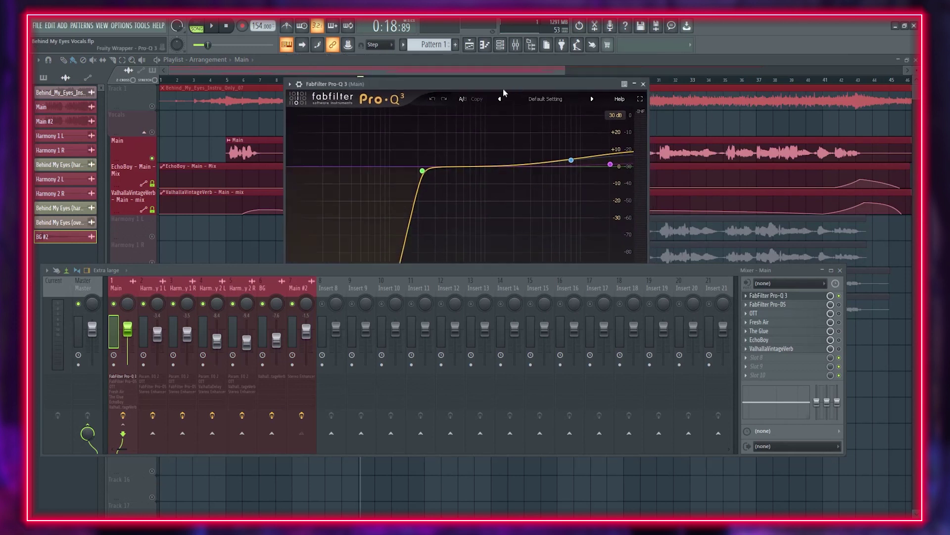
left_click(821, 296)
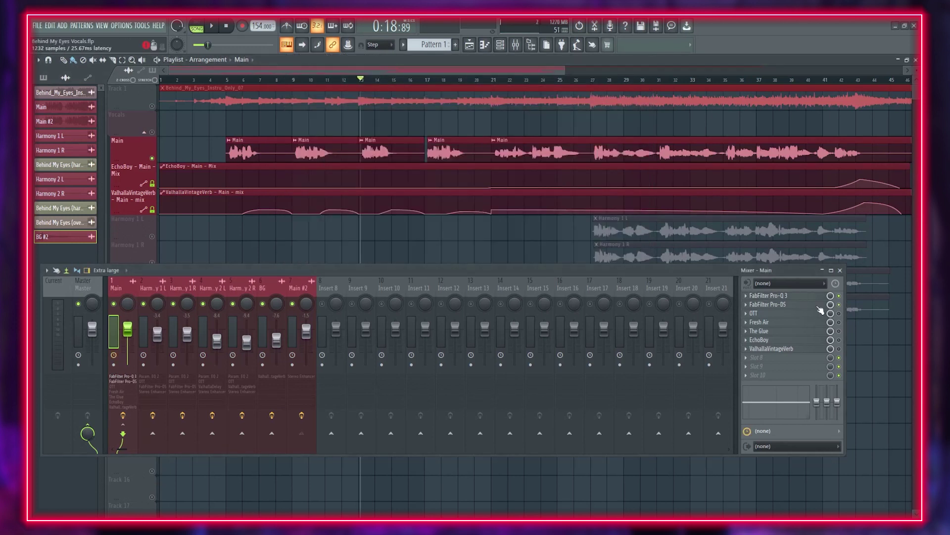
Enable FabFilter Pro-DS and OTT on the Main insert and inspect the settings of each.
left_click(818, 304)
left_click_drag(560, 271, 567, 364)
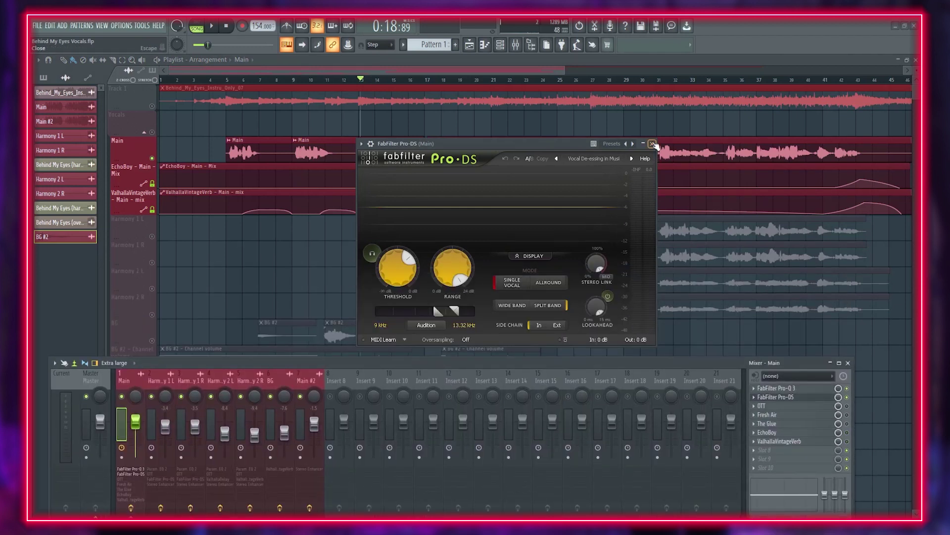
left_click(653, 144)
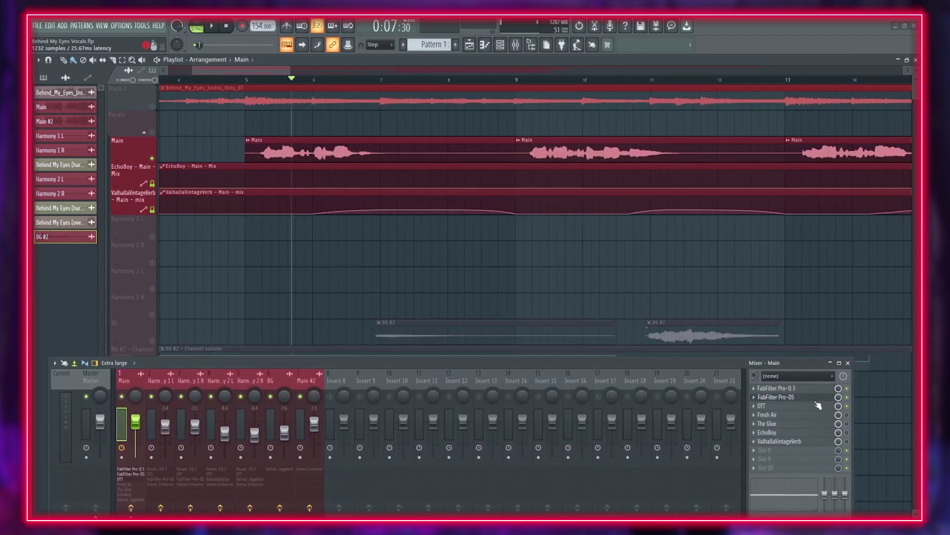
left_click(763, 406)
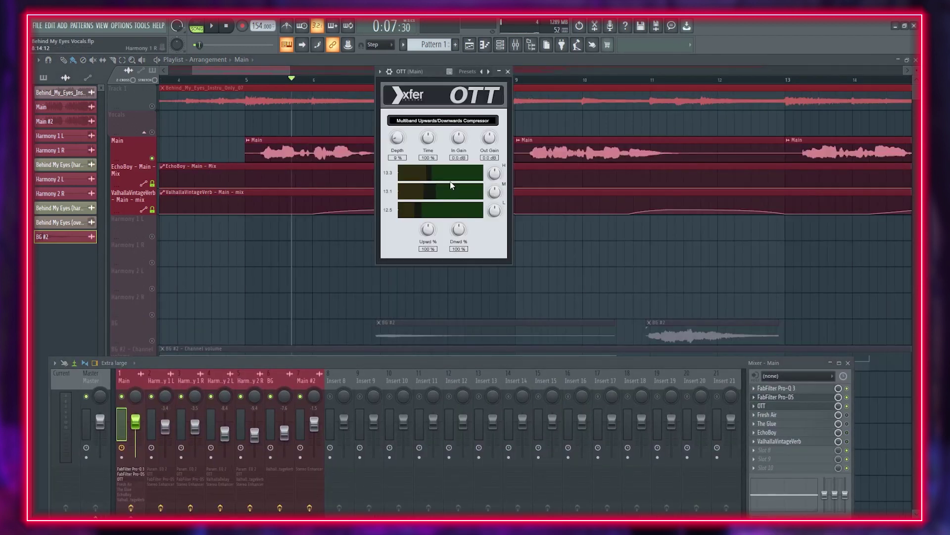
left_click(772, 405)
Enable Fresh Air on the Main insert, inspect its Mid Air and High Air settings and briefly audition the vocal.
left_click(770, 415)
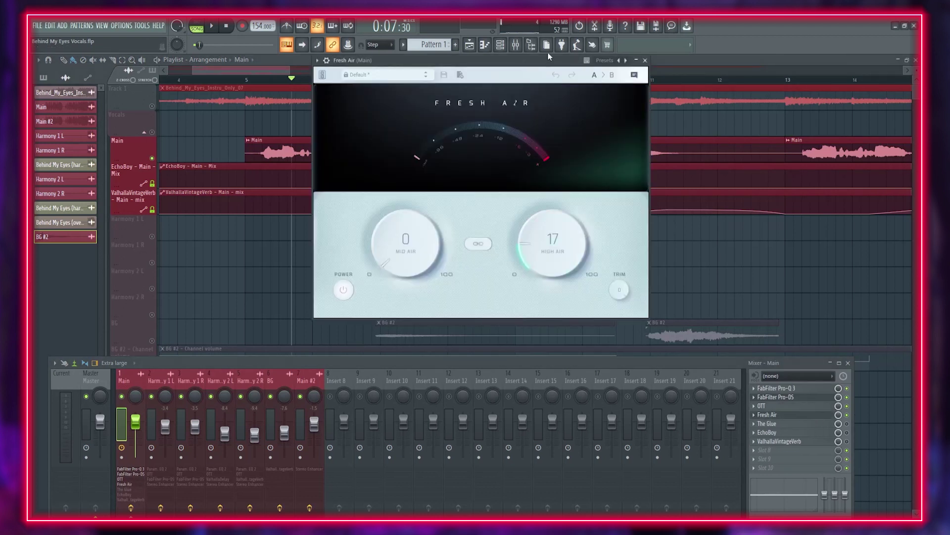
left_click_drag(548, 56, 443, 102)
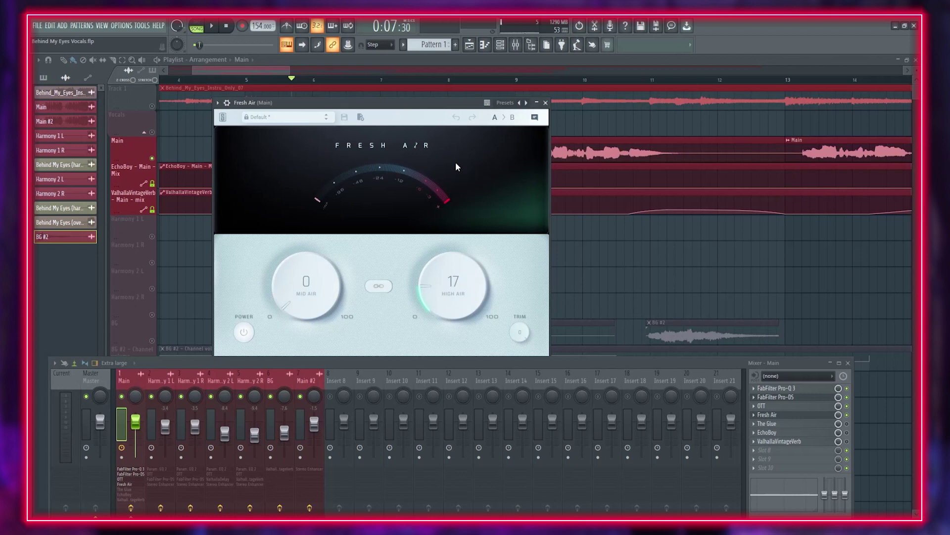
key("space")
left_click(546, 103)
key("space")
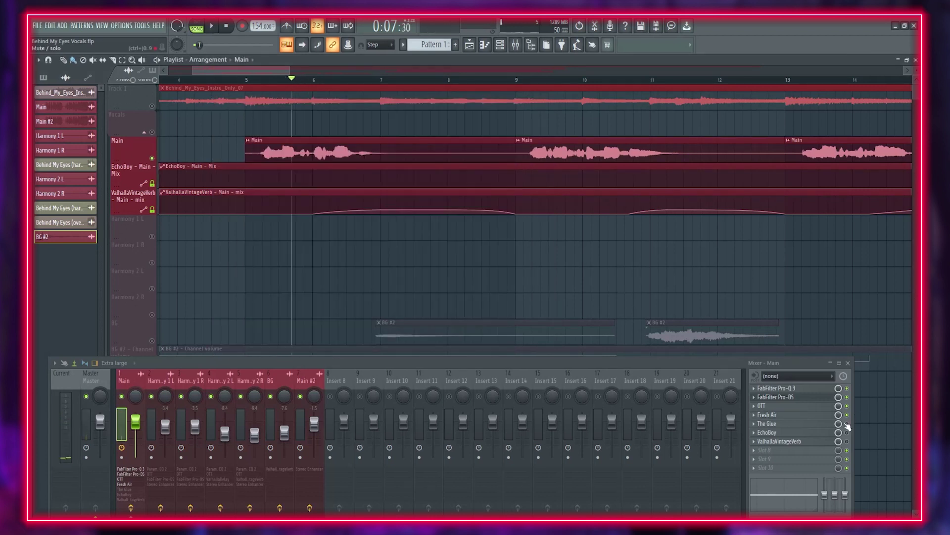
Enable The Glue, EchoBoy and ValhallaVintageVerb on the Main insert, inspecting the compressor settings of The Glue.
left_click(847, 424)
left_click(772, 423)
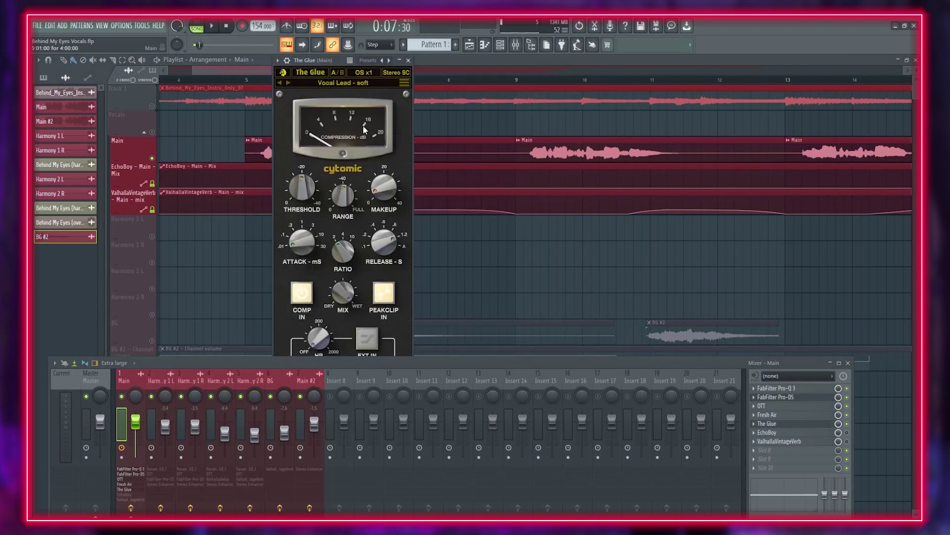
left_click(409, 60)
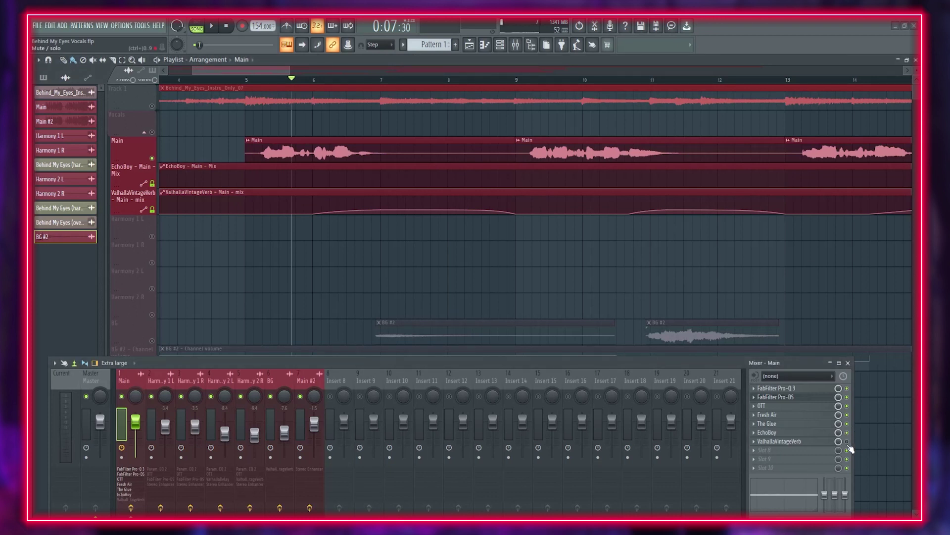
Play the Main vocal from just after bar 5 to hear it with its full effects chain.
scroll(379, 199, "down", 6)
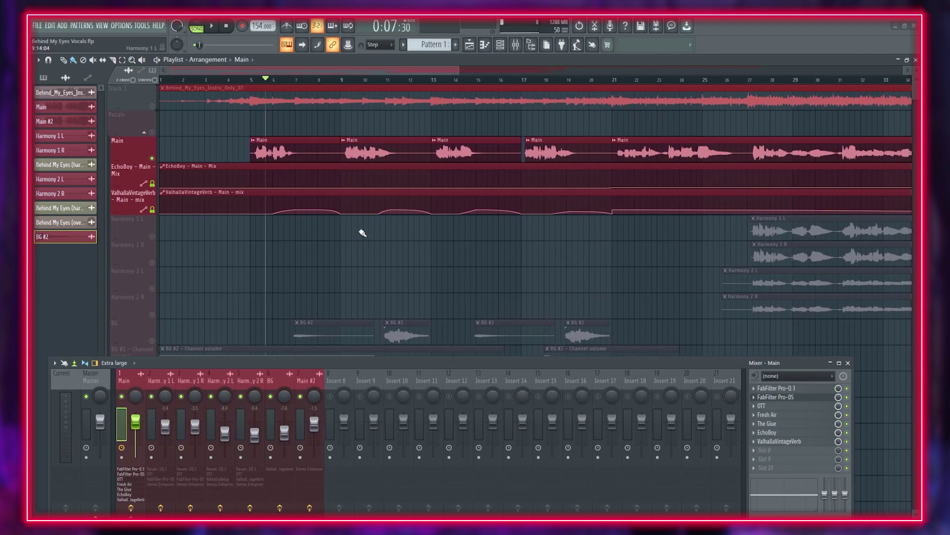
scroll(202, 211, "right", 4)
left_click(187, 79)
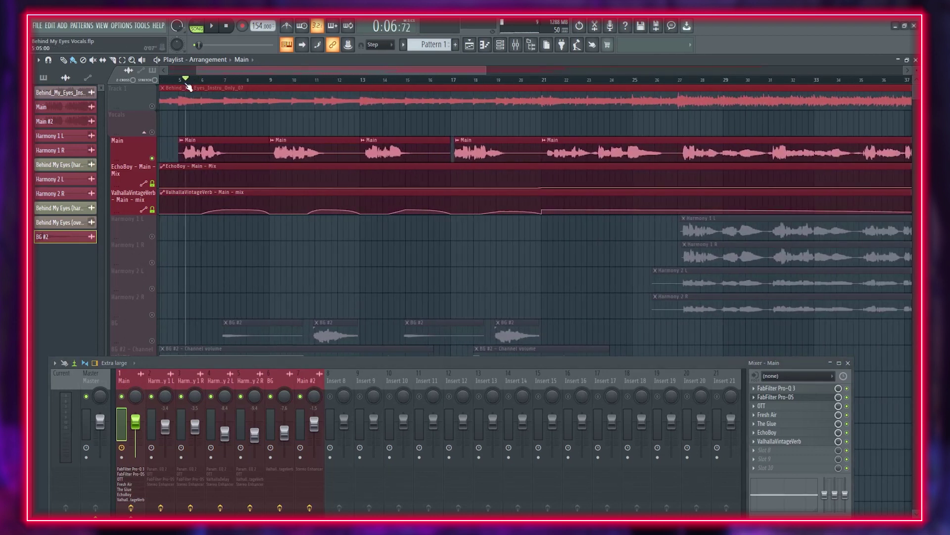
scroll(217, 109, "up", 3)
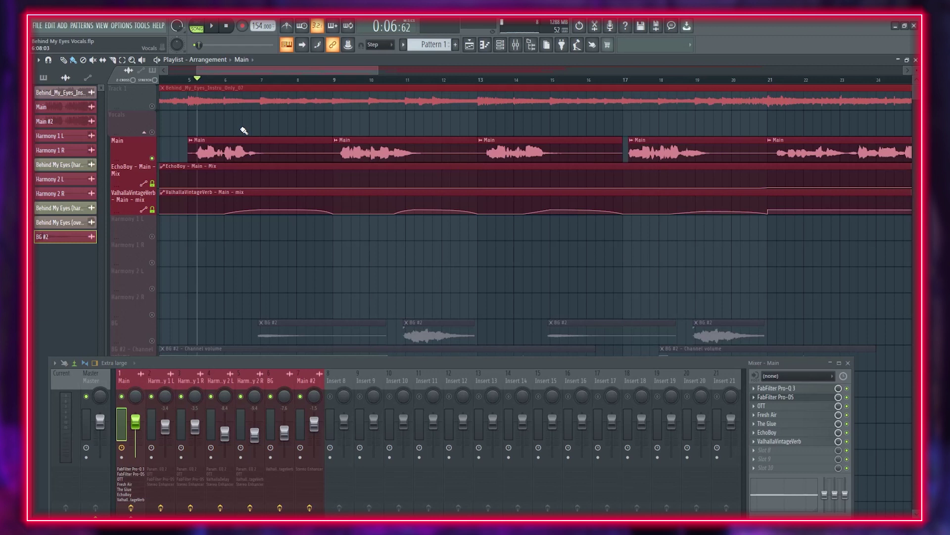
key("space")
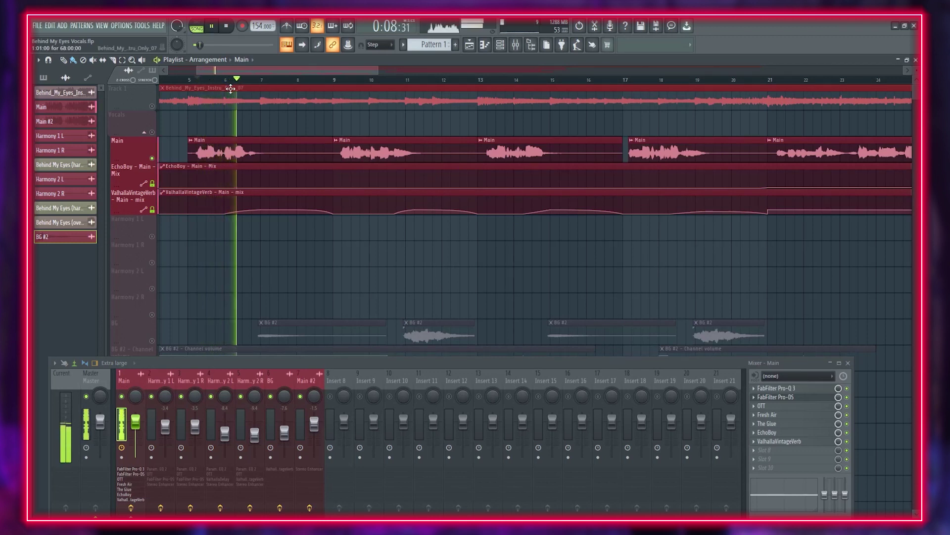
left_click(384, 80)
key("space")
Play the end of the Main vocal from about bar 41 to hear the EchoBoy and ValhallaVintageVerb automation.
scroll(235, 262, "down", 6)
scroll(541, 186, "up", 6)
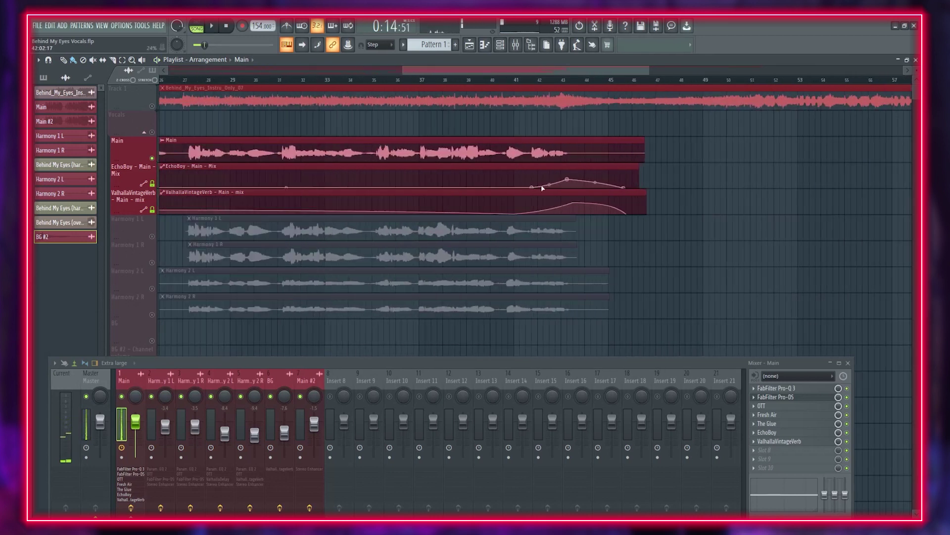
scroll(604, 203, "up", 2)
left_click_drag(385, 79, 367, 77)
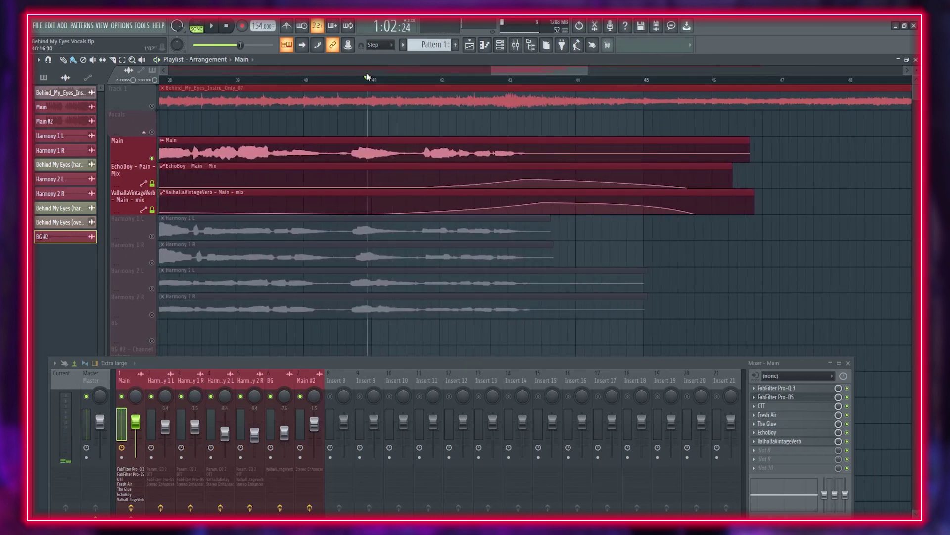
key("space")
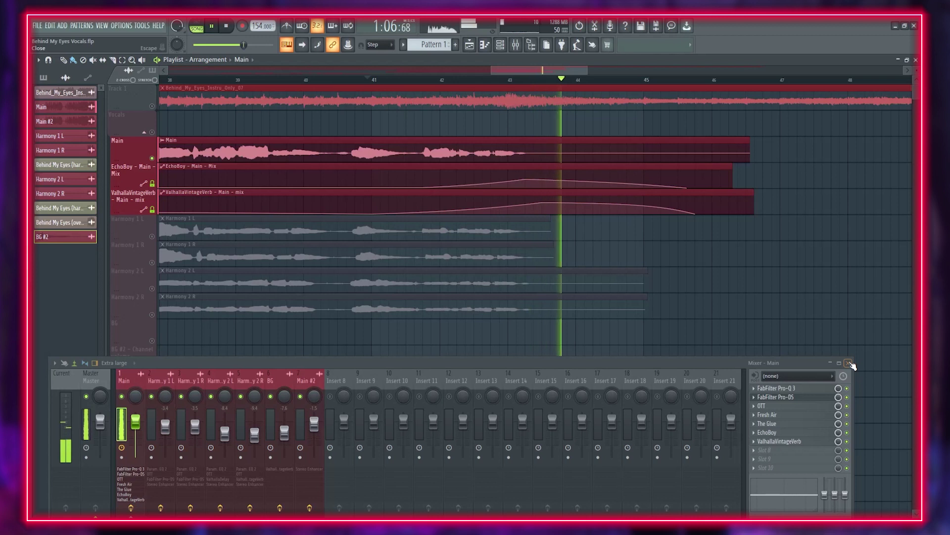
key("space")
Leave only Harmony 1 L and Harmony 1 R unmuted among the vocals and play them from just before bar 27.
scroll(465, 245, "down", 2)
scroll(464, 245, "down", 5)
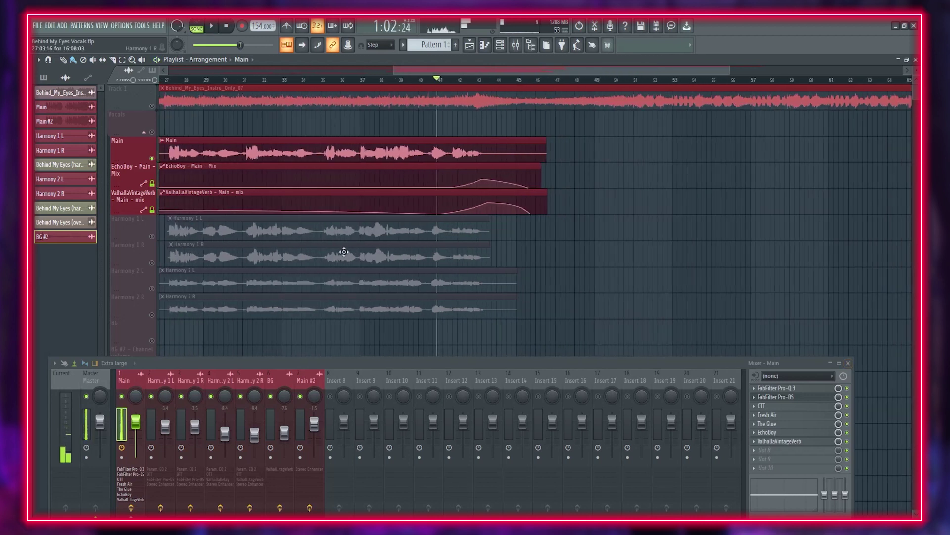
scroll(194, 237, "up", 3)
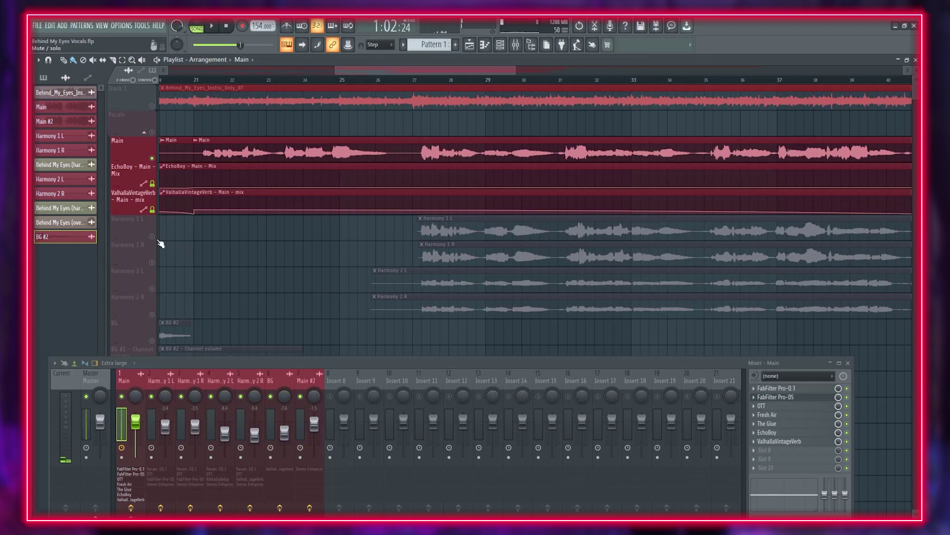
left_click(152, 236)
left_click(153, 263)
right_click(152, 237)
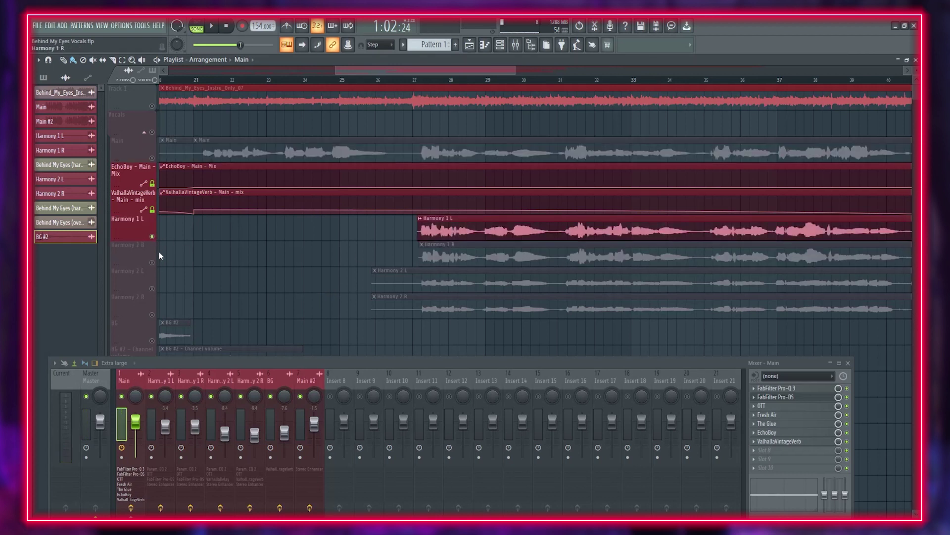
right_click(152, 263)
left_click(152, 236)
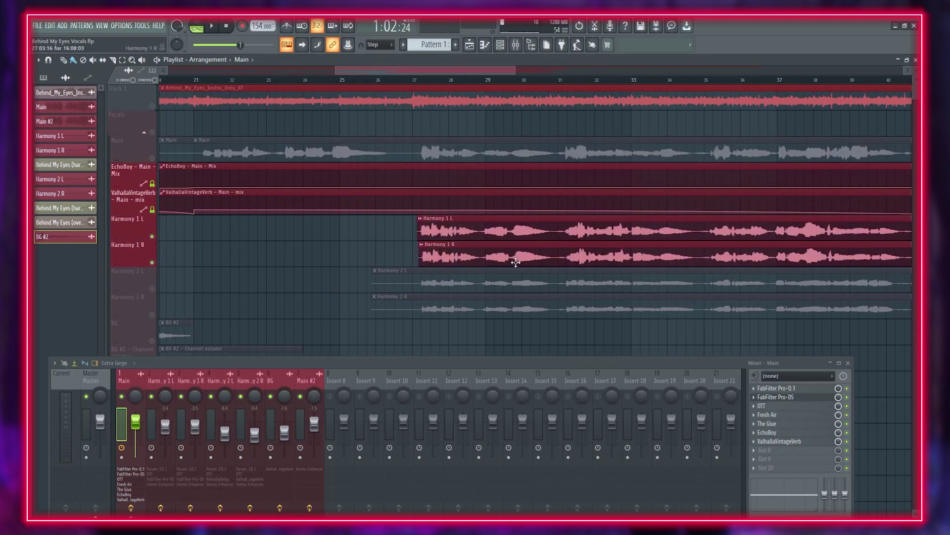
key("space")
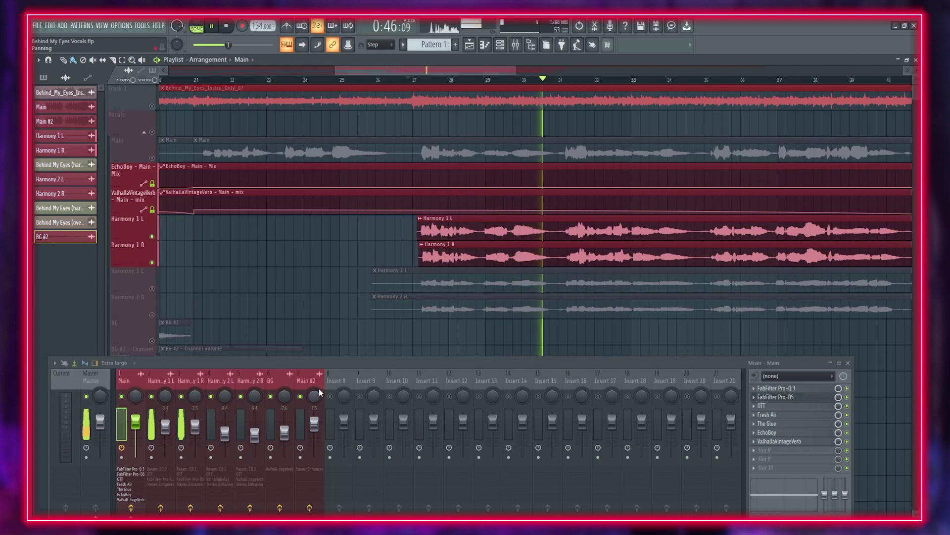
key("space")
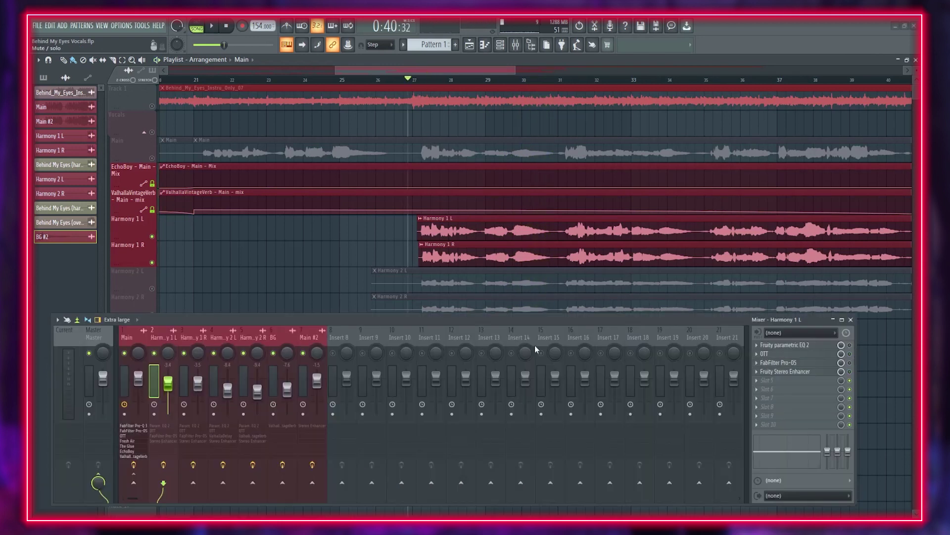
Select the Harmony 1 L insert in the mixer, enable its Fruity Parametric EQ 2 and inspect the EQ curve.
left_click(203, 336)
left_click(158, 338)
left_click(190, 338)
left_click(176, 337)
scroll(282, 250, "down", 4)
scroll(567, 186, "up", 4)
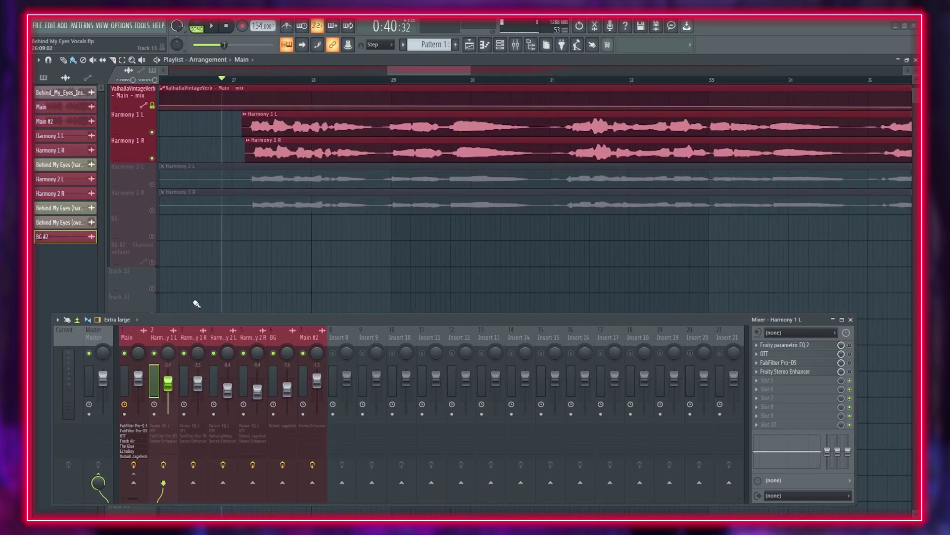
left_click(792, 345)
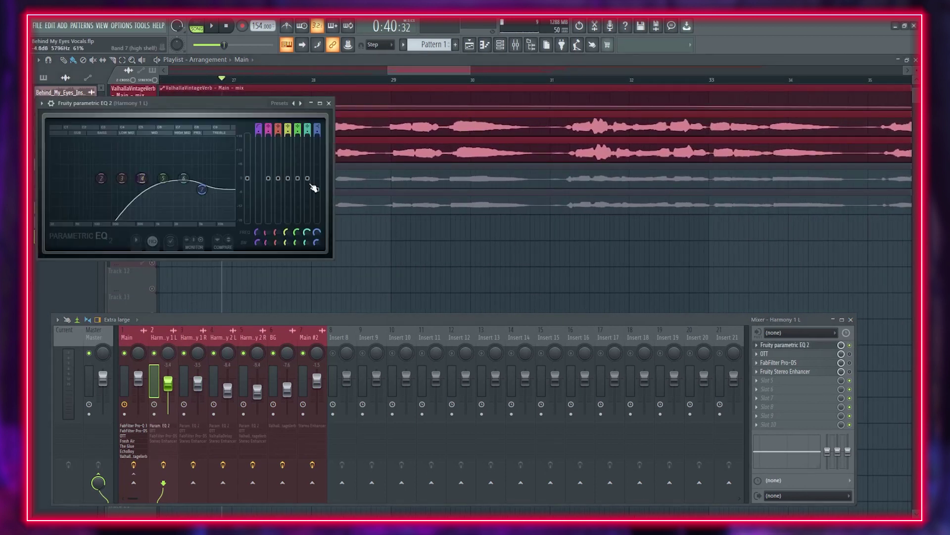
left_click_drag(218, 104, 414, 130)
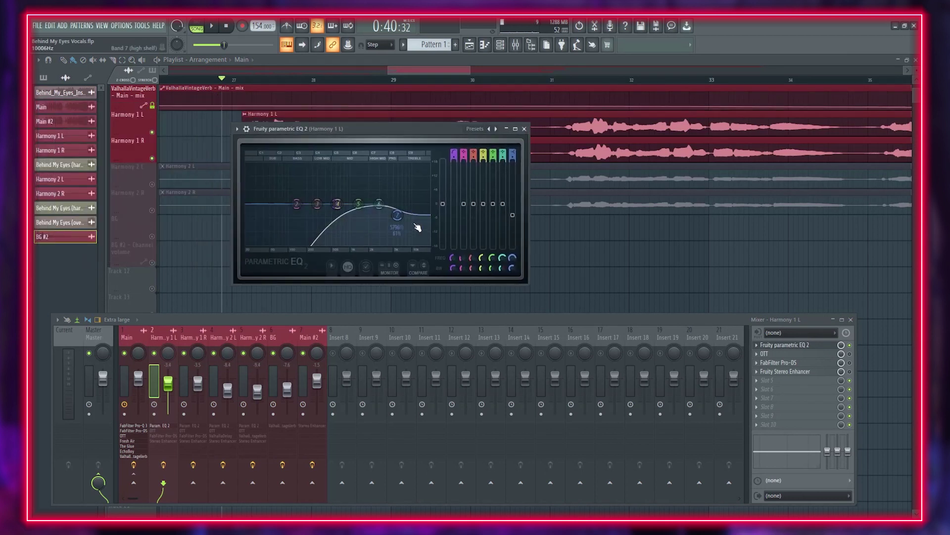
left_click(523, 129)
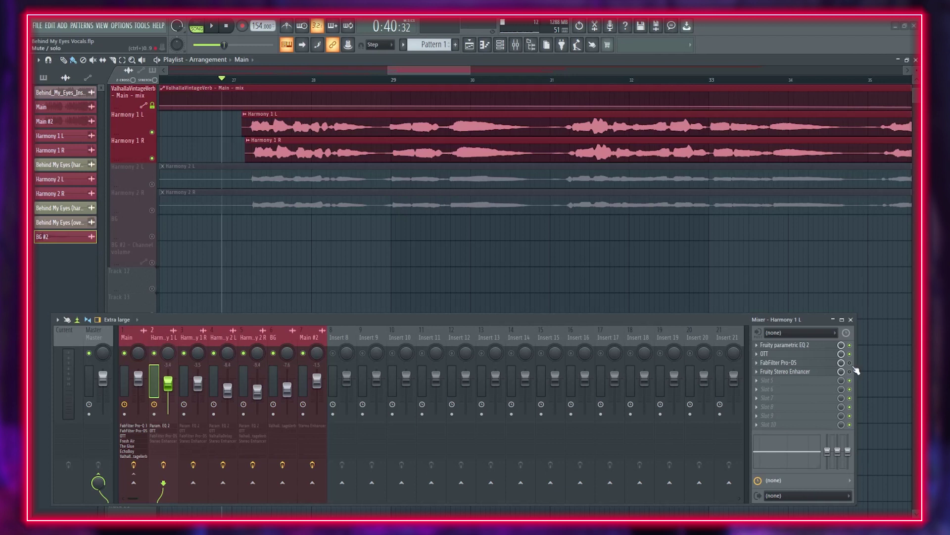
Enable FabFilter Pro-DS and Fruity Stereo Enhancer on Harmony 1 L and inspect the Stereo Enhancer's settings.
left_click(787, 371)
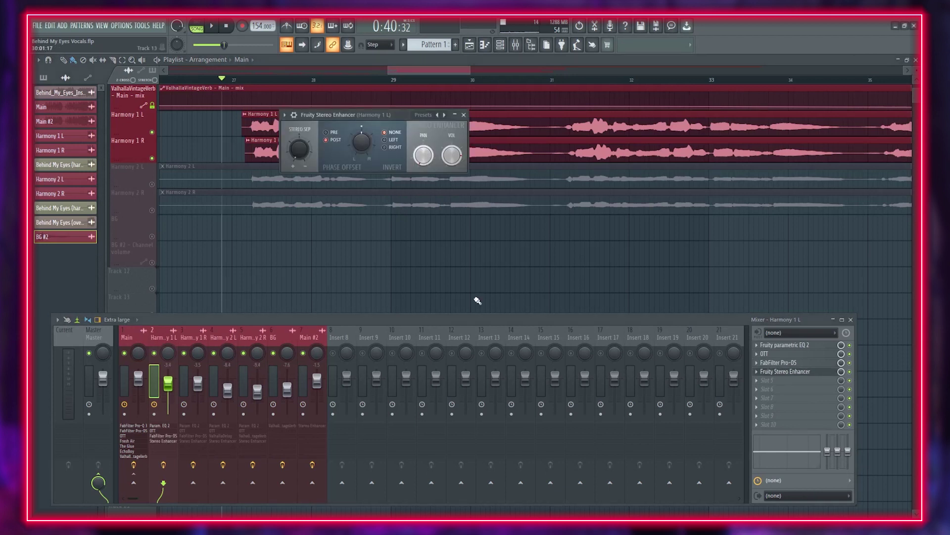
left_click_drag(348, 117, 348, 192)
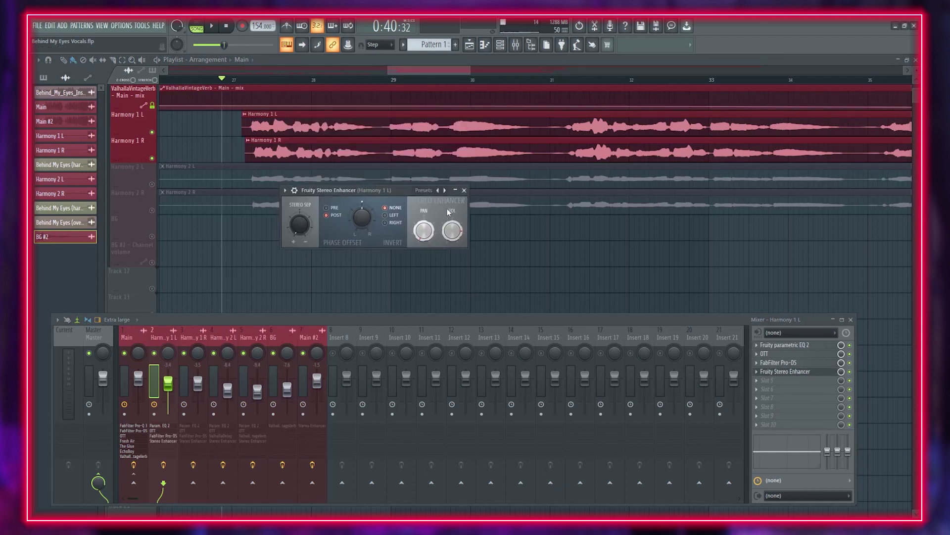
left_click(464, 190)
Enable all four effects on the Harmony 1 R insert and play both Harmony 1 layers from just before bar 27.
left_click(193, 337)
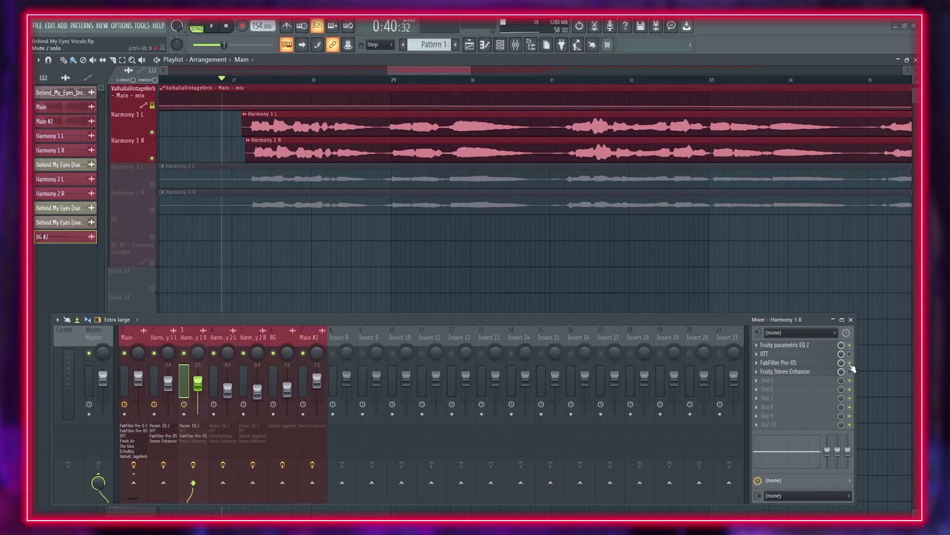
key("space")
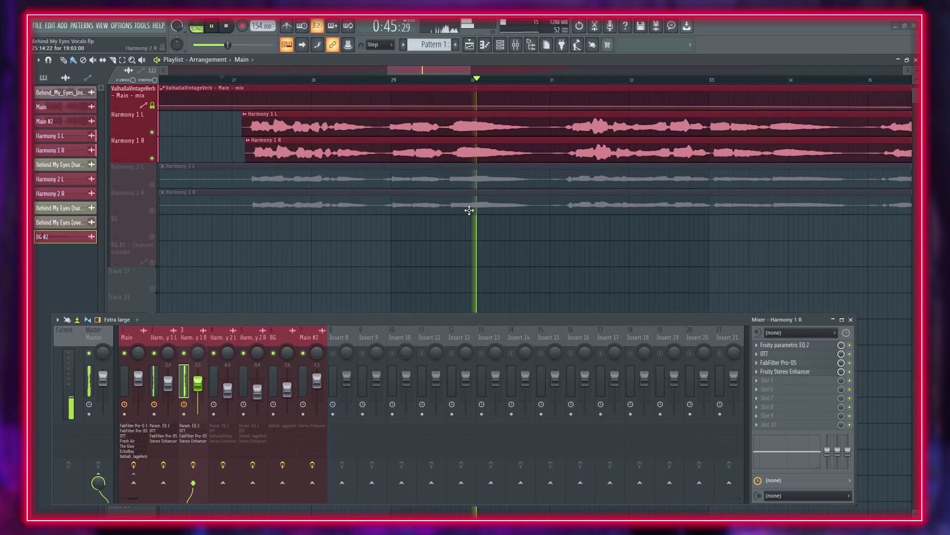
scroll(452, 229, "down", 3)
key("space")
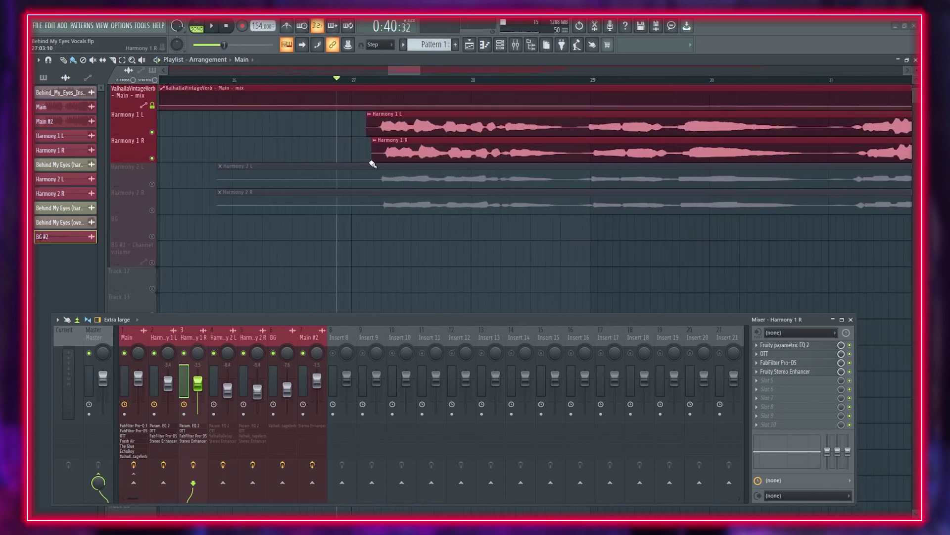
Leave only Harmony 2 L and Harmony 2 R unmuted among the vocals, play them, and select the Harmony 2 L insert.
scroll(446, 148, "up", 2)
scroll(427, 238, "up", 4)
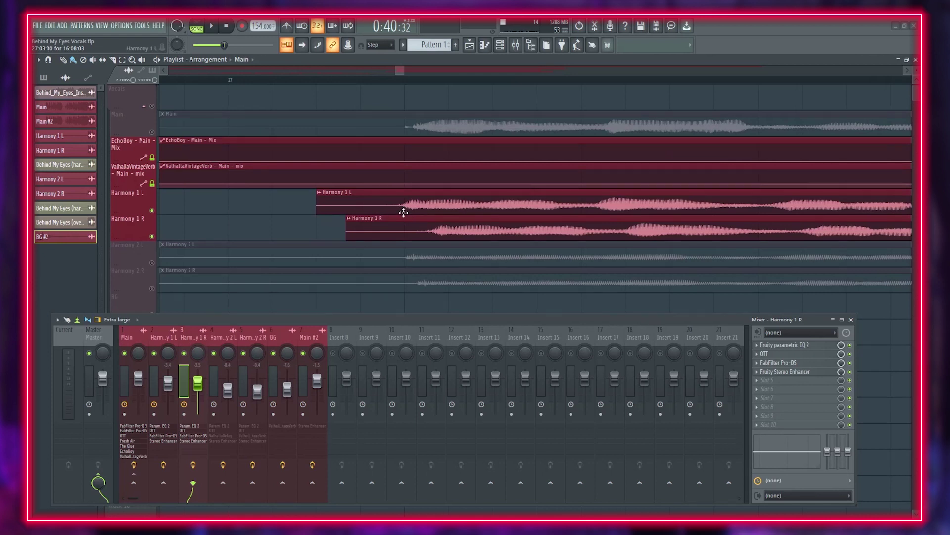
scroll(403, 212, "down", 4)
scroll(195, 250, "down", 2)
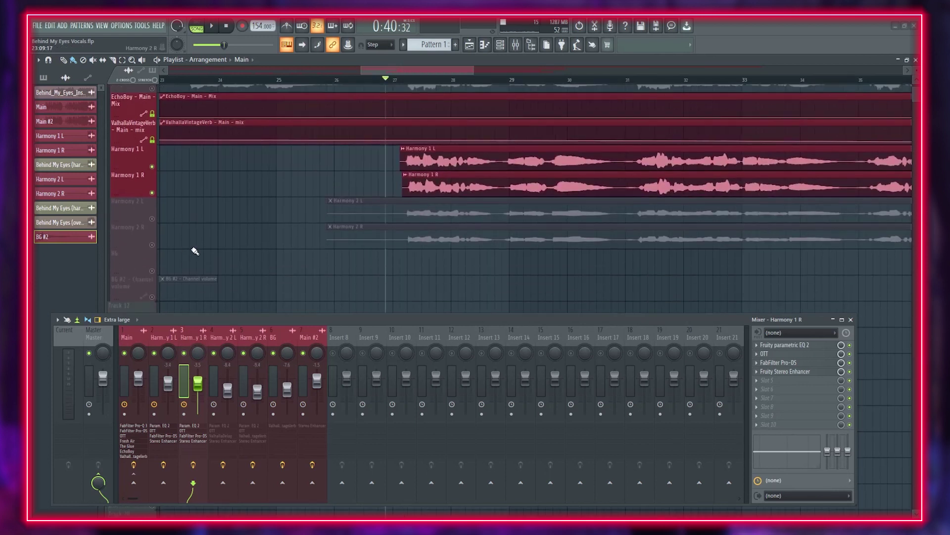
right_click(154, 209)
left_click(152, 236)
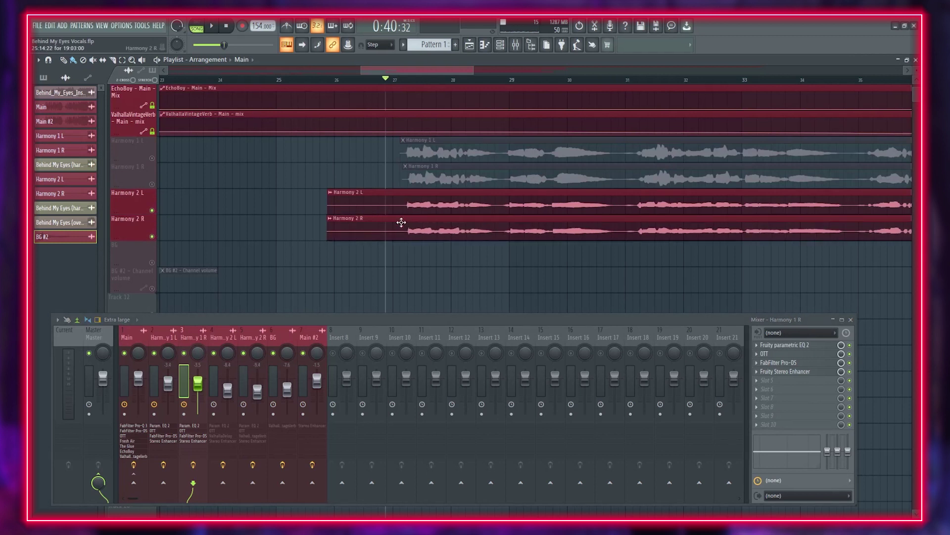
scroll(402, 222, "down", 3)
key("space")
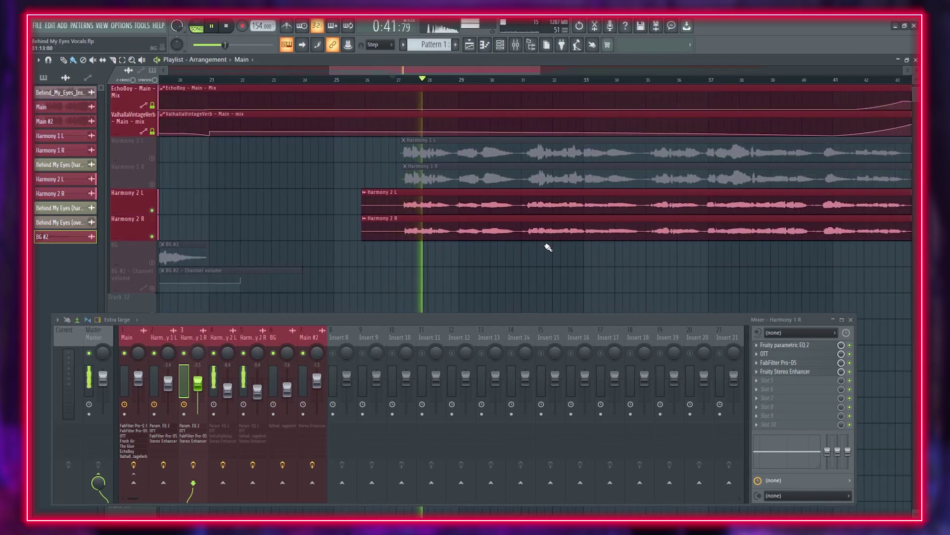
left_click(221, 336)
key("space")
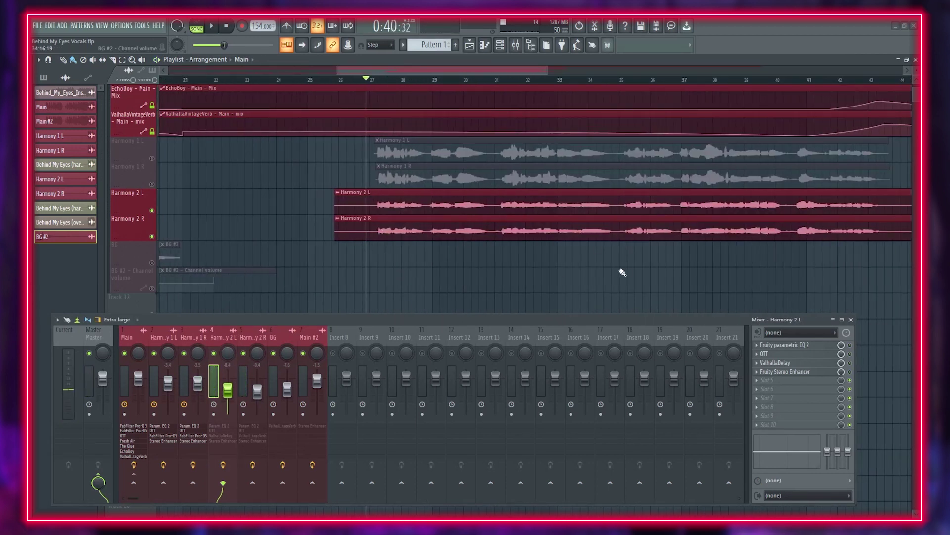
Enable the full effects chain on Harmony 2 L and inspect its Fruity Parametric EQ 2 and ValhallaDelay slots.
scroll(623, 272, "up", 1)
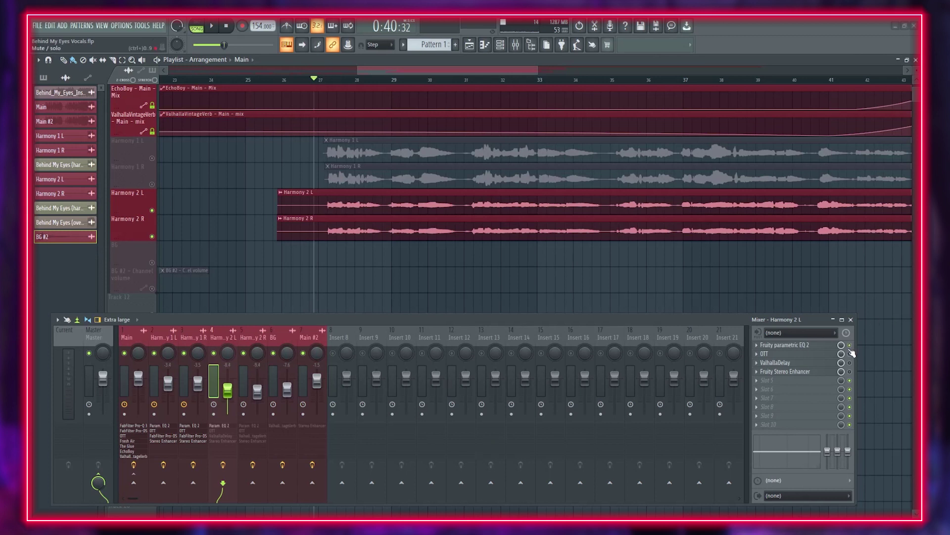
left_click(795, 346)
left_click(354, 127)
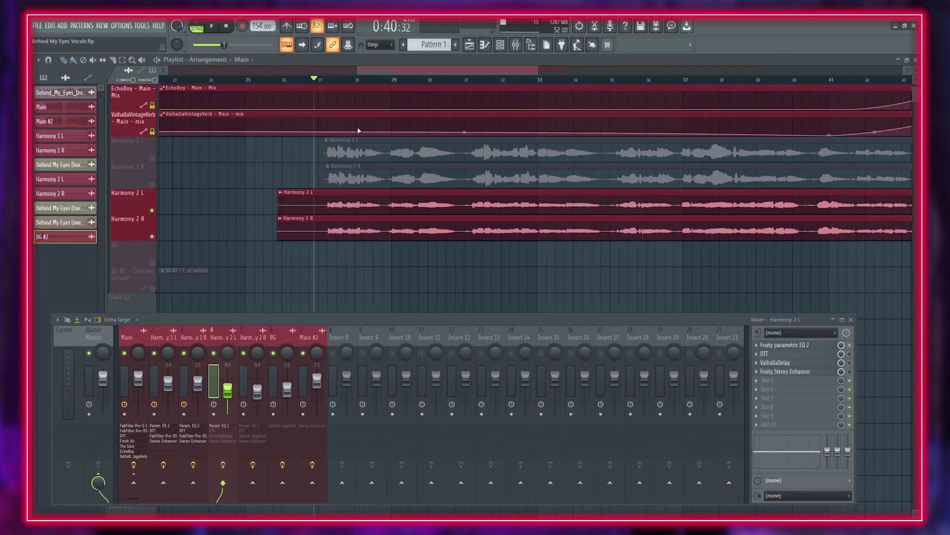
left_click(844, 362)
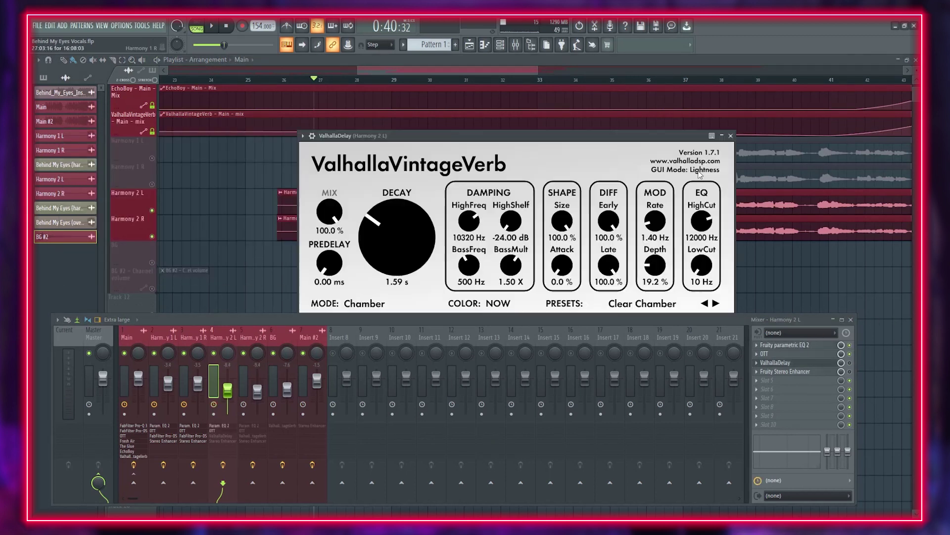
left_click(731, 136)
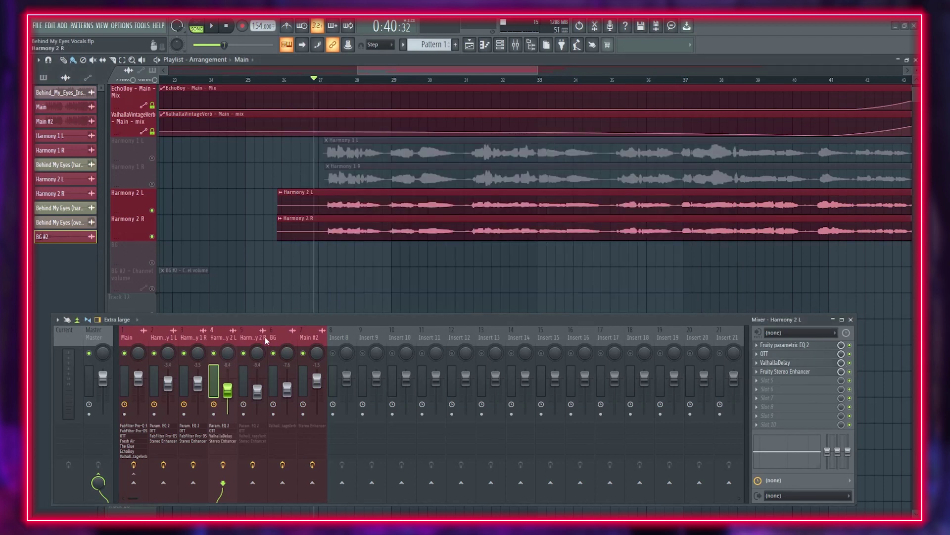
Enable the full effects chain on Harmony 2 R, inspect its EQ curve, and play the Harmony 2 layers.
left_click(265, 344)
left_click(846, 332)
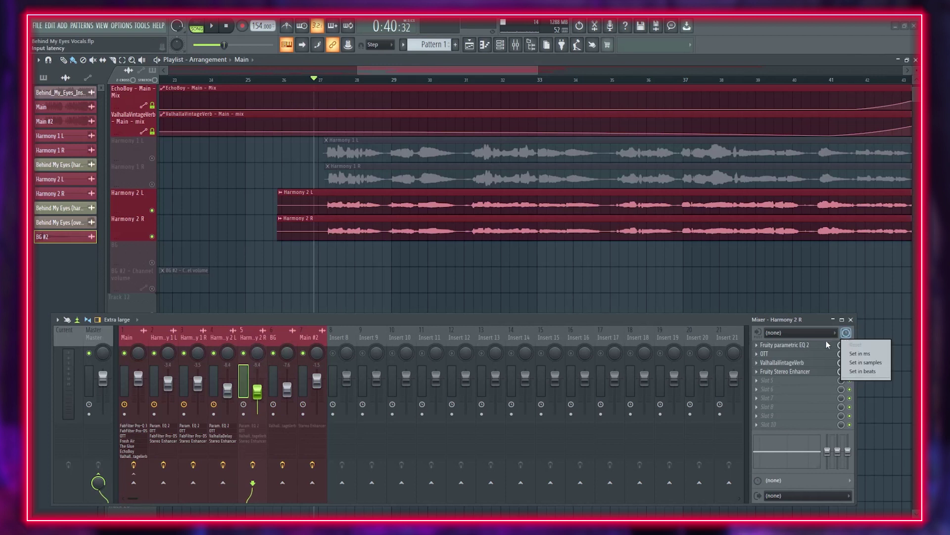
left_click(828, 345)
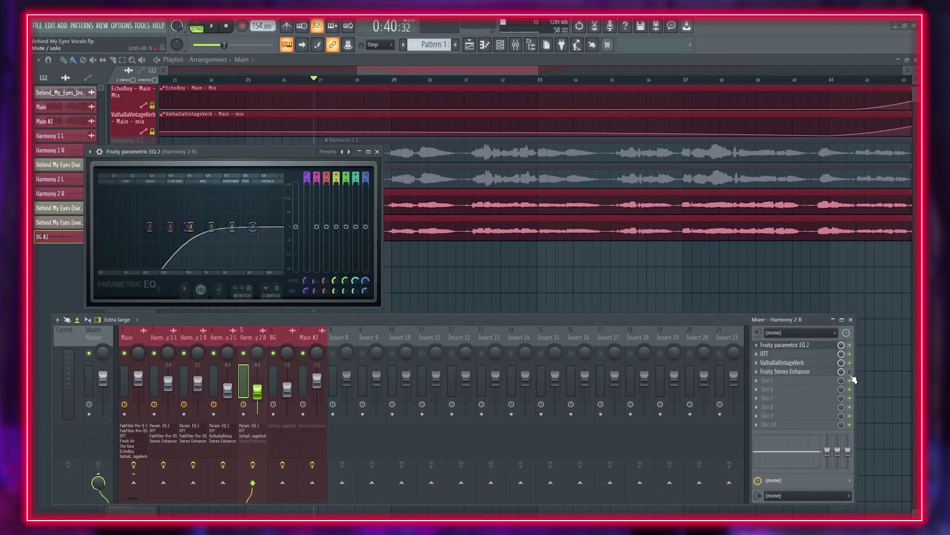
left_click(377, 151)
key("space")
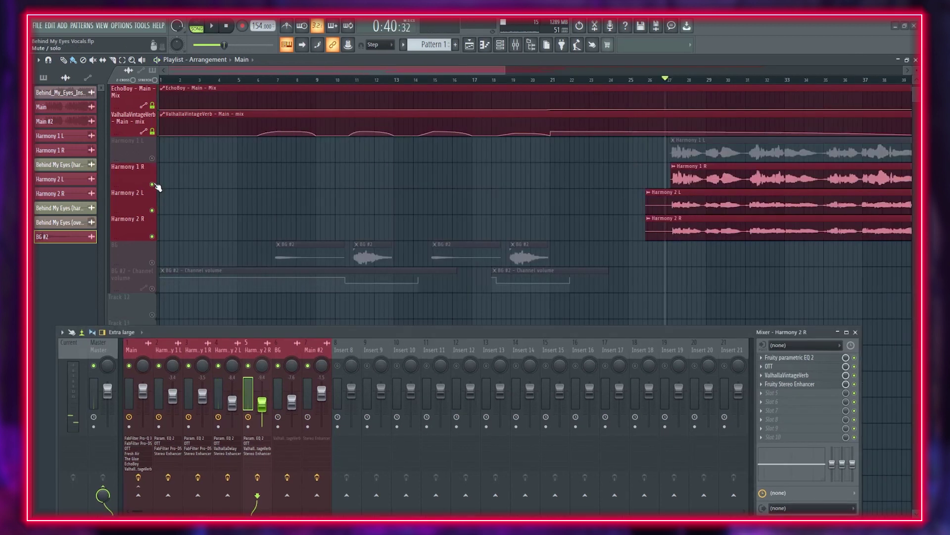
Unmute Harmony 1 L, the Main vocal and the instrumental track in the playlist.
left_click(153, 159)
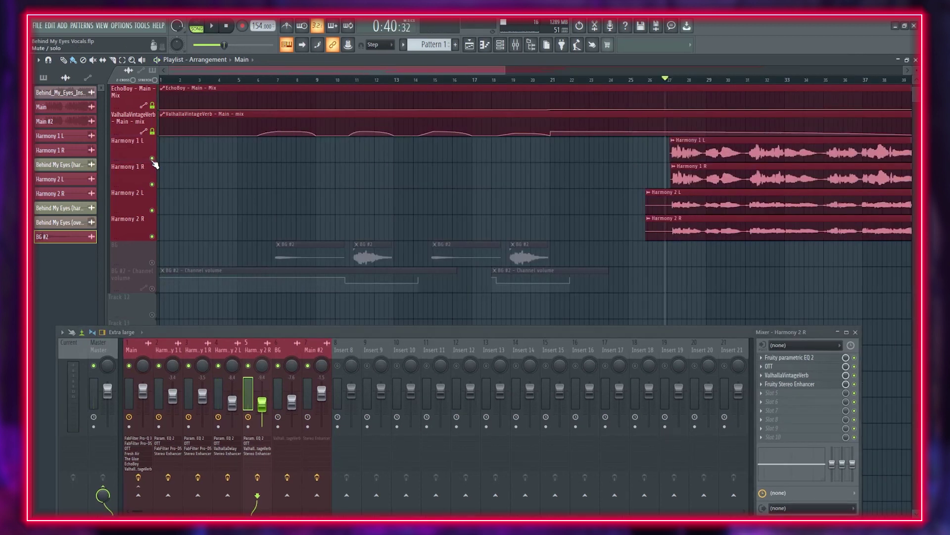
scroll(154, 161, "up", 3)
scroll(151, 166, "up", 1)
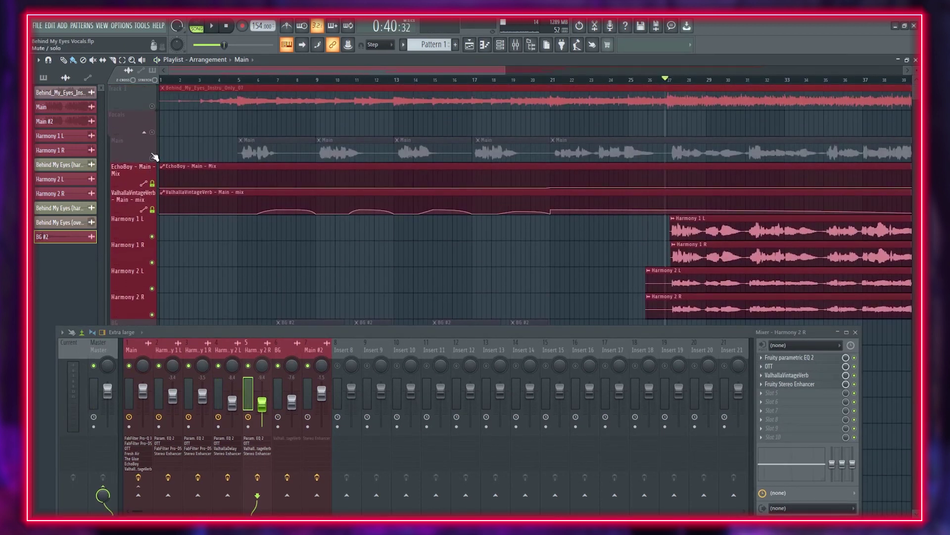
left_click(152, 158)
left_click(152, 106)
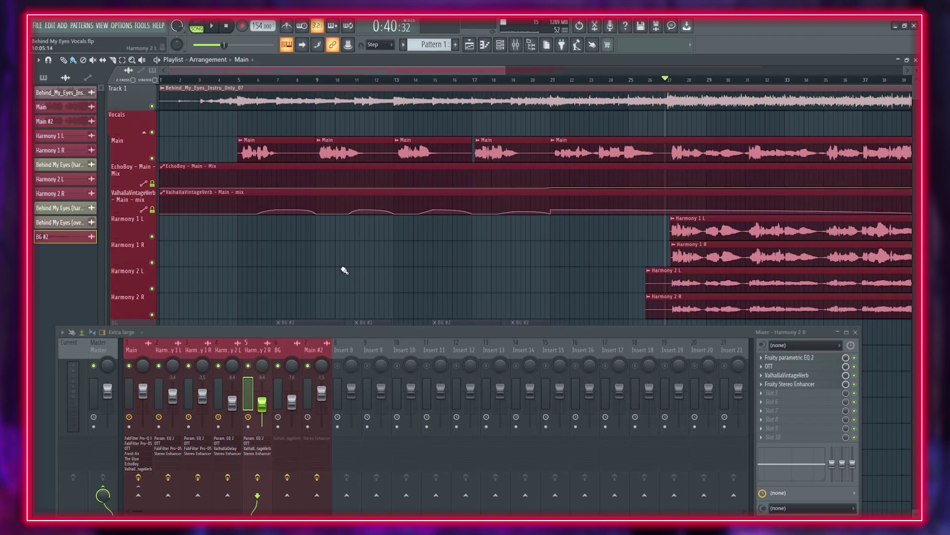
Unmute the BG track and its BG #2 channel volume automation.
scroll(333, 251, "down", 2)
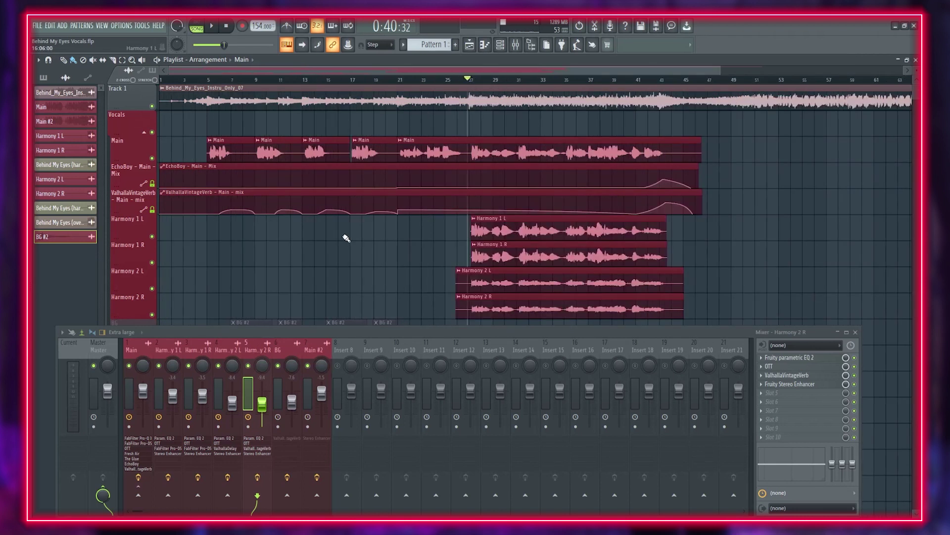
scroll(352, 235, "down", 4)
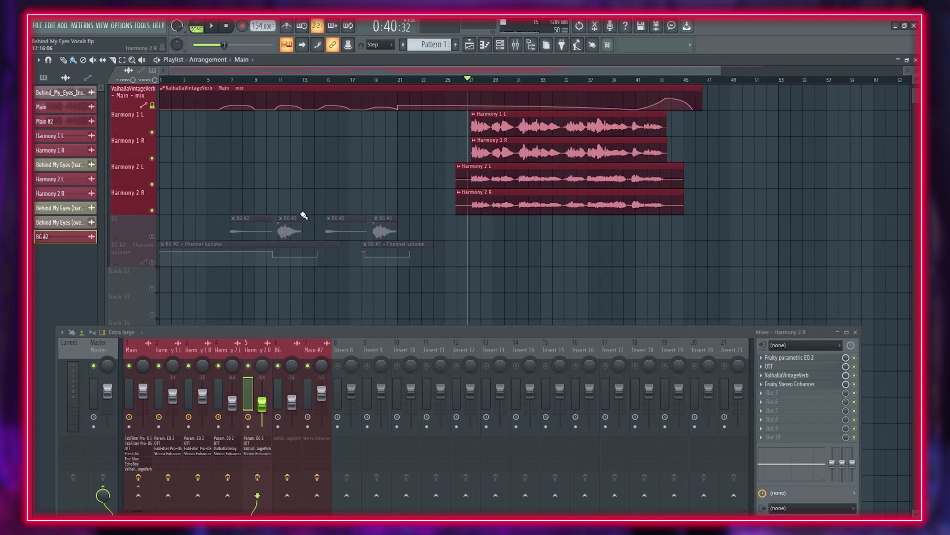
scroll(133, 238, "up", 4)
left_click(152, 237)
left_click(152, 263)
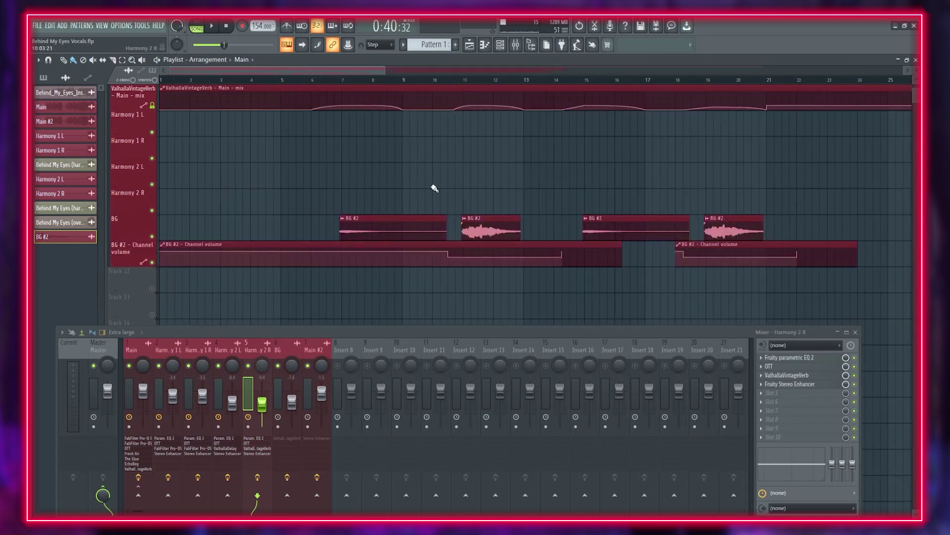
Solo the BG vocal, select its mixer insert, and play it dry from just after bar 5.
scroll(478, 216, "up", 4)
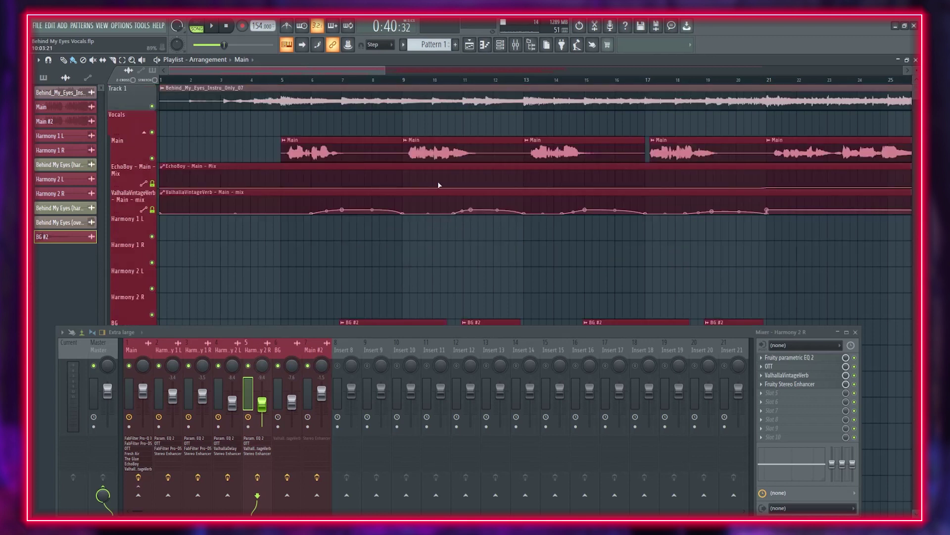
scroll(435, 170, "down", 4)
left_click_drag(345, 79, 292, 79)
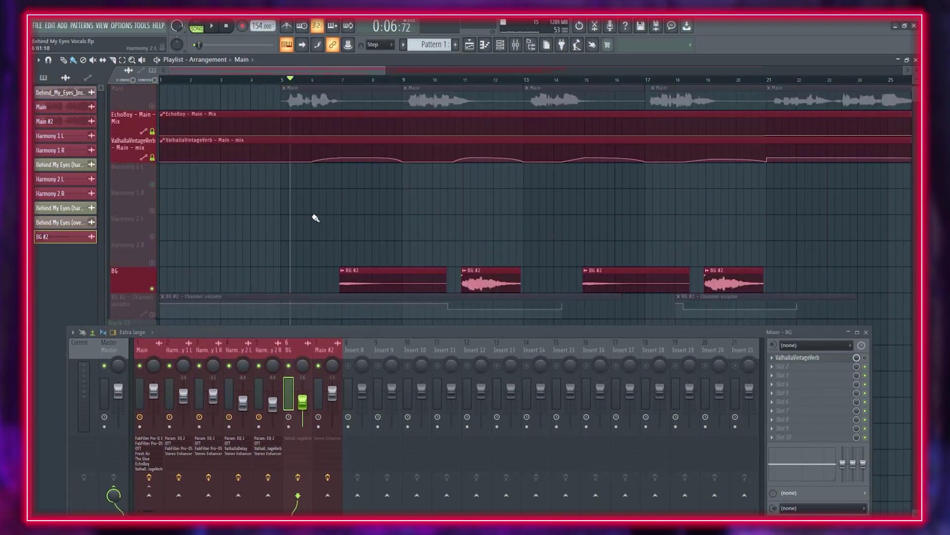
key("space")
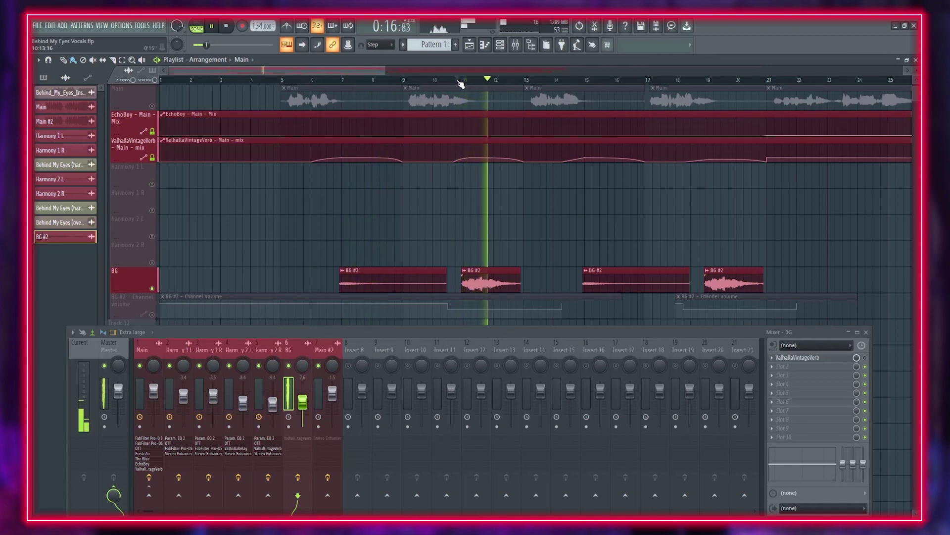
key("space")
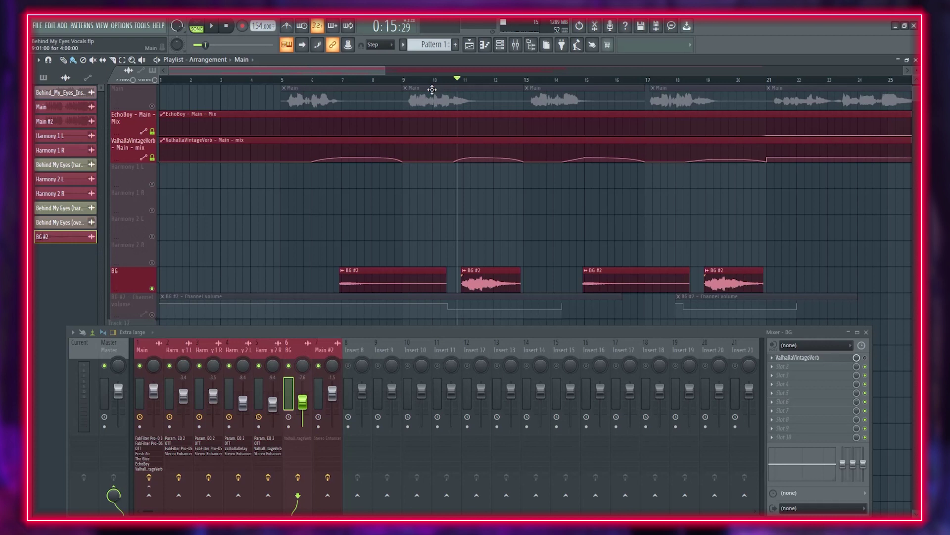
Unmute the BG #2 channel volume automation, enable ValhallaVintageVerb on the BG insert and inspect the reverb settings.
scroll(455, 163, "down", 3)
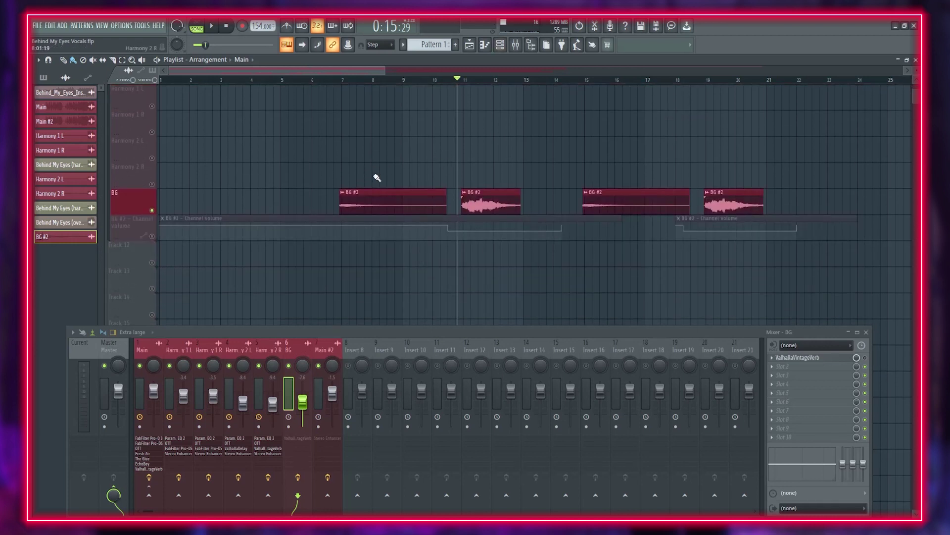
scroll(378, 201, "up", 4)
left_click(159, 236)
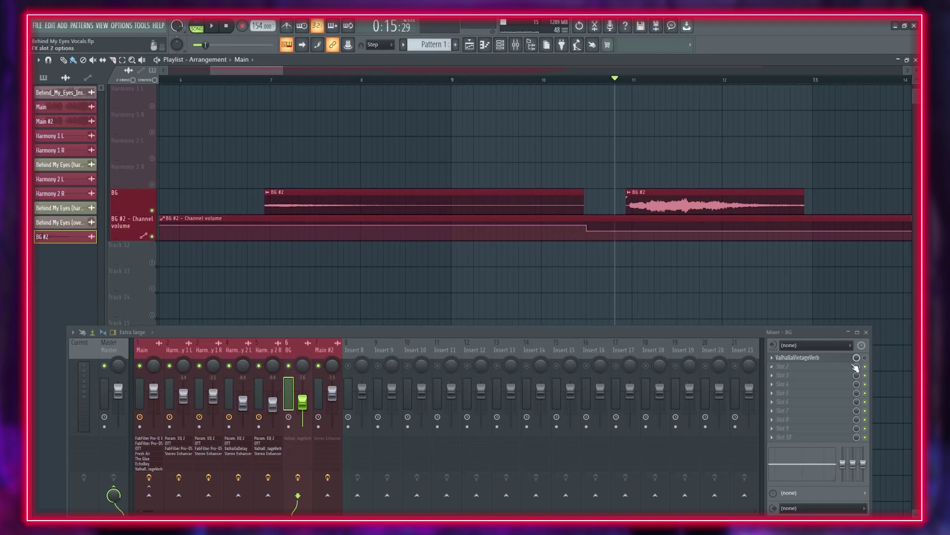
left_click(837, 358)
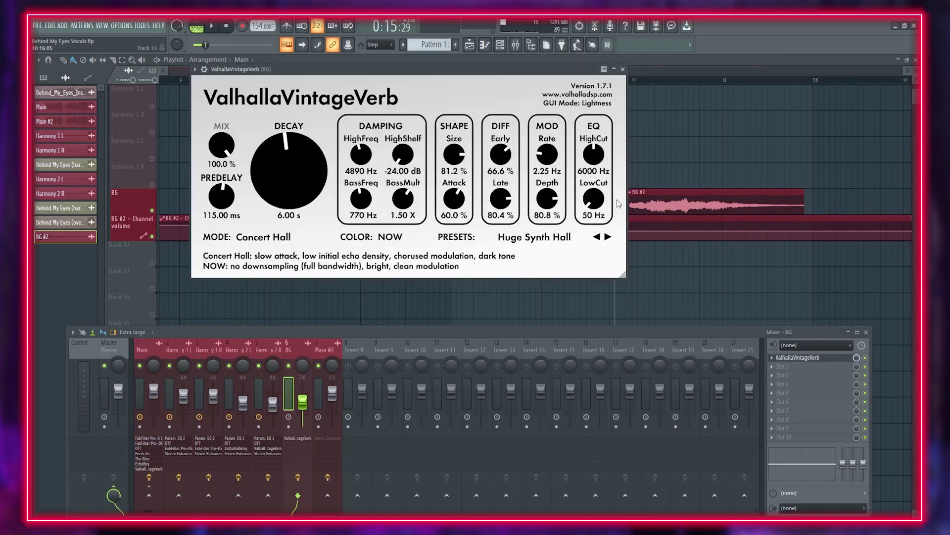
left_click(622, 69)
Play the BG vocal from about bar 7 with its reverb and volume automation, and close the mixer.
scroll(393, 149, "down", 5)
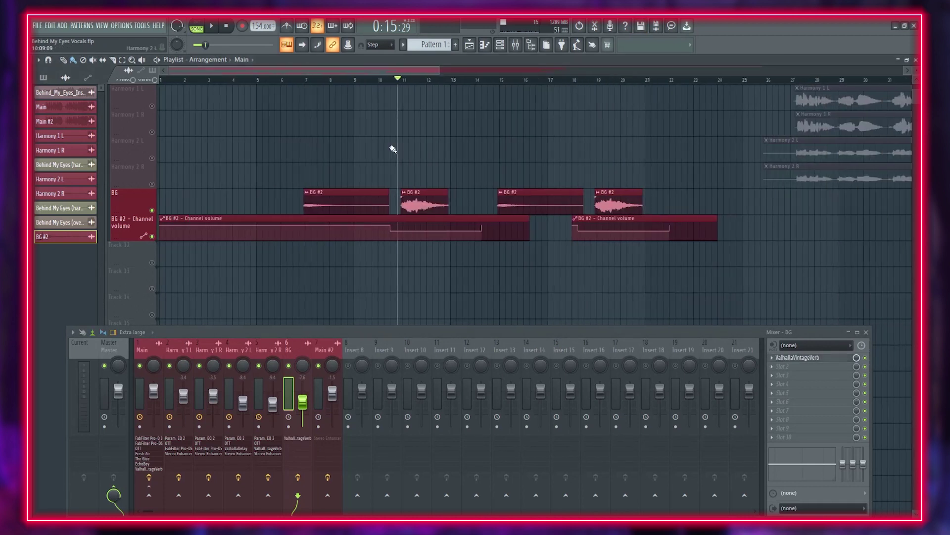
left_click(305, 81)
key("space")
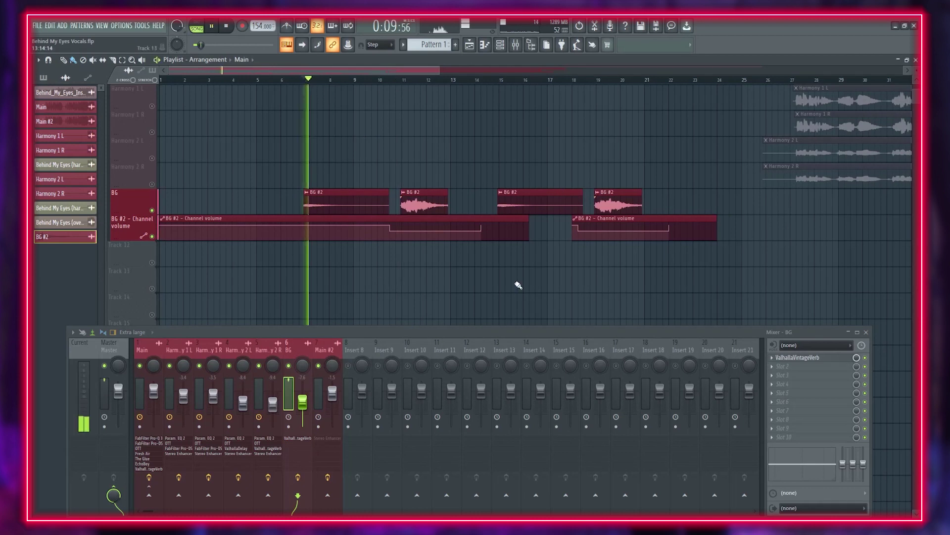
left_click(867, 332)
scroll(429, 346, "up", 4)
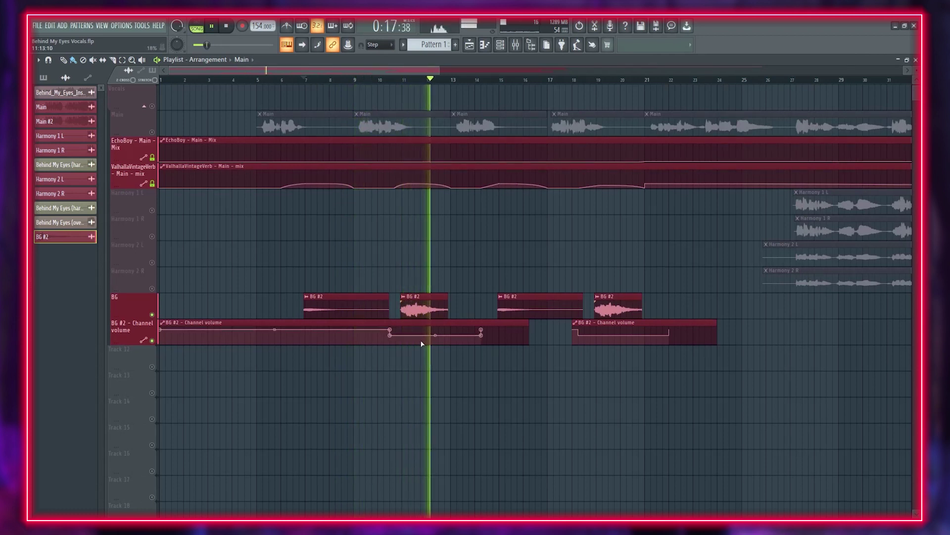
scroll(421, 343, "down", 4)
key("space")
Unmute the instrumental and all the vocal tracks to restore the full mix.
scroll(255, 269, "up", 1)
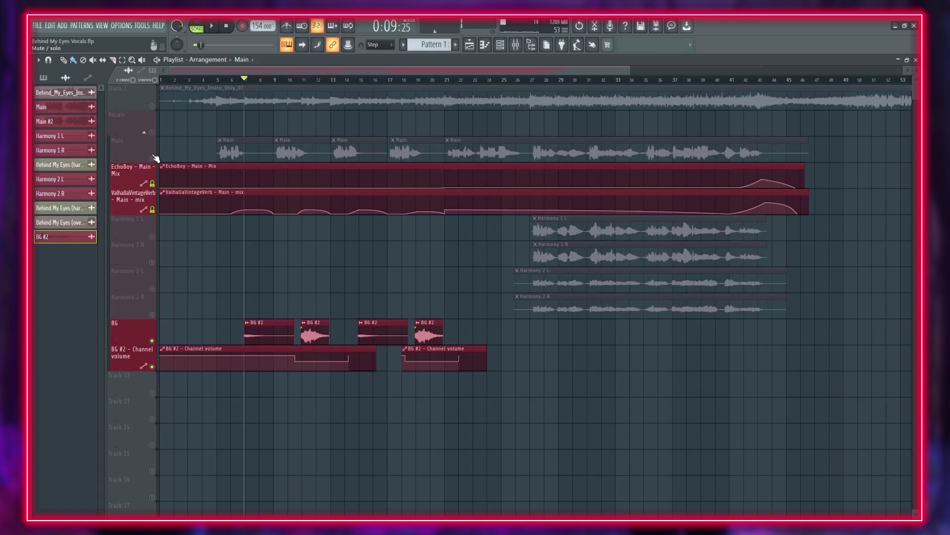
left_click(152, 106)
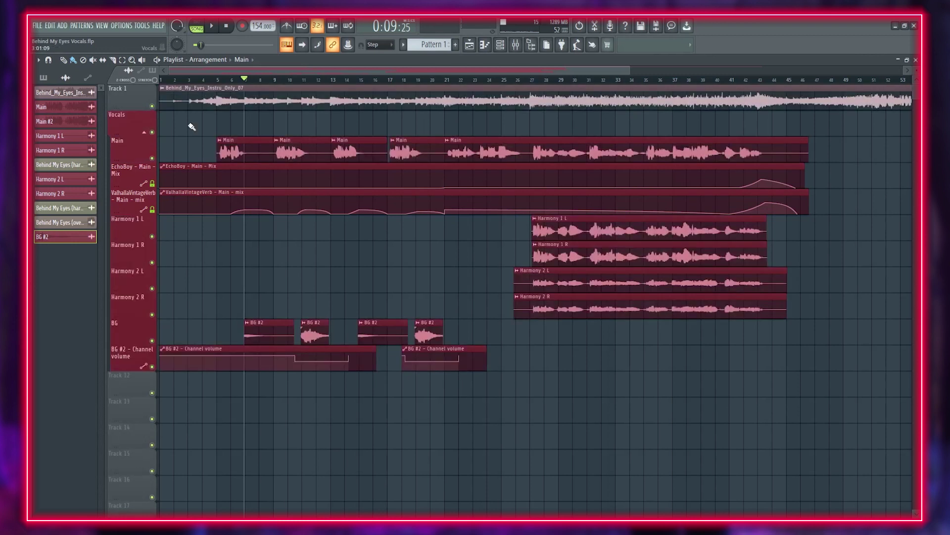
Play the full vocal and instrumental mix from near the start, with the mixer open below the arrangement.
scroll(197, 131, "up", 5)
left_click(243, 80)
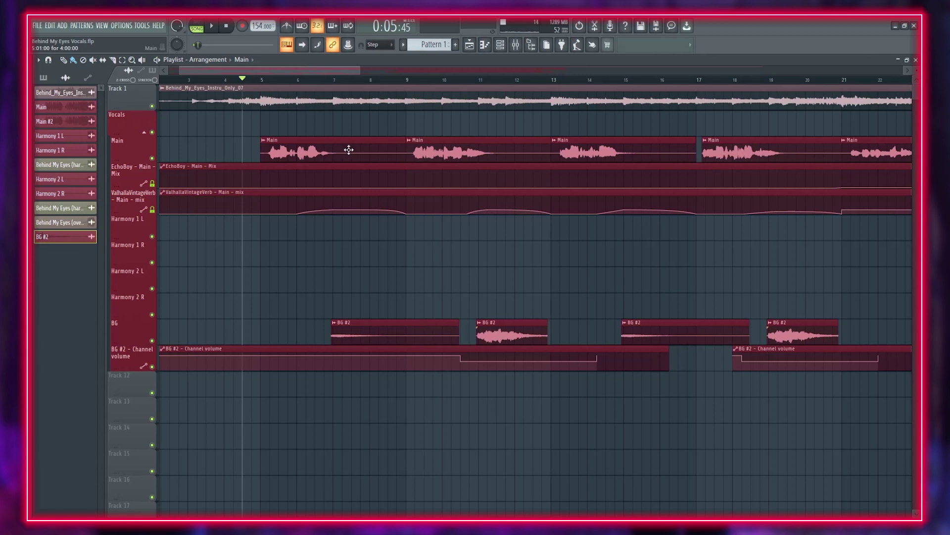
left_click(151, 106)
scroll(207, 158, "down", 5)
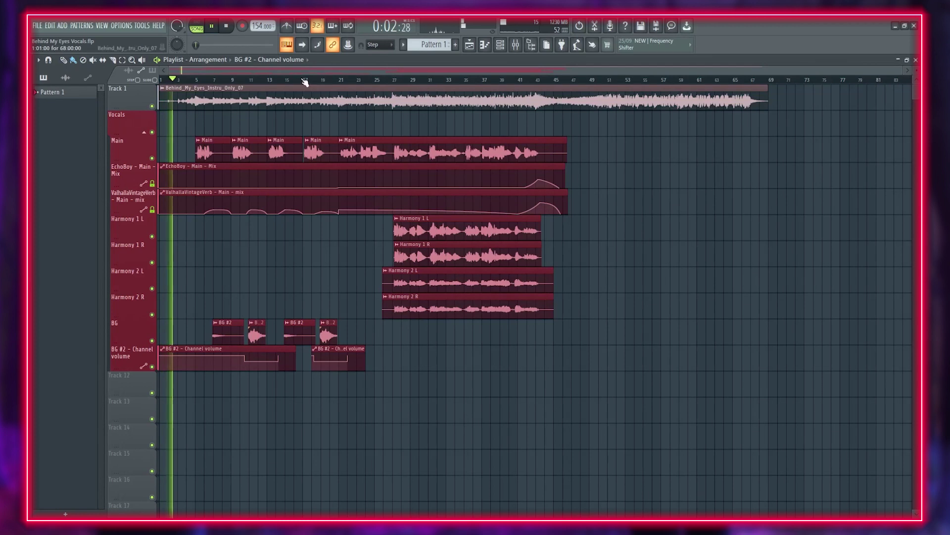
key("F9")
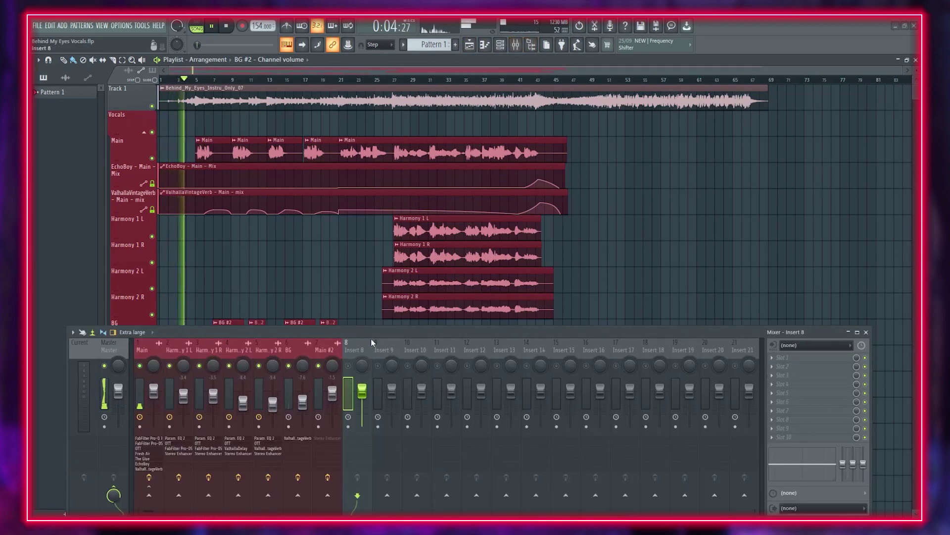
left_click_drag(66, 326, 374, 327)
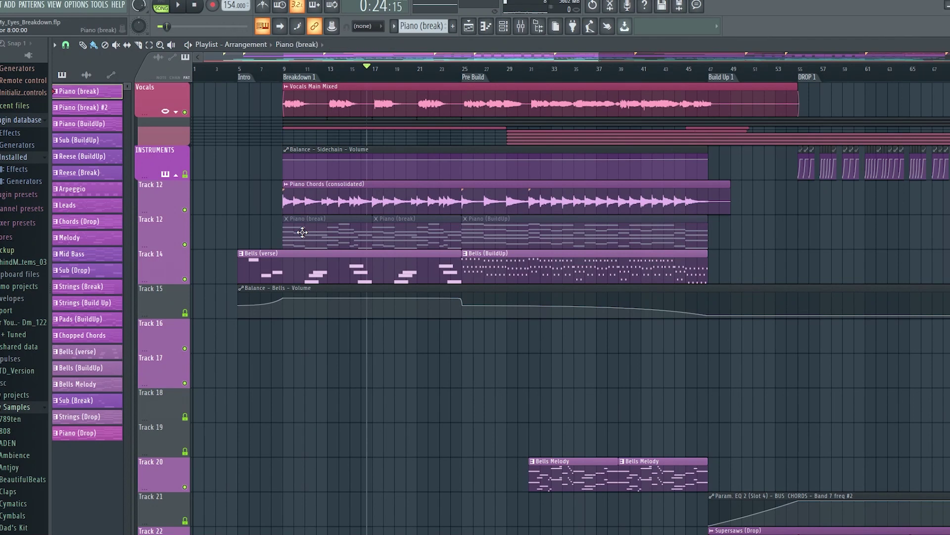
Open the Piano (break) pattern in the piano roll, examine its chords and play them.
double_click(302, 232)
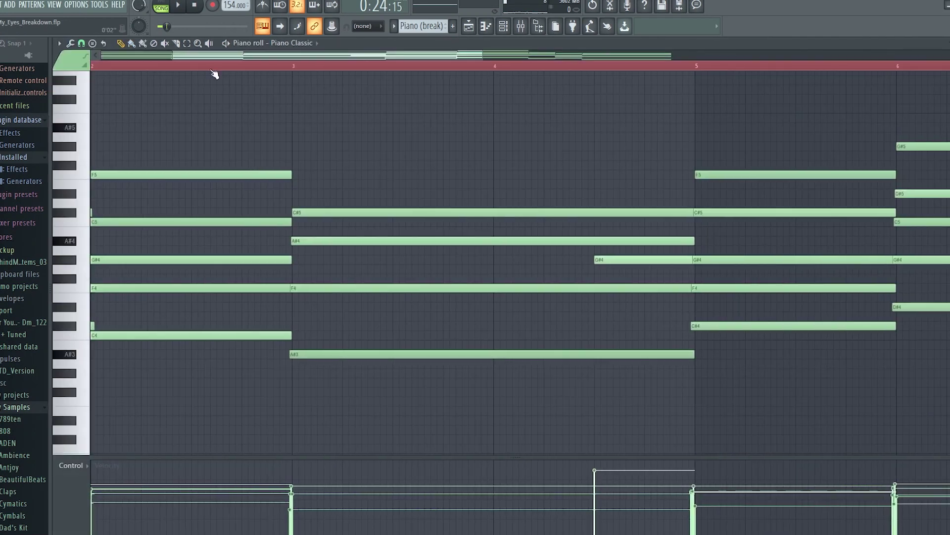
scroll(300, 252, "down", 5)
key("space")
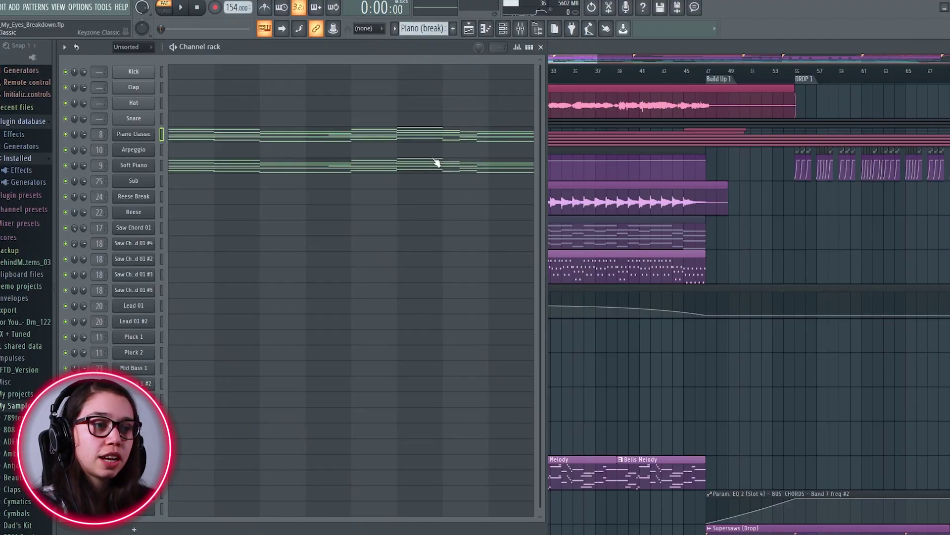
Inspect the Keyzone Classic instrument on Piano Classic and the Spitfire Audio instrument on Soft Piano, closing each one.
left_click_drag(488, 143, 510, 147)
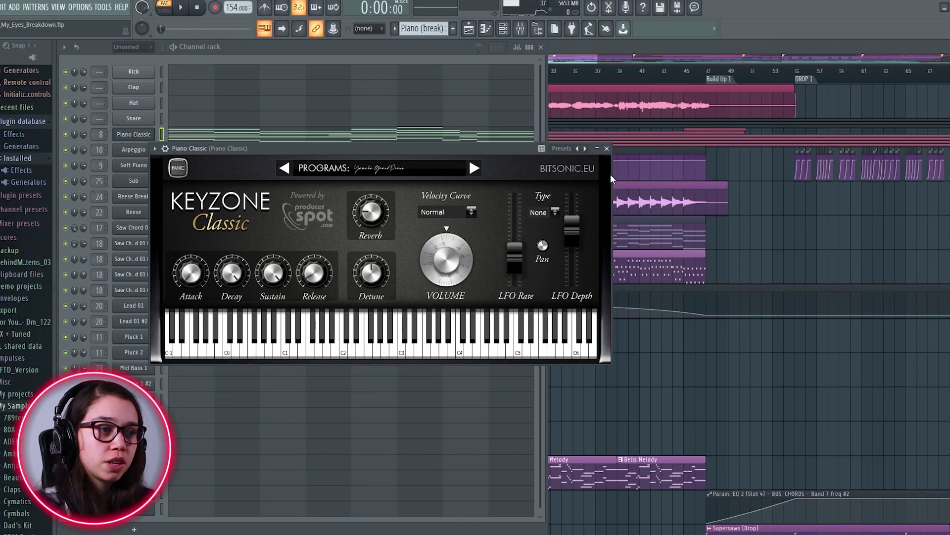
left_click(607, 148)
left_click(134, 165)
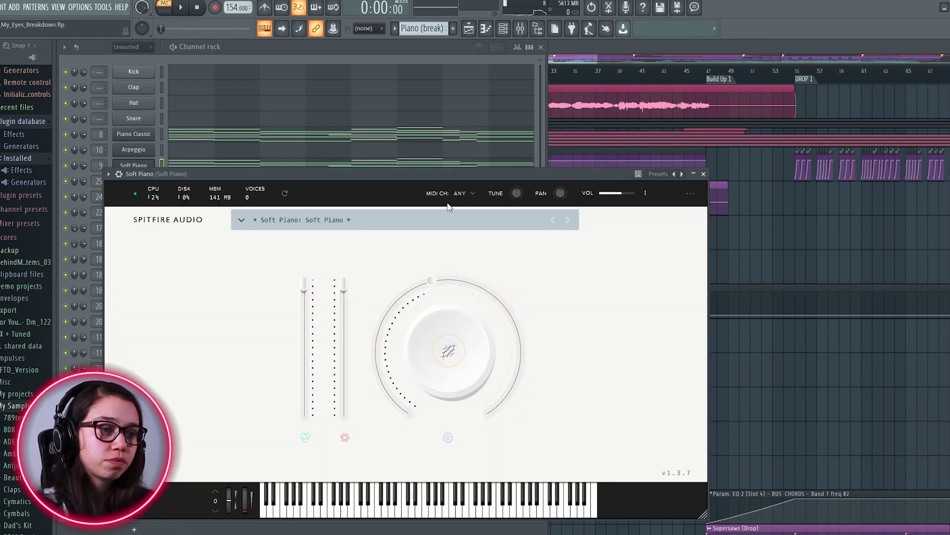
key("Escape")
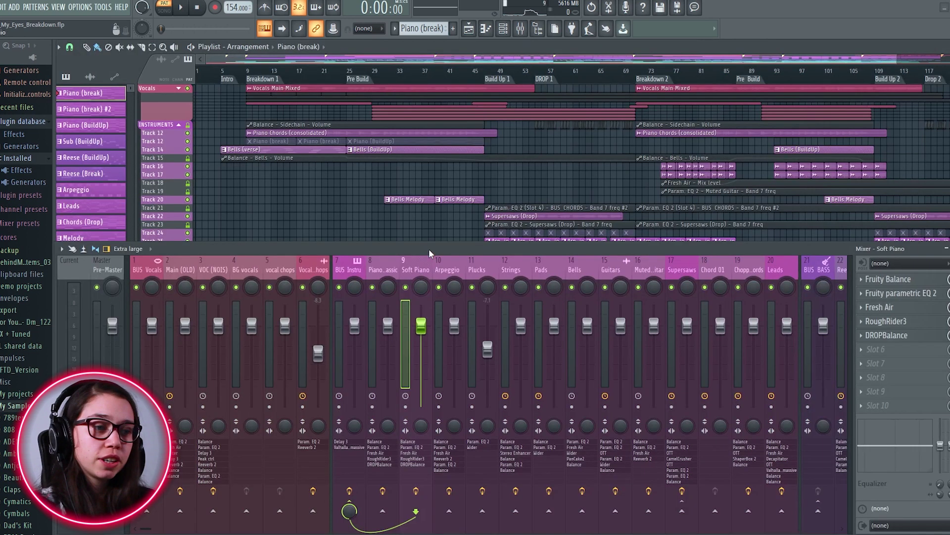
Compare the effect chains on the Piano Classic and Soft Piano mixer inserts.
left_click(387, 269)
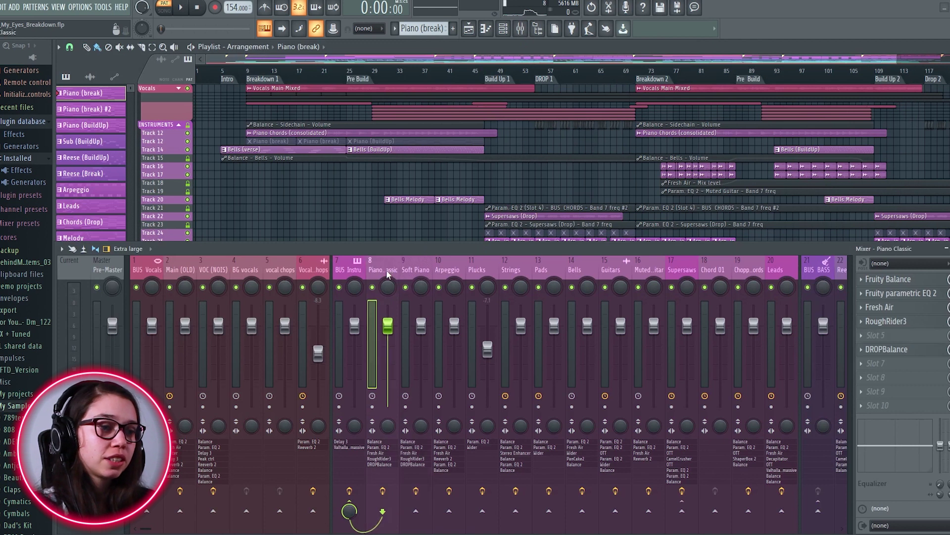
left_click(420, 271)
left_click(382, 268)
left_click(406, 268)
left_click(387, 270)
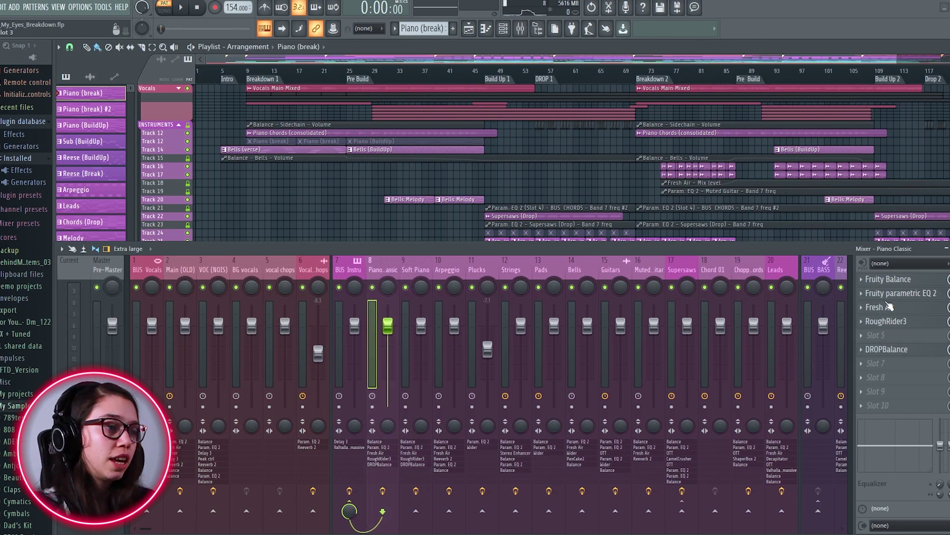
Inspect the Fruity Balance and Fruity parametric EQ 2 settings on the Piano Classic insert, closing both.
left_click(895, 280)
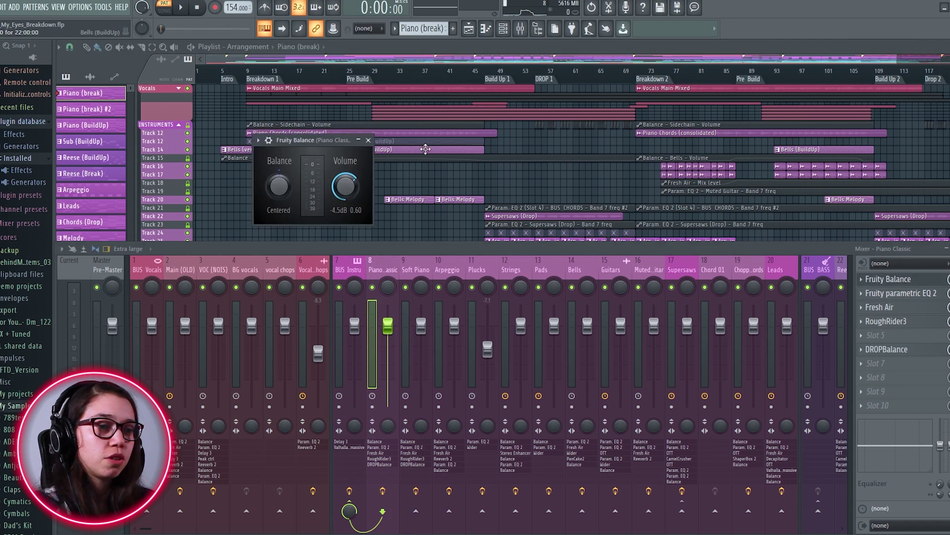
left_click(369, 141)
left_click(877, 294)
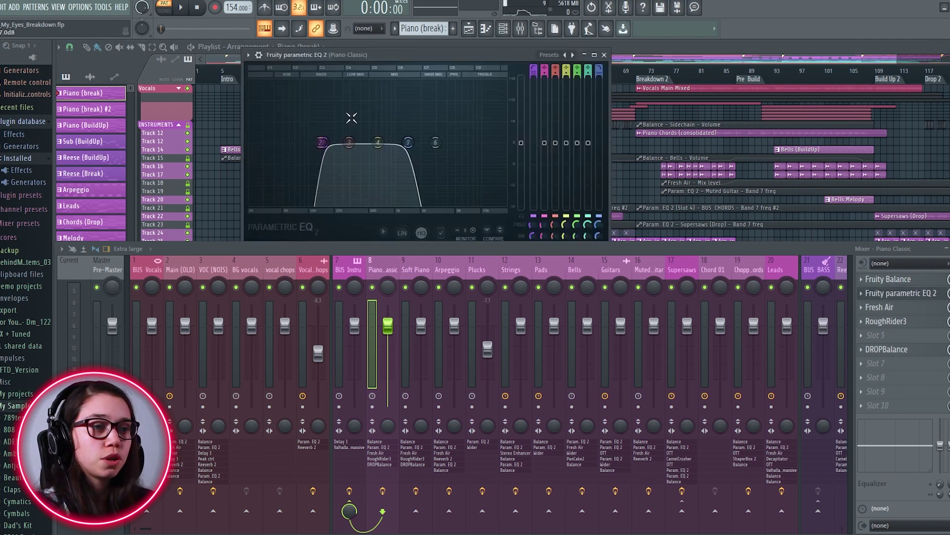
left_click_drag(386, 52, 373, 52)
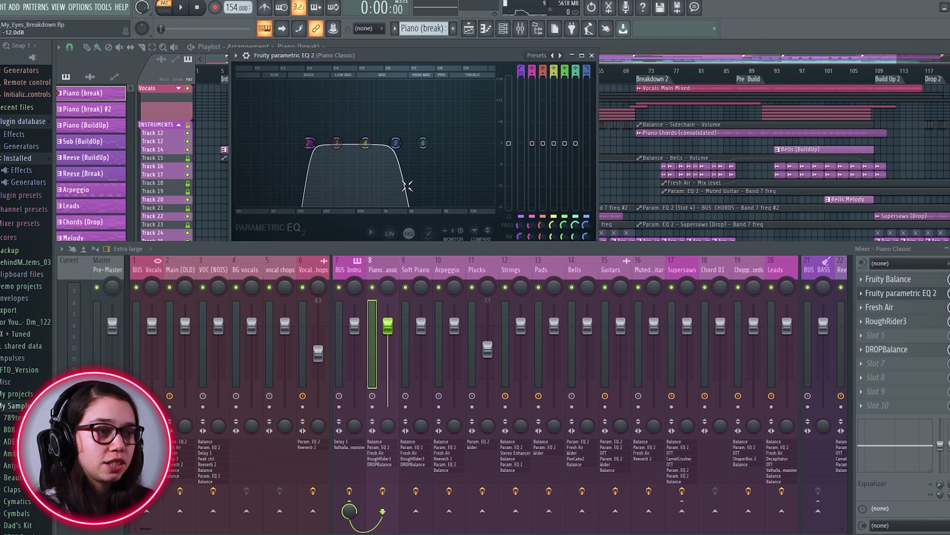
left_click(591, 55)
Inspect the Fresh Air and RoughRider3 settings on the Piano Classic insert, shrinking the mixer for a full view.
left_click(877, 306)
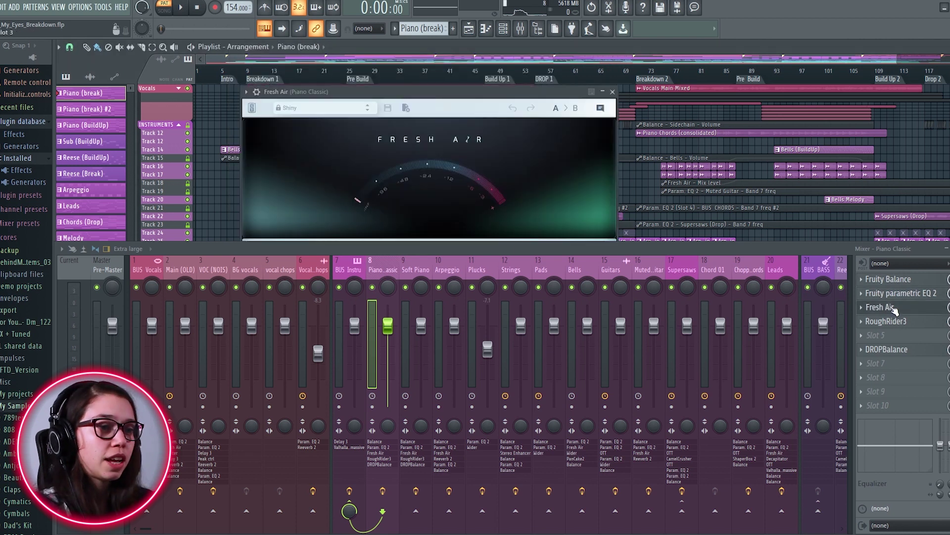
left_click_drag(441, 100, 444, 91)
left_click_drag(819, 244, 806, 296)
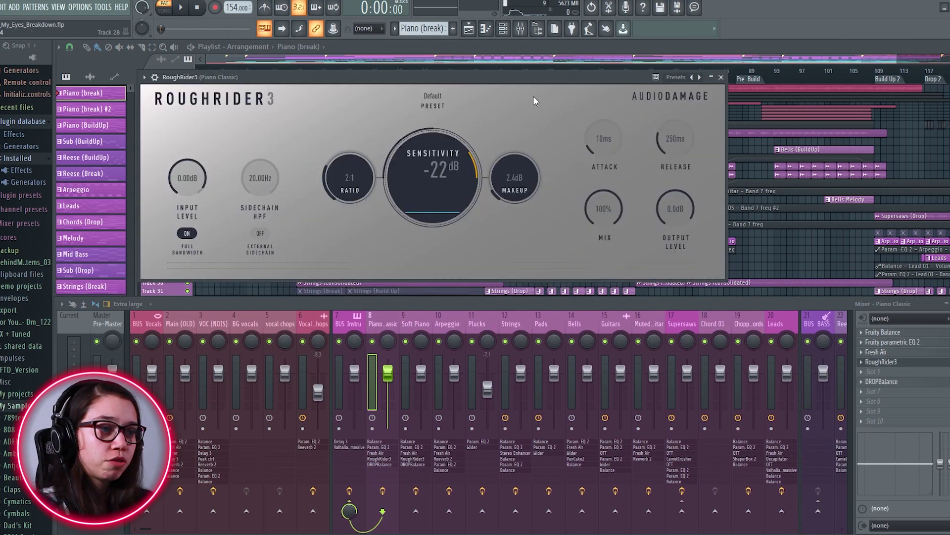
left_click_drag(526, 75, 539, 82)
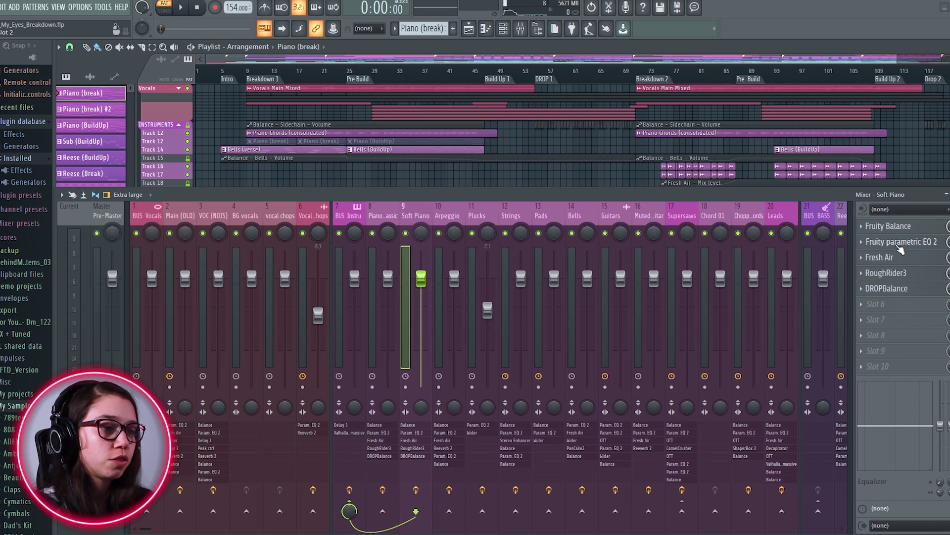
Inspect the Fruity parametric EQ 2 curve on the Soft Piano insert and close it.
left_click(897, 244)
left_click_drag(446, 102, 547, 63)
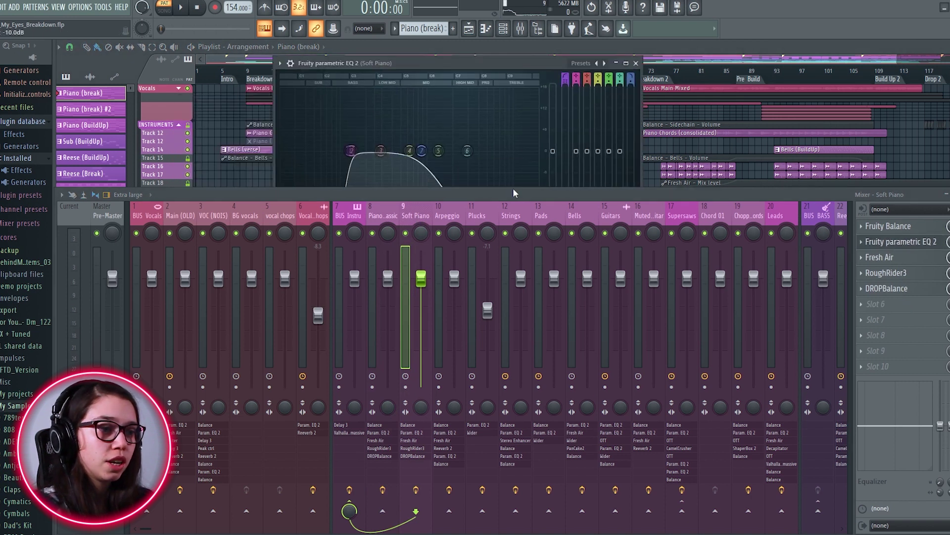
left_click_drag(513, 188, 513, 234)
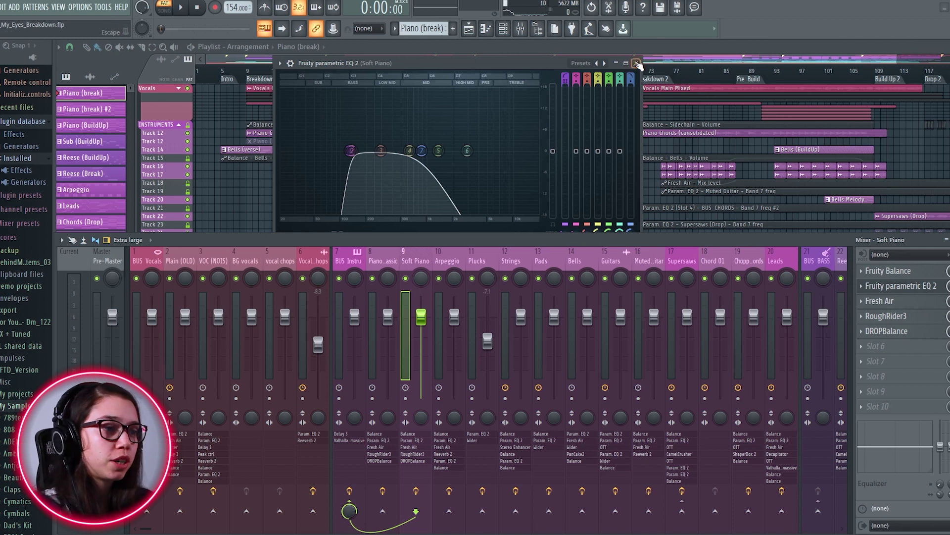
left_click(637, 63)
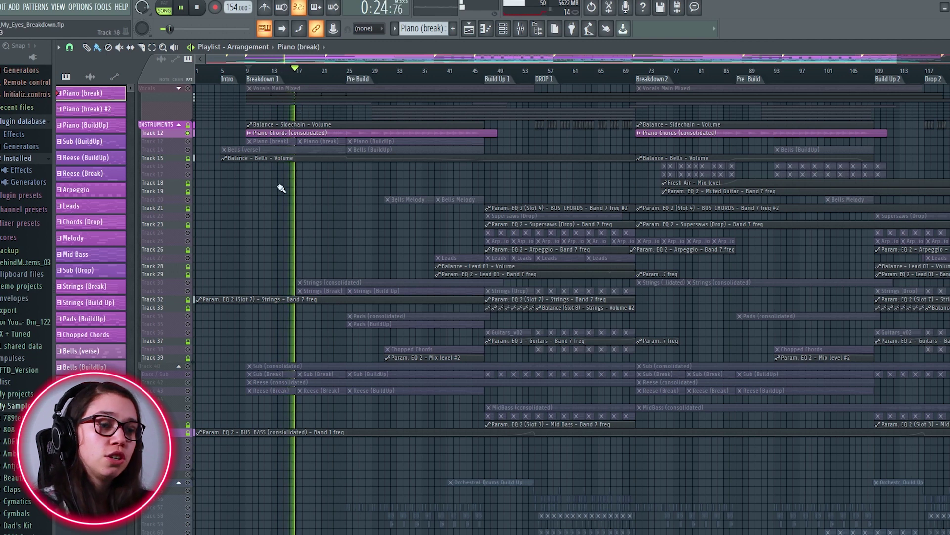
Stop the solo piano playback, unmute the Ambiance track with the MusiCore clips, and play it from about bar 14.
scroll(292, 288, "down", 13)
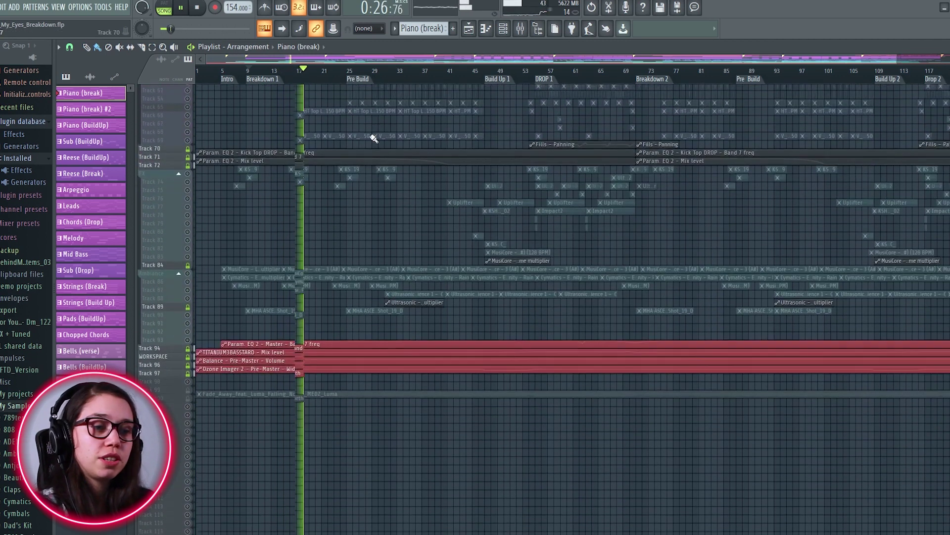
scroll(370, 135, "down", 3)
scroll(322, 310, "up", 3)
scroll(317, 288, "up", 3)
key("space")
scroll(332, 320, "up", 2)
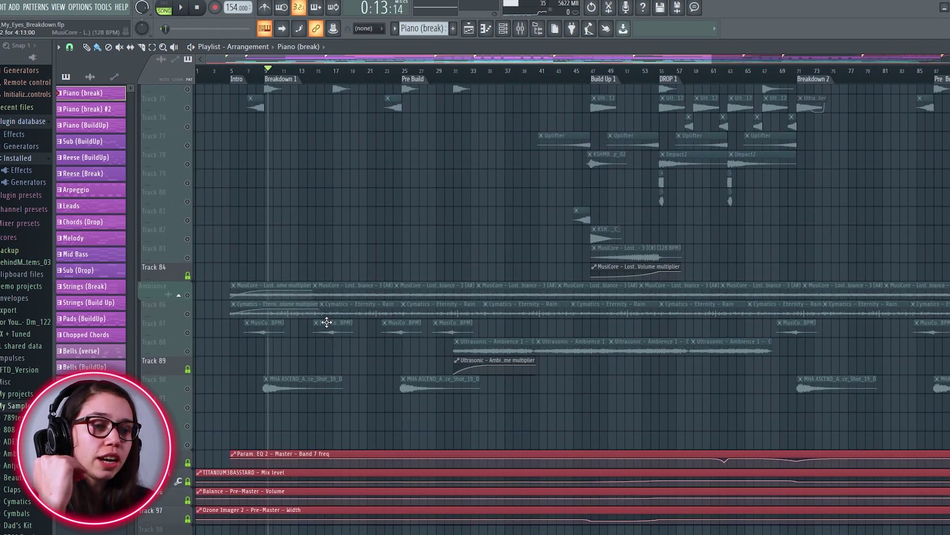
left_click(191, 298)
scroll(267, 322, "up", 2)
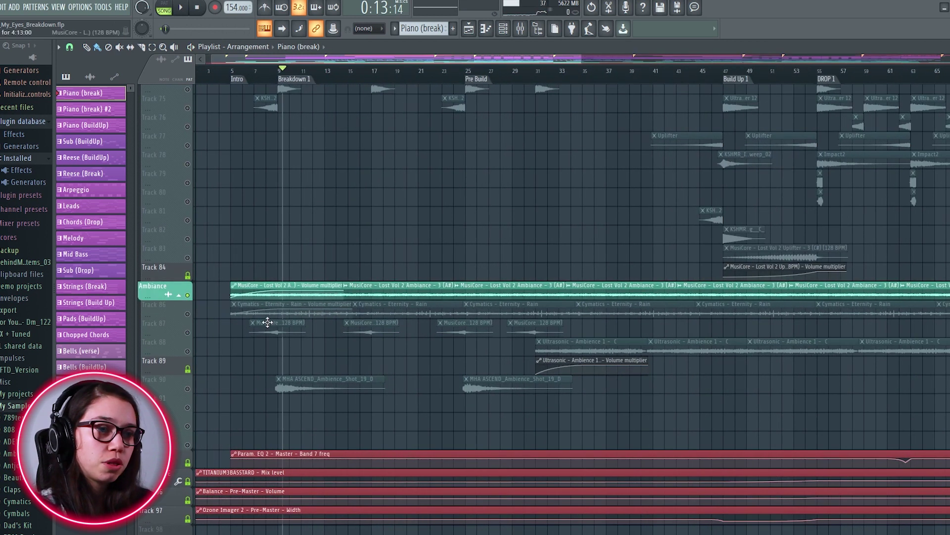
left_click(340, 76)
key("space")
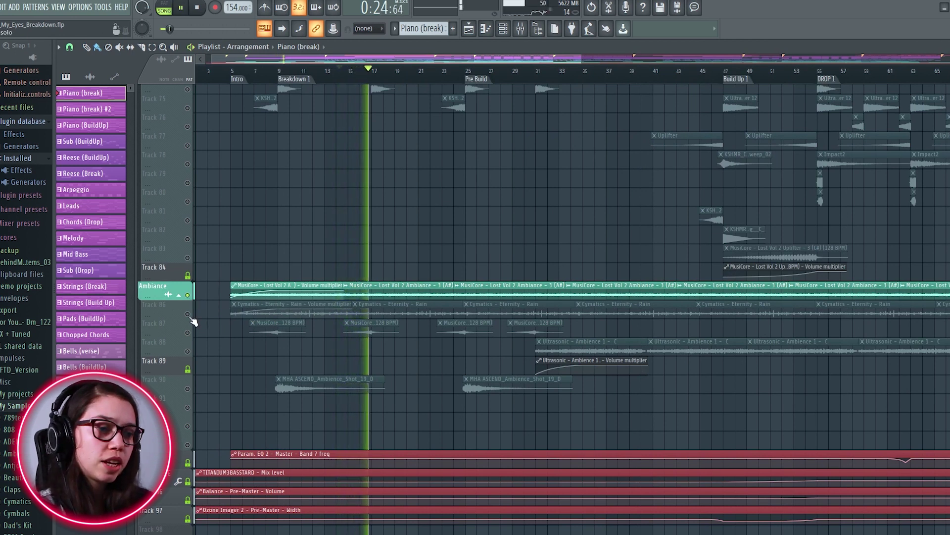
Unmute the Cymatics Eternity Rain track and the short MusiCore clips on Track 87, replaying from about bar 15.
left_click(193, 317)
scroll(339, 368, "up", 3)
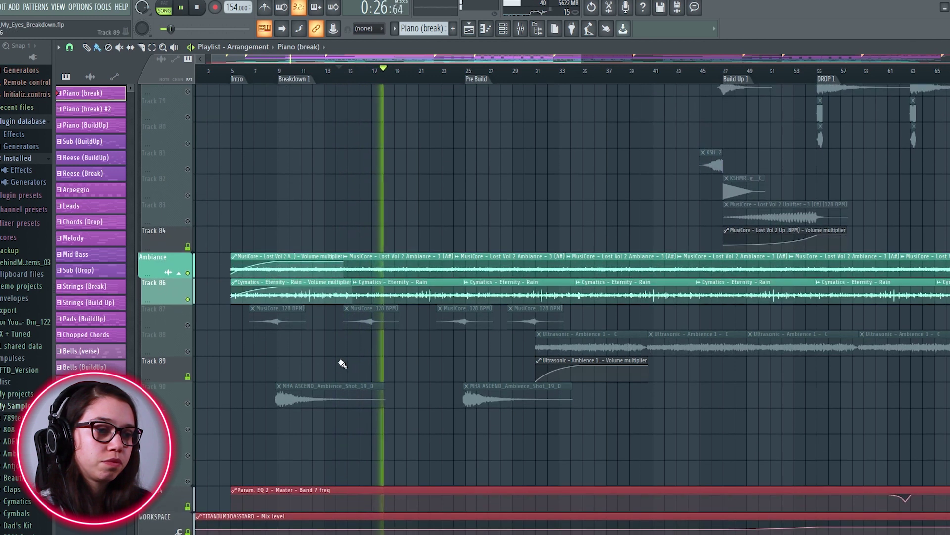
left_click_drag(340, 364, 377, 318)
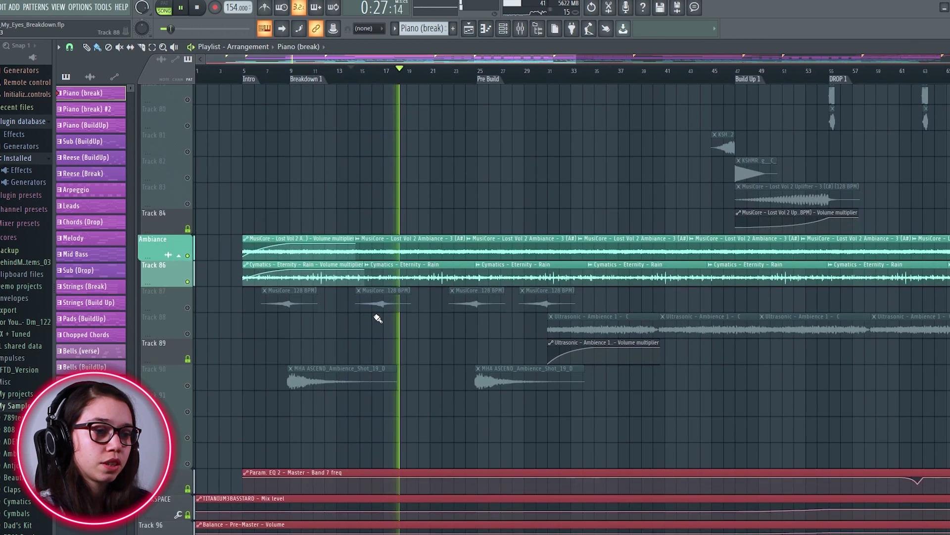
left_click(182, 302)
left_click(365, 79)
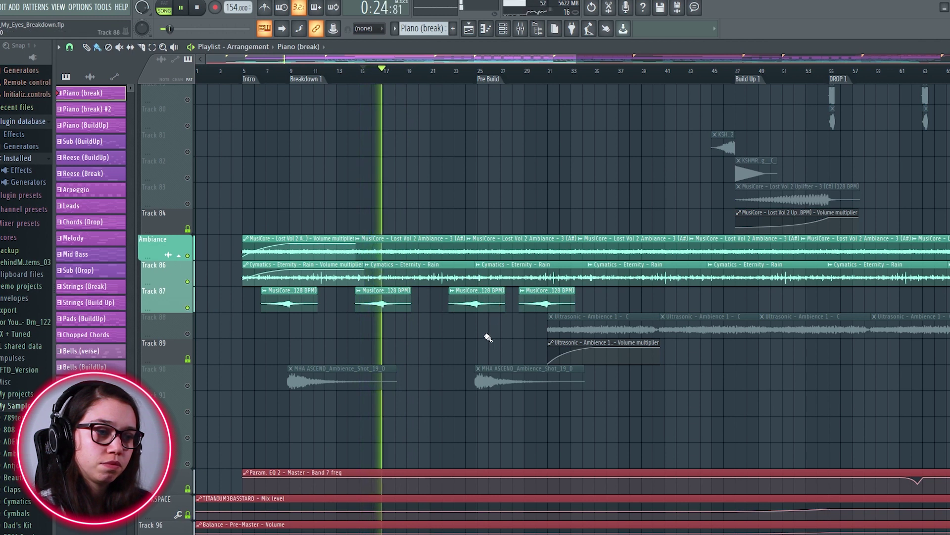
key("space")
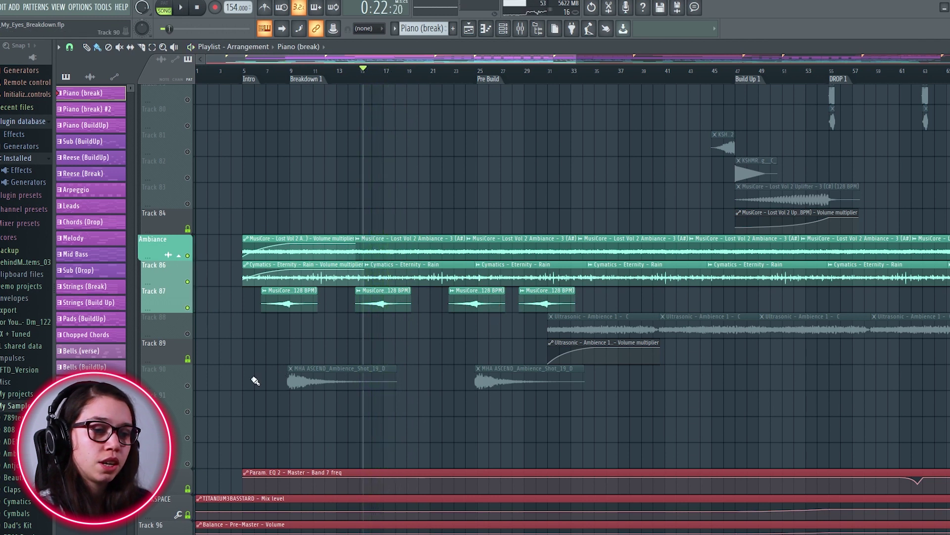
Isolate the MHA ASCEND ambience shots on Track 90 and play them from Breakdown 1.
left_click(191, 389)
left_click(291, 74)
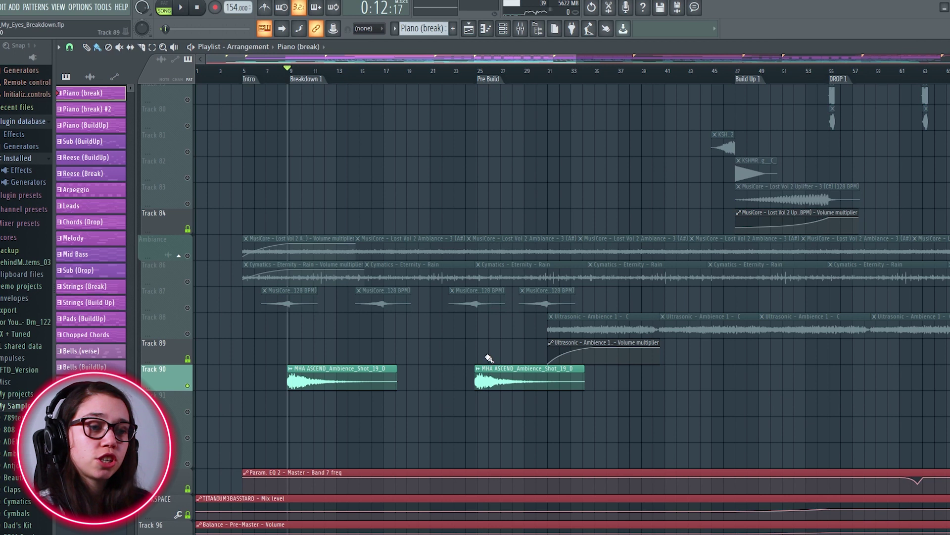
key("space")
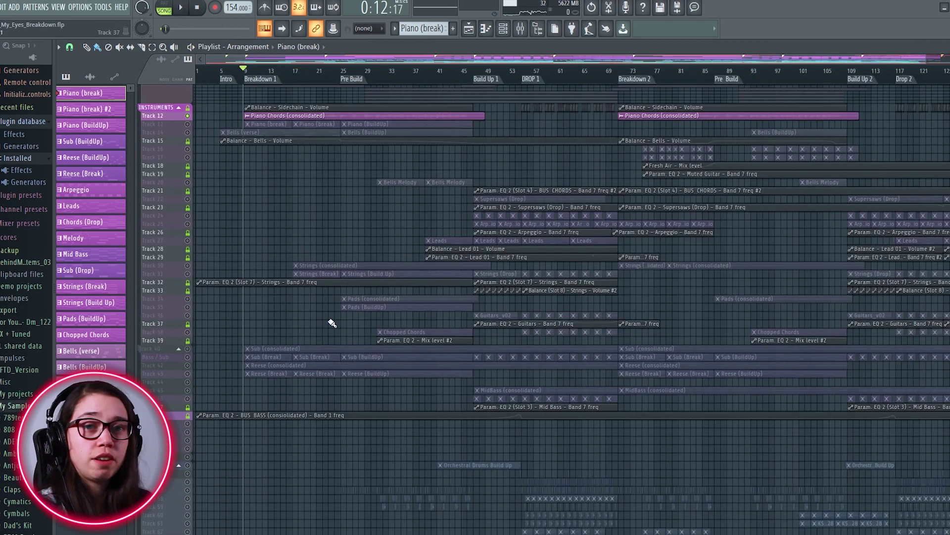
Play the consolidated piano chords together with the ambience layers from Breakdown 1.
left_click_drag(331, 321, 364, 233)
left_click_drag(340, 373, 391, 246)
key("space")
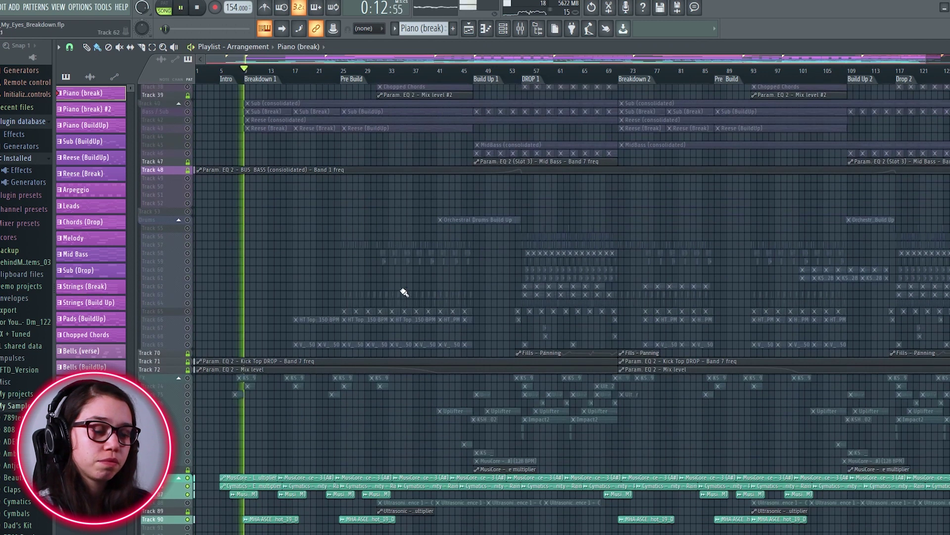
left_click_drag(396, 336, 411, 304)
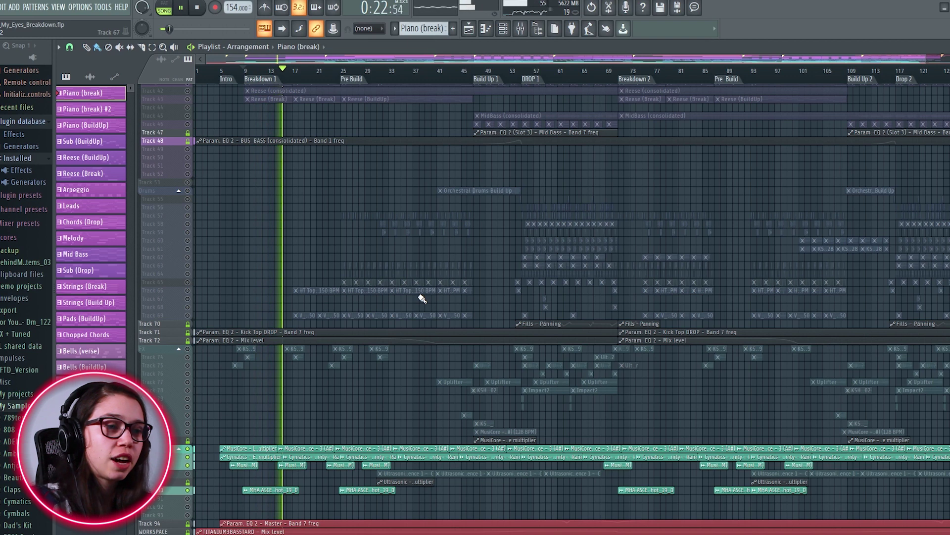
key("space")
Isolate the Bells (verse) clip on Track 14 and play it, skipping ahead to about bar 14.
scroll(333, 248, "up", 8)
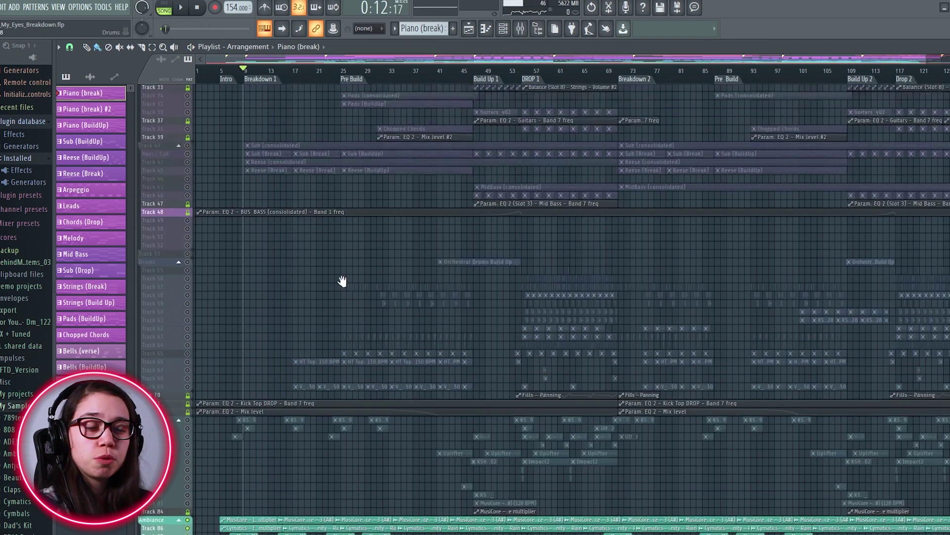
scroll(420, 397, "up", 5)
scroll(269, 158, "up", 4)
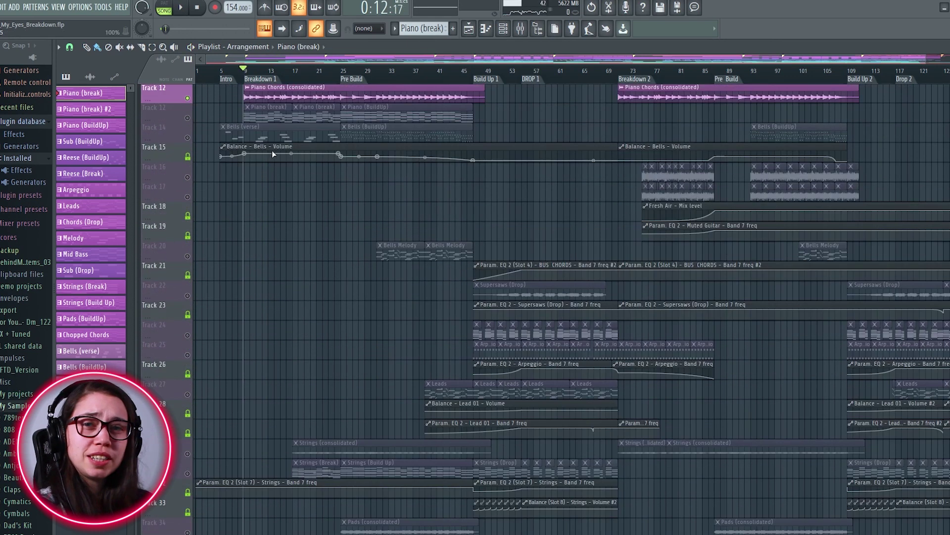
scroll(240, 248, "up", 3)
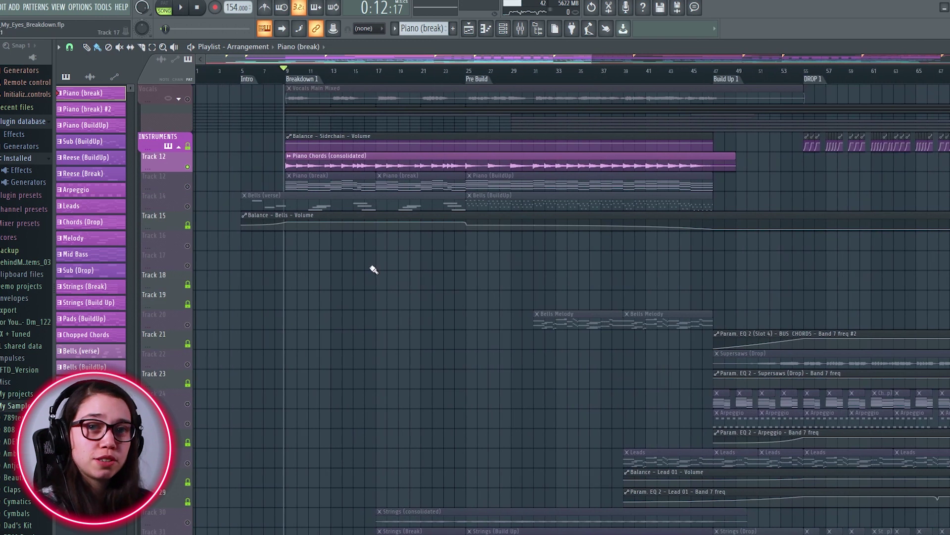
scroll(314, 212, "up", 2)
scroll(316, 297, "up", 3)
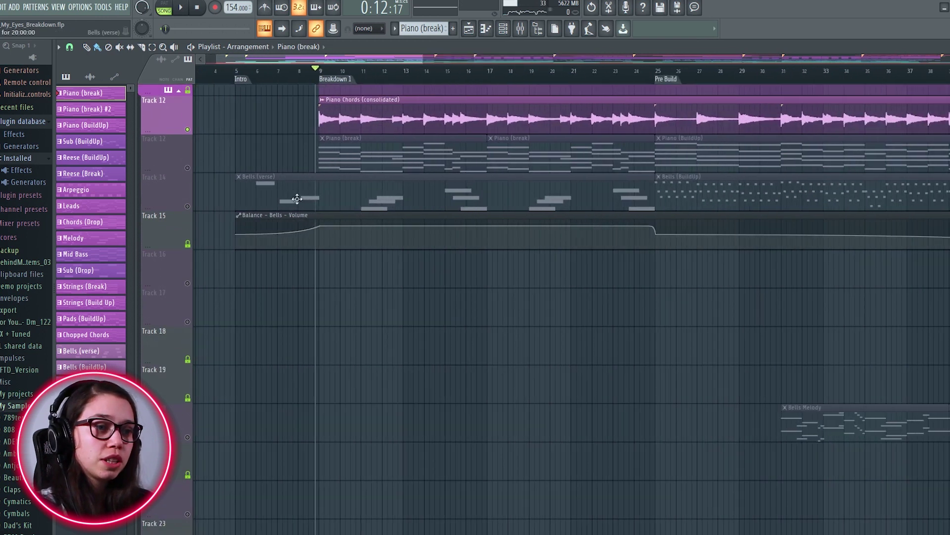
scroll(316, 297, "down", 1)
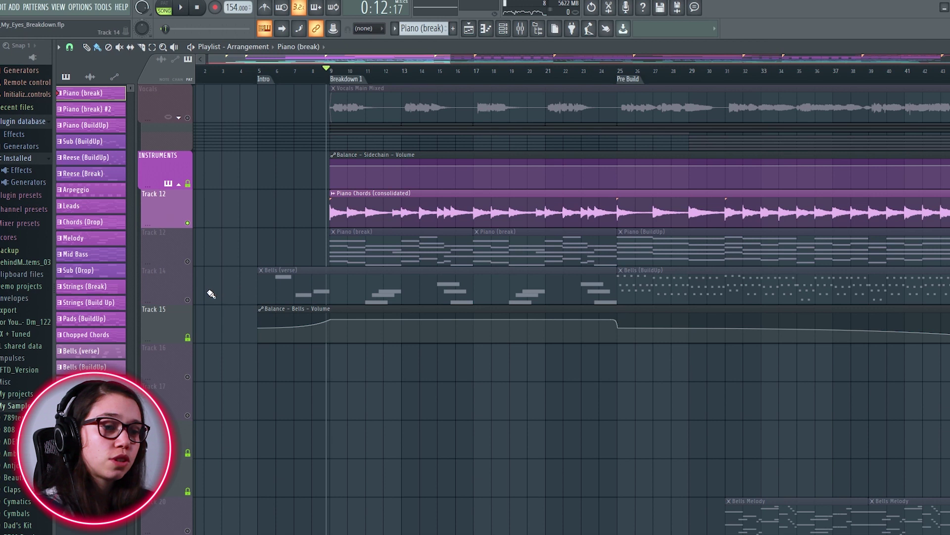
left_click(191, 297)
key("space")
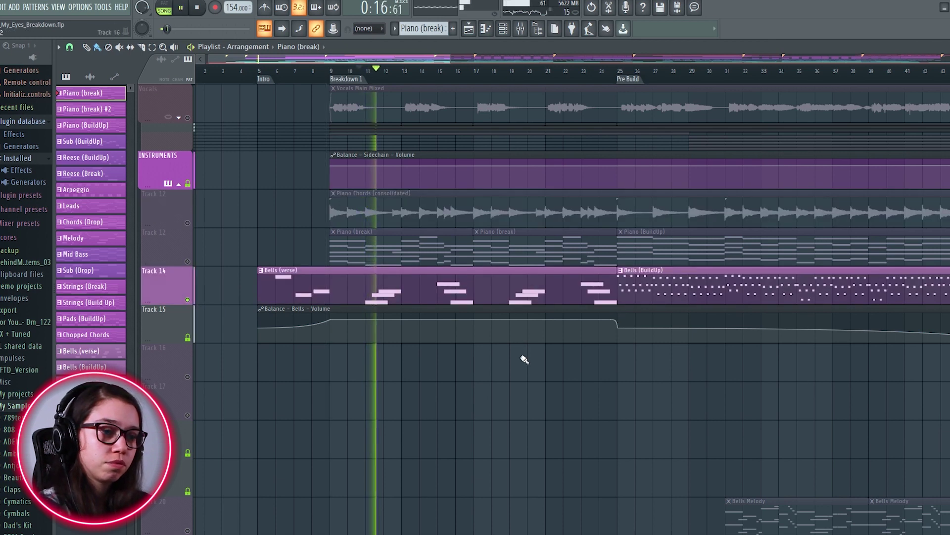
left_click(428, 70)
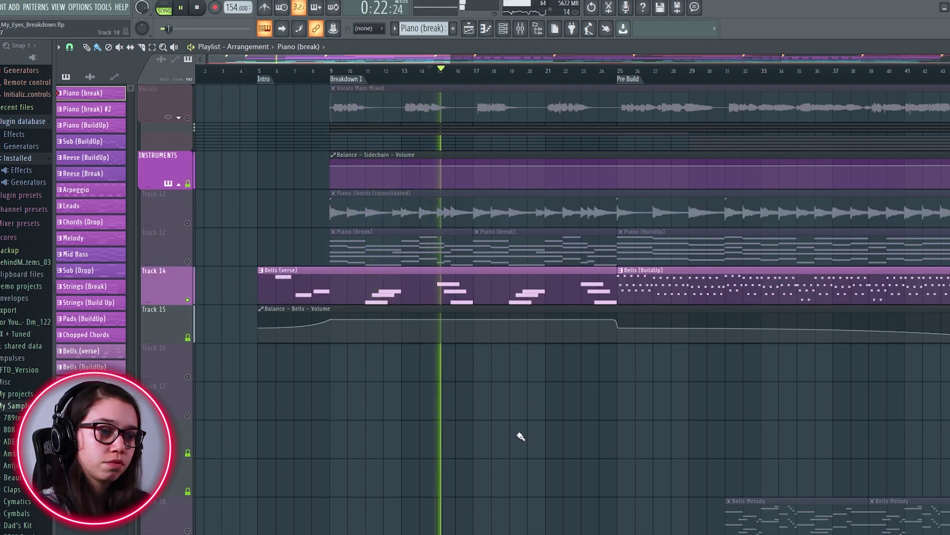
key("space")
Open the Bells channel used by the Bells (verse) pattern and examine its Iota Mini preset and knob settings.
left_click(448, 281)
left_click(503, 29)
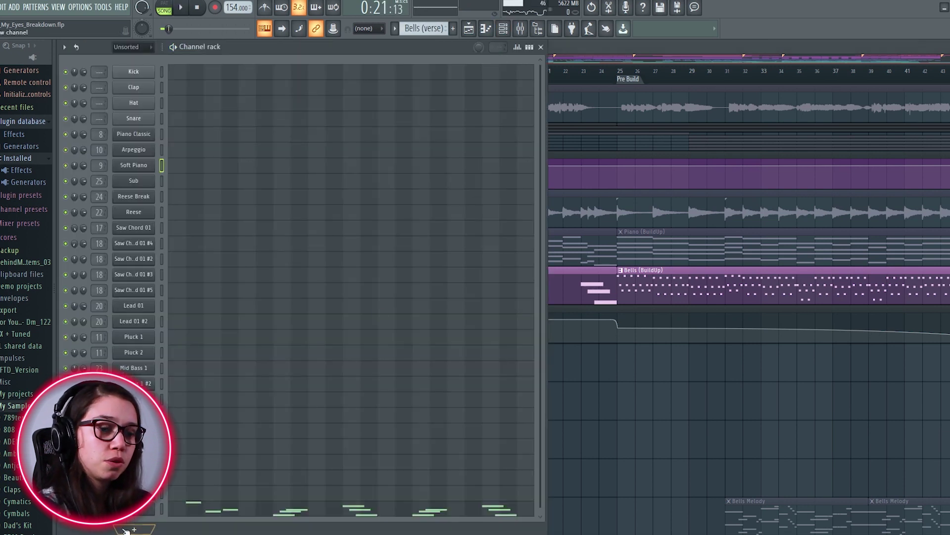
left_click(140, 514)
left_click_drag(327, 91, 348, 85)
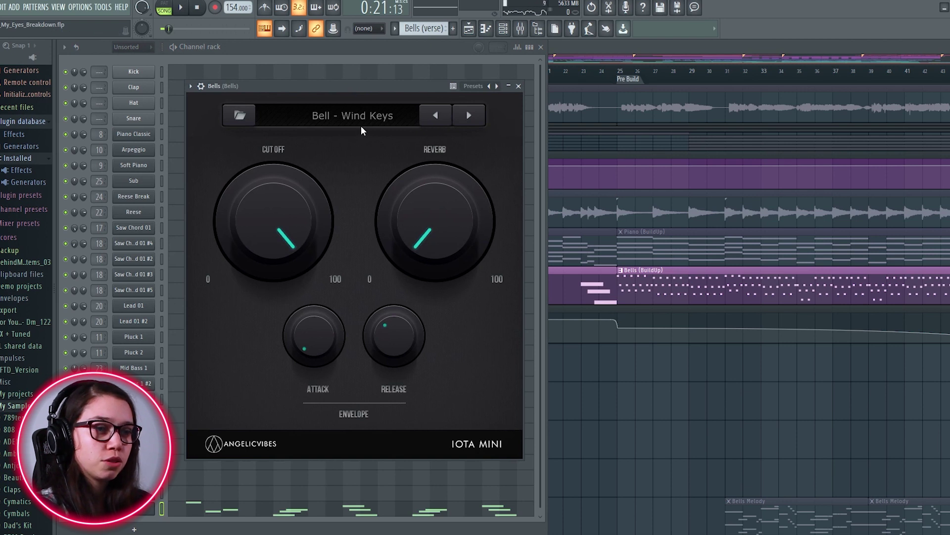
left_click(519, 86)
Examine the Fruity Parametric EQ 2 curve on the Bells mixer track.
key("F9")
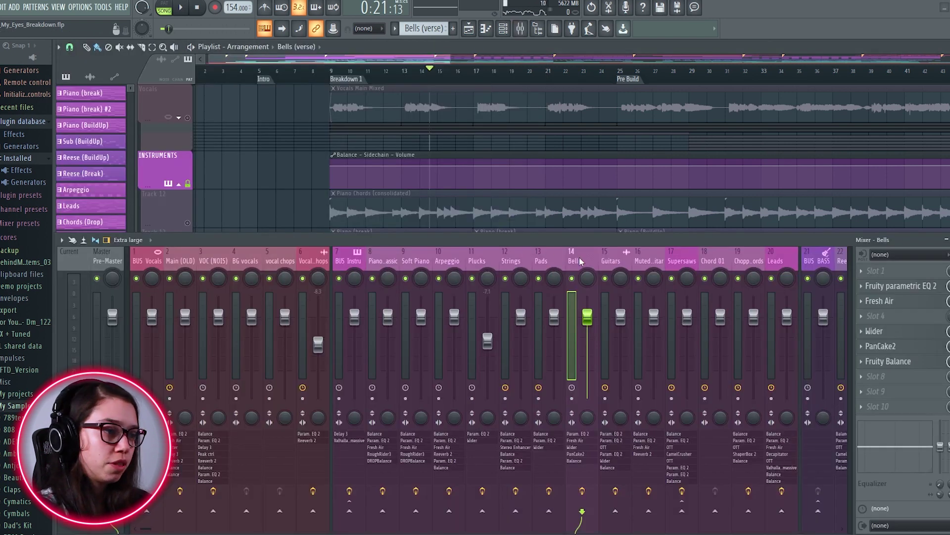
left_click(886, 286)
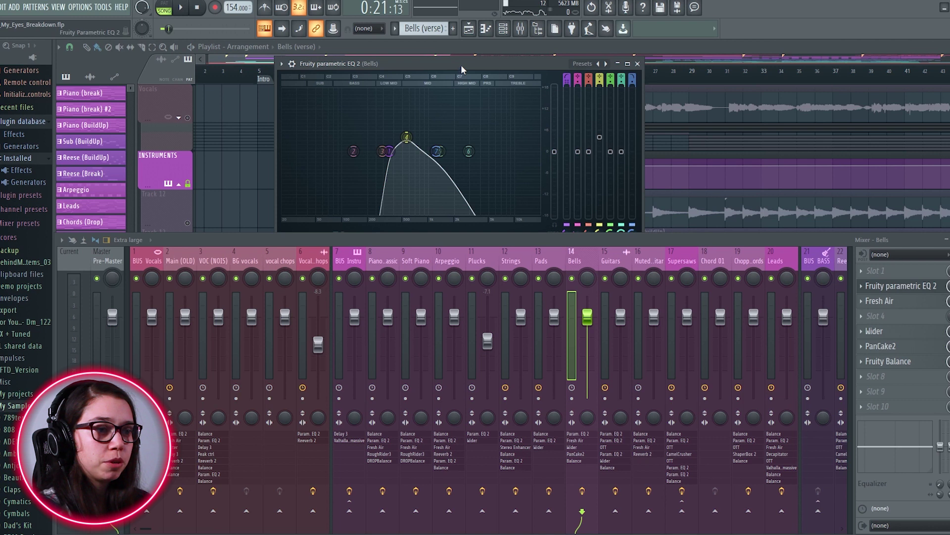
left_click_drag(462, 65, 455, 68)
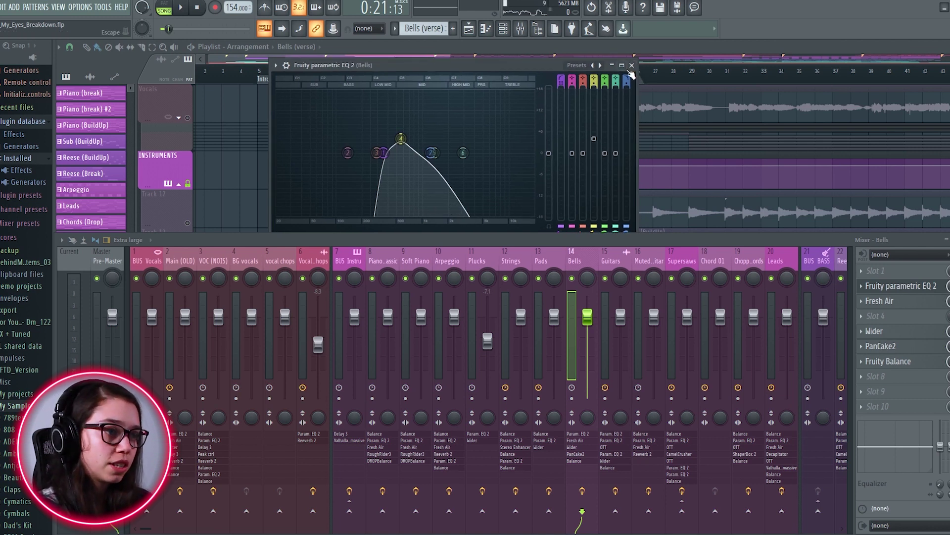
left_click(632, 64)
Review the Fresh Air and Wider effects on the Bells mixer track.
left_click(881, 302)
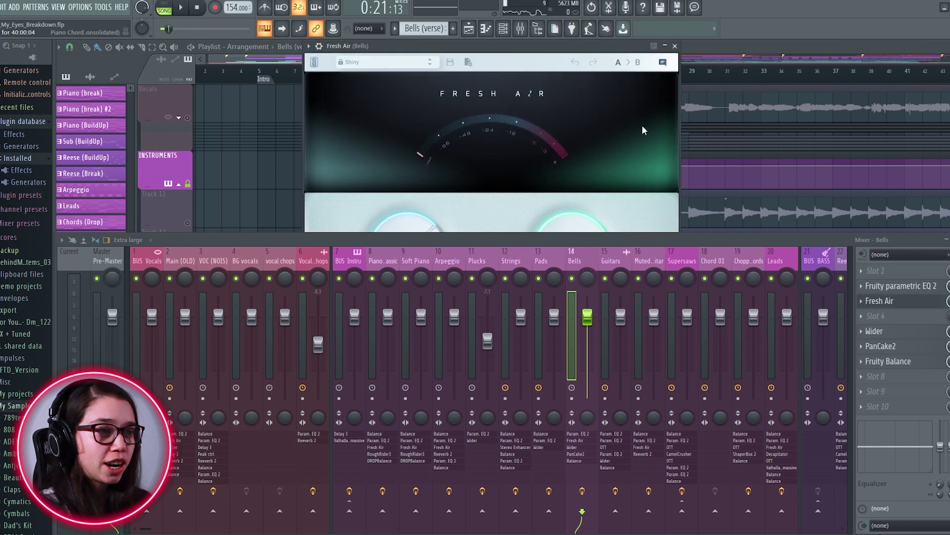
left_click_drag(580, 47, 556, 77)
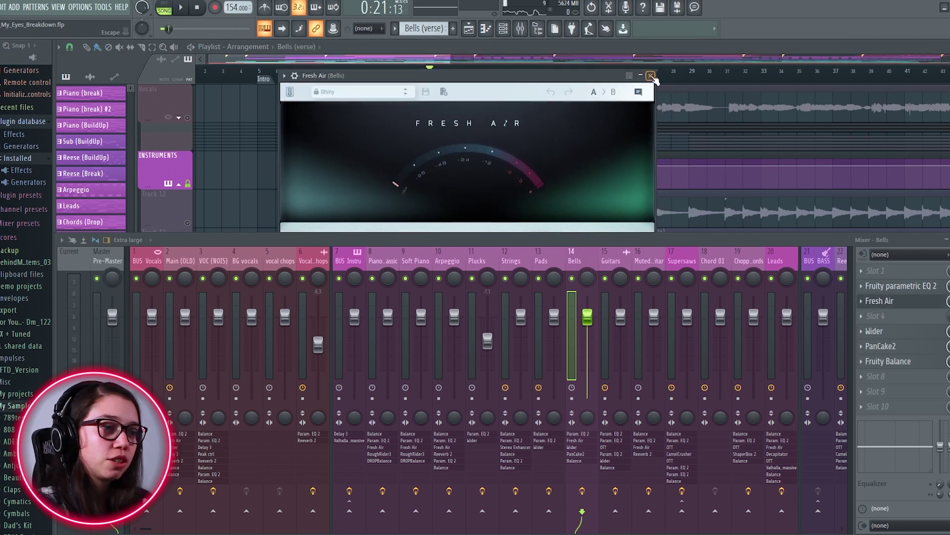
left_click(650, 76)
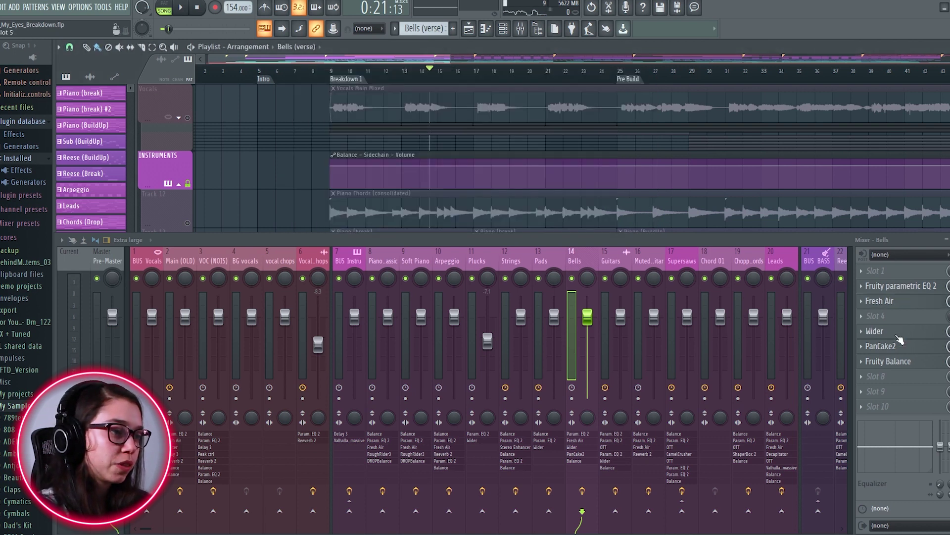
left_click(896, 334)
left_click_drag(448, 92, 455, 91)
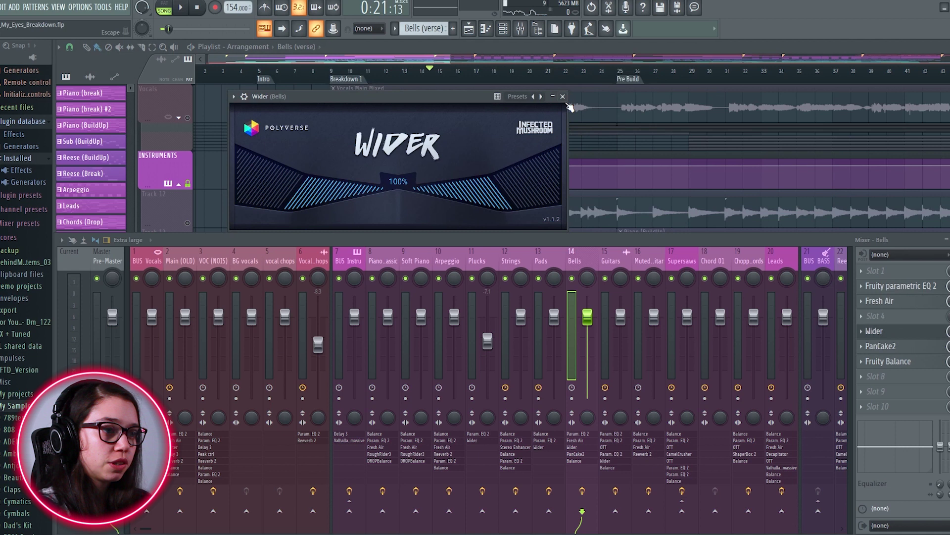
left_click(563, 96)
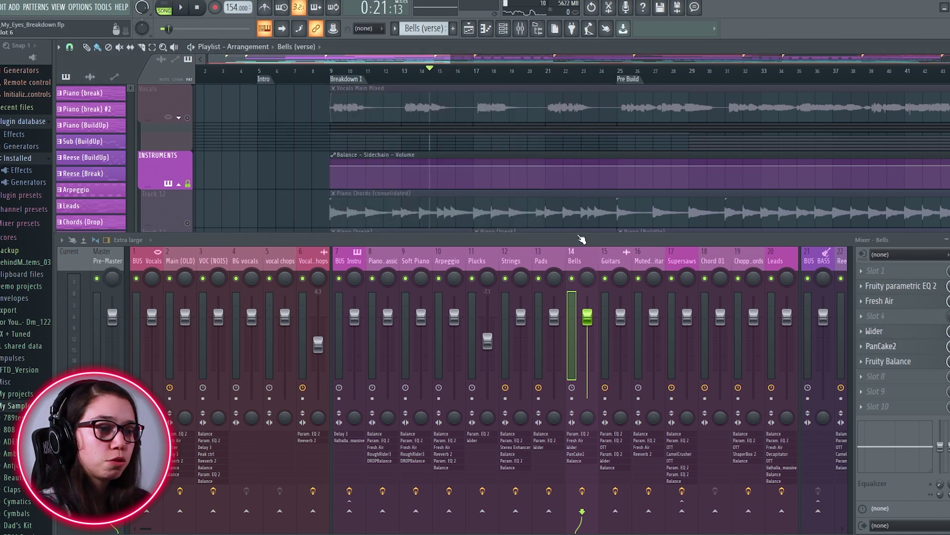
Examine the PanCake2 auto-panning on the Bells mixer track while the bells play.
left_click_drag(546, 236, 545, 324)
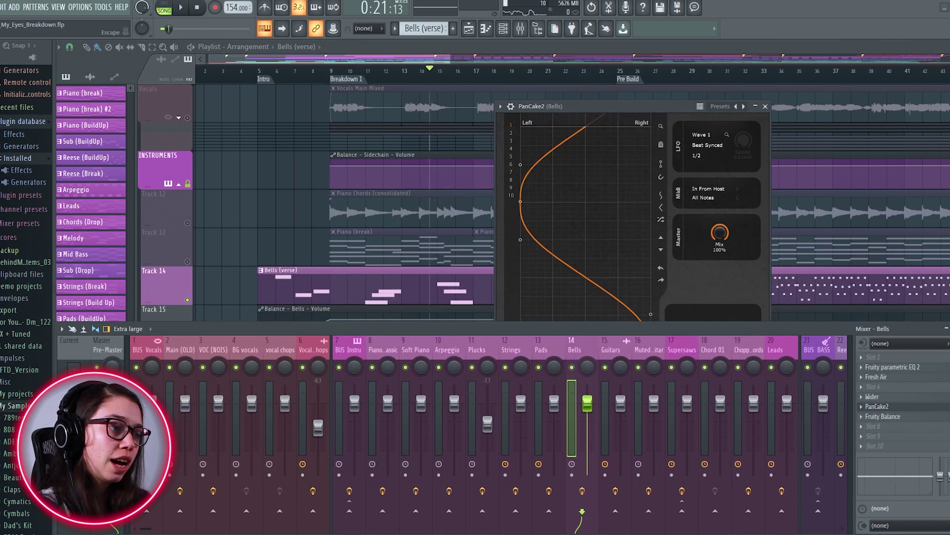
left_click(949, 328)
left_click_drag(617, 105, 604, 103)
key("space")
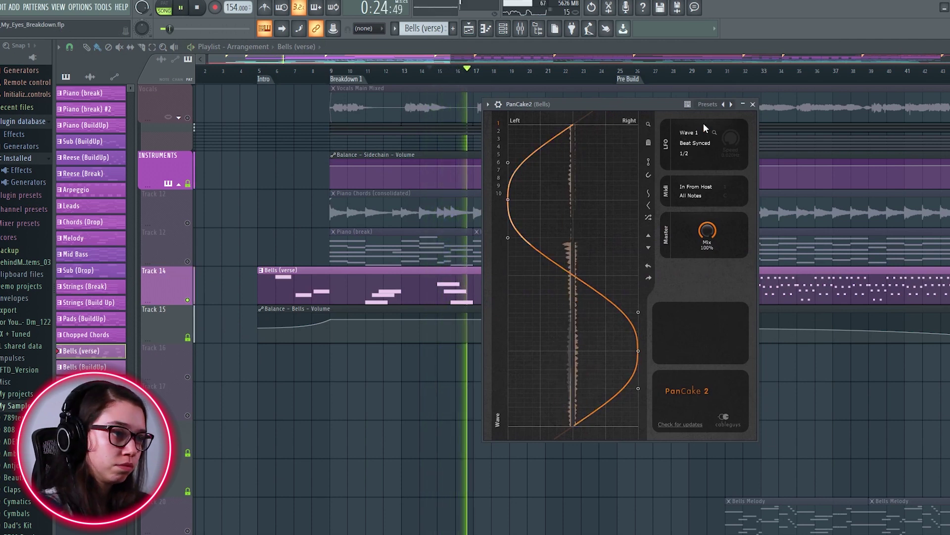
key("space")
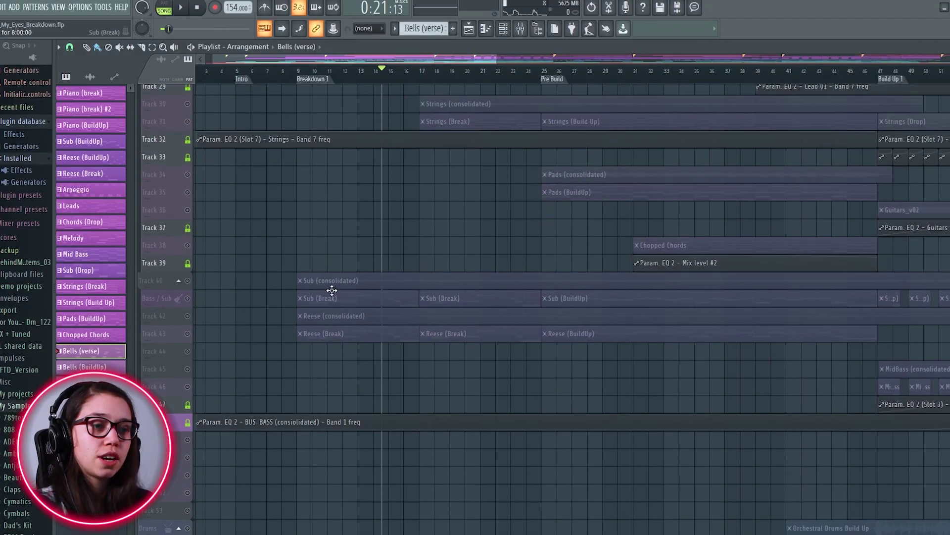
Isolate the Sub (consolidated) audio on Track 40 and play it from Breakdown 1.
left_click_drag(339, 277, 378, 288)
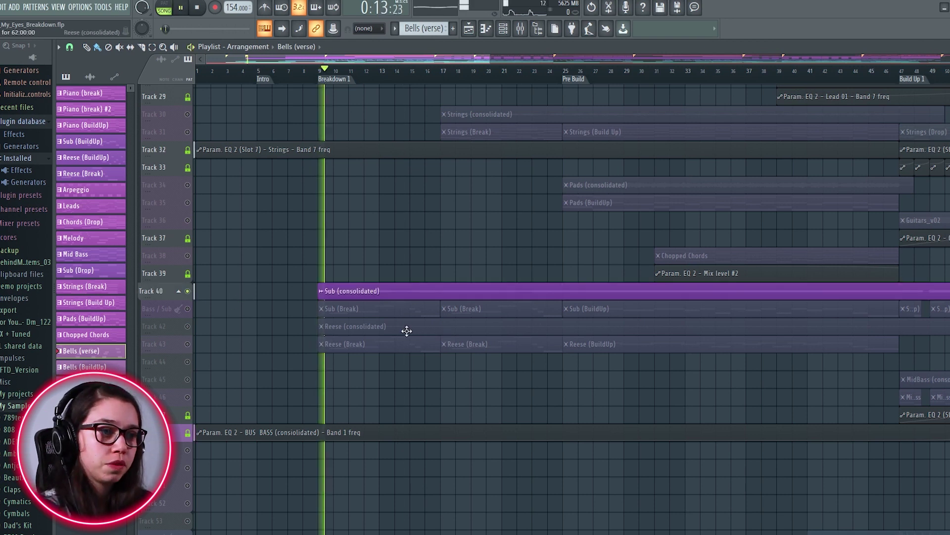
scroll(408, 323, "up", 2)
scroll(408, 333, "up", 2)
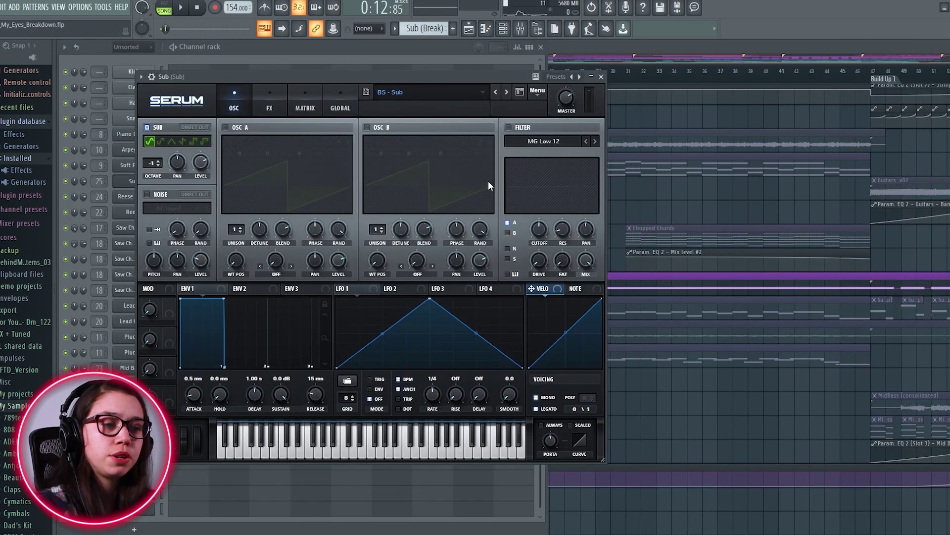
Examine the Serum patch behind the Sub (Break) pattern, focusing on its sub oscillator settings.
left_click_drag(435, 73, 447, 69)
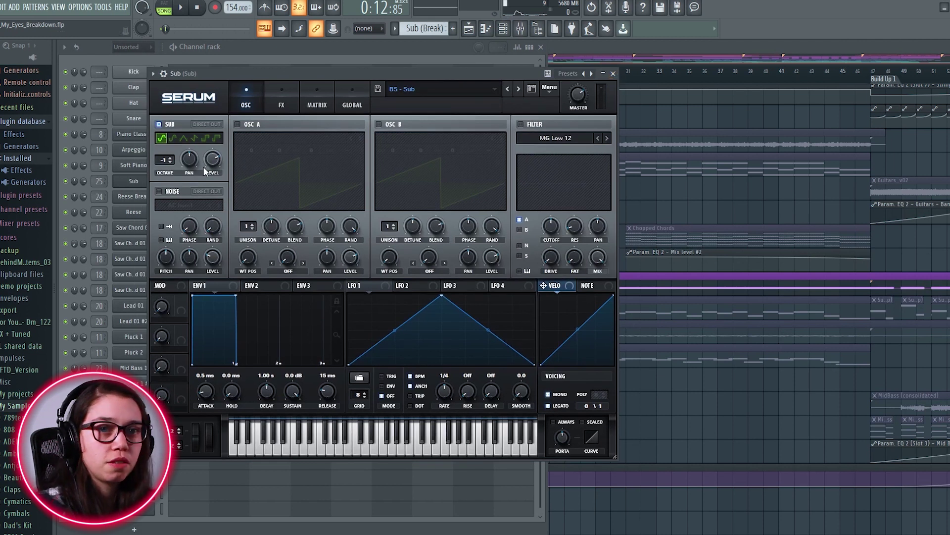
left_click(613, 74)
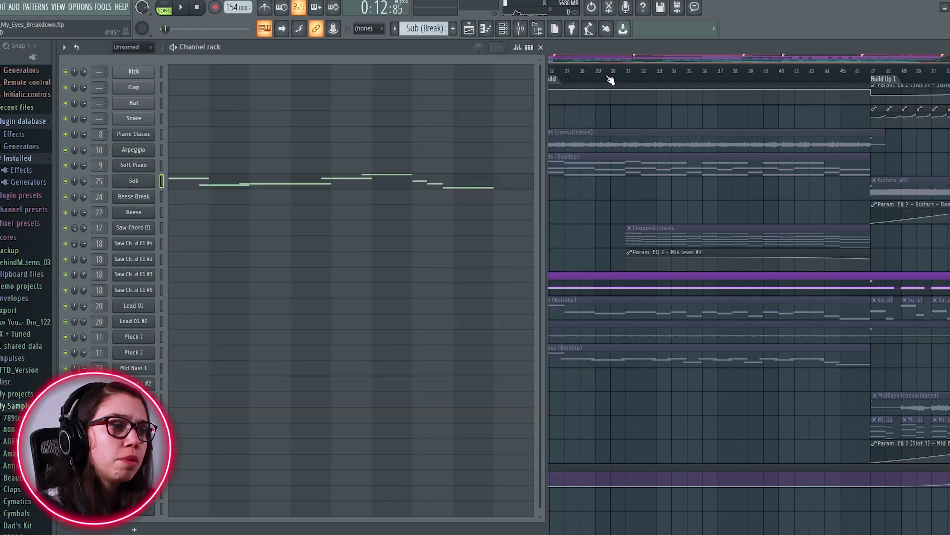
left_click(540, 46)
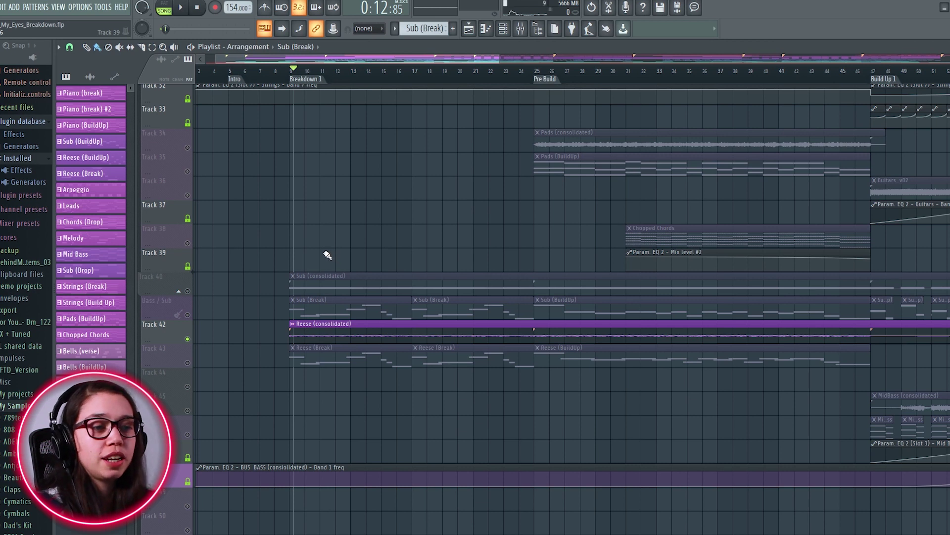
Examine the Reese Break Serum patch used by the Reese (Break) pattern, including its oscillator A and filter settings.
scroll(333, 336, "up", 3)
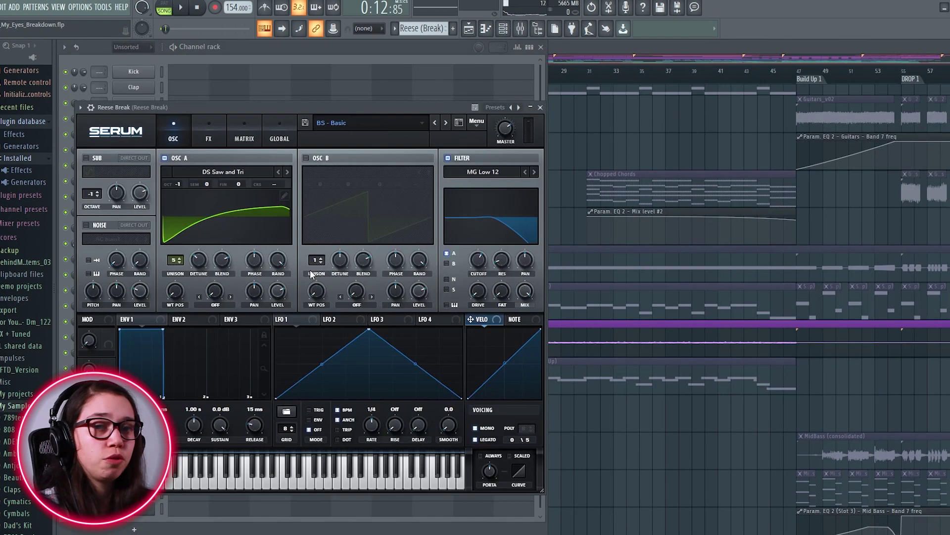
left_click_drag(333, 107, 386, 95)
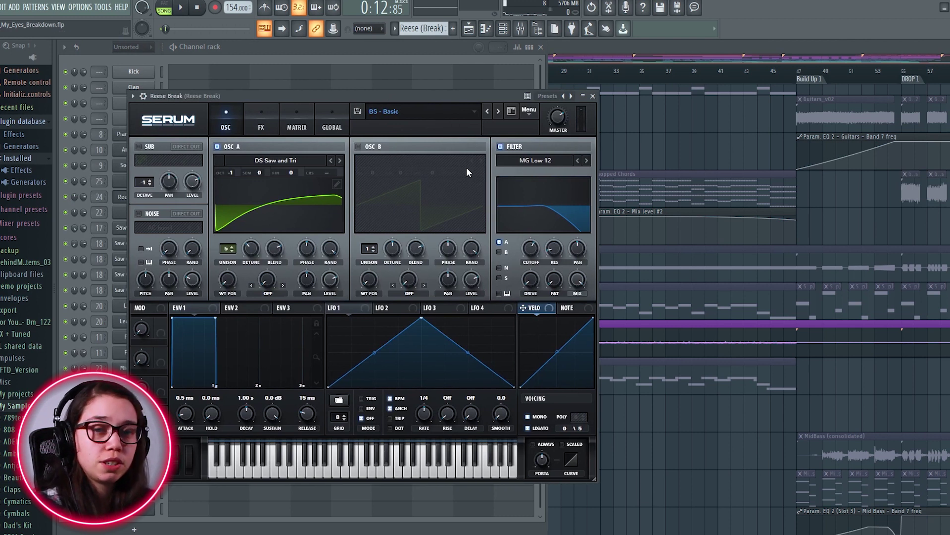
left_click(593, 96)
left_click(540, 47)
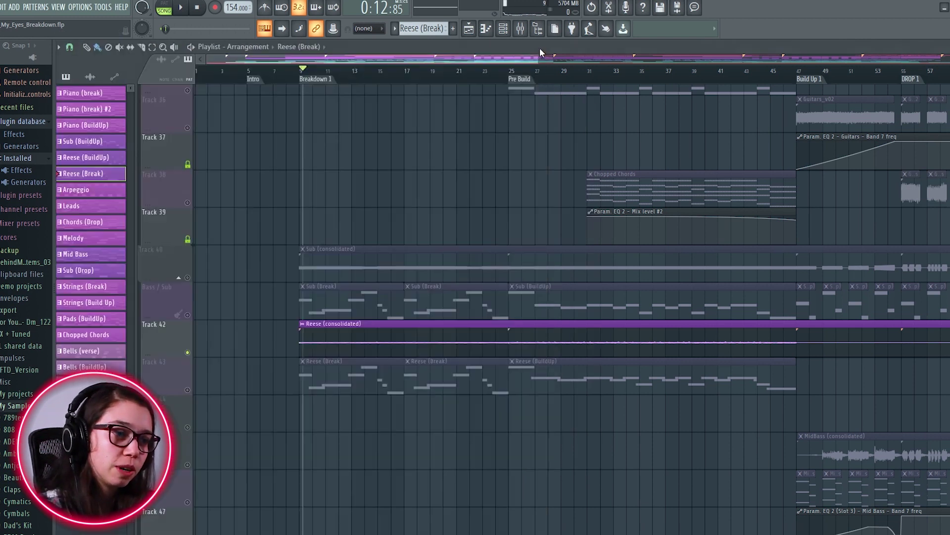
Audition the consolidated Reese alone and layered with the consolidated Sub from Breakdown 1, toggling the Reese off and on.
key("space")
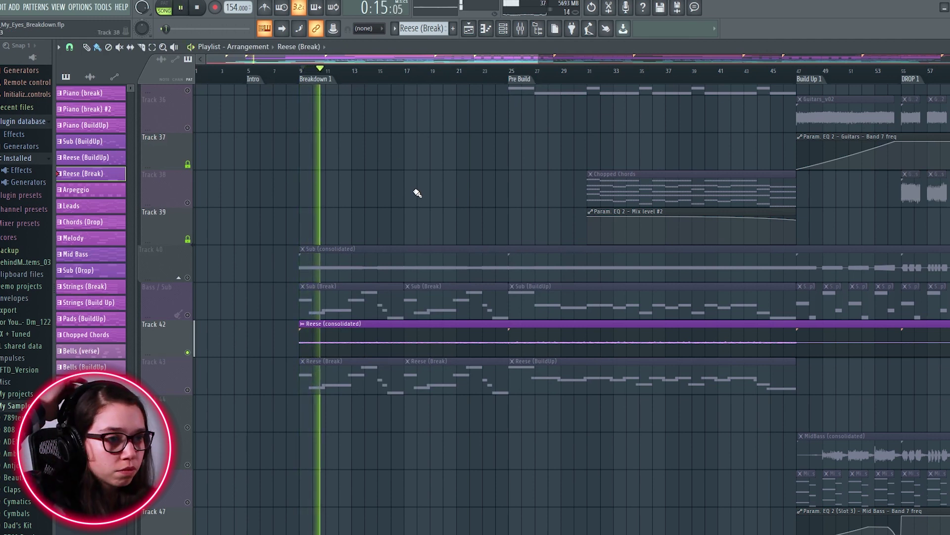
key("space")
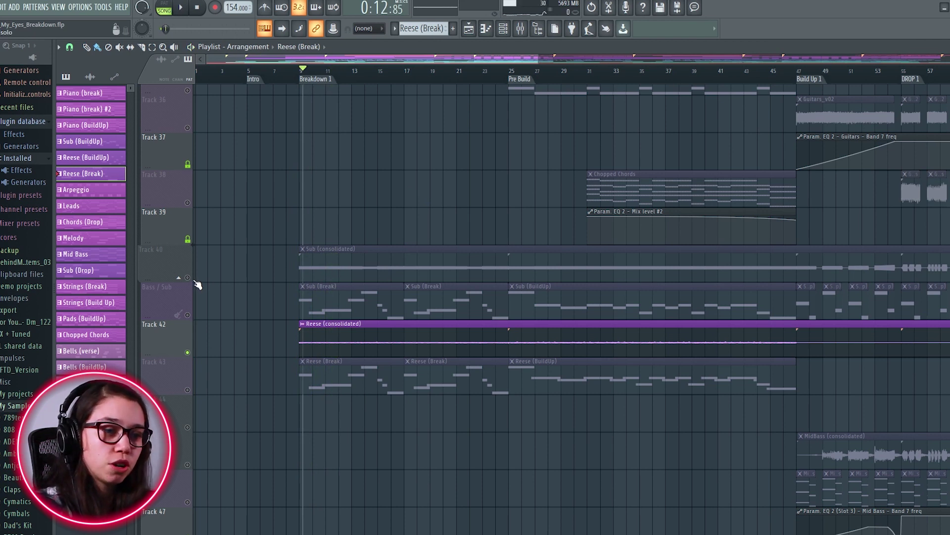
left_click(188, 278)
key("space")
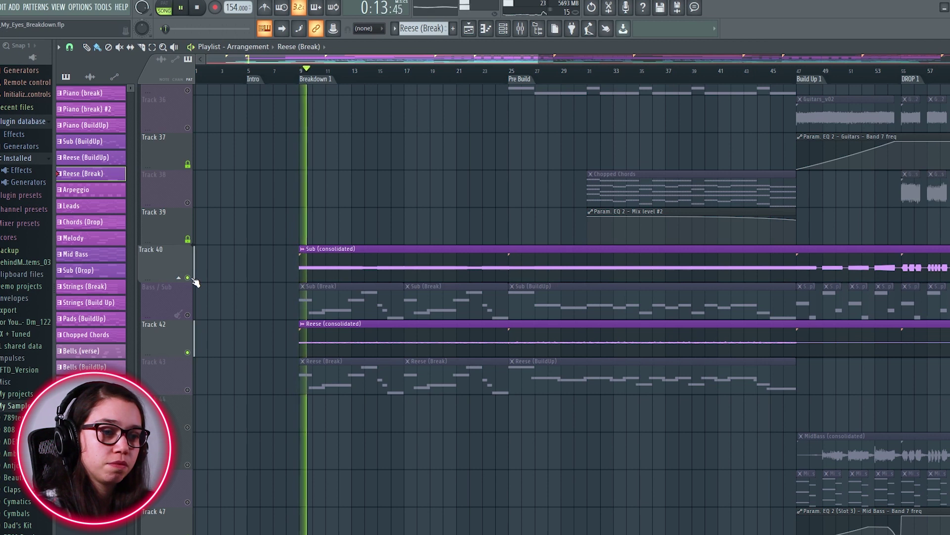
left_click(188, 352)
left_click(188, 352)
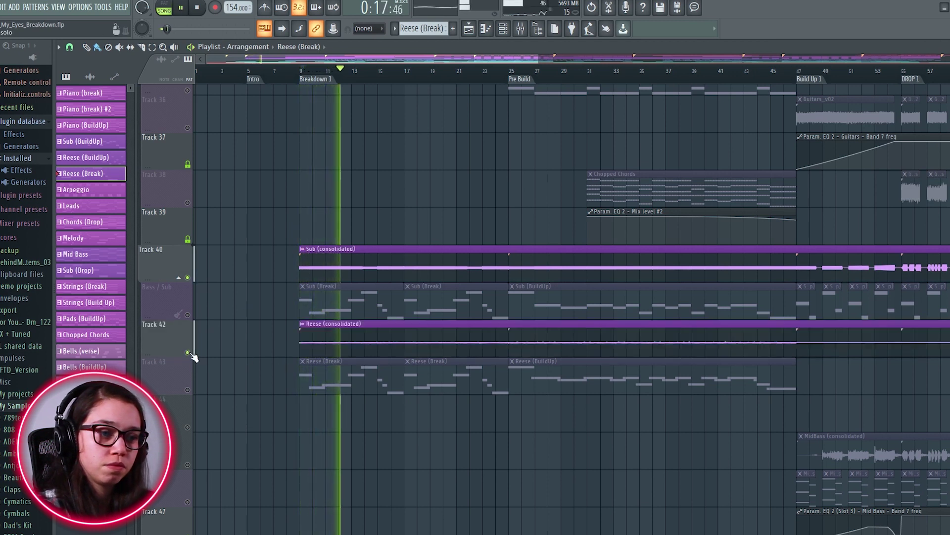
key("space")
Examine the Fruity Parametric EQ 2 curve on the Sub mixer track, making room to see the whole plugin.
left_click(520, 29)
scroll(433, 527, "down", 3)
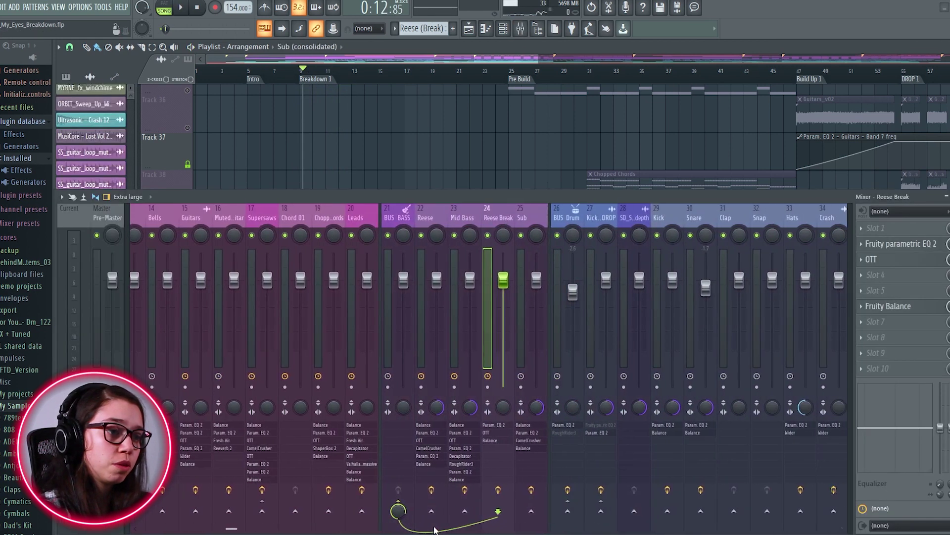
left_click(526, 218)
left_click(893, 244)
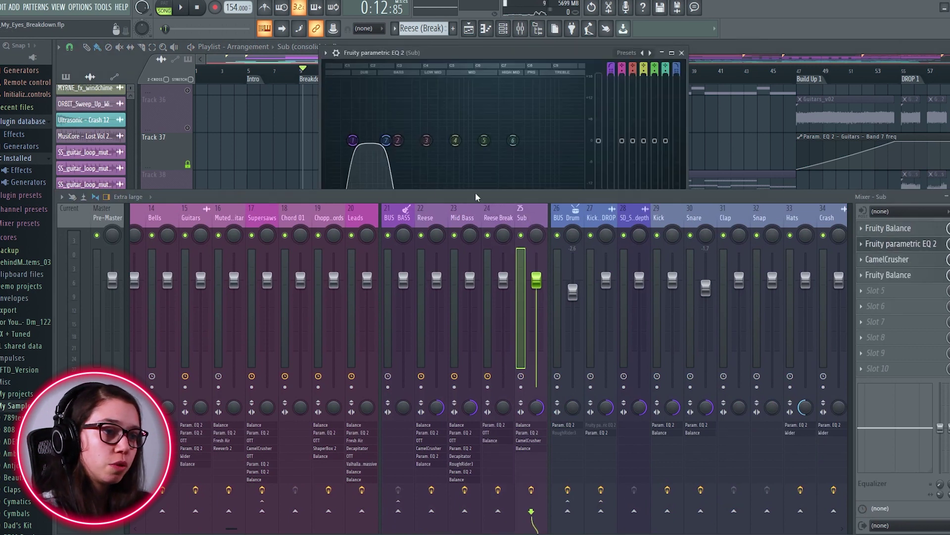
left_click_drag(442, 188, 438, 262)
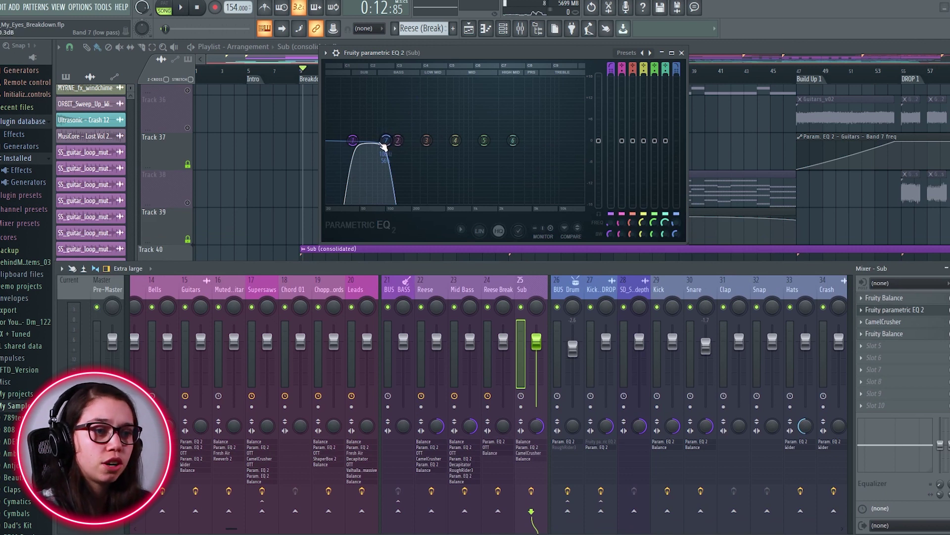
Examine the Fruity Parametric EQ 2 curve on the Reese Break mixer track and close the open EQ windows.
left_click(497, 292)
left_click(897, 311)
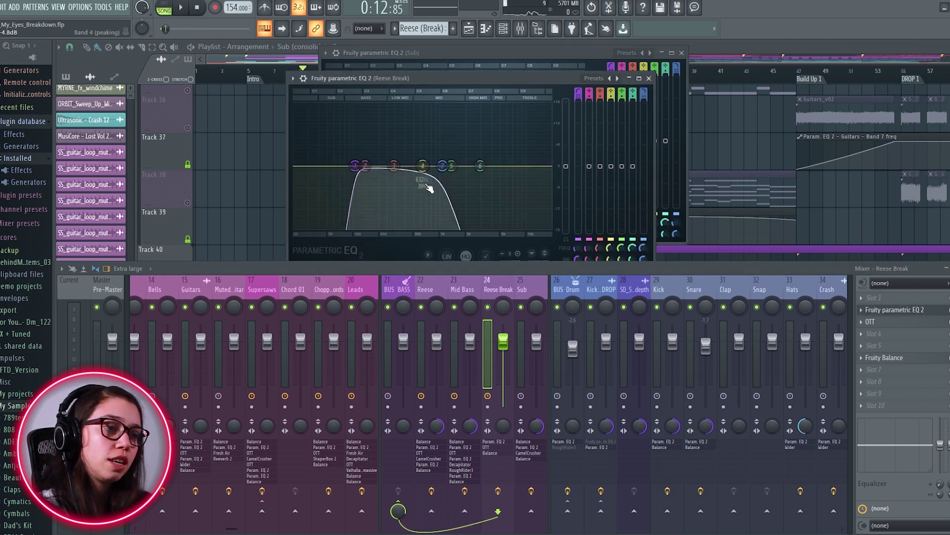
left_click(649, 79)
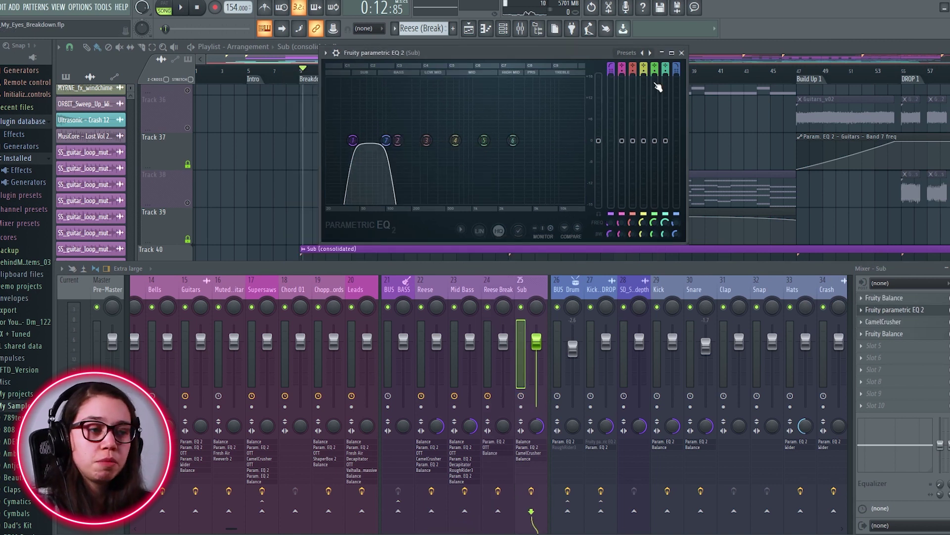
left_click(681, 52)
Examine the OTT compressor settings on the Reese Break mixer track.
scroll(792, 173, "down", 2)
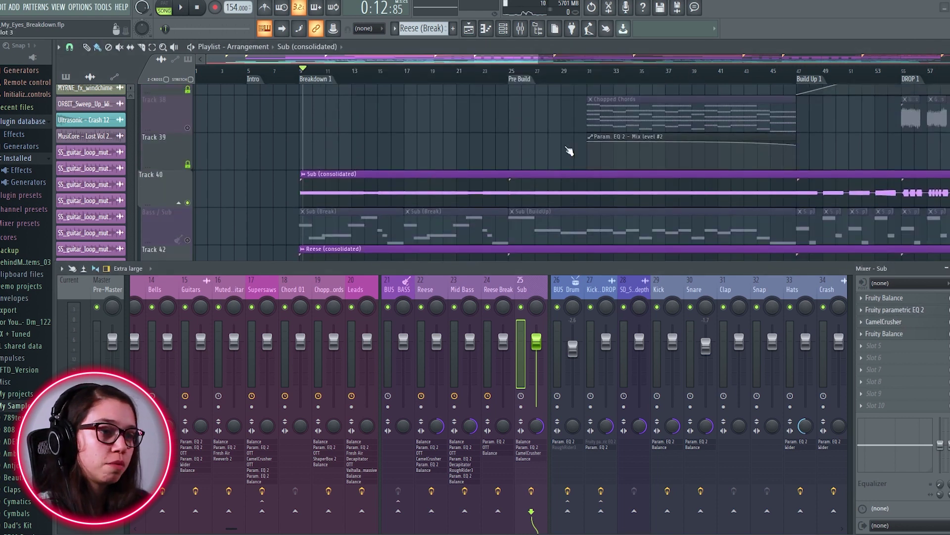
left_click(493, 46)
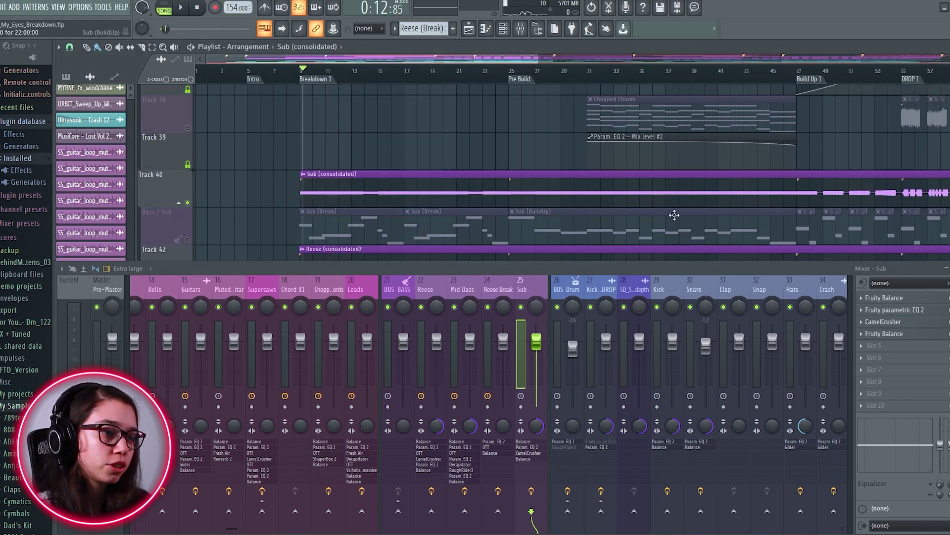
left_click(499, 292)
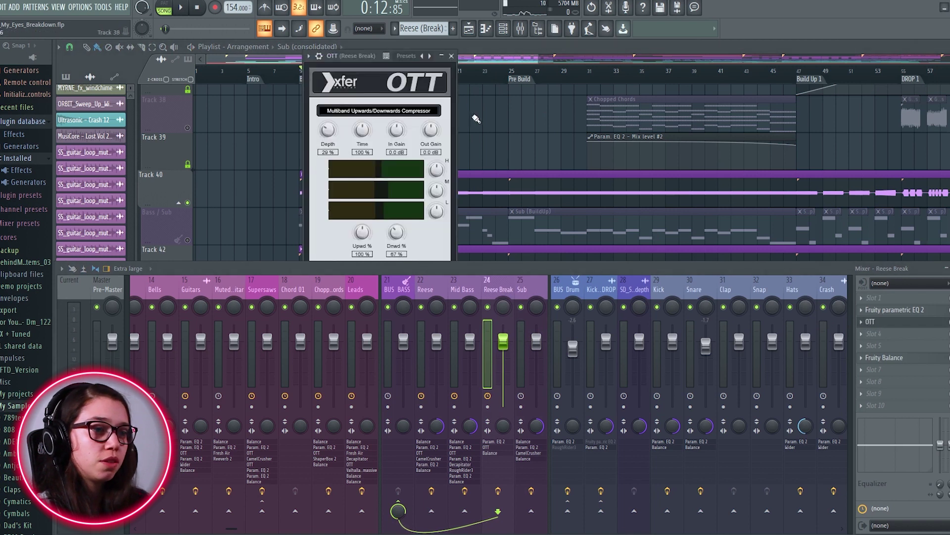
left_click(451, 56)
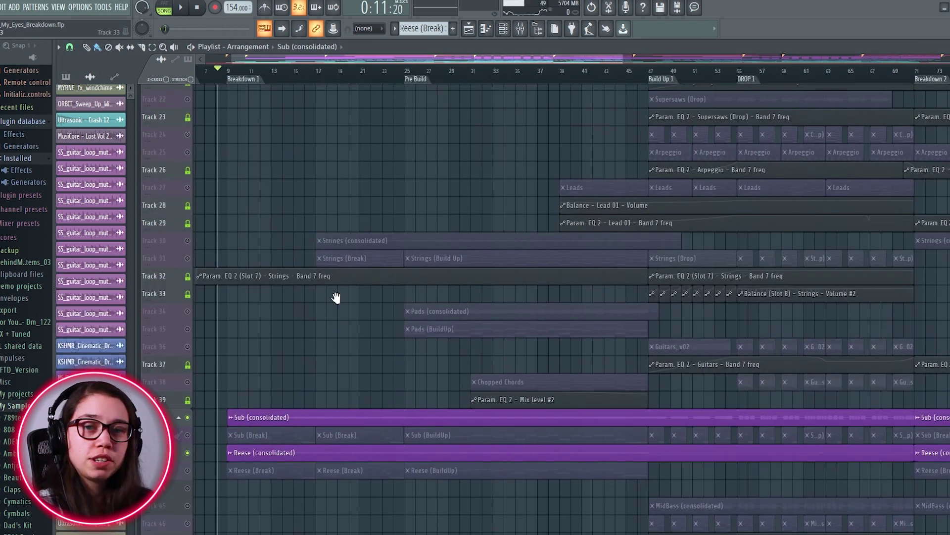
Locate the strings clips in the playlist and open the Strings (Break) pattern's notes.
left_click_drag(334, 296, 382, 347)
scroll(384, 347, "down", 2)
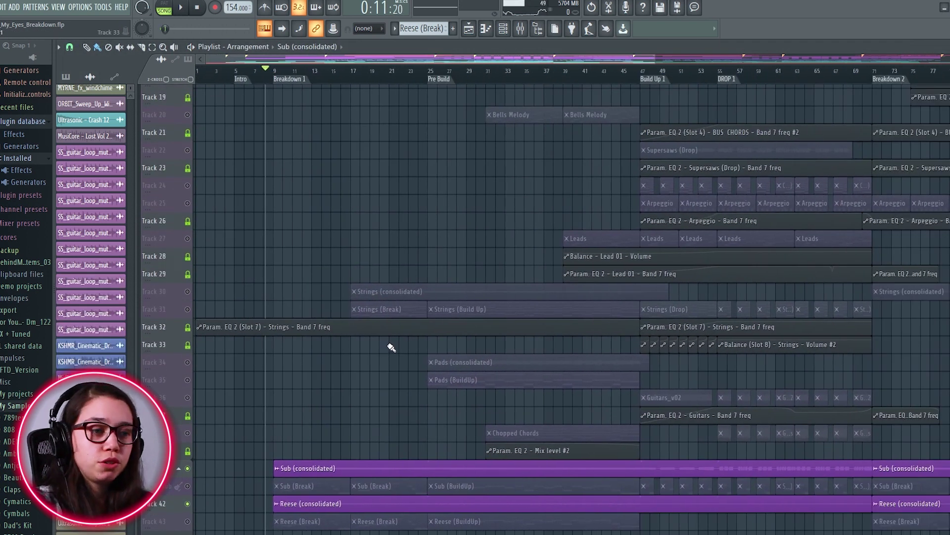
scroll(379, 347, "up", 1)
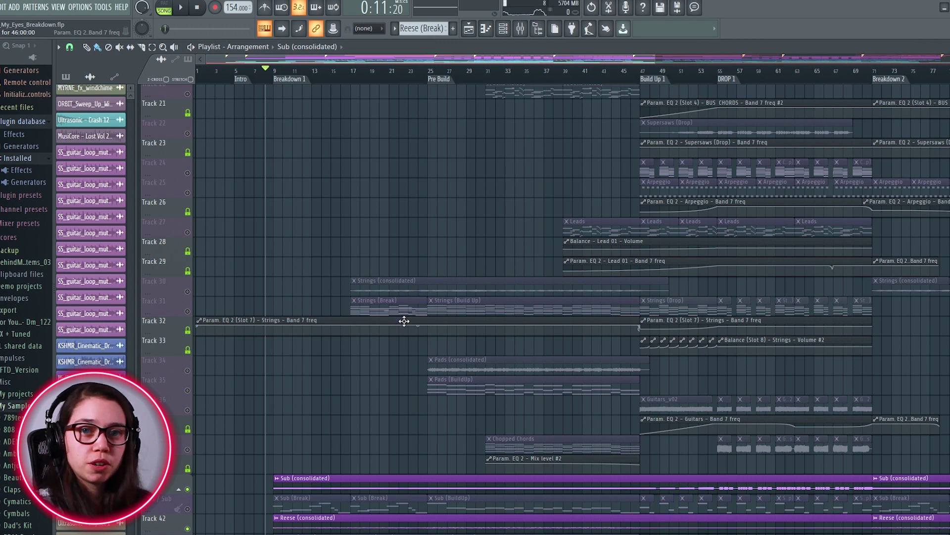
scroll(391, 324, "up", 2)
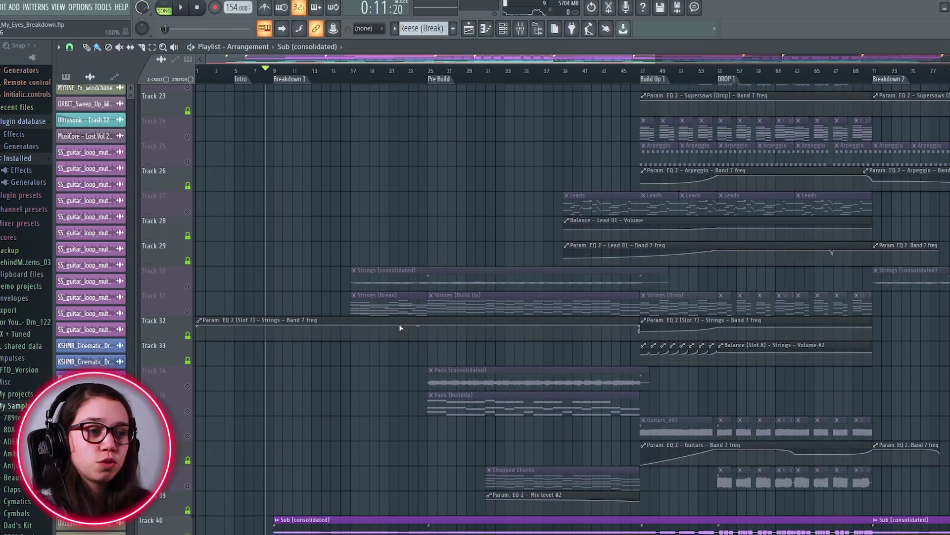
scroll(384, 313, "up", 1)
left_click(337, 74)
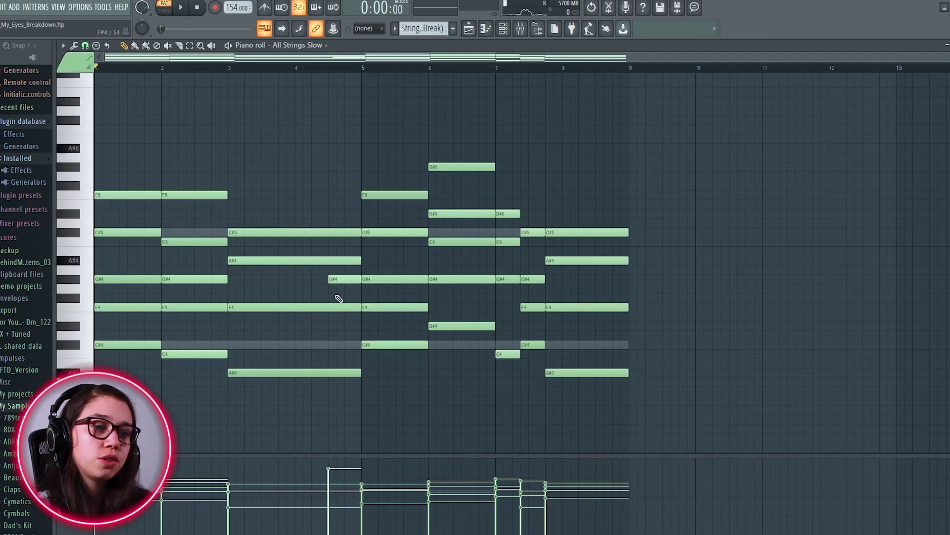
Audition the Strings (Break) chords and examine the FLEX instrument with the All Strings Slow preset.
scroll(297, 300, "down", 1)
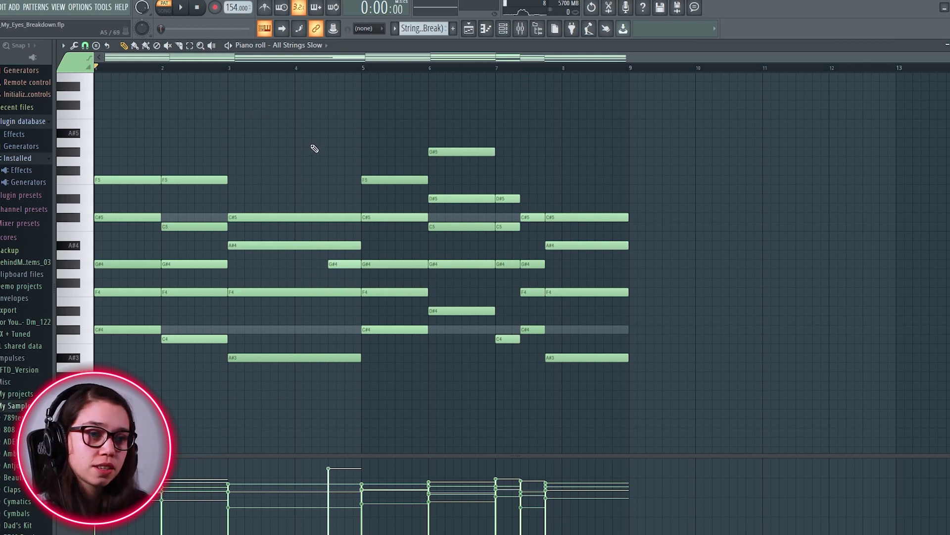
key("space")
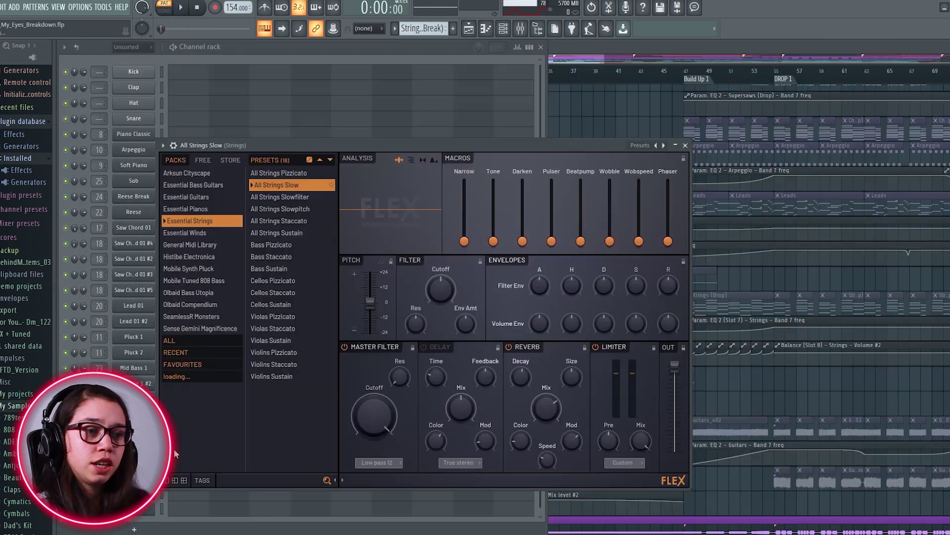
left_click_drag(363, 144, 380, 106)
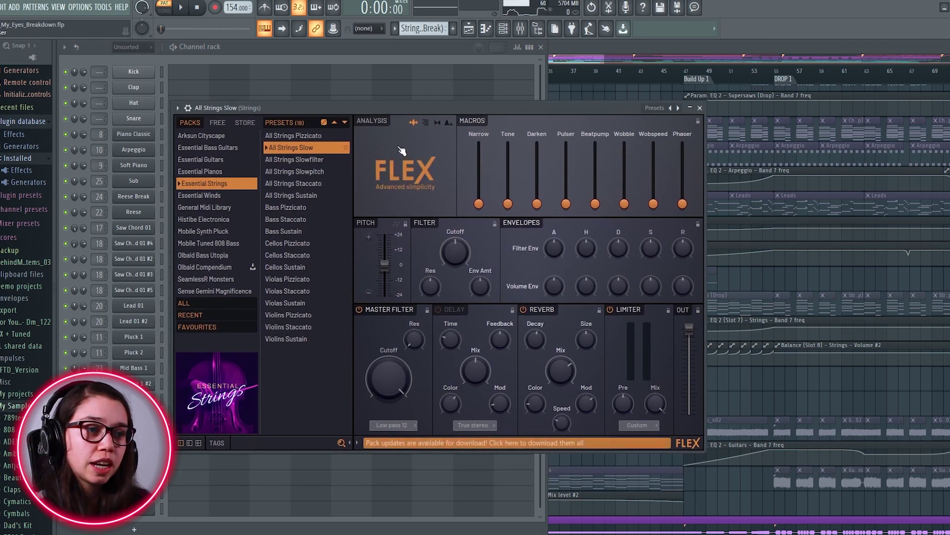
left_click_drag(346, 108, 343, 101)
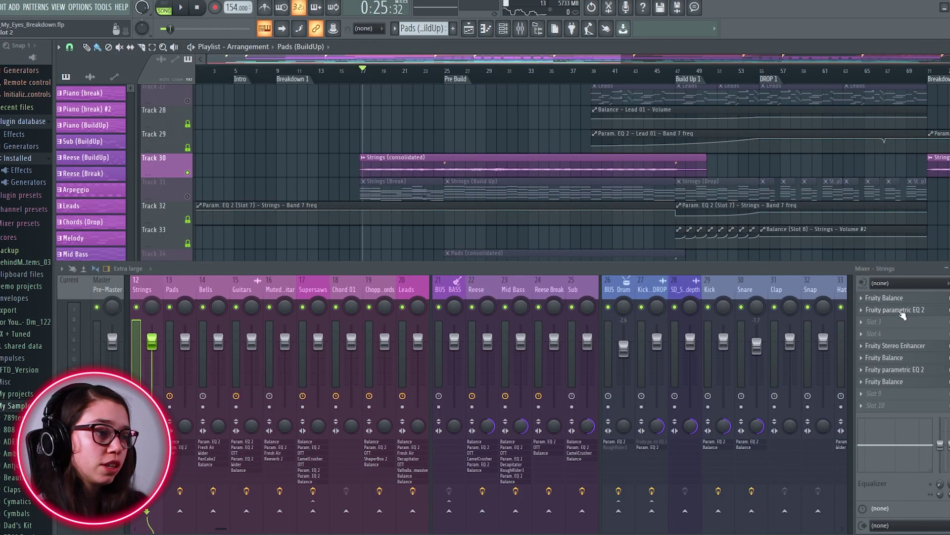
Examine the first Fruity Parametric EQ 2 and the Fruity Stereo Enhancer on the Strings mixer track.
left_click(905, 312)
left_click_drag(353, 88, 426, 85)
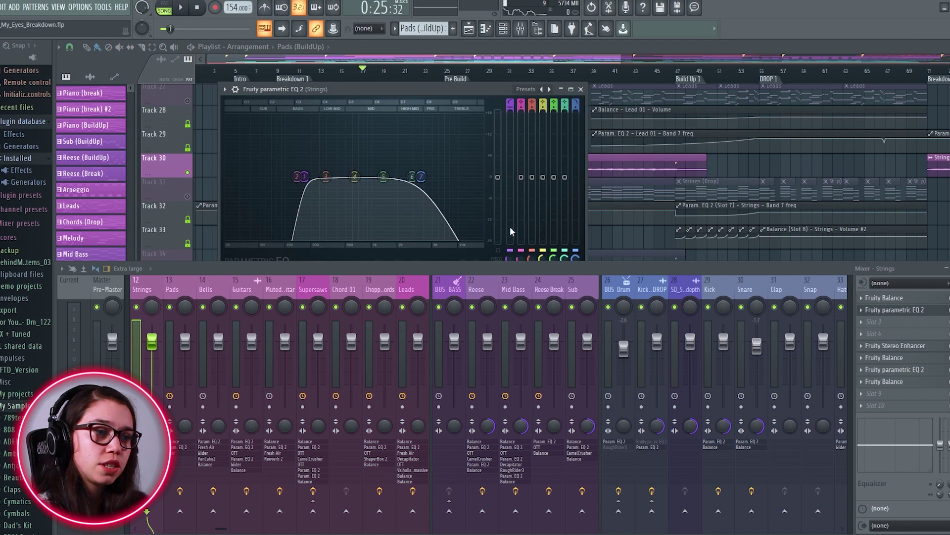
left_click(581, 89)
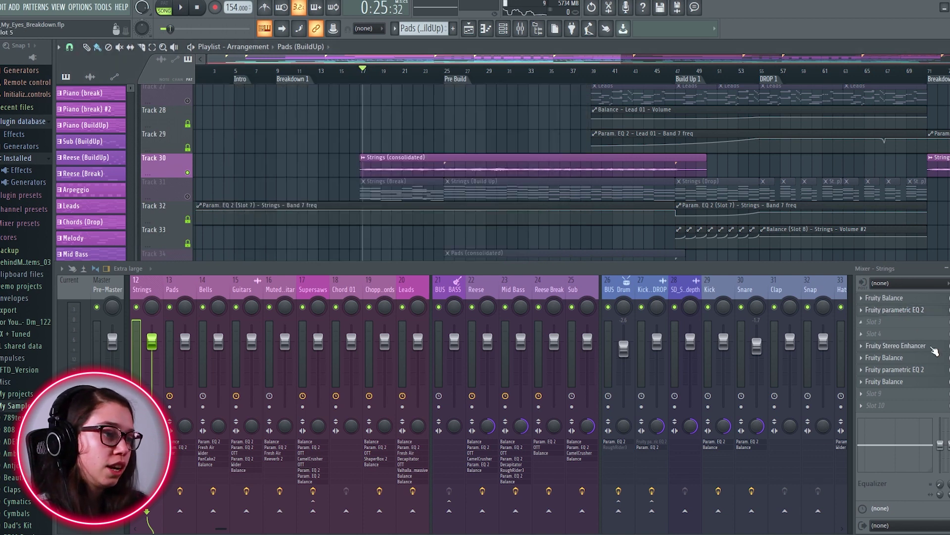
left_click(931, 346)
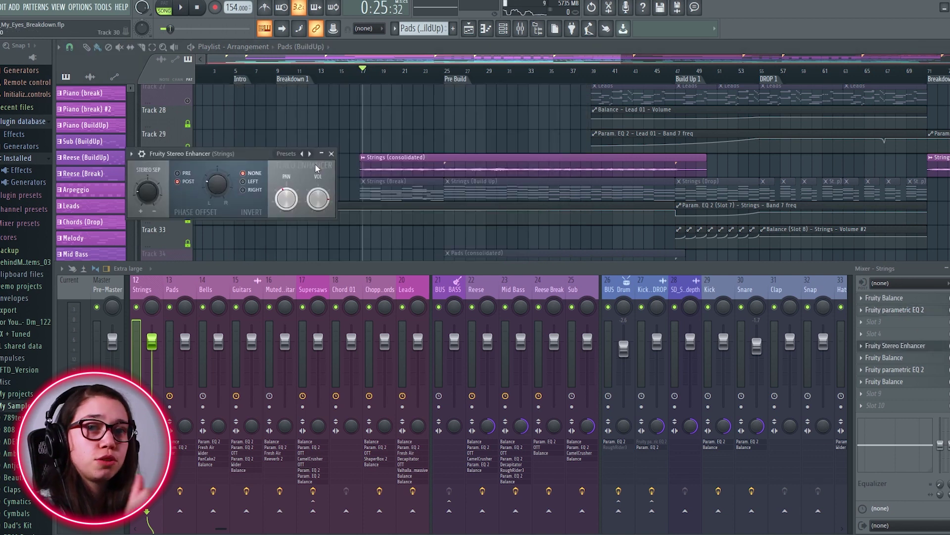
left_click(331, 154)
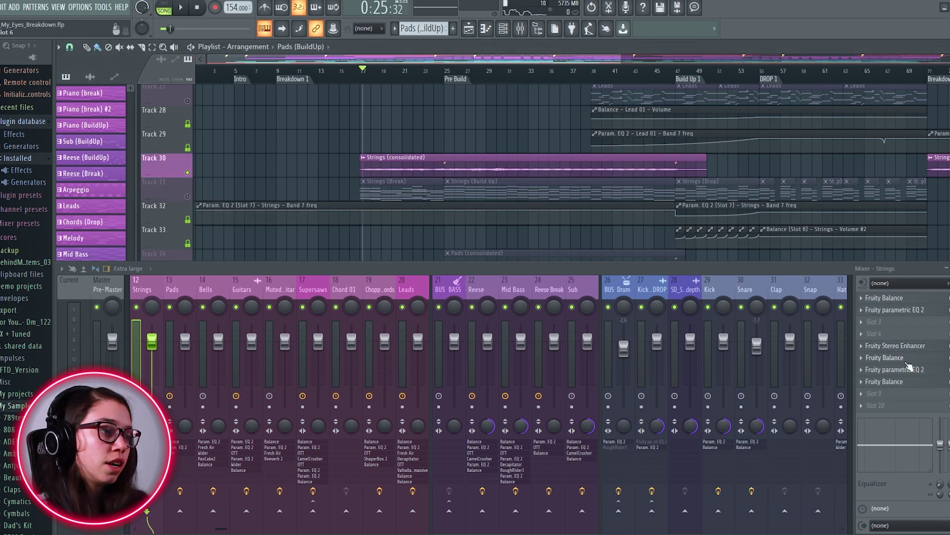
Examine the Fruity Balance after the stereo enhancer and the second Fruity Parametric EQ 2 on the Strings mixer track.
left_click(907, 360)
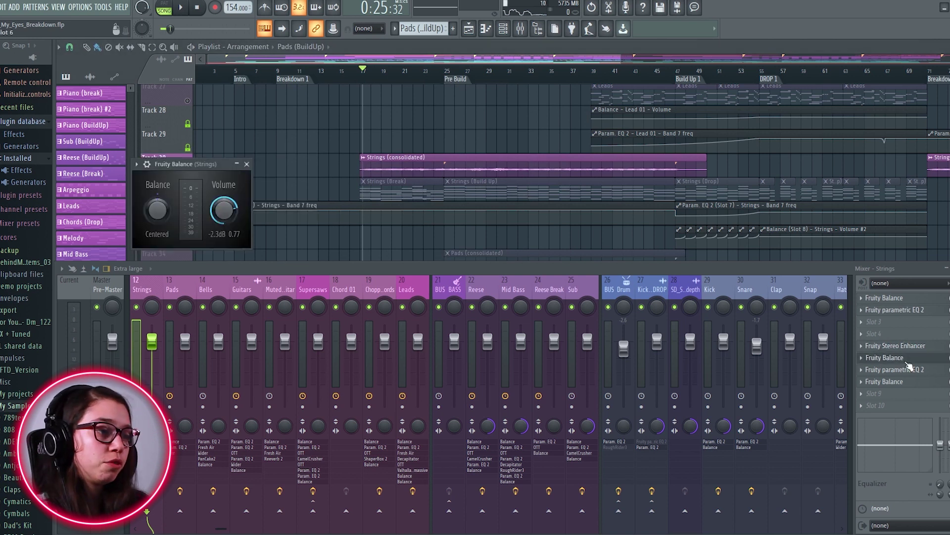
left_click(247, 165)
left_click(906, 370)
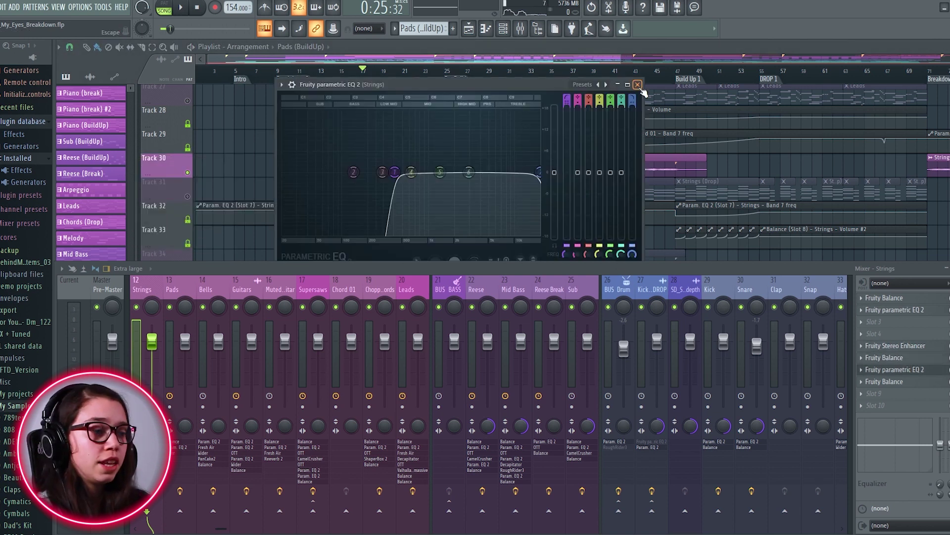
left_click_drag(547, 87, 533, 85)
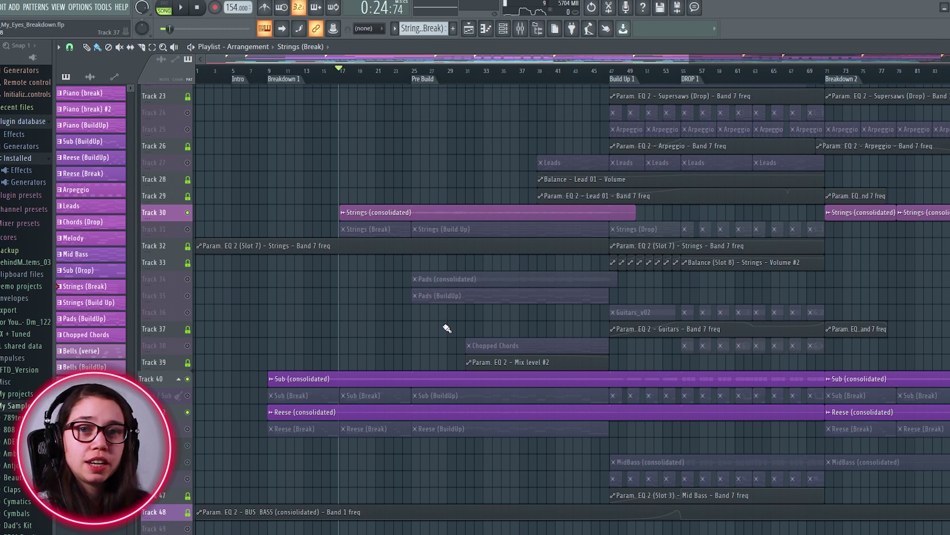
Audition the consolidated Pads alone from the Pre Build marker.
scroll(446, 330, "up", 2)
left_click(413, 261)
left_click(410, 74)
key("space")
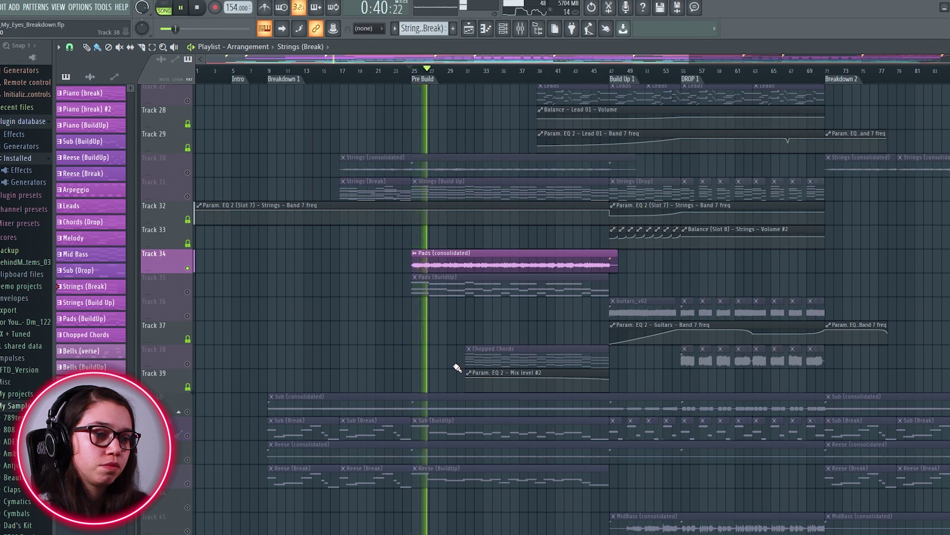
Examine the Pads' Serum patch PAD - Ruins and the Fruity Parametric EQ 2 and Wider on its mixer track.
scroll(456, 367, "up", 3)
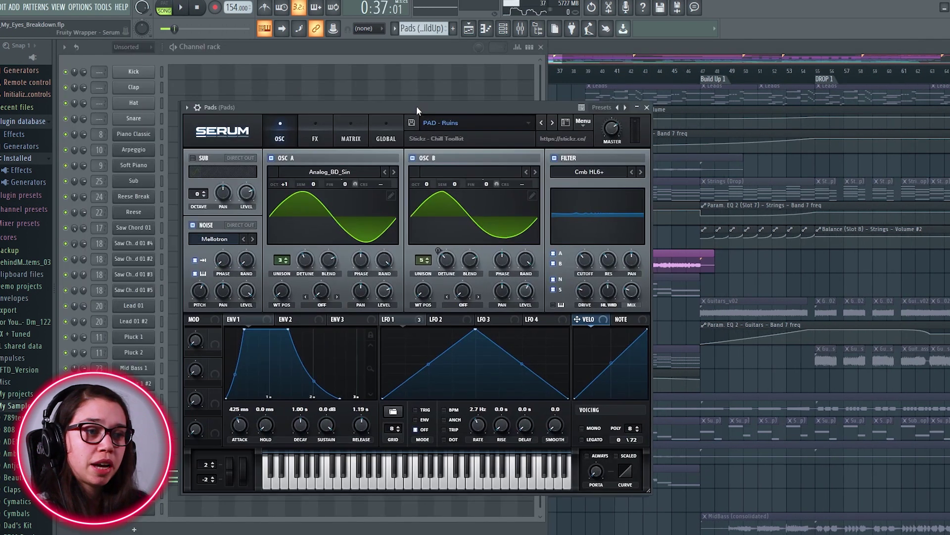
left_click_drag(416, 106, 449, 91)
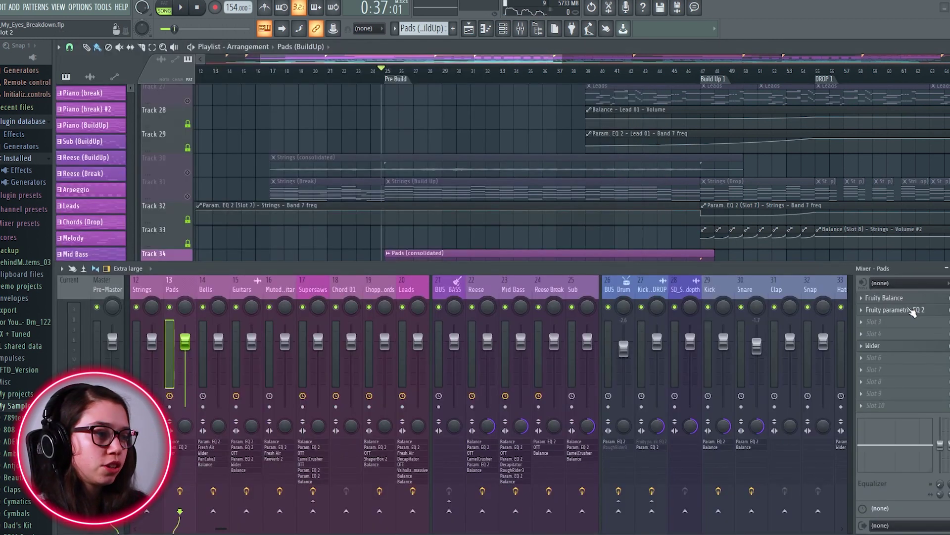
left_click(893, 310)
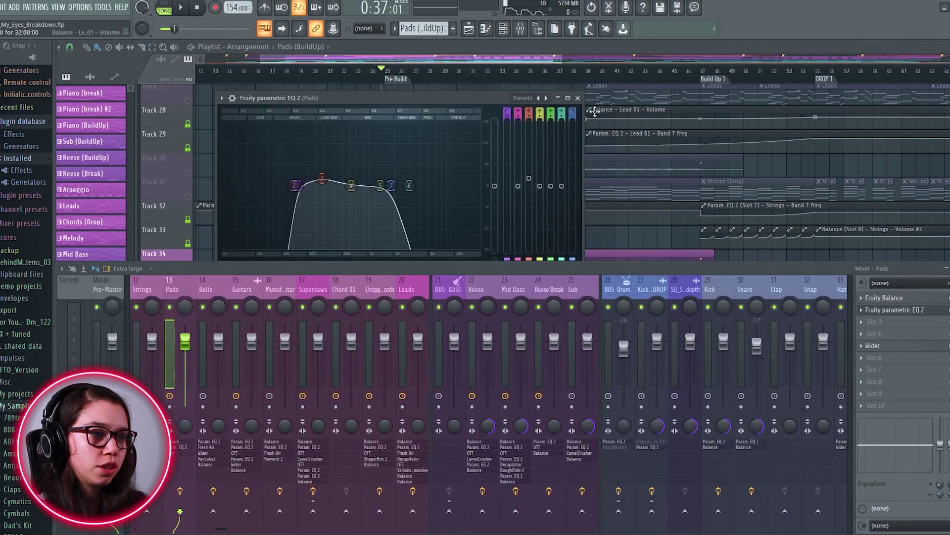
left_click(577, 98)
left_click(875, 346)
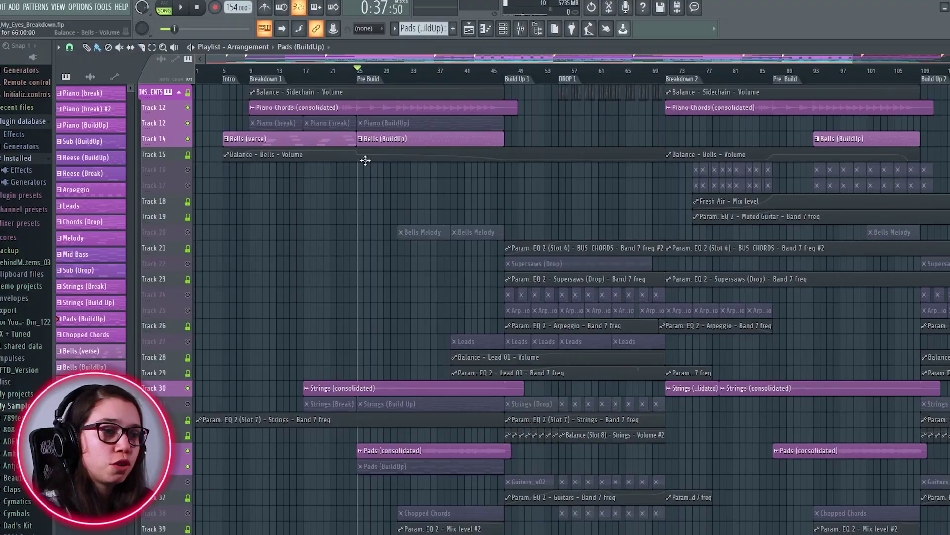
Open the Piano (BuildUp) pattern's notes and audition its chord progression.
scroll(391, 132, "up", 4)
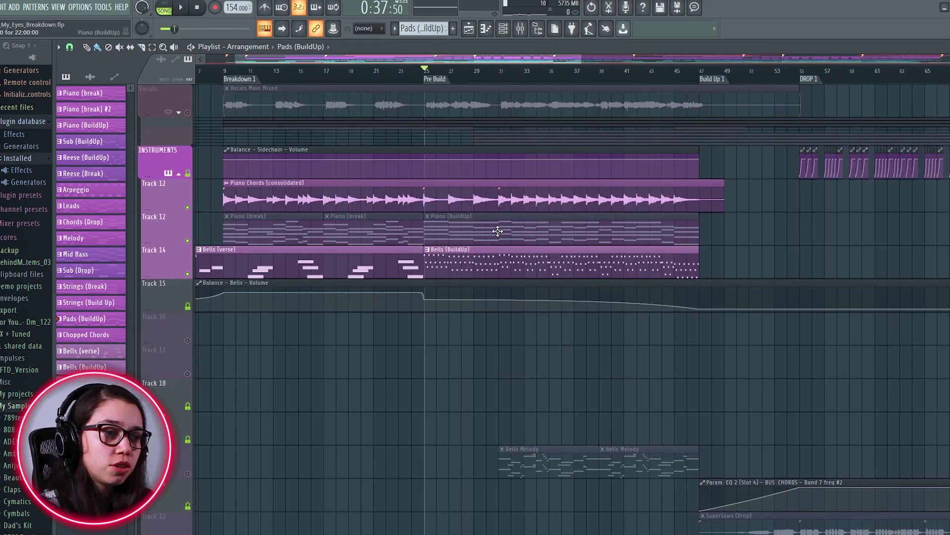
double_click(481, 231)
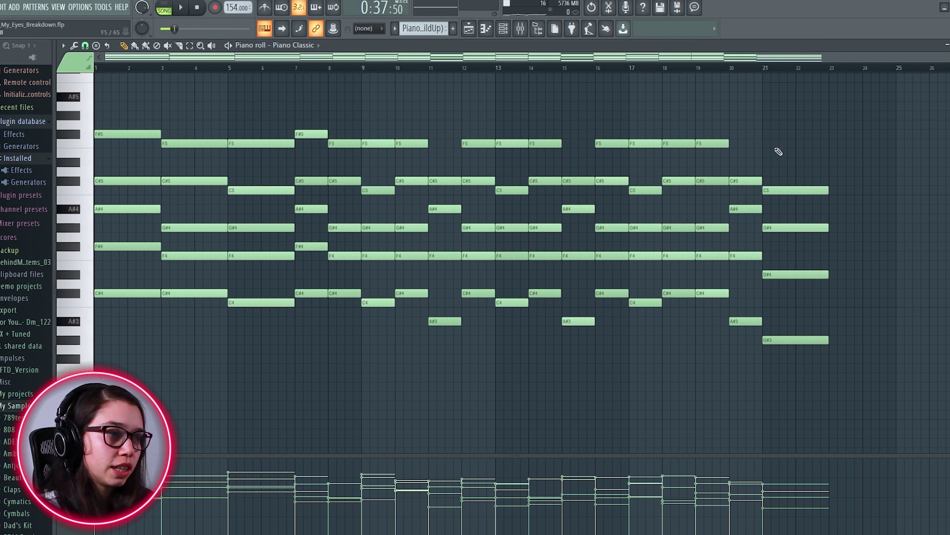
key("space")
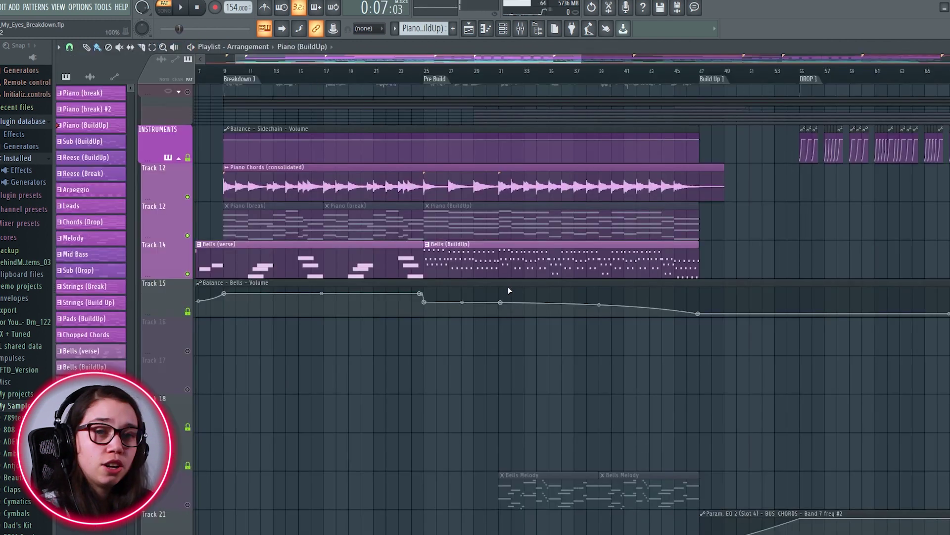
Solo the bells track and audition the Bells (BuildUp) pattern from the Pre Build marker.
scroll(458, 274, "up", 2)
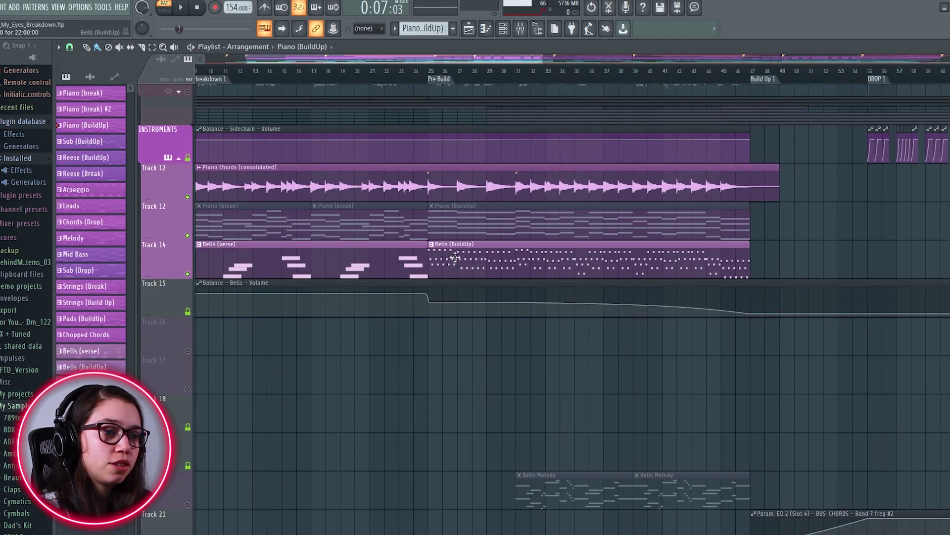
left_click(455, 257)
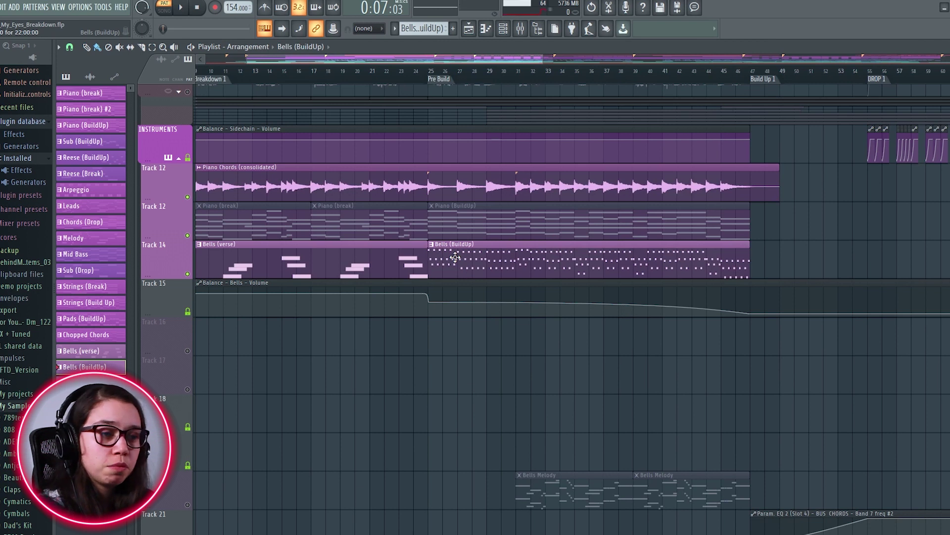
left_click(431, 72)
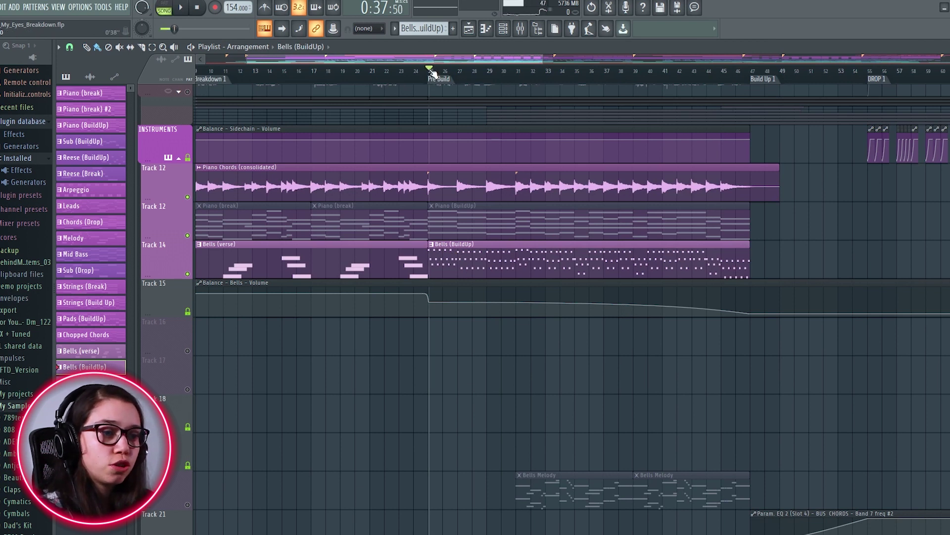
right_click(188, 275)
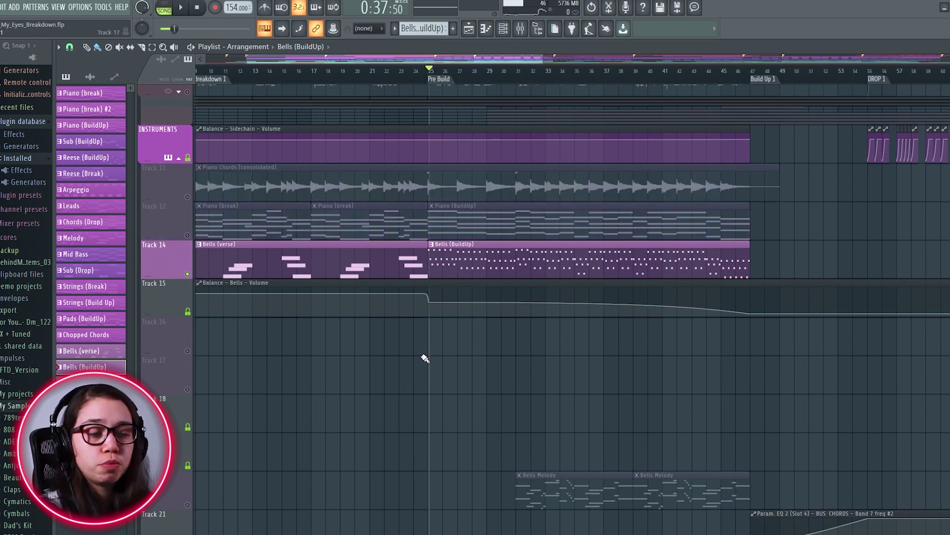
key("space")
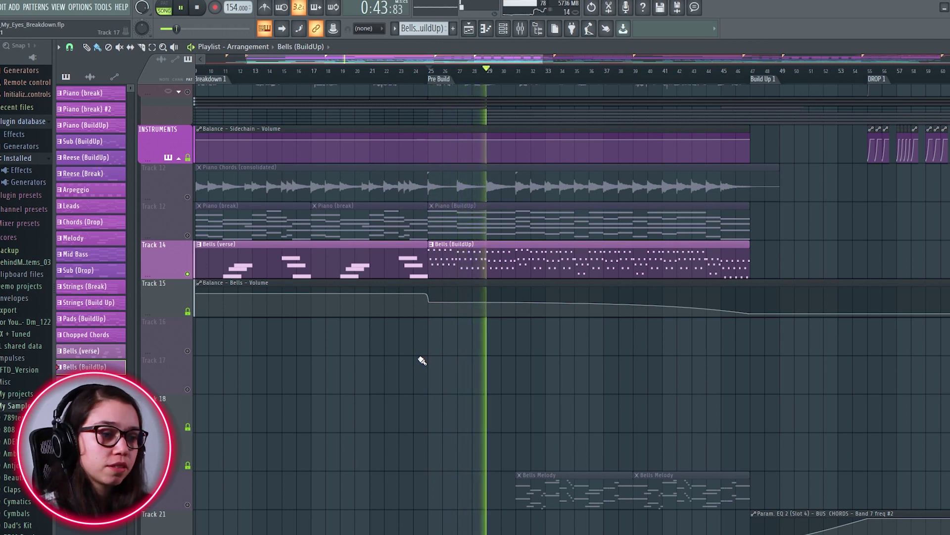
key("space")
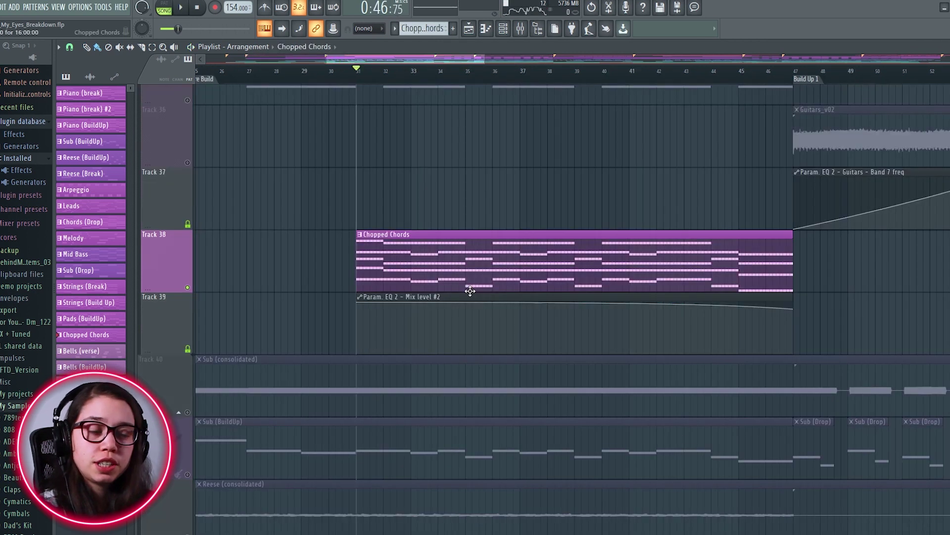
Audition the soloed Chopped Chords pattern on Track 38 from bar 31.
left_click_drag(430, 252, 423, 267)
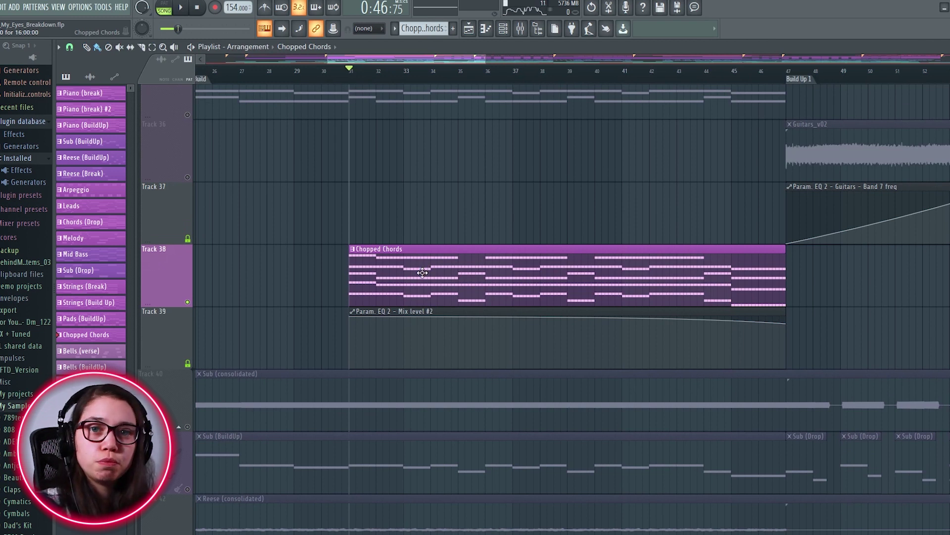
key("space")
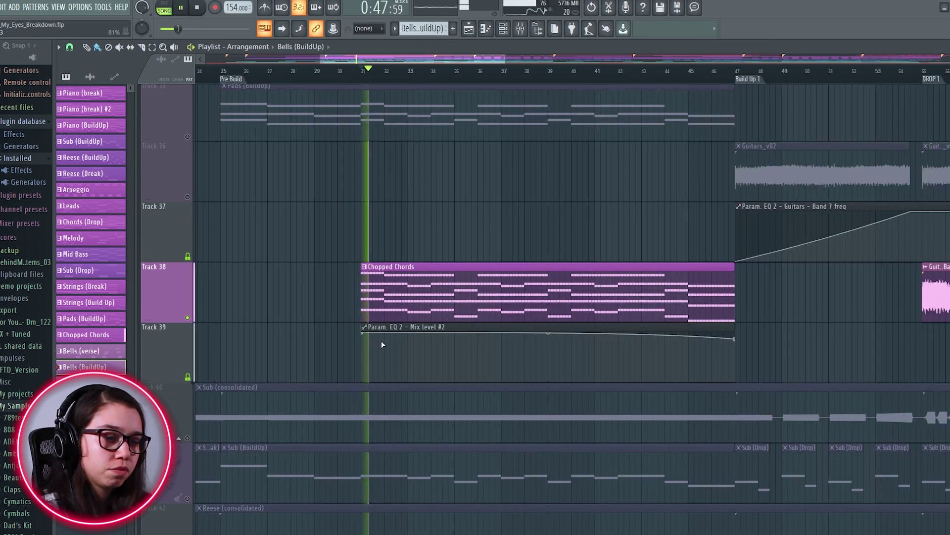
scroll(434, 352, "up", 3)
scroll(466, 355, "up", 2)
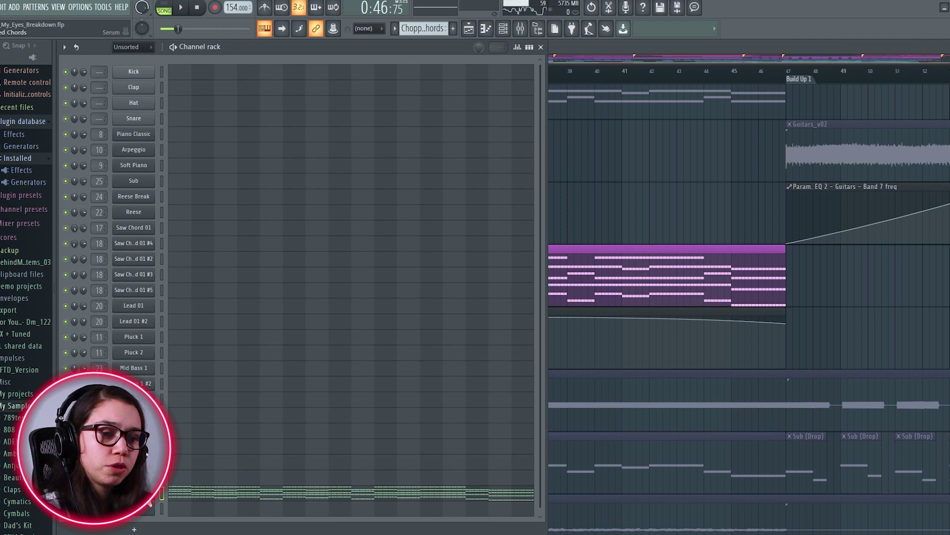
Examine the oscillators and effects of the Chopped Chords' Serum patch CHORDS - Square Up.
left_click(134, 493)
left_click_drag(402, 76, 427, 74)
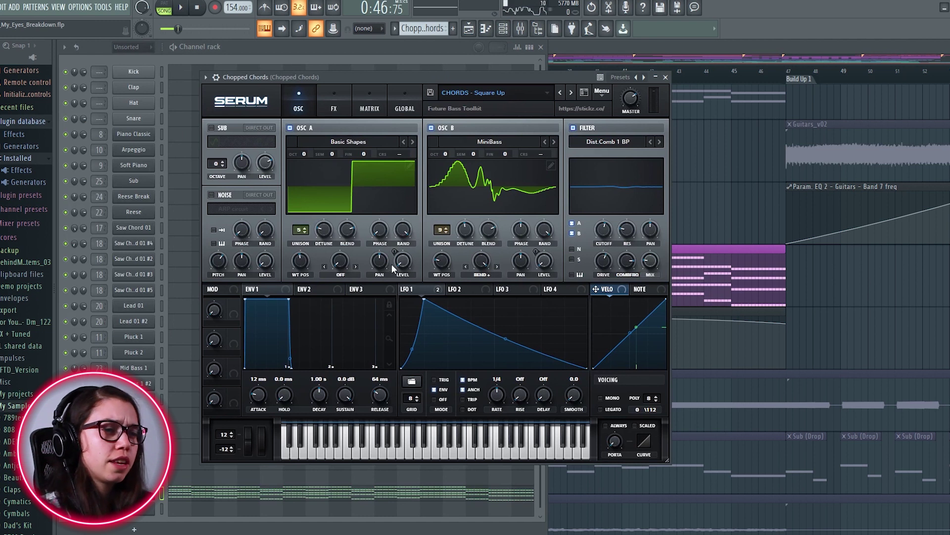
left_click(333, 103)
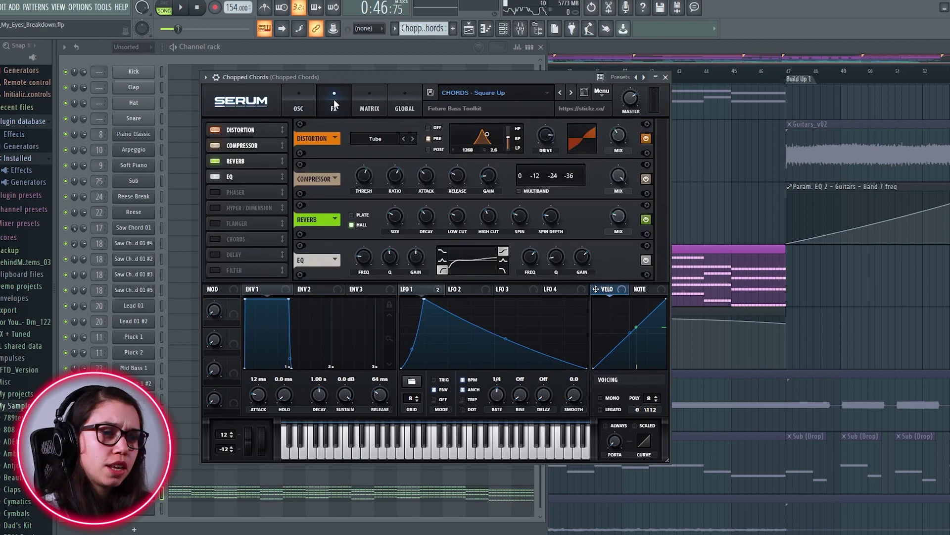
left_click(297, 105)
left_click(666, 78)
Examine the Fruity Parametric EQ 2, OTT and ShaperBox 2 on the Chopped Chords mixer track.
key("F9")
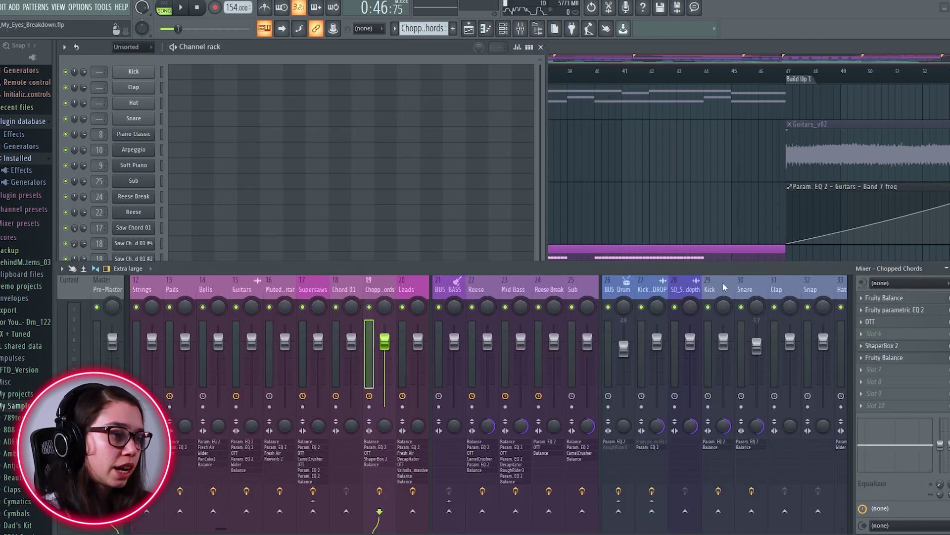
left_click(913, 310)
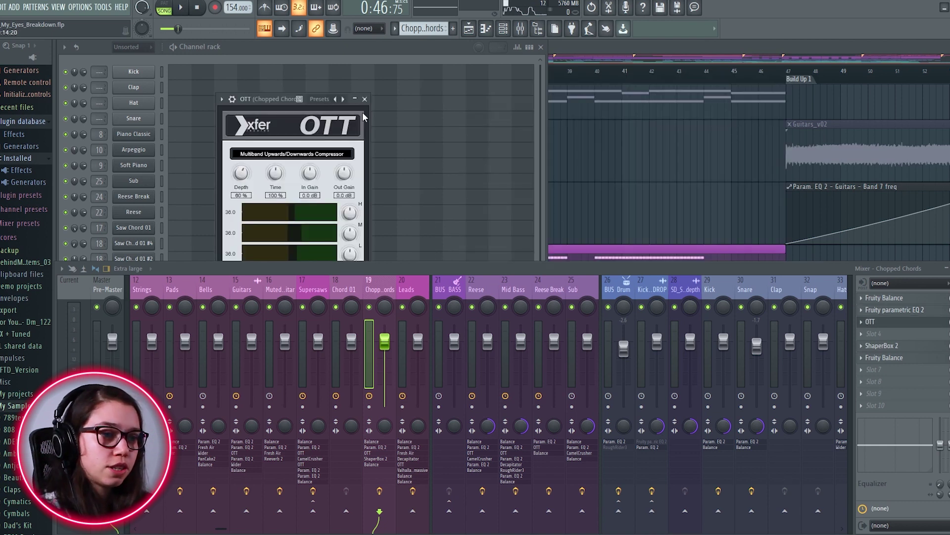
left_click(365, 99)
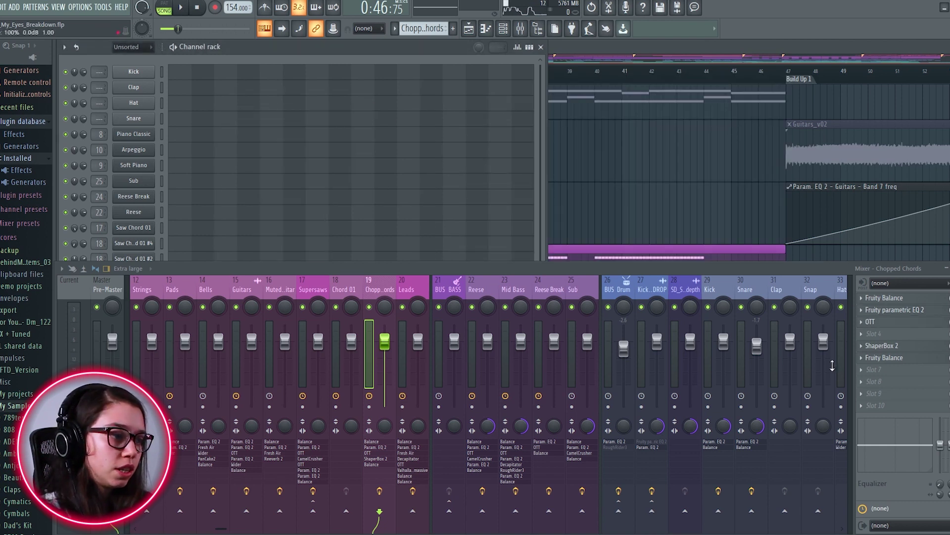
left_click(886, 346)
left_click(429, 47)
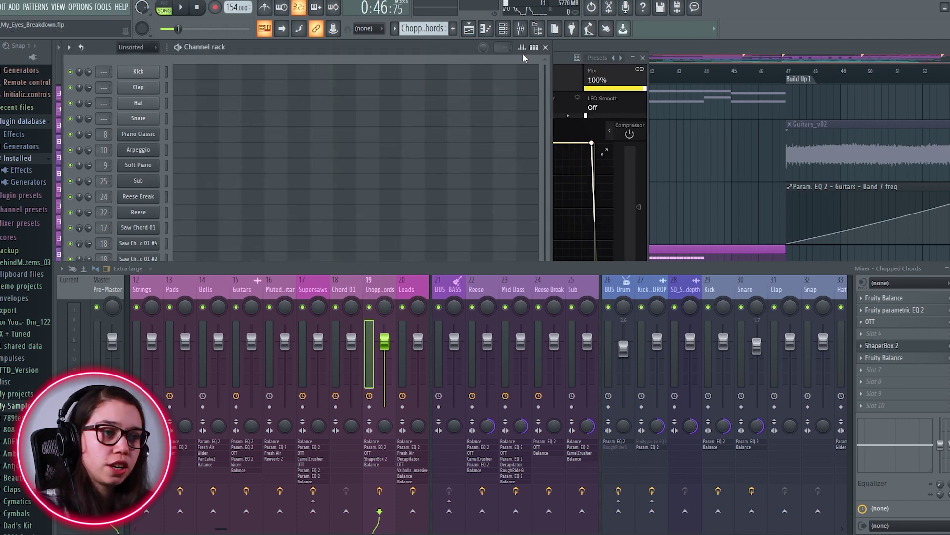
Set the playback position just before bar 17 and solo the clock-ticking loop on Track 69.
scroll(459, 310, "up", 1)
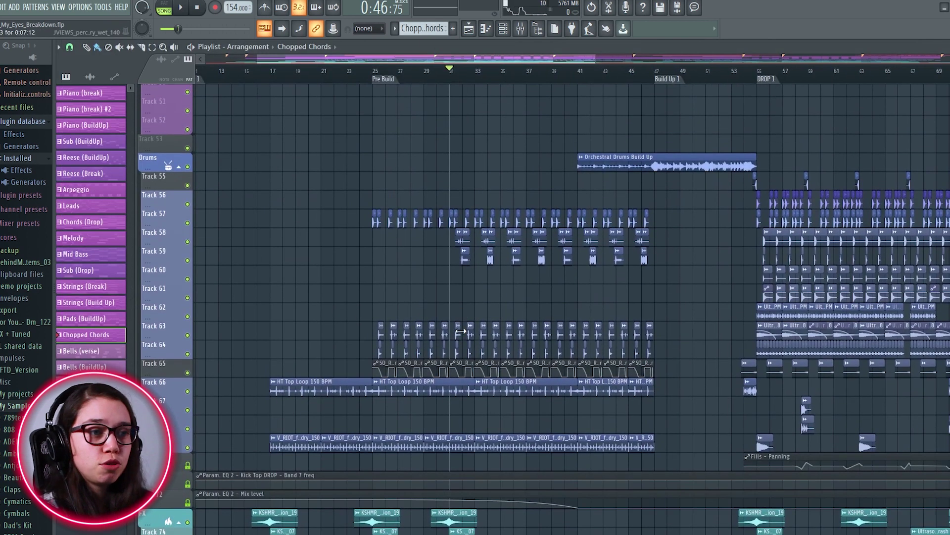
left_click_drag(453, 299, 441, 302)
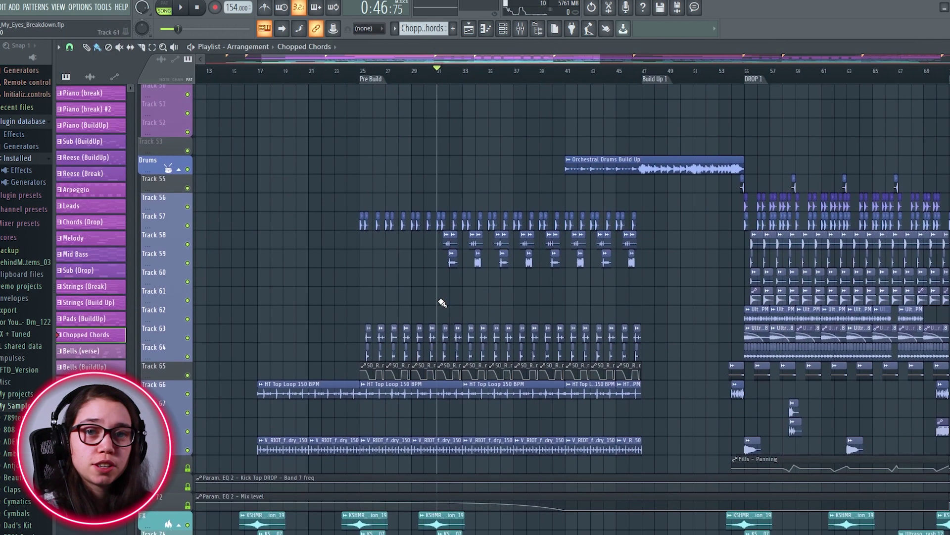
left_click_drag(299, 133, 309, 128)
left_click(263, 80)
scroll(296, 456, "up", 3)
left_click_drag(315, 412, 368, 336)
right_click(188, 369)
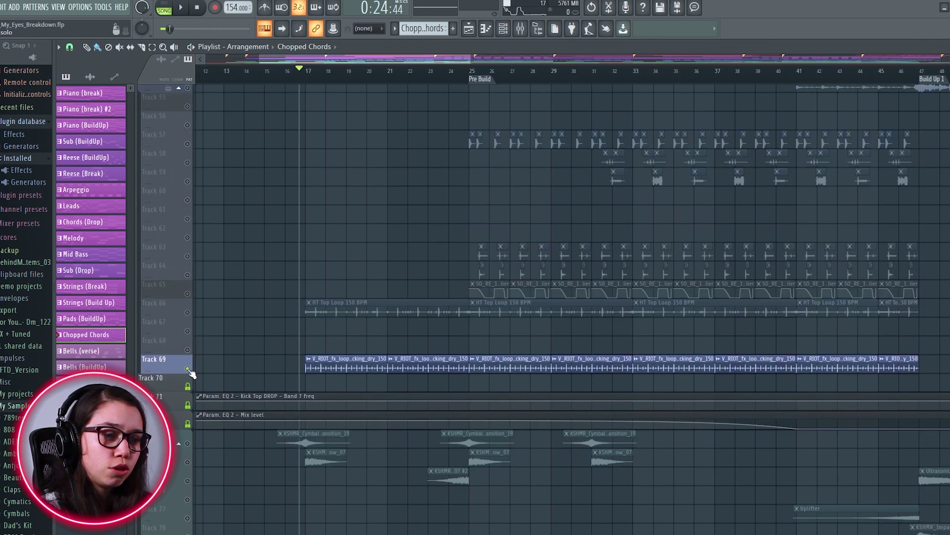
Audition the soloed clock-ticking loop from bar 17.
scroll(315, 361, "up", 2)
scroll(317, 361, "up", 2)
left_click(302, 72)
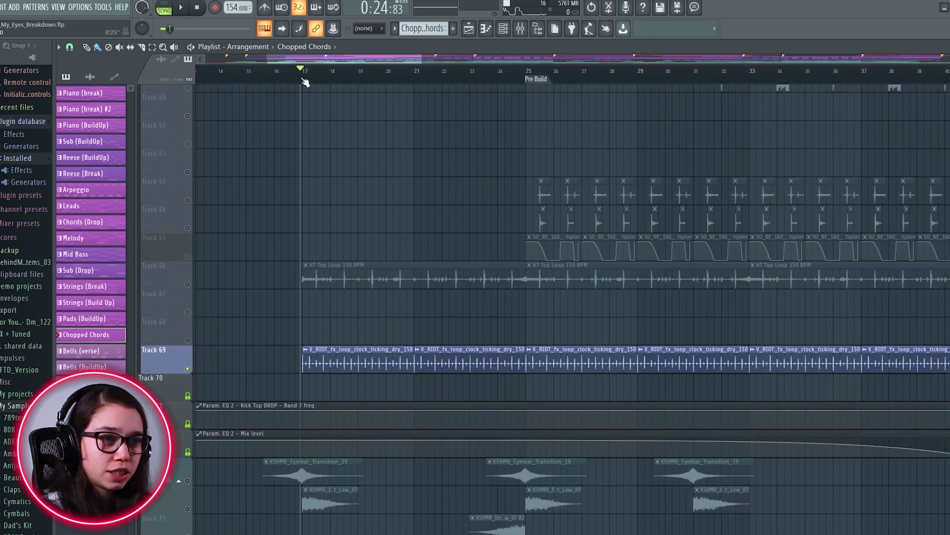
key("space")
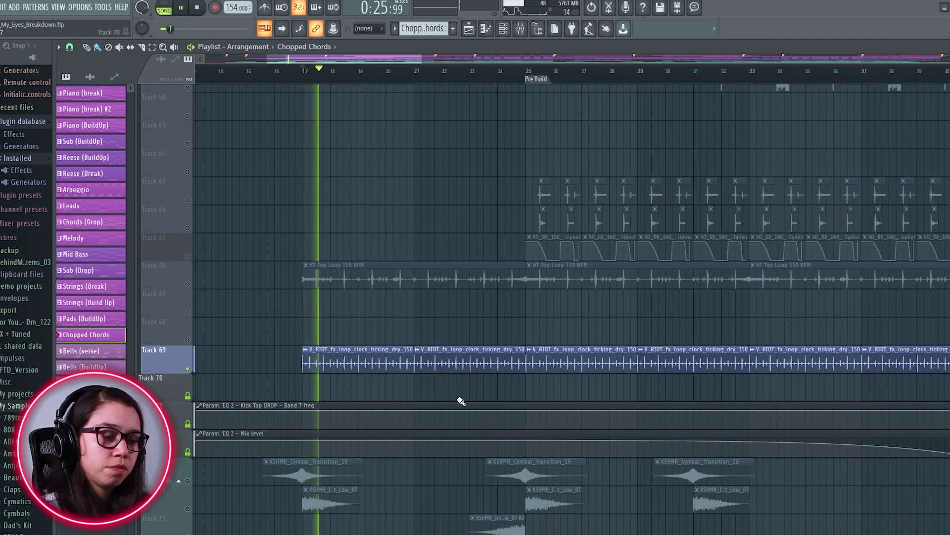
key("space")
Solo Track 66 and audition the HT Top Loop 150 BPM from bar 17.
left_click(190, 287)
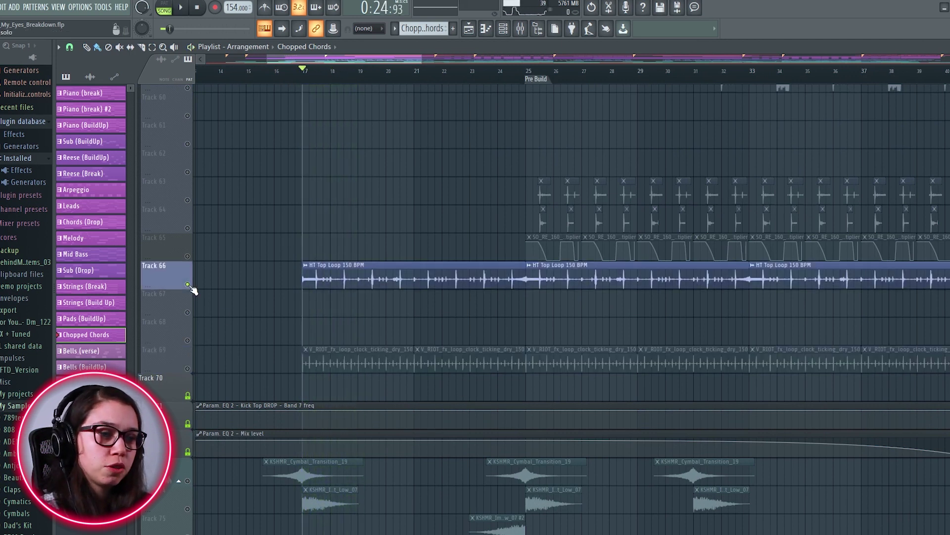
key("space")
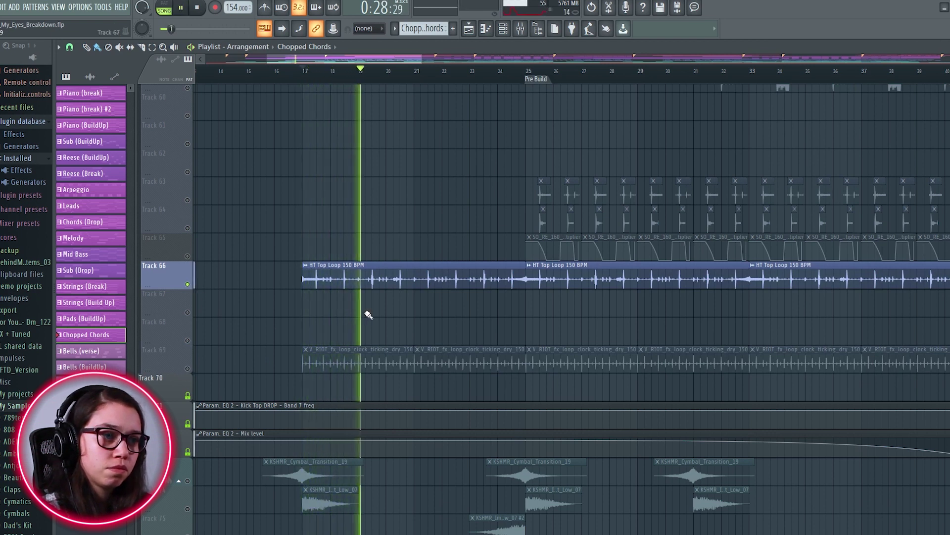
scroll(374, 315, "down", 1)
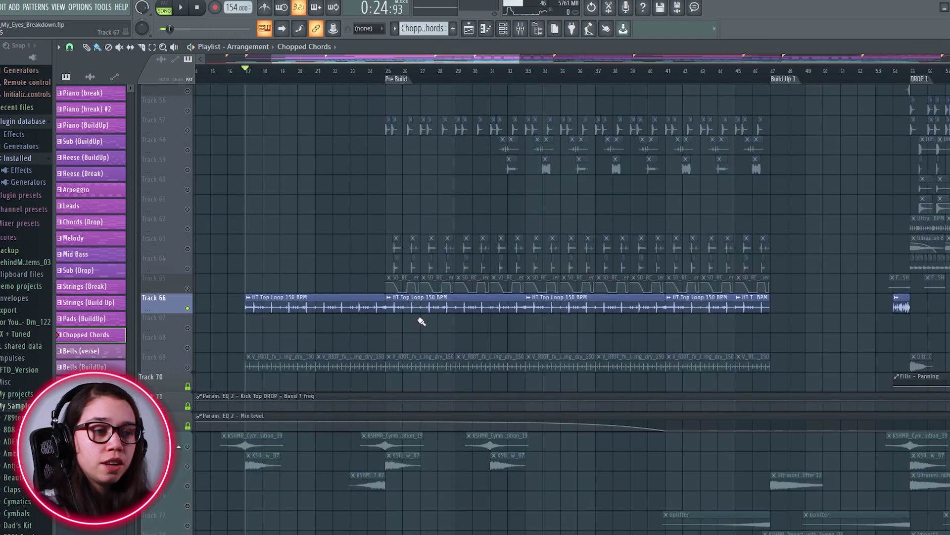
Solo the Kick Top clips on Track 57 and audition them from the Pre Build marker.
left_click_drag(419, 320, 399, 348)
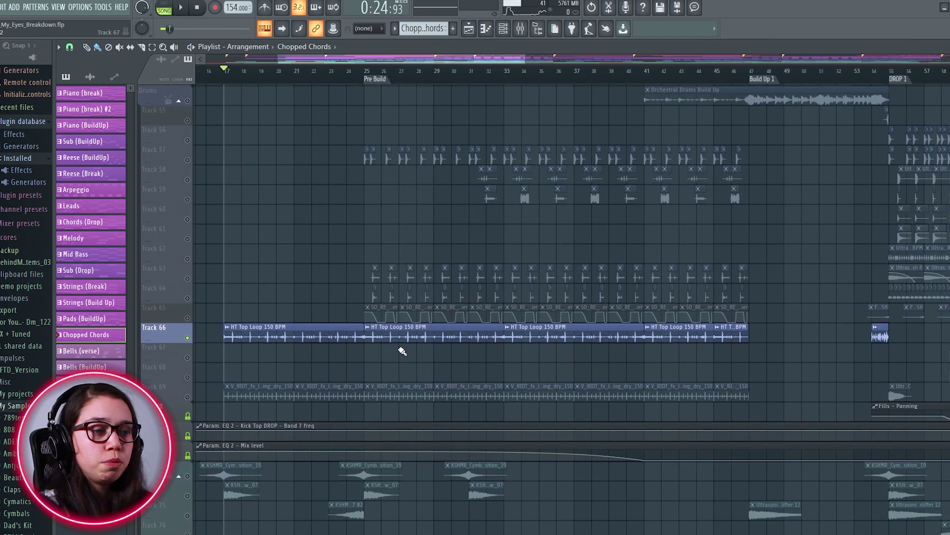
left_click_drag(404, 229, 391, 270)
scroll(392, 271, "up", 2)
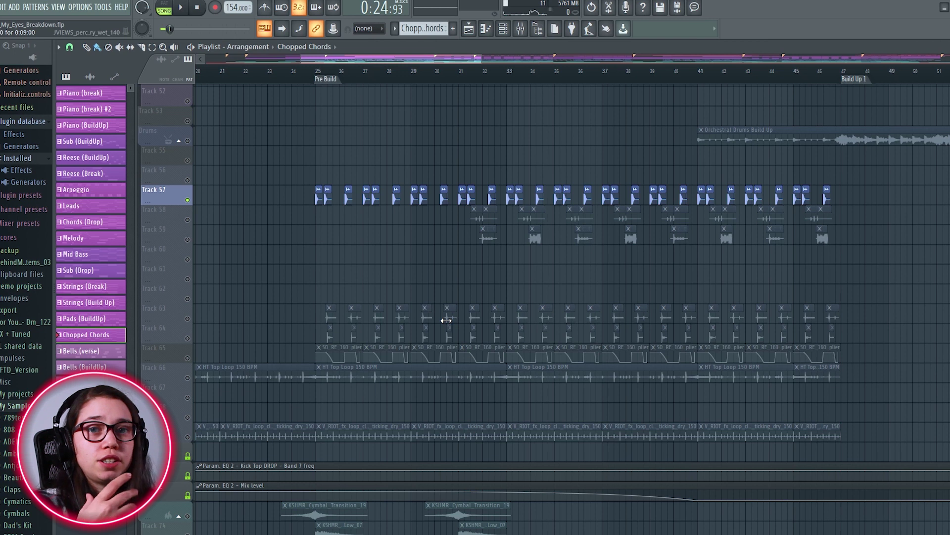
scroll(396, 262, "up", 1)
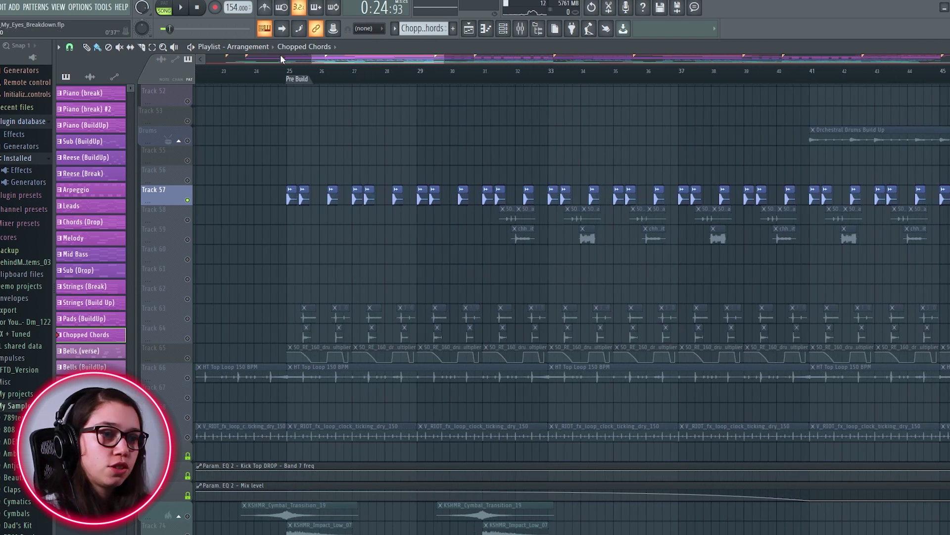
left_click(290, 77)
scroll(290, 220, "up", 2)
key("space")
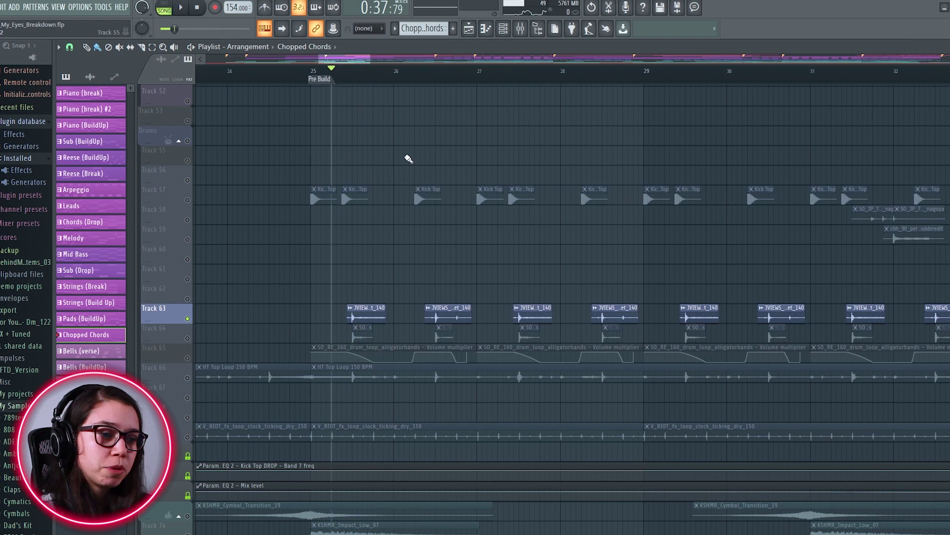
Audition the percussion hits on Track 63 and the layered hits on Track 64, each soloed in turn.
key("space")
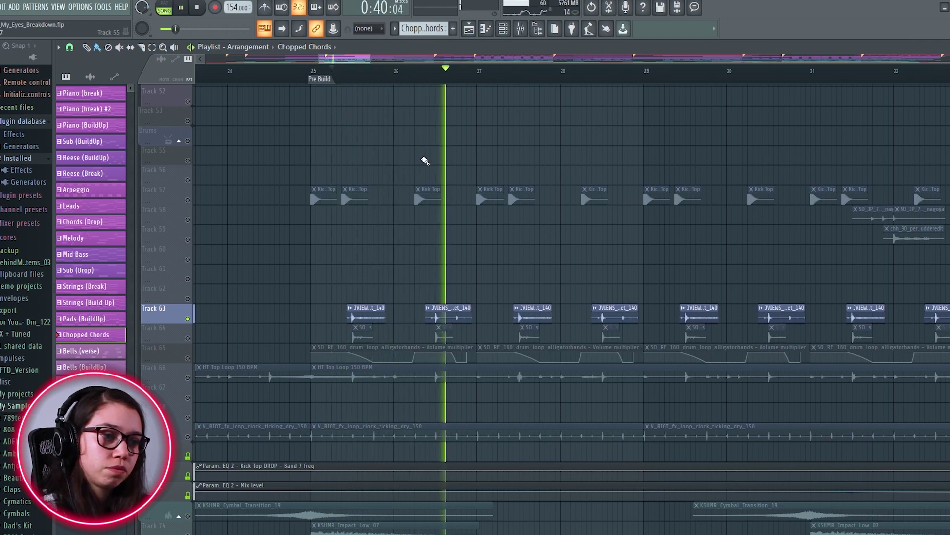
key("space")
scroll(321, 382, "up", 2)
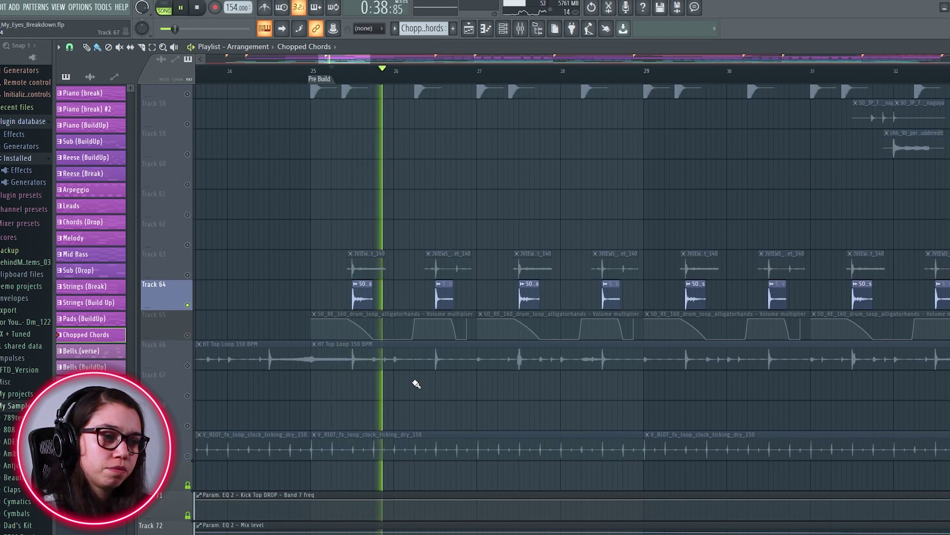
scroll(406, 379, "down", 2)
scroll(403, 367, "down", 1)
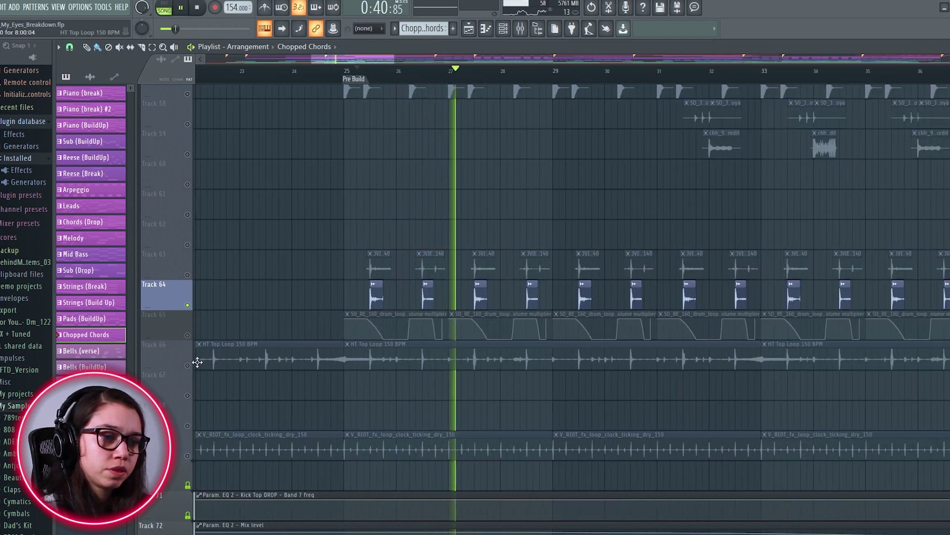
scroll(291, 276, "down", 3)
key("space")
Enable Tracks 57, 63, 65, 66 and 69 alongside Track 64 and audition the combined Pre Build drums.
left_click(193, 210)
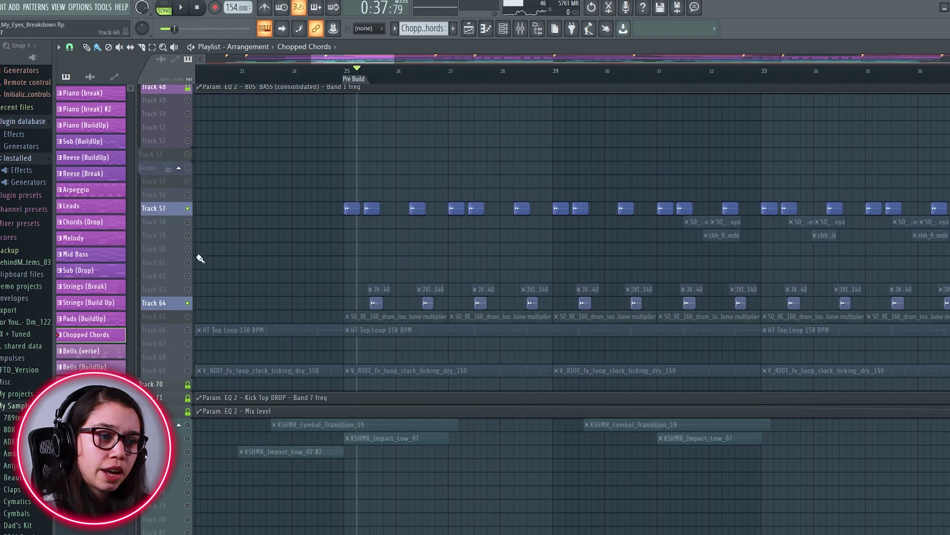
left_click(188, 289)
left_click(188, 316)
left_click(188, 329)
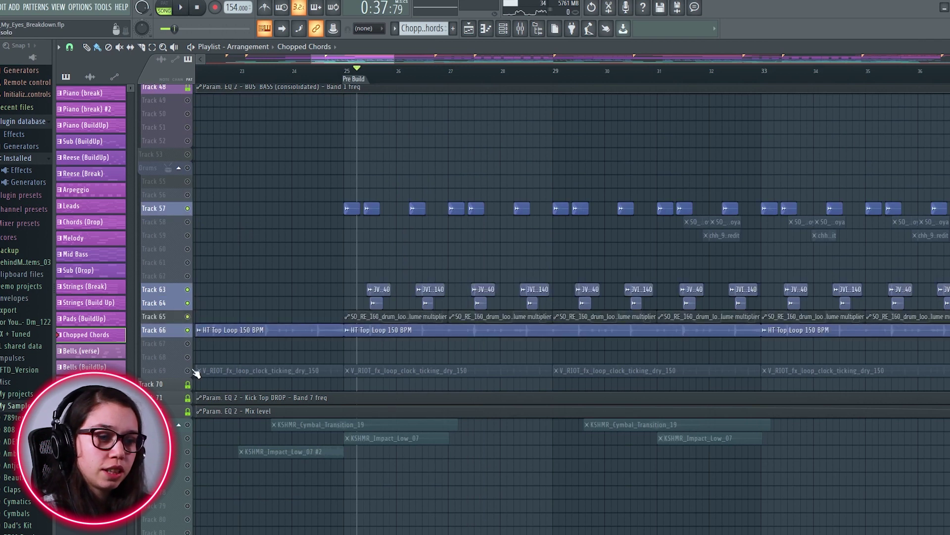
left_click(188, 371)
key("space")
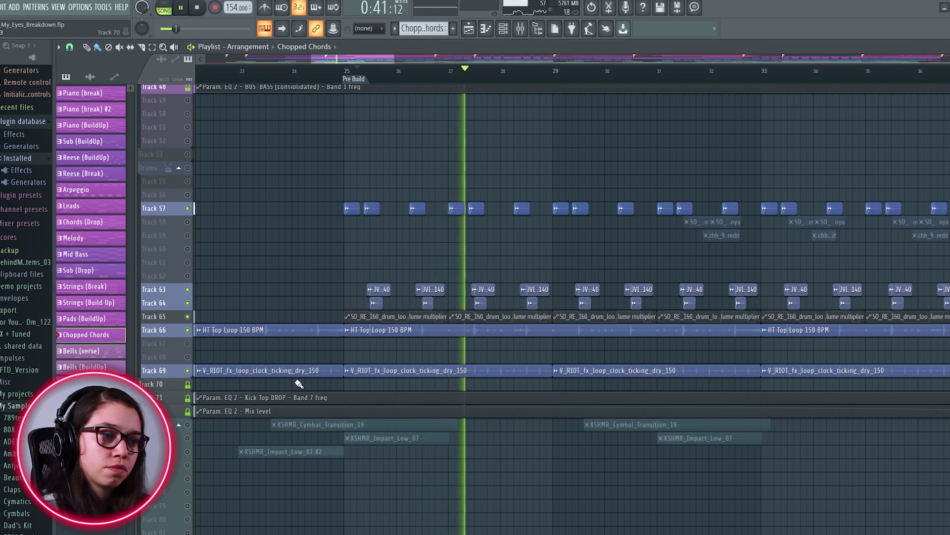
Enable the extra percussion on Tracks 58 and 59 and audition the full drum group from bar 31.
scroll(332, 384, "down", 1)
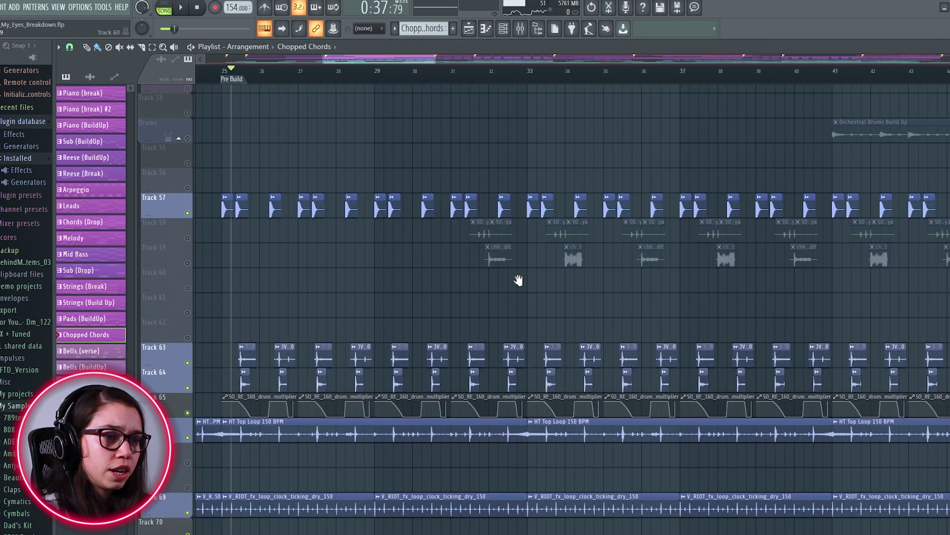
scroll(519, 280, "up", 2)
left_click(189, 244)
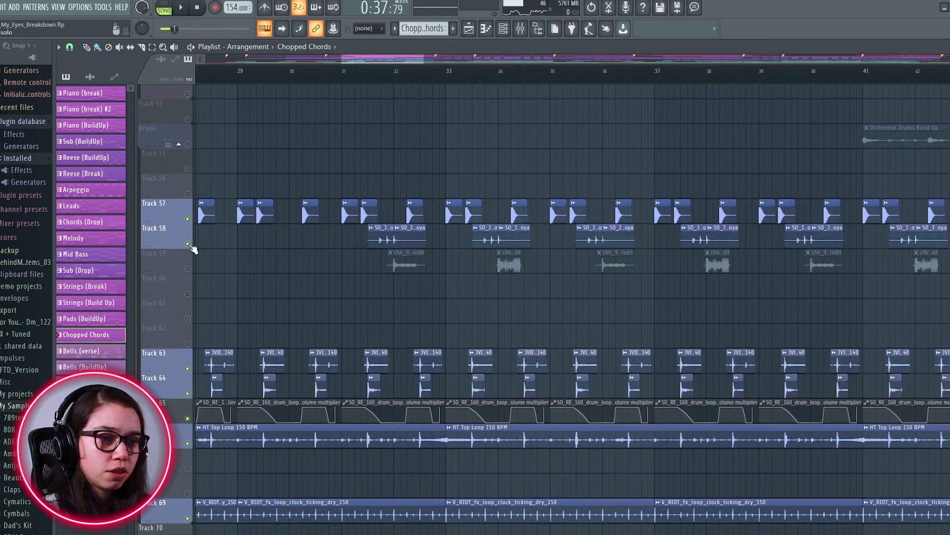
left_click(188, 269)
left_click(346, 83)
scroll(360, 312, "down", 3)
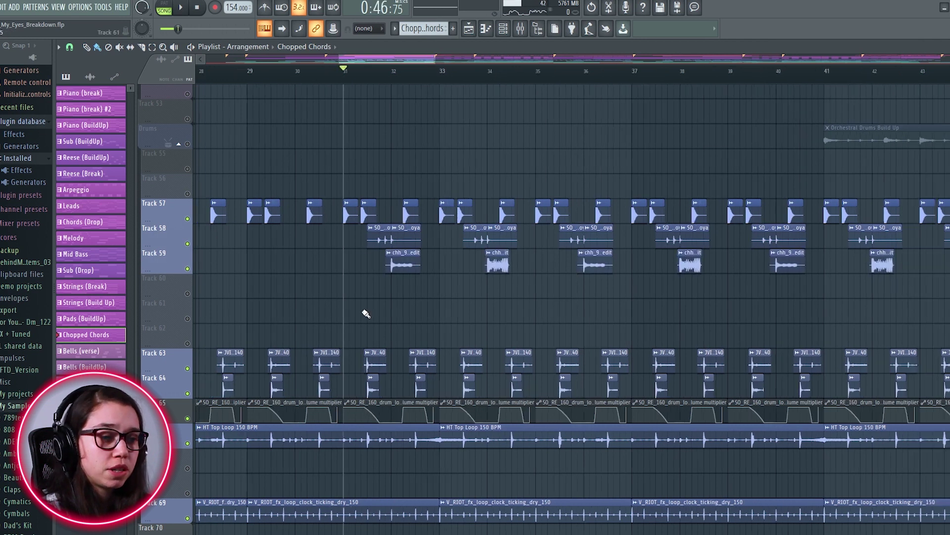
key("space")
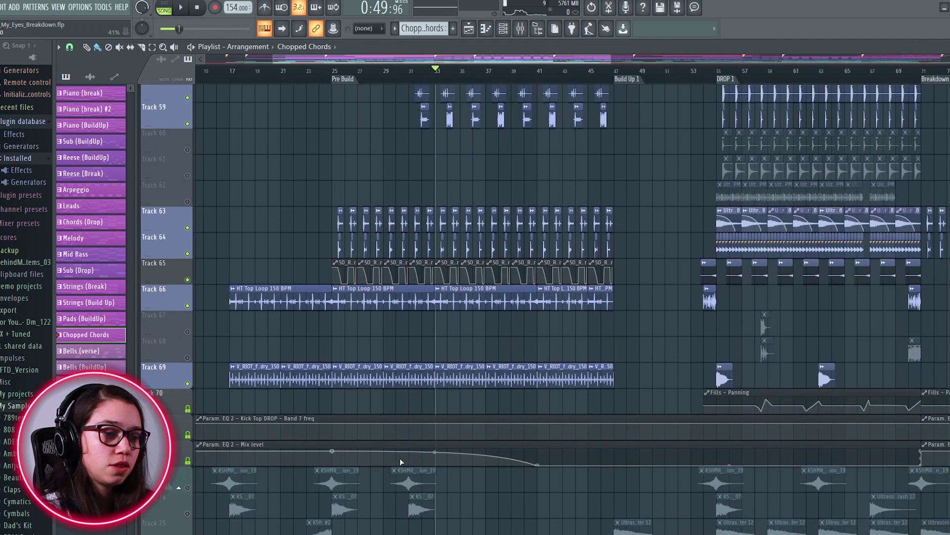
Solo the Supersaws (Drop) clip on Track 22 and audition it from just before the DROP 1 marker.
scroll(508, 353, "down", 2)
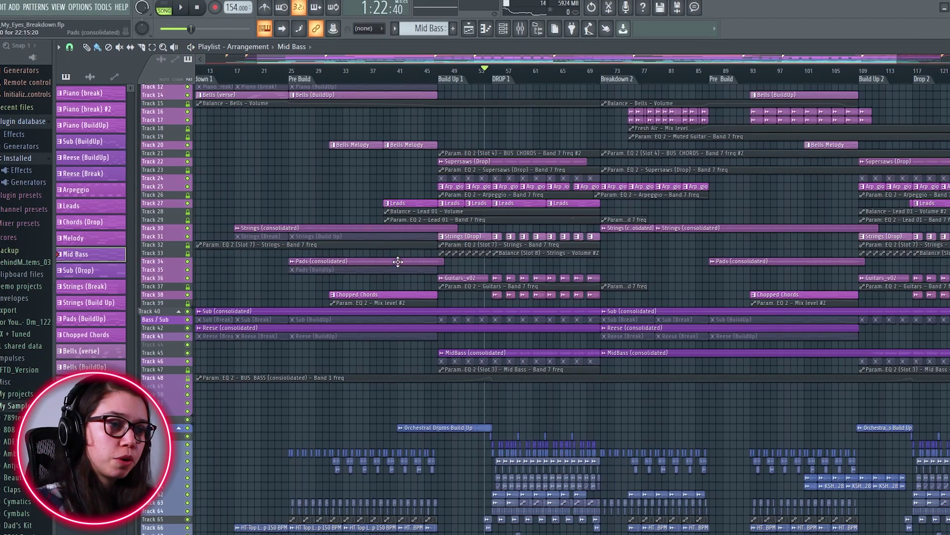
scroll(398, 261, "up", 2)
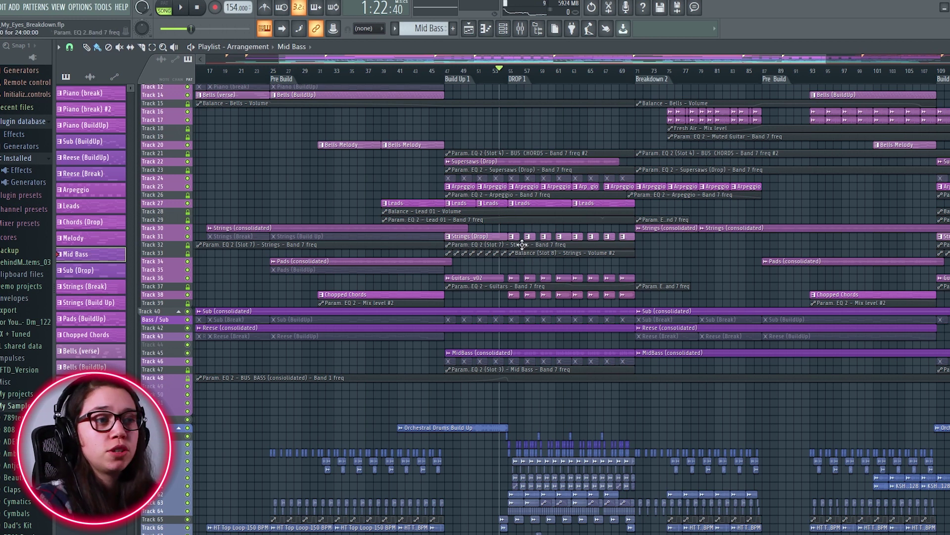
scroll(546, 232, "up", 2)
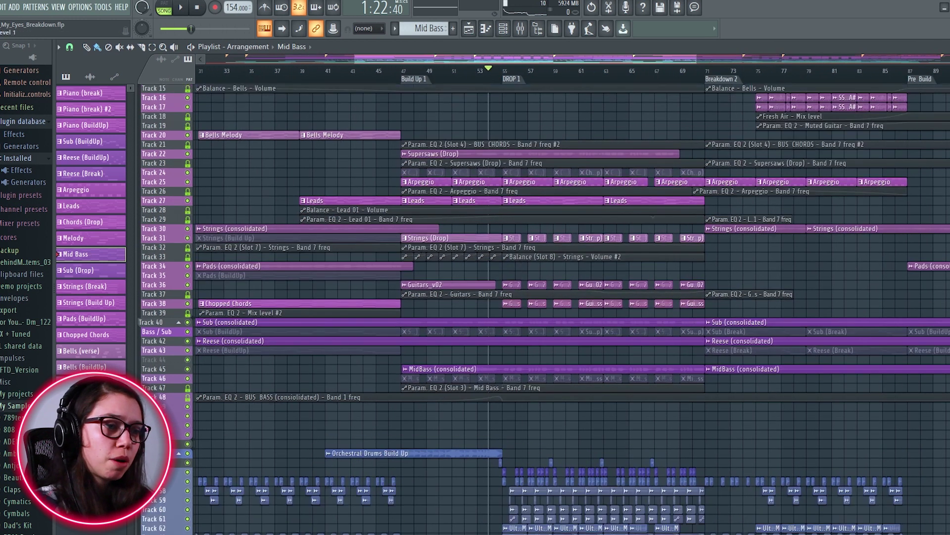
scroll(525, 178, "up", 4)
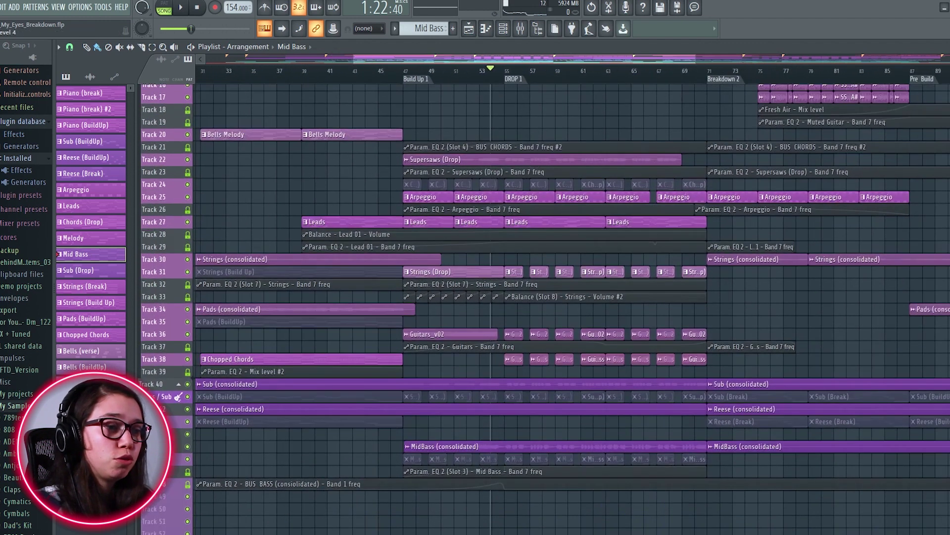
scroll(520, 233, "up", 3)
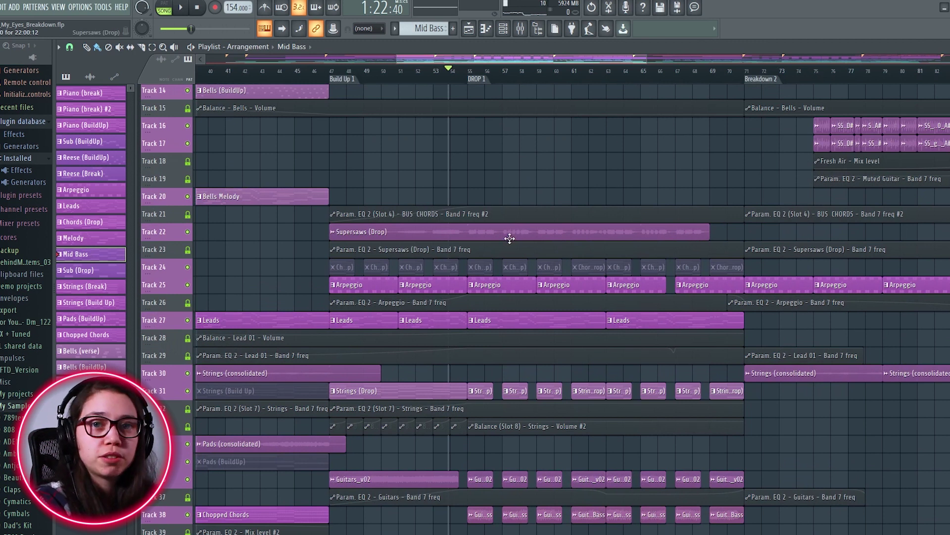
scroll(509, 239, "down", 3)
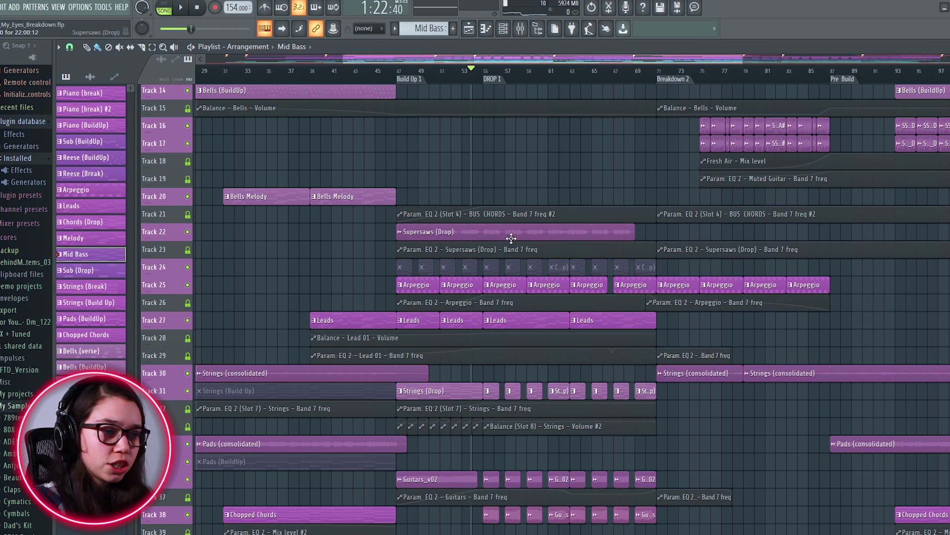
scroll(505, 238, "up", 3)
right_click(187, 232)
scroll(490, 222, "up", 3)
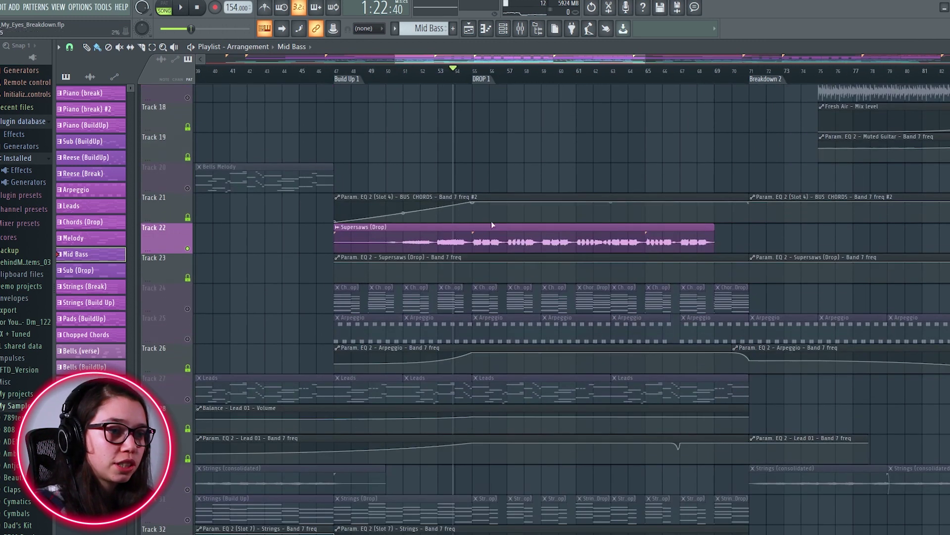
scroll(490, 222, "up", 2)
key("space")
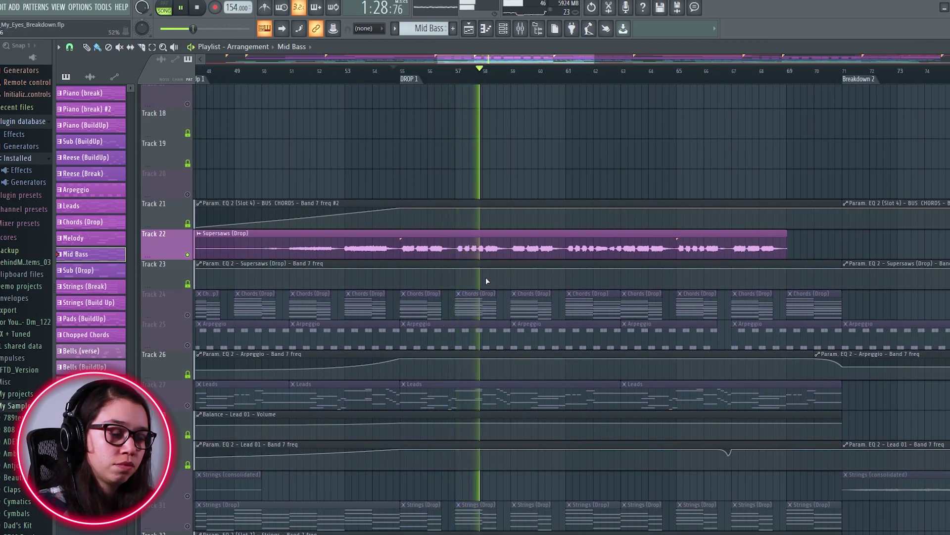
key("space")
Examine the sidechain volume automation clips on the INSTRUMENTS track across the DROP 1 section.
scroll(489, 219, "up", 4)
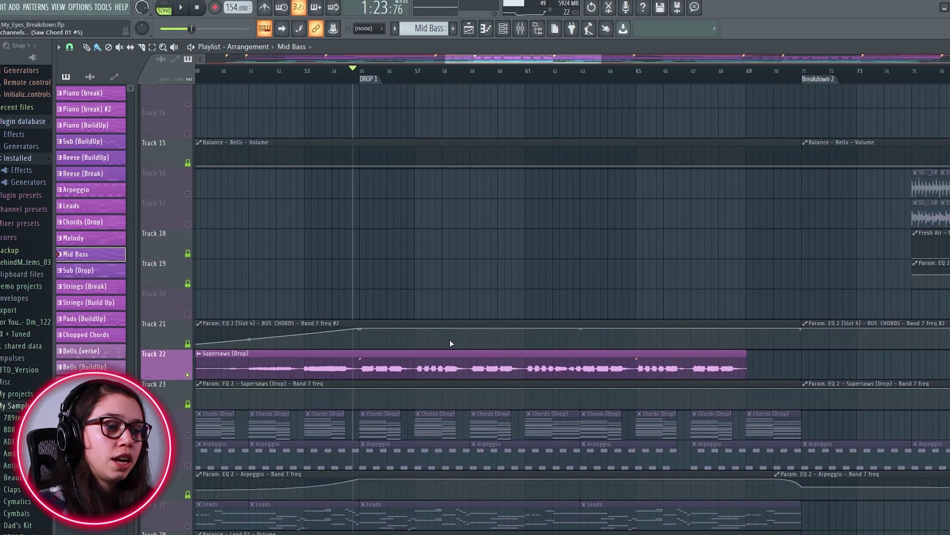
scroll(450, 340, "down", 2)
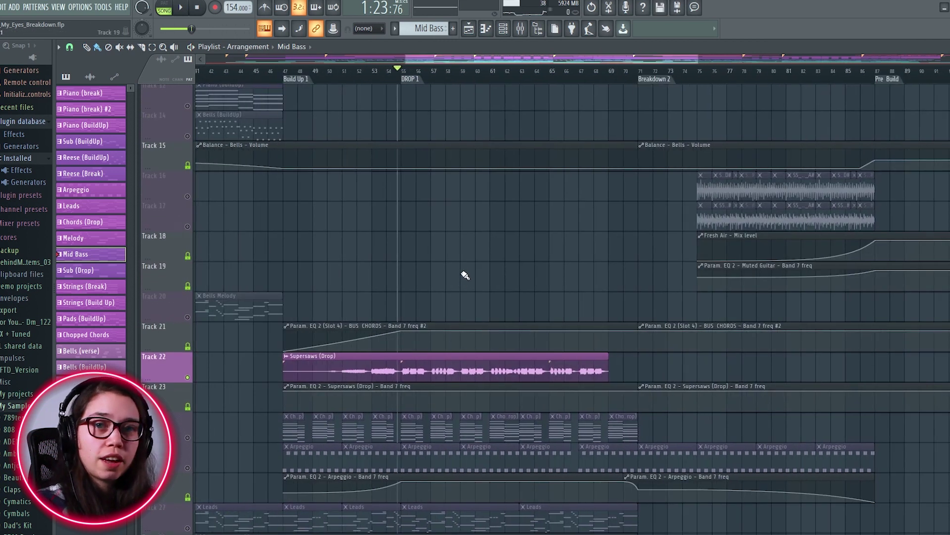
scroll(463, 279, "up", 1)
scroll(465, 292, "up", 3)
scroll(423, 292, "up", 2)
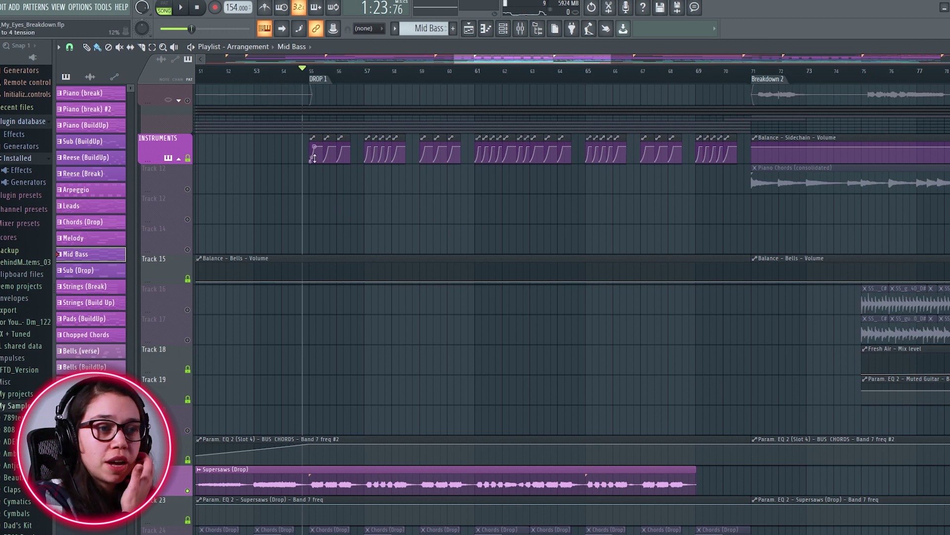
Inspect the Sidechain track and its effect slots in the mixer, then return to the arrangement.
scroll(324, 166, "up", 3)
key("space")
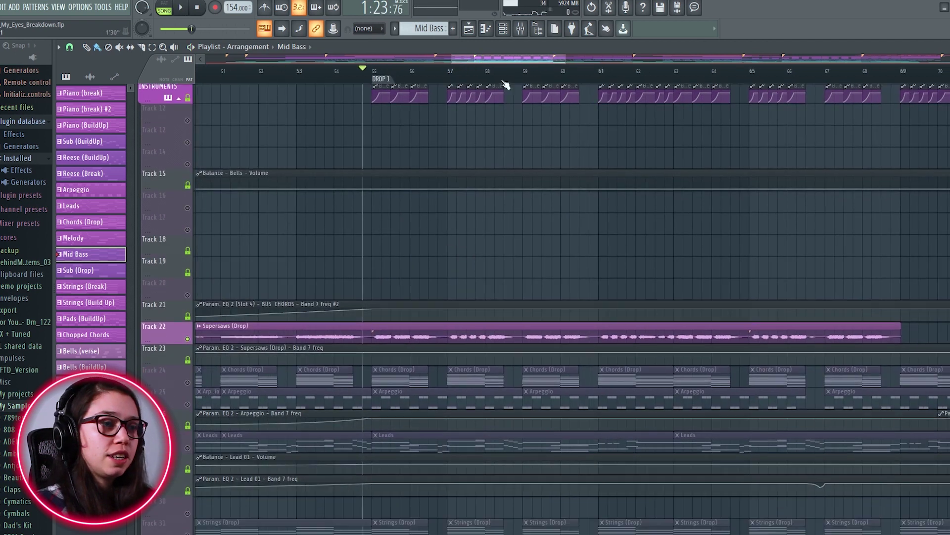
left_click(520, 30)
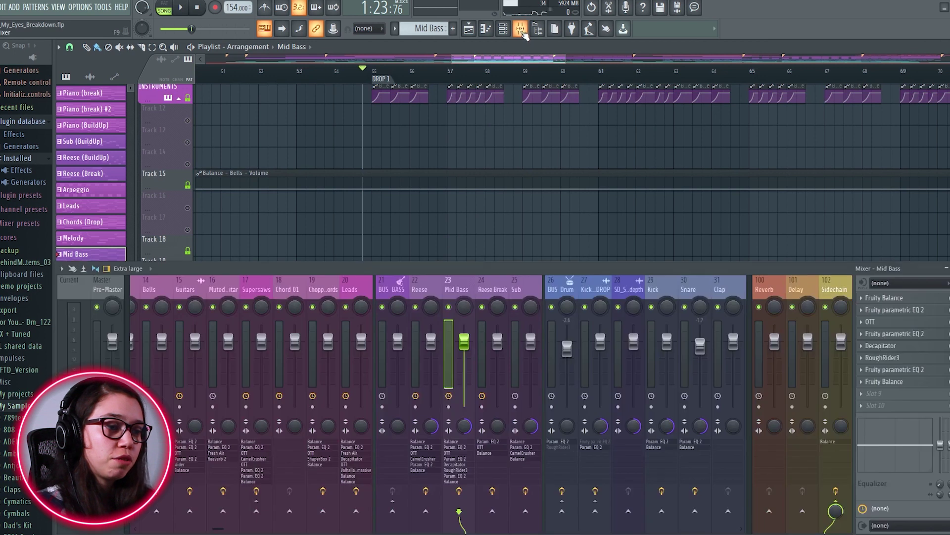
left_click(838, 290)
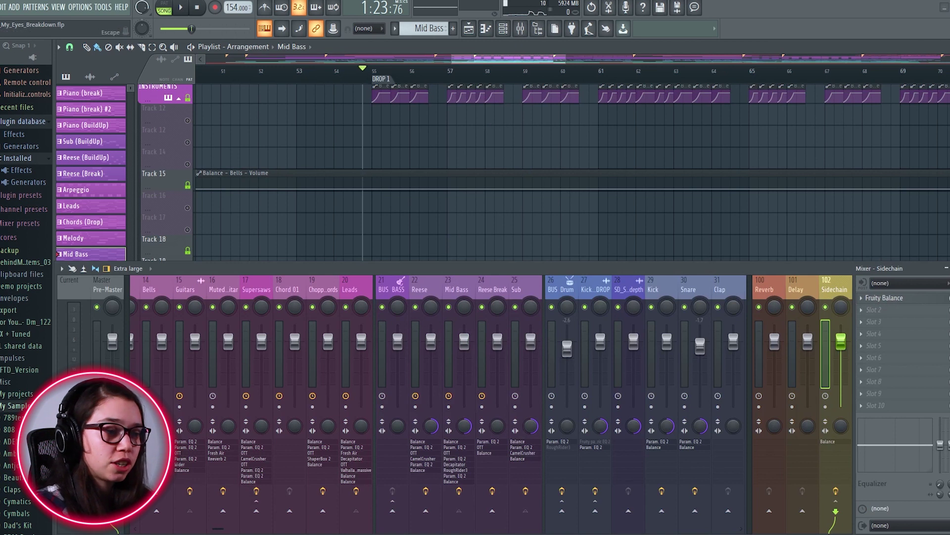
key("Escape")
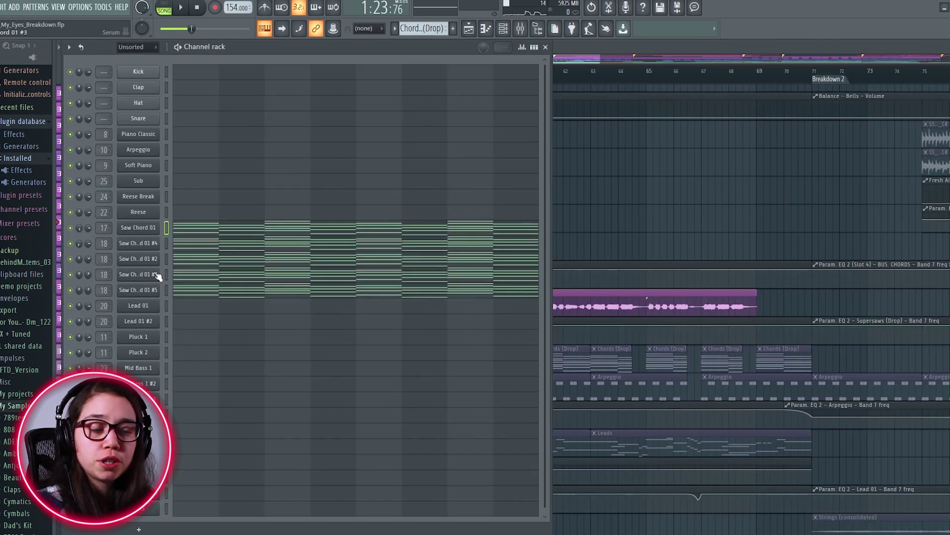
Review the Serum settings of Saw Chord 01, Saw Chord 01 #4 and Saw Chord 01 #2 from the channel rack.
left_click(142, 229)
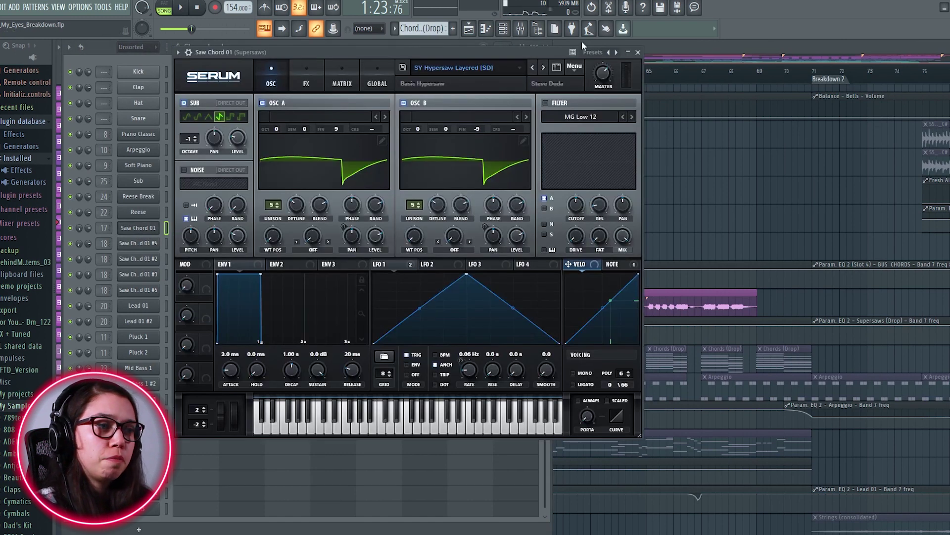
left_click(639, 53)
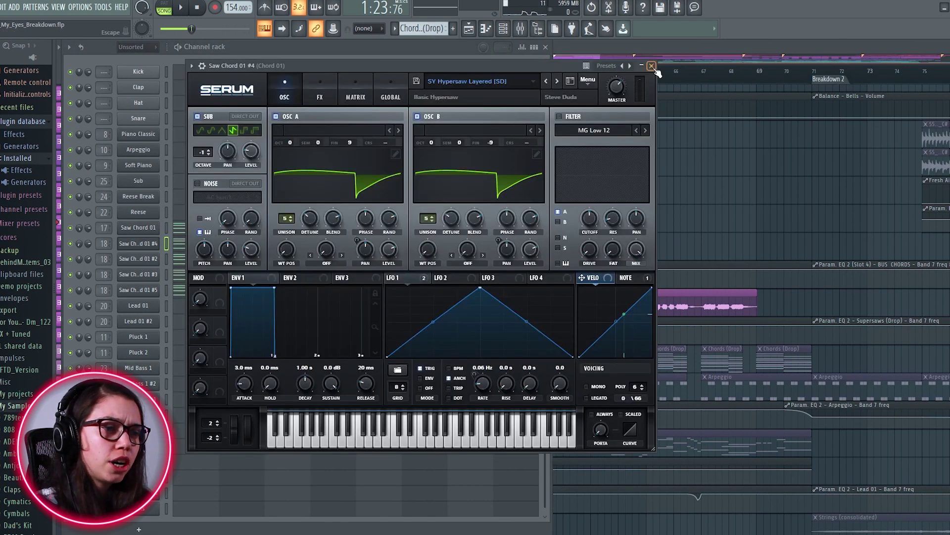
left_click(652, 66)
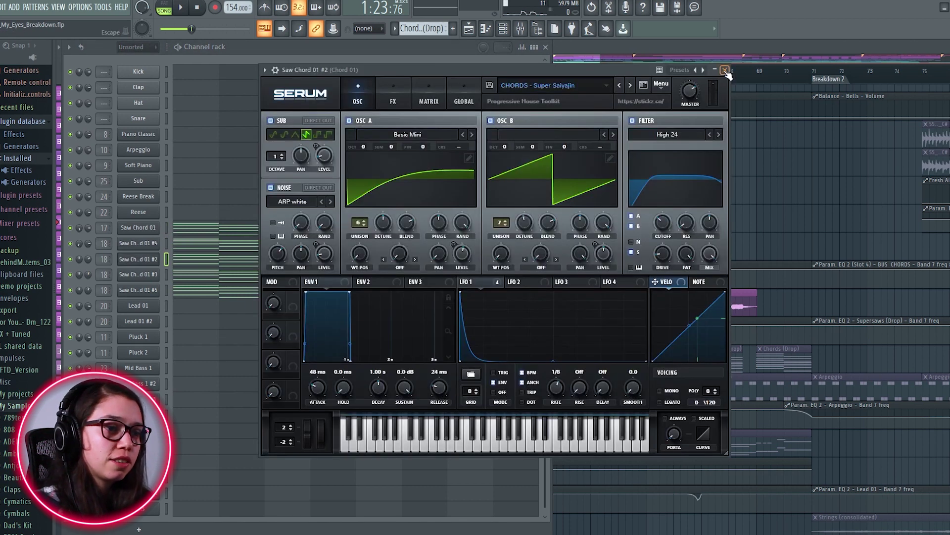
left_click(726, 70)
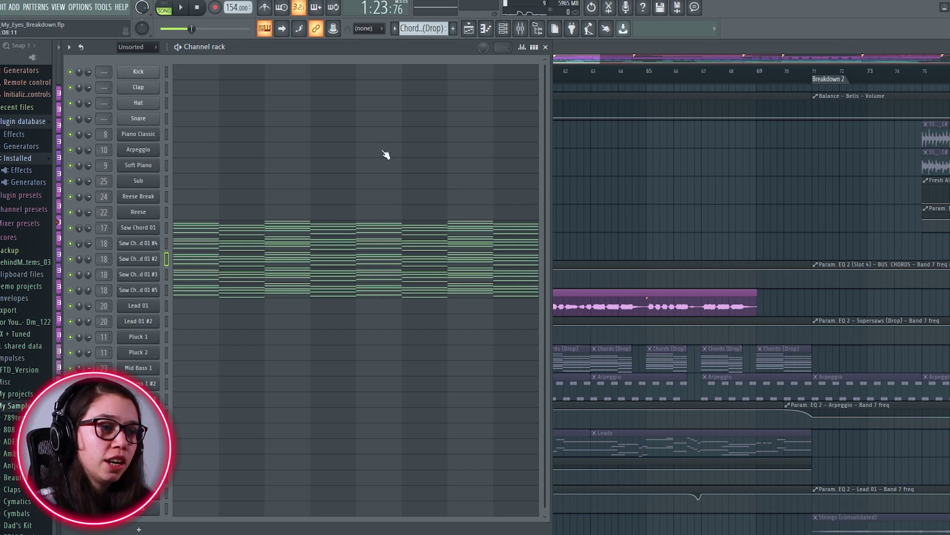
left_click(545, 47)
Inspect the Supersaws mixer track's first Fruity parametric EQ 2, both OTT compressors and CamelCrusher.
scroll(500, 166, "up", 3)
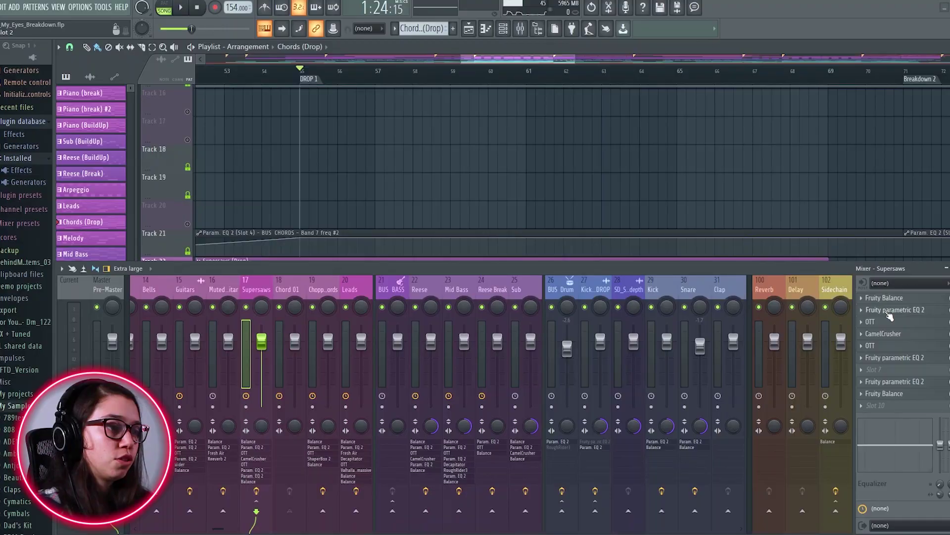
left_click_drag(398, 106, 421, 97)
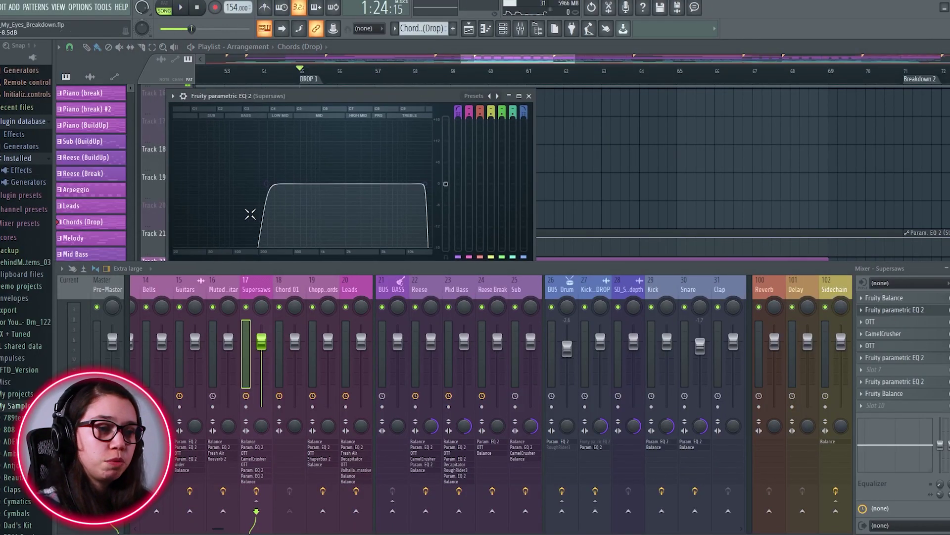
left_click(529, 96)
left_click(888, 323)
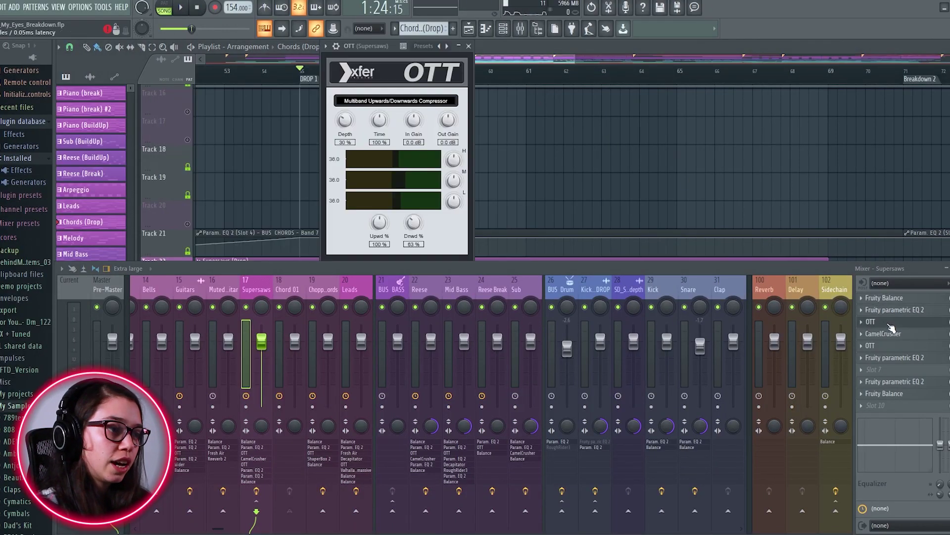
left_click(884, 334)
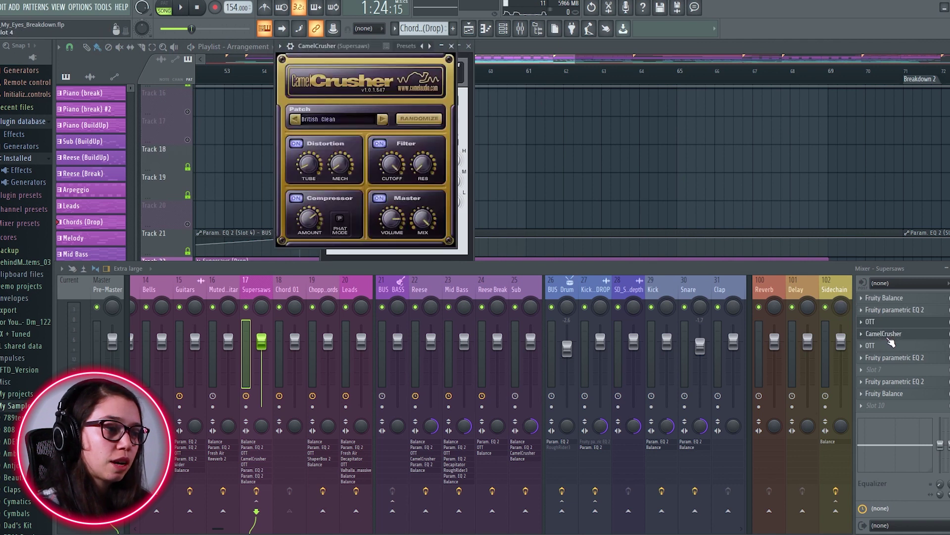
left_click(883, 347)
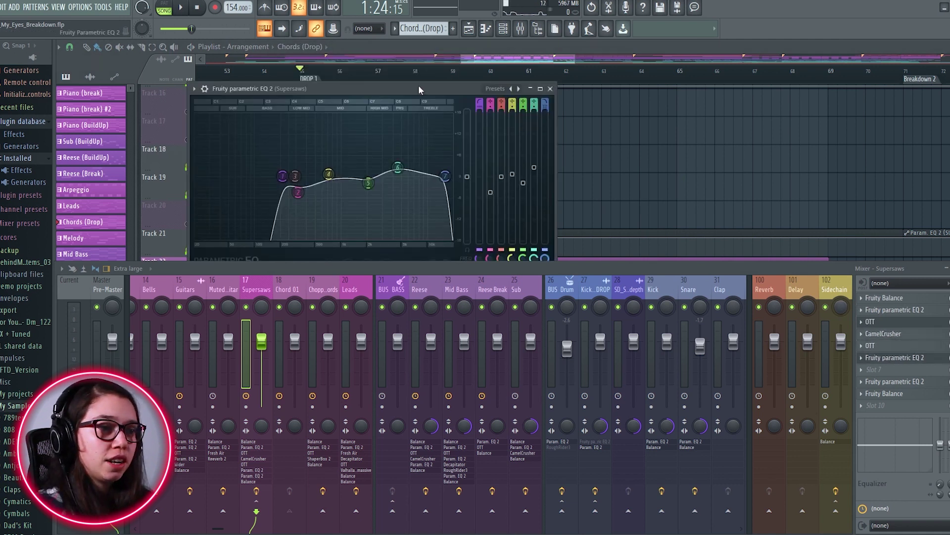
Examine the two remaining Fruity parametric EQ 2 curves on the Supersaws track, then close the mixer.
left_click_drag(419, 90, 470, 87)
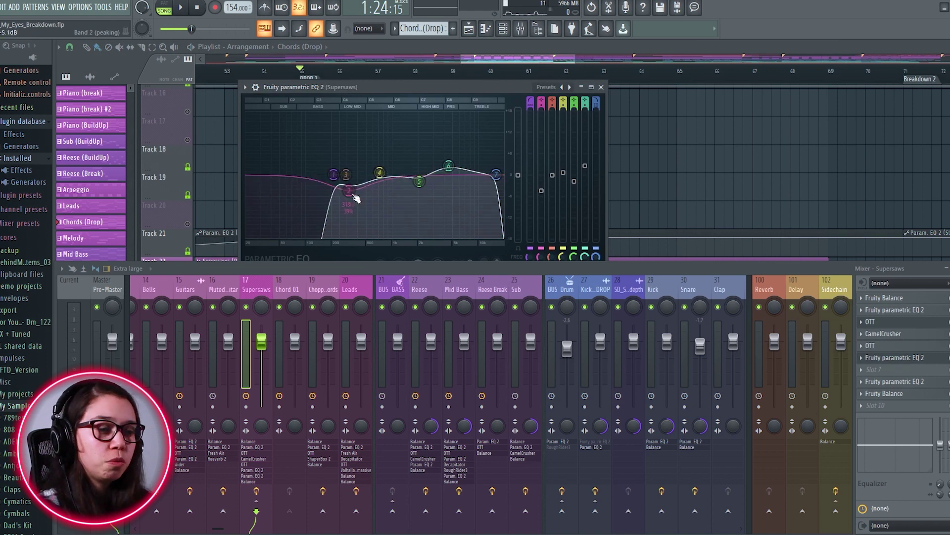
left_click(601, 87)
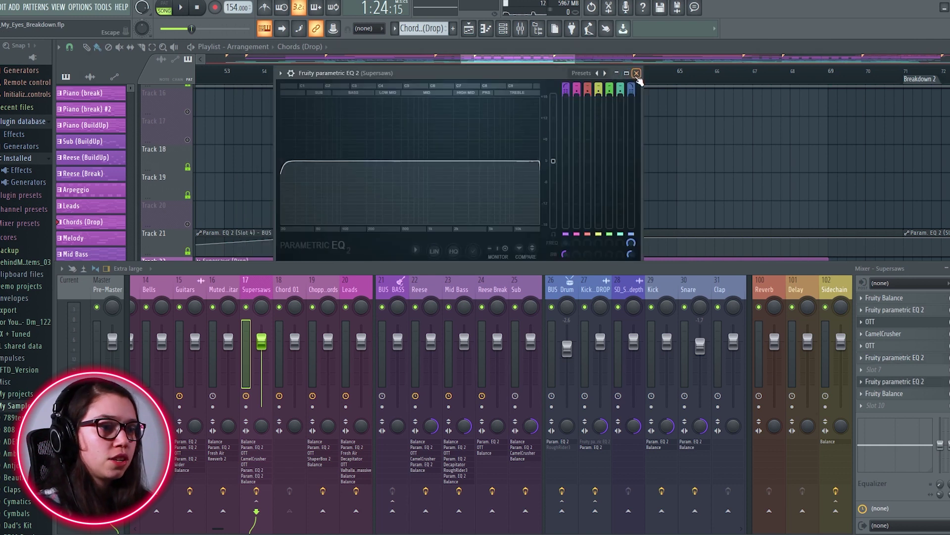
left_click(636, 73)
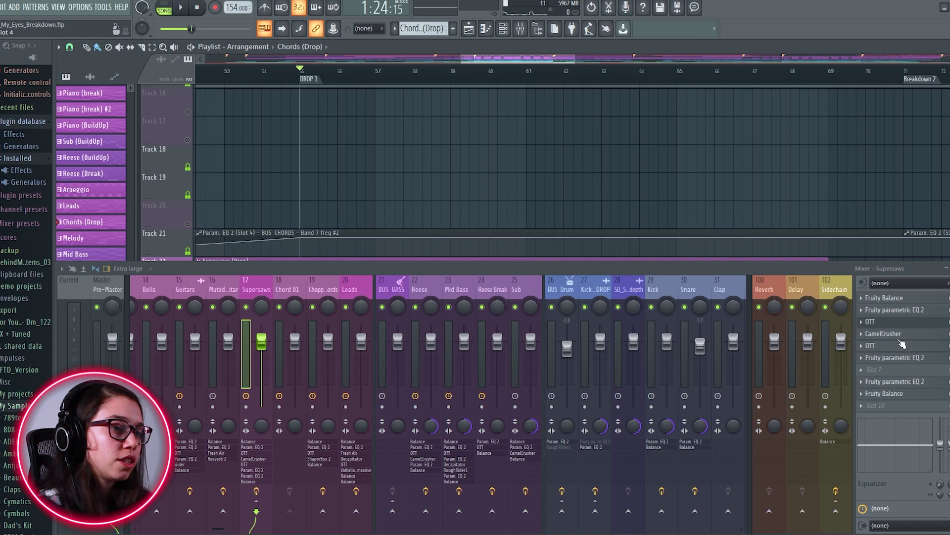
key("Escape")
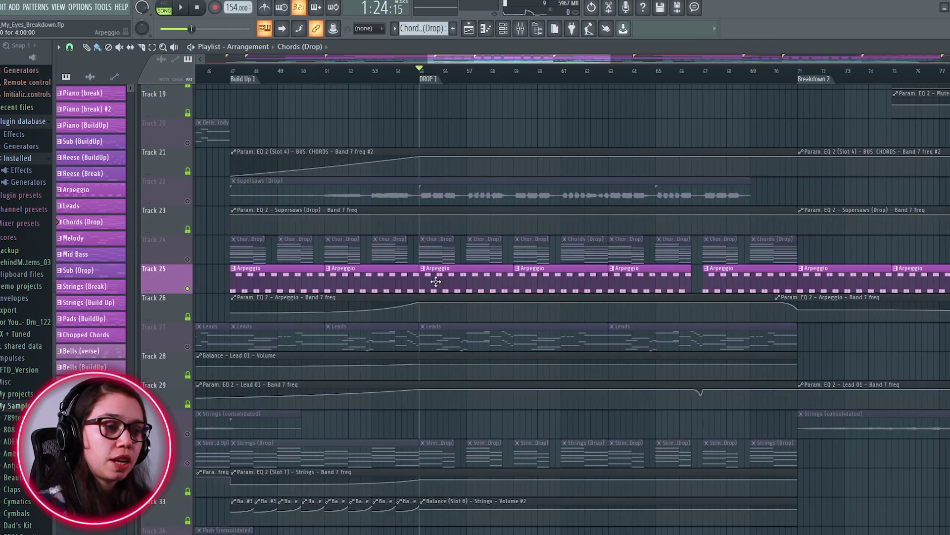
Listen to the soloed Arpeggio track from the start of DROP 1.
scroll(435, 281, "down", 1)
scroll(459, 308, "up", 1)
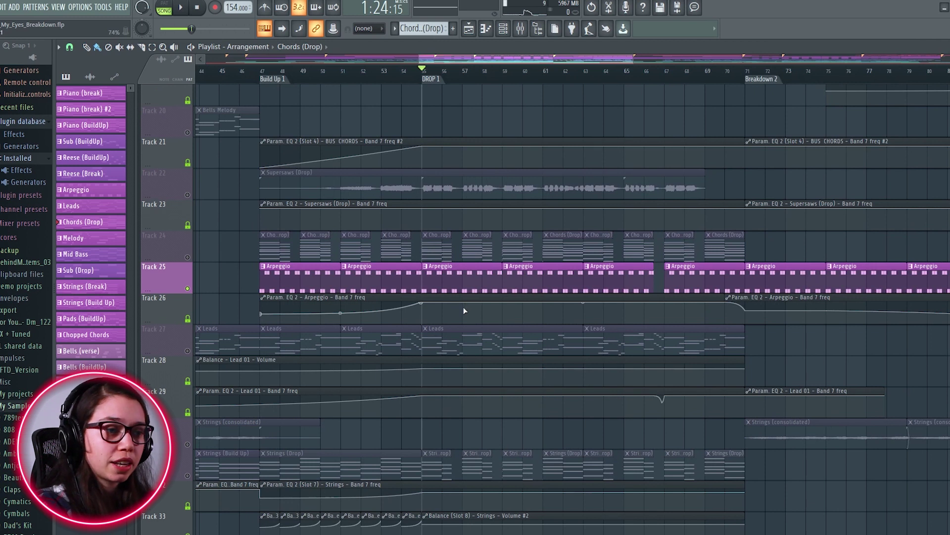
key("space")
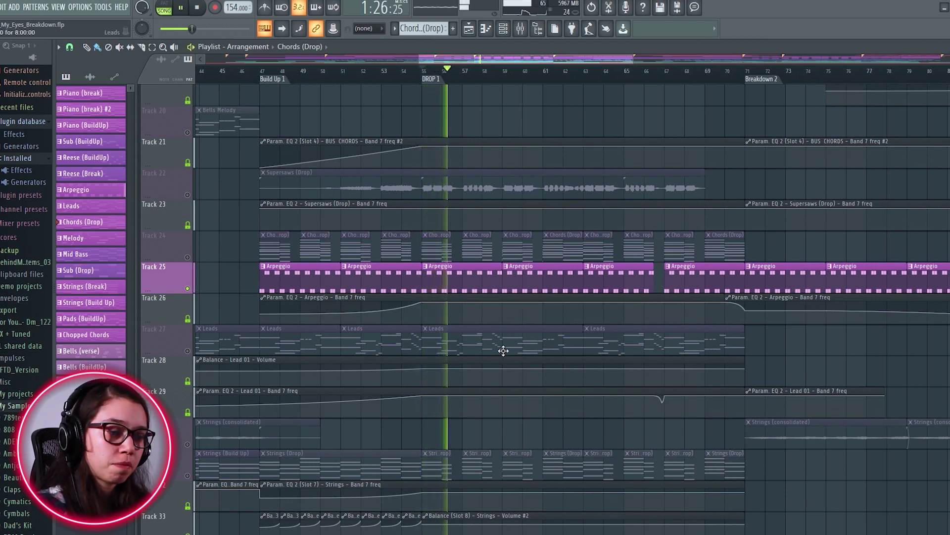
key("space")
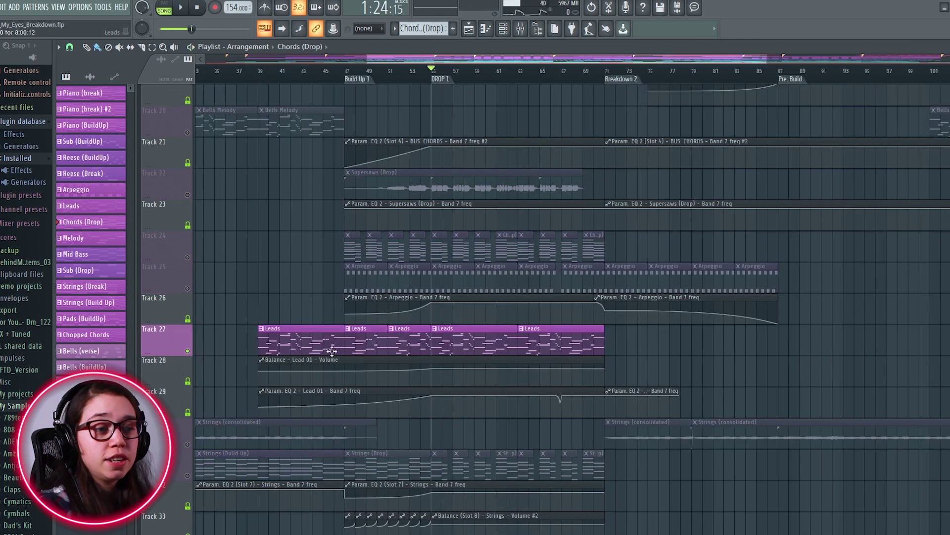
Listen to the soloed Leads track from the start of DROP 1.
scroll(424, 353, "up", 5)
scroll(495, 331, "up", 1)
scroll(502, 326, "up", 1)
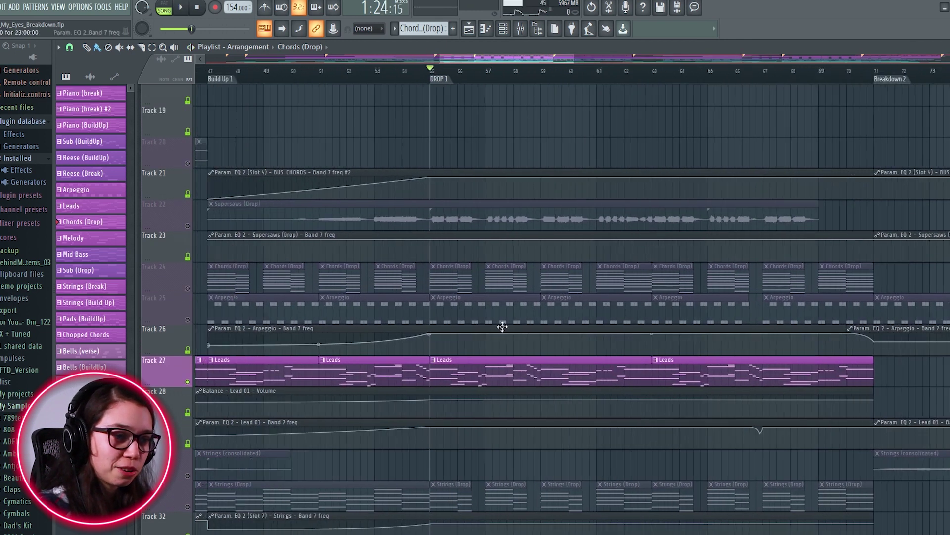
scroll(502, 327, "up", 1)
key("space")
left_click_drag(664, 475, 554, 420)
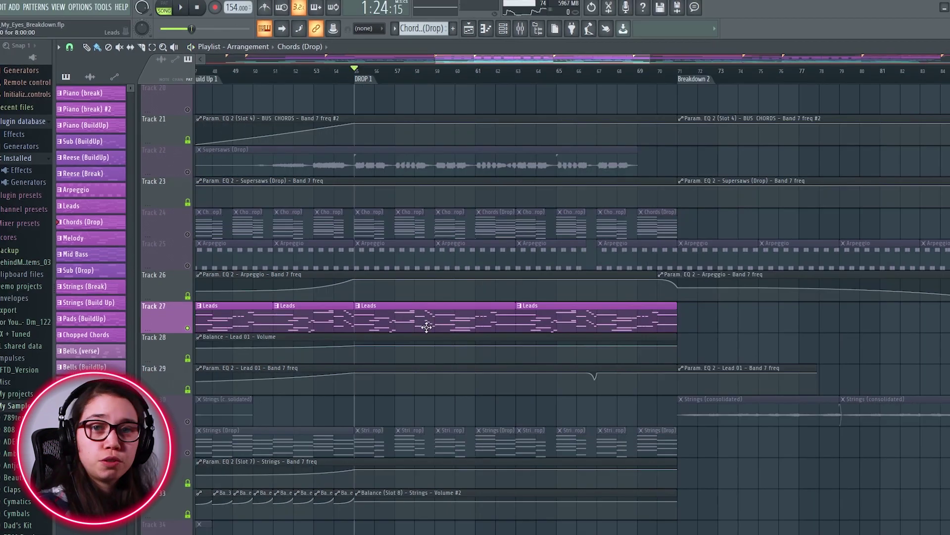
Examine the Leads clips in the drop together with the surrounding volume, EQ and sidechain automation tracks.
scroll(437, 340, "down", 2)
scroll(451, 352, "up", 1)
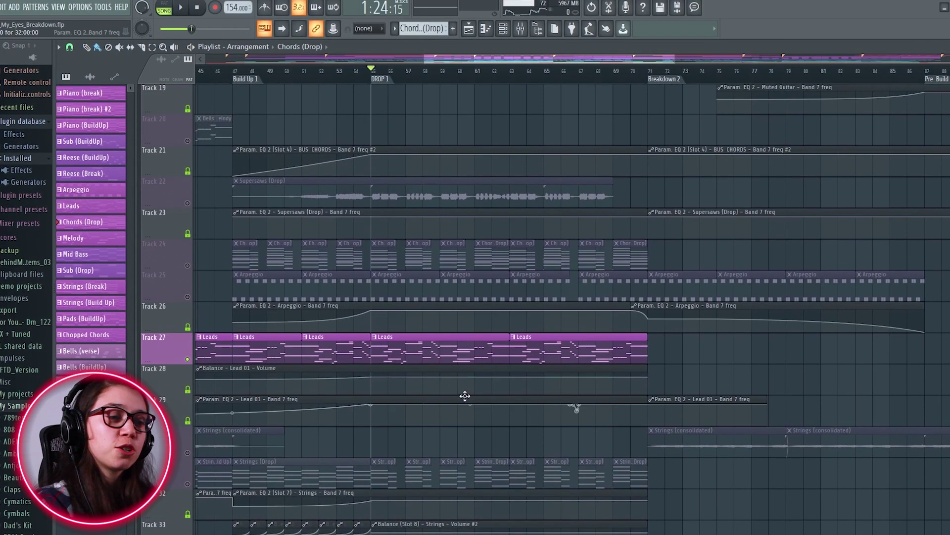
scroll(448, 334, "down", 1)
left_click_drag(449, 325, 448, 406)
scroll(445, 362, "down", 3)
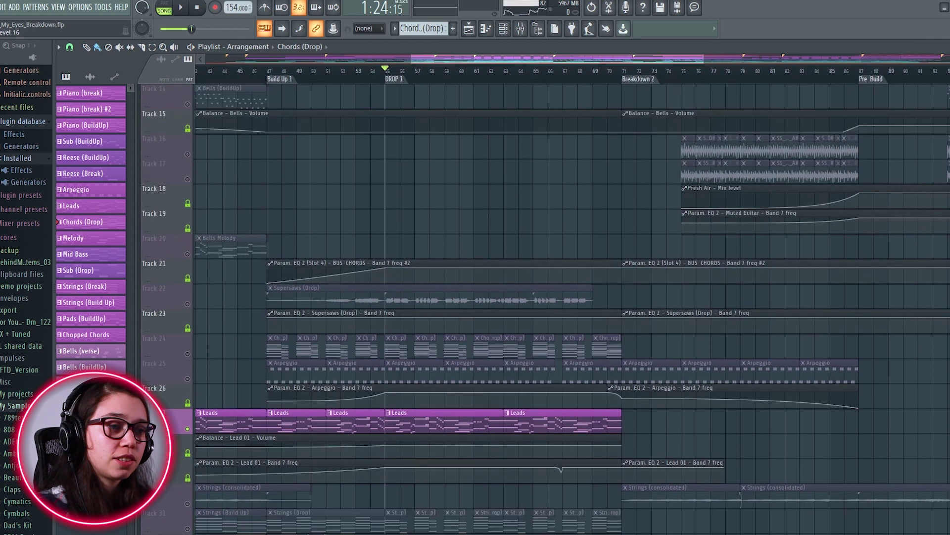
scroll(446, 208, "up", 2)
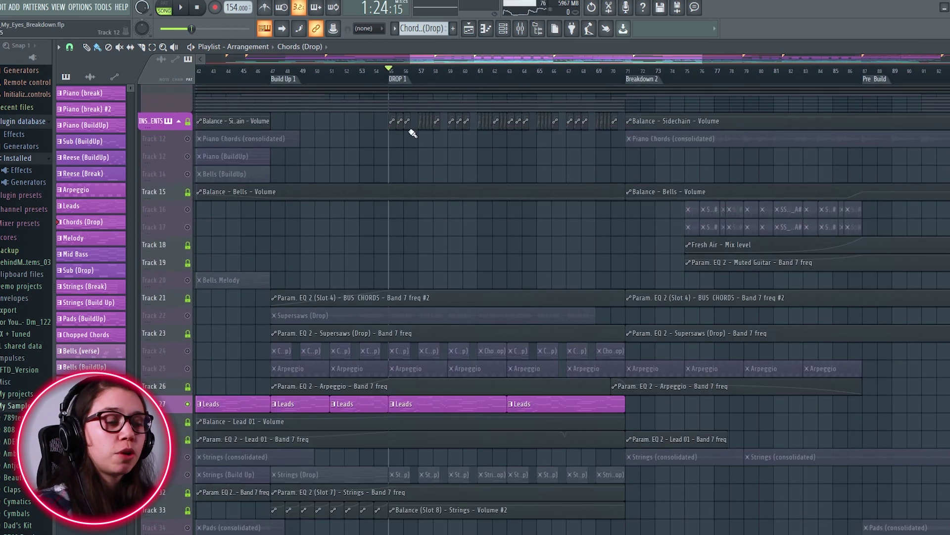
scroll(402, 149, "up", 2)
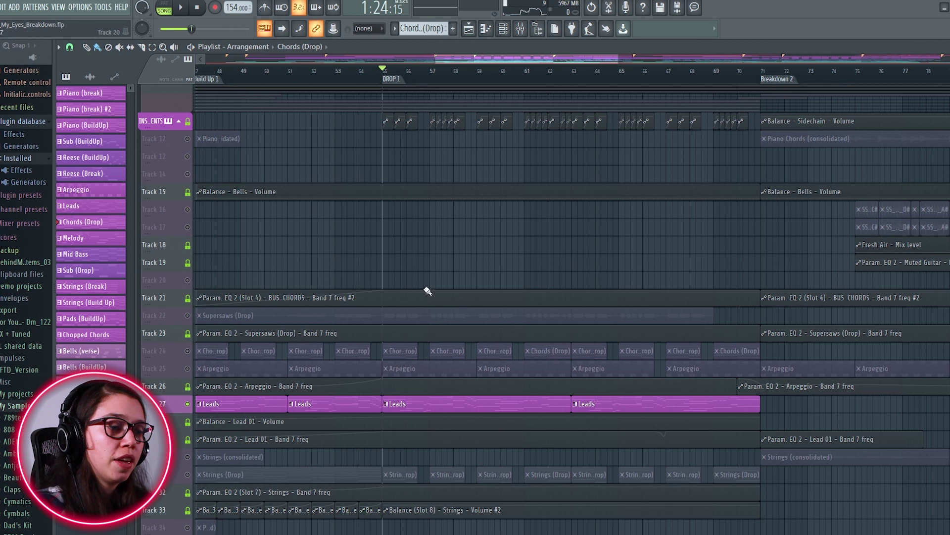
scroll(399, 344, "down", 4, "ctrl")
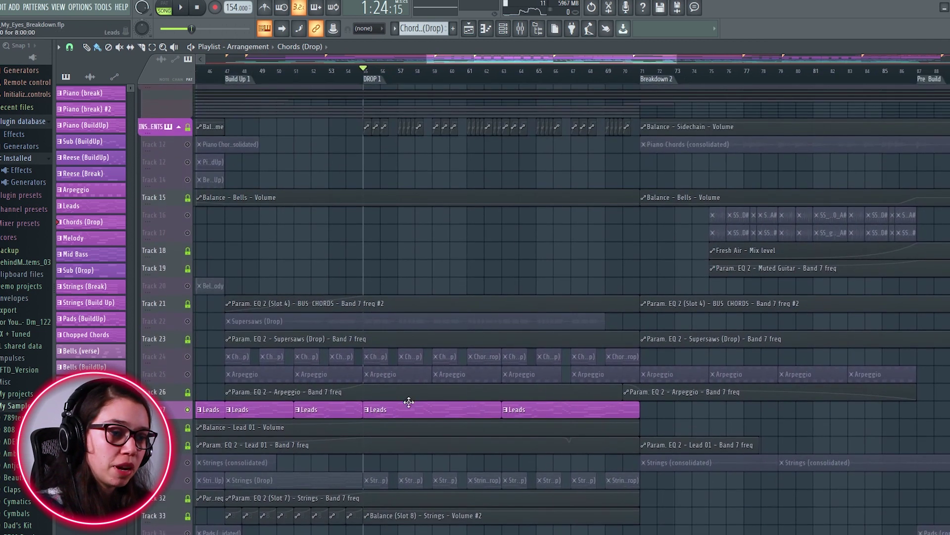
scroll(409, 402, "up", 3, "ctrl")
scroll(409, 391, "down", 2)
Pick the Leads pattern and view its Lead 01 and Lead 01 #2 channels in the channel rack.
left_click(429, 375)
left_click(509, 28)
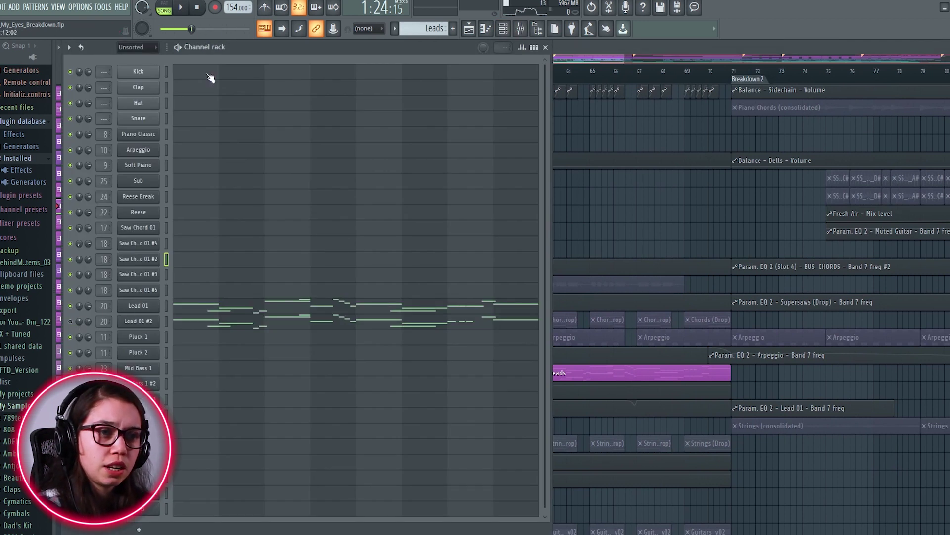
left_click(164, 10)
Inspect the Fruity parametric EQ 2 and Fresh Air effects on the Leads mixer track.
key("F9")
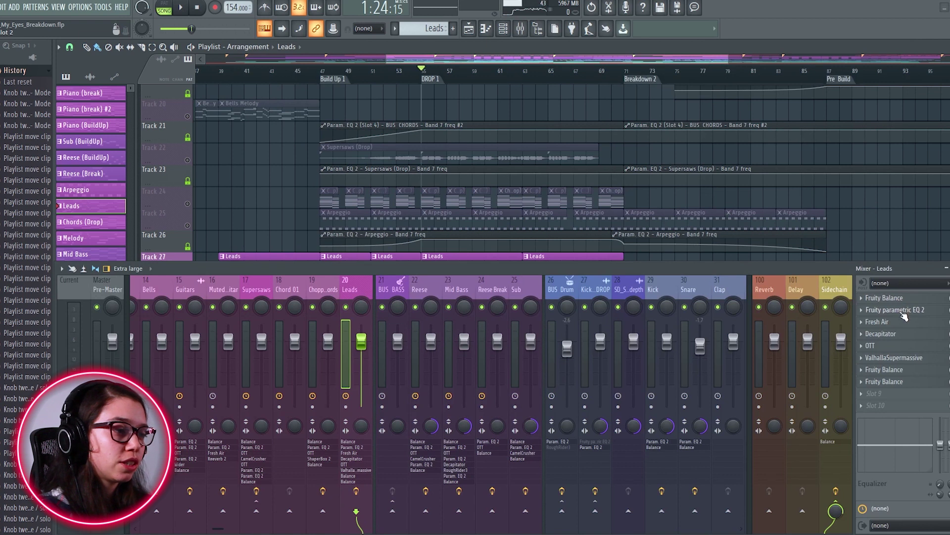
left_click(901, 313)
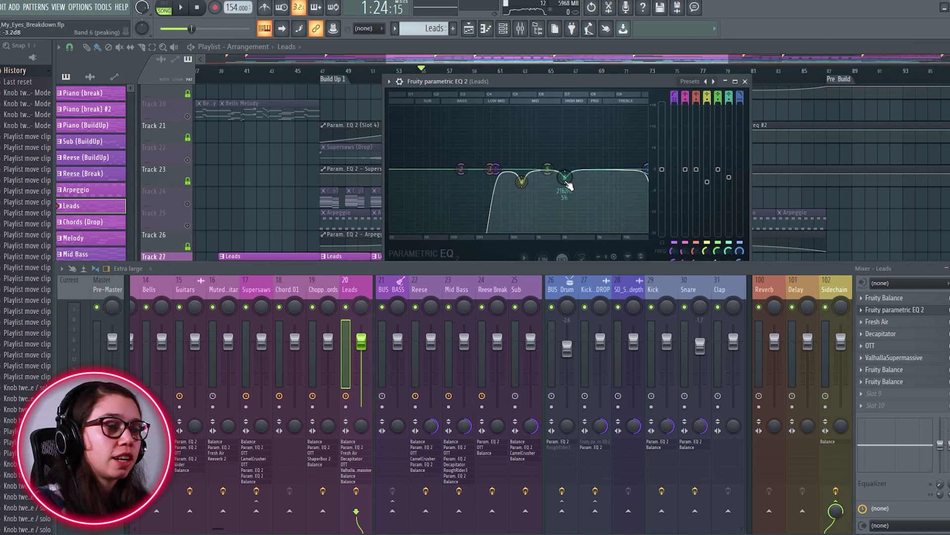
left_click(744, 82)
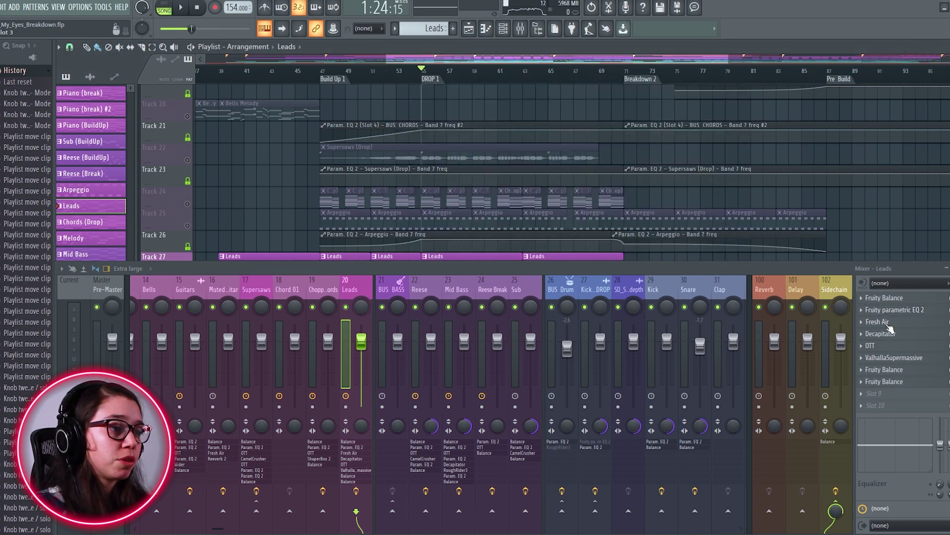
left_click(883, 323)
left_click(591, 46)
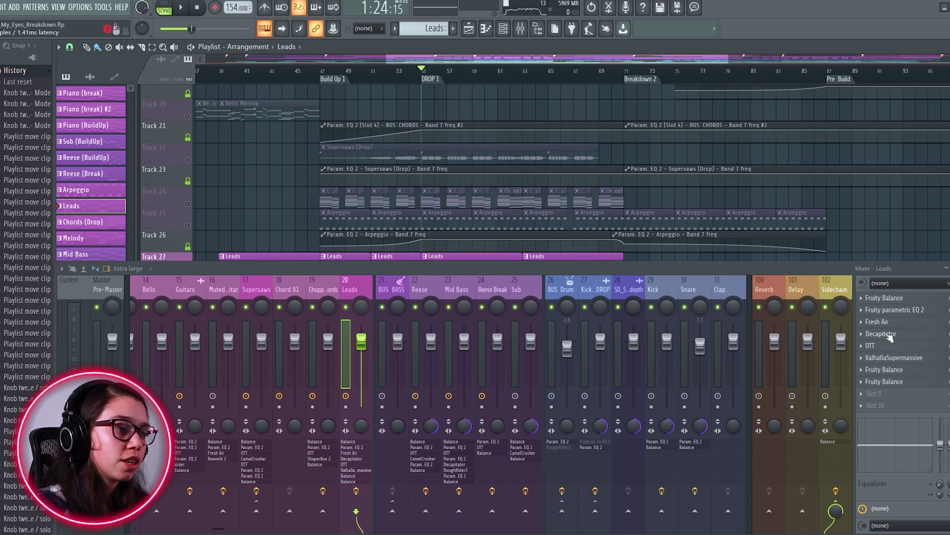
Inspect the Decapitator, OTT and ValhallaSupermassive settings on the Leads mixer track.
left_click(886, 334)
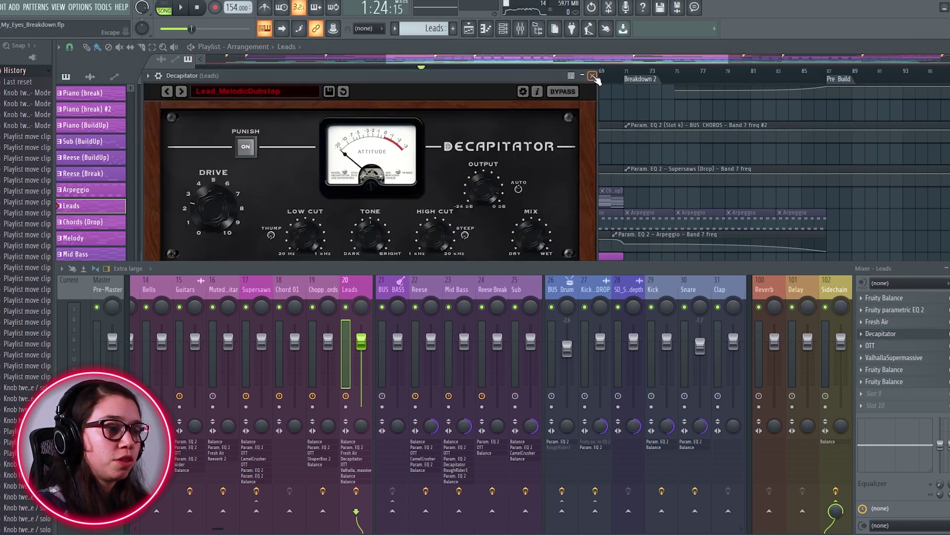
left_click(592, 76)
left_click(886, 346)
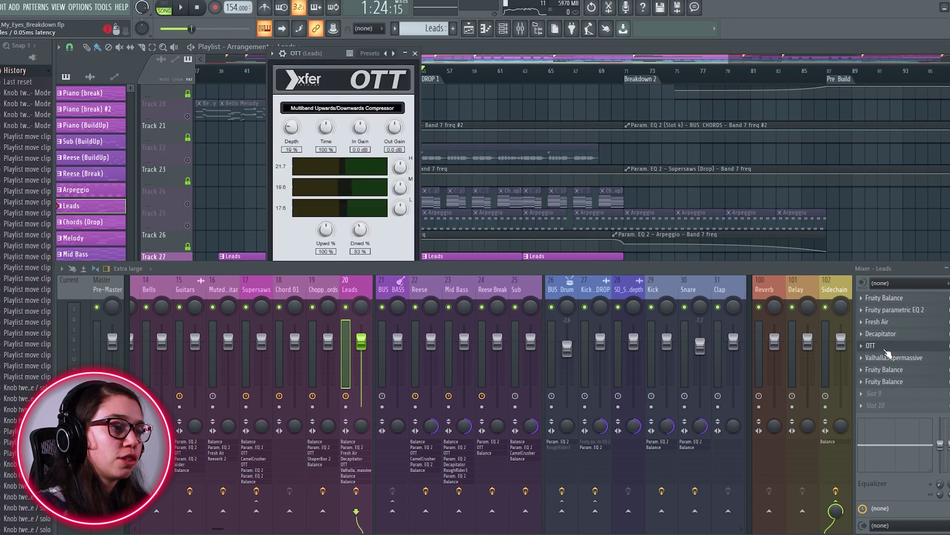
left_click(893, 359)
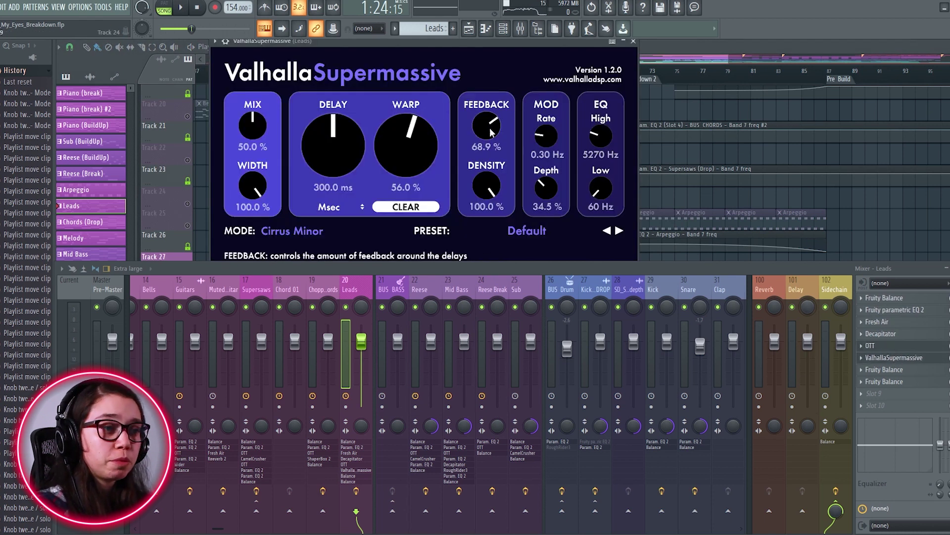
Close the ValhallaSupermassive and OTT effect windows and the mixer to return to the full playlist.
left_click(636, 50)
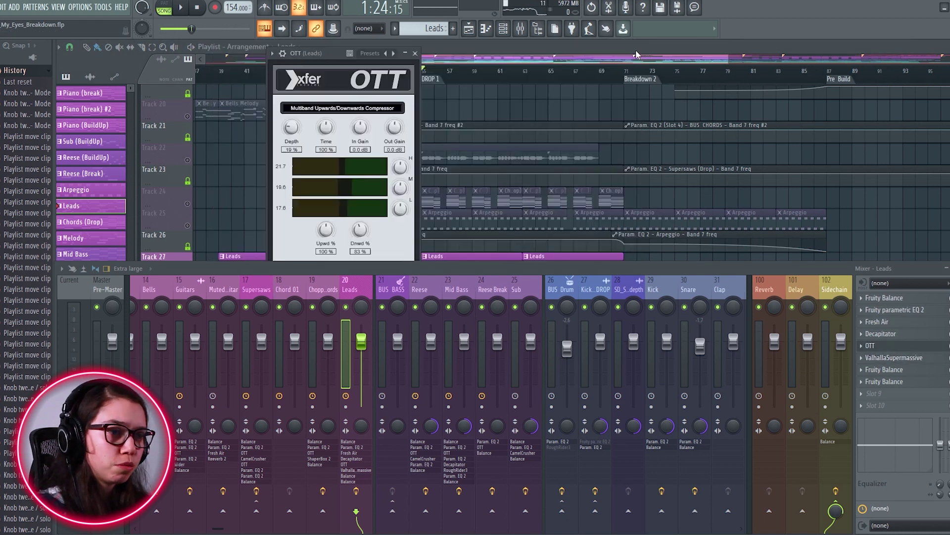
left_click(415, 53)
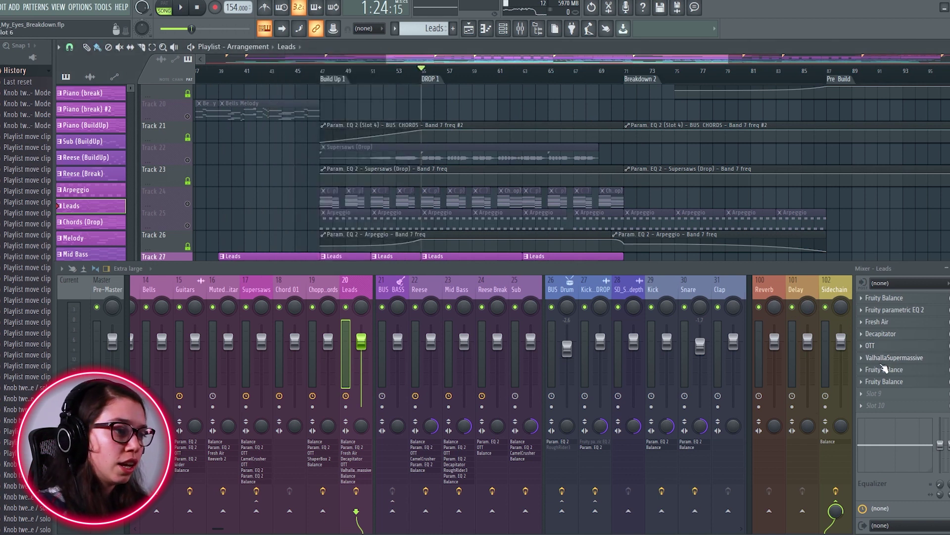
left_click(900, 371)
left_click(502, 125)
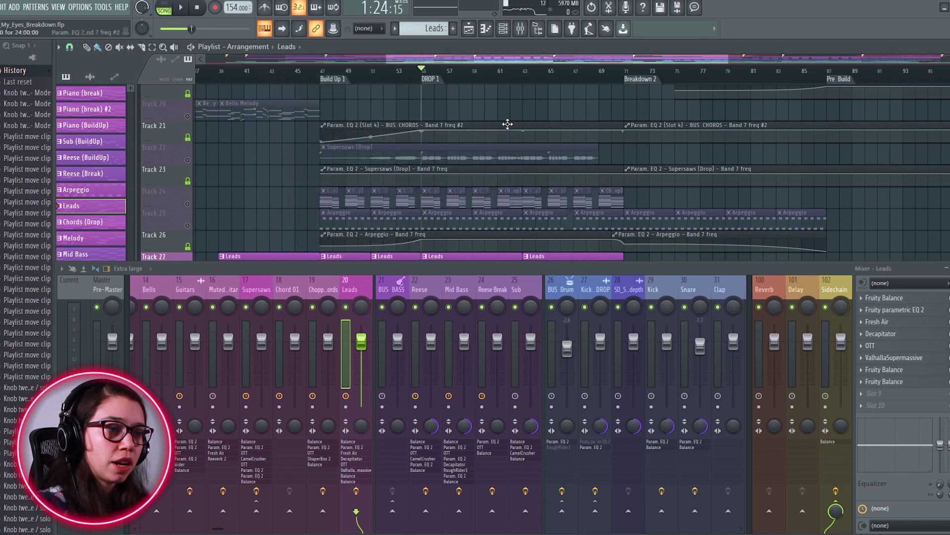
Play the soloed Strings (Drop) clips on Track 31 from the DROP 1 marker, checking their EQ and volume automation.
scroll(464, 361, "down", 1)
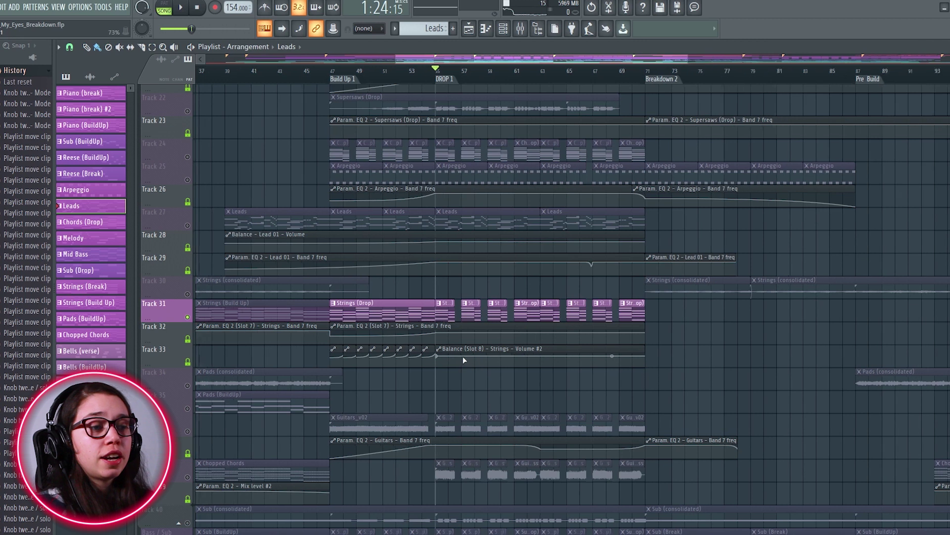
scroll(464, 361, "up", 2)
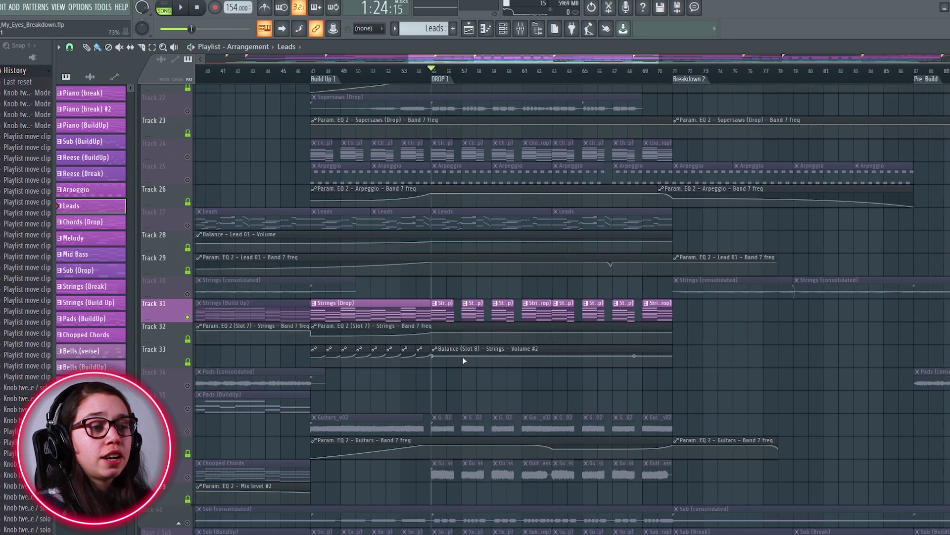
scroll(466, 367, "down", 1)
scroll(472, 369, "down", 2)
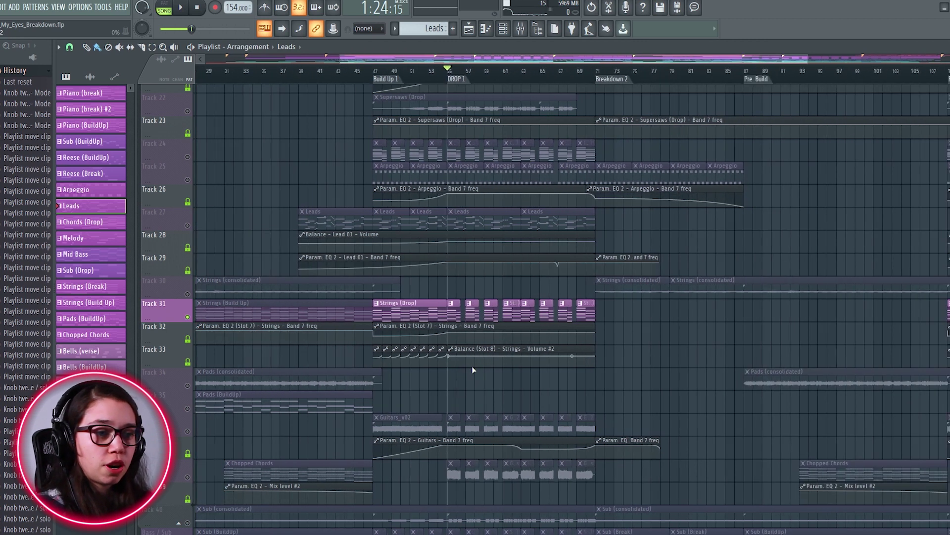
scroll(481, 320, "up", 3)
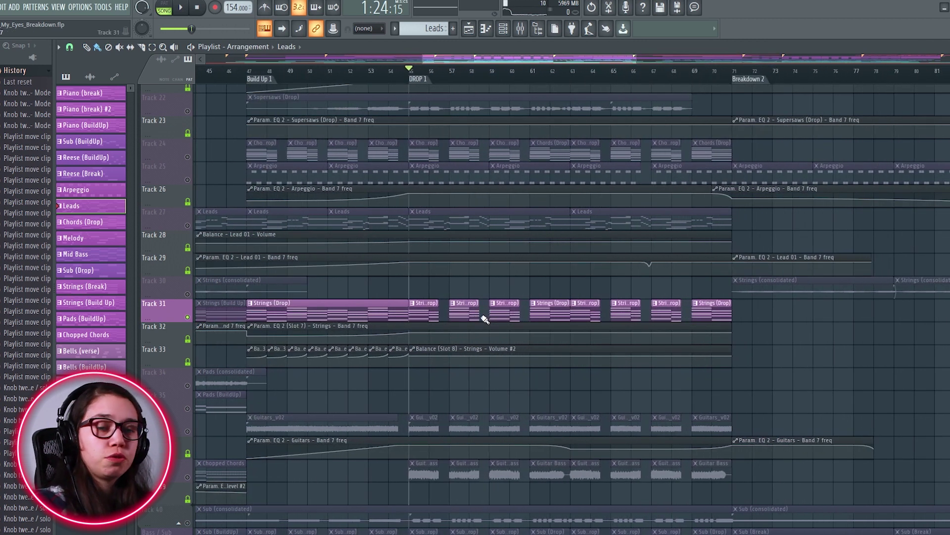
key("space")
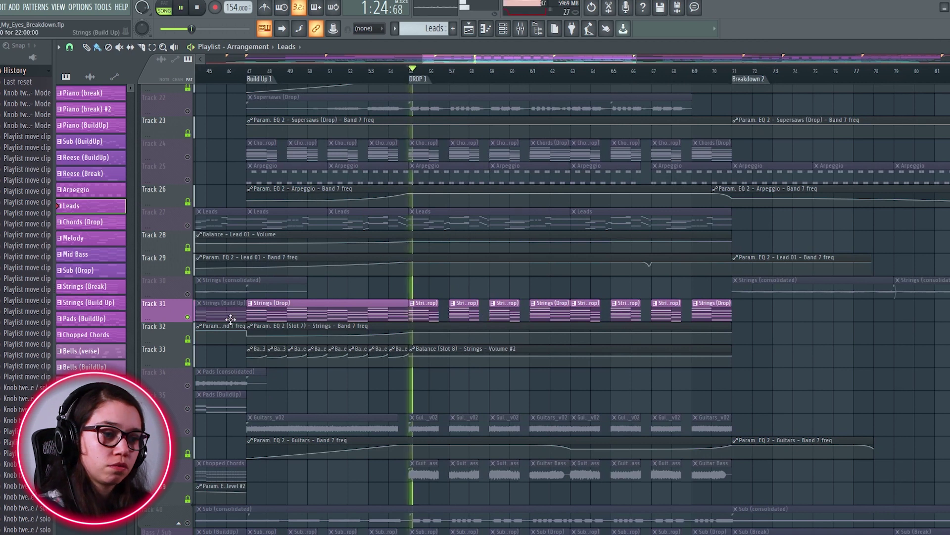
scroll(494, 348, "up", 2)
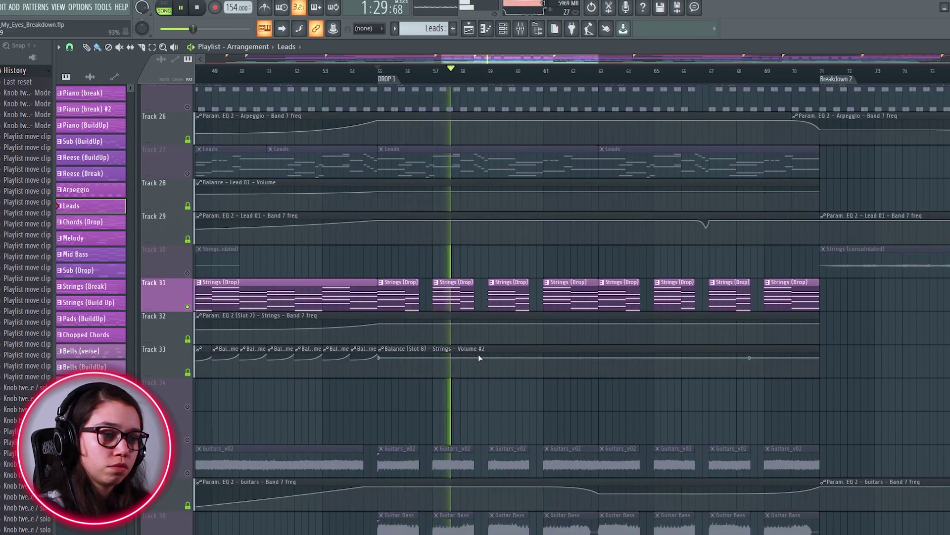
key("space")
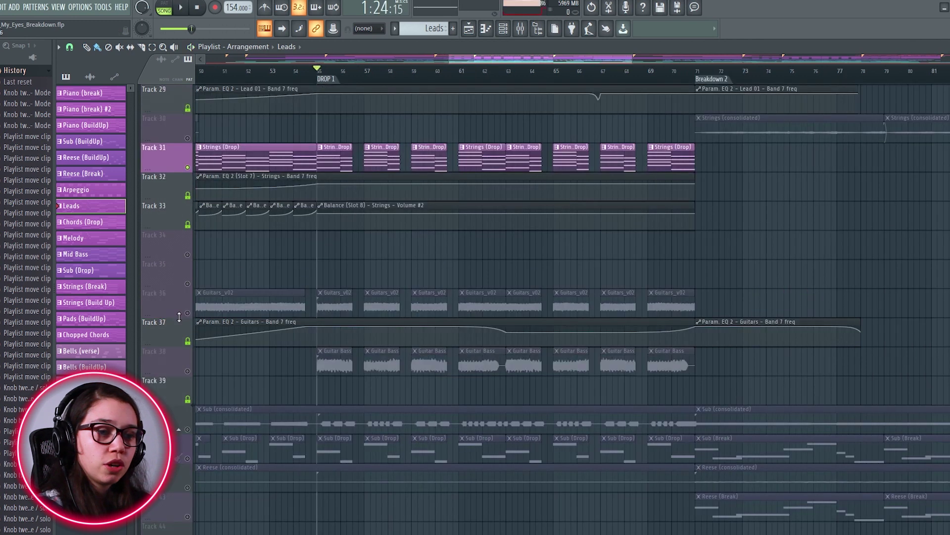
Solo the Guitars_v02 clips on Track 36 together with the Guitar Bass clips on Track 38.
right_click(188, 314)
left_click(188, 371)
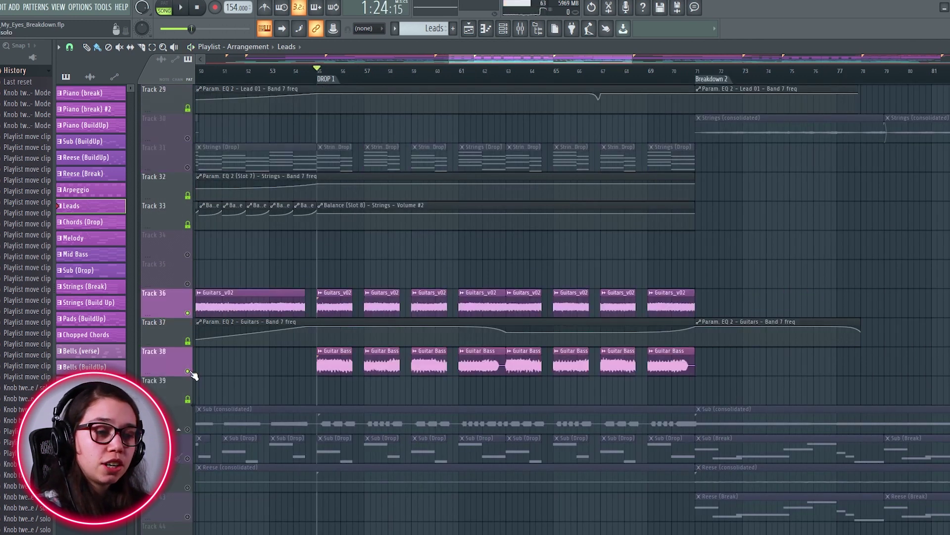
scroll(399, 373, "up", 1)
scroll(353, 359, "down", 1)
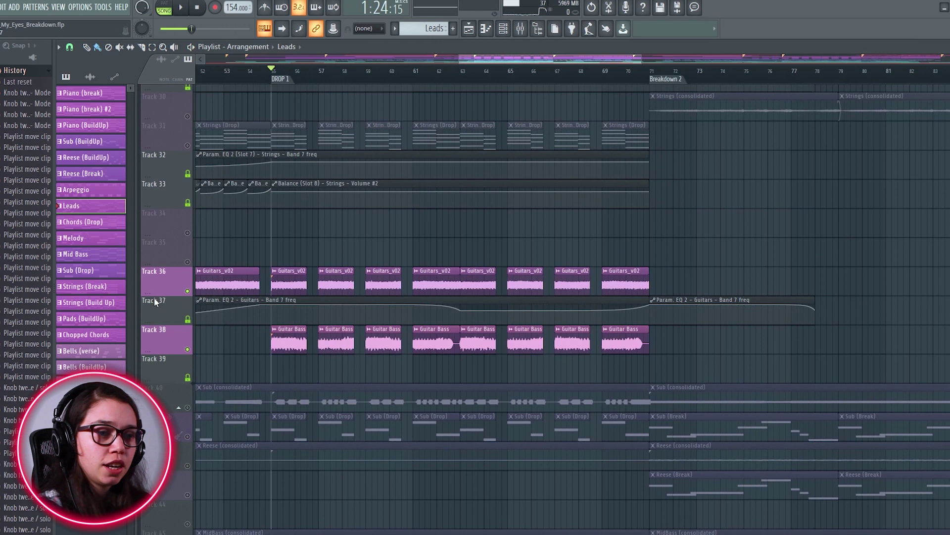
Audition the drop from DROP 1 with Guitars_v02 alone, Guitar Bass alone, and both guitar tracks together.
right_click(187, 292)
key("space")
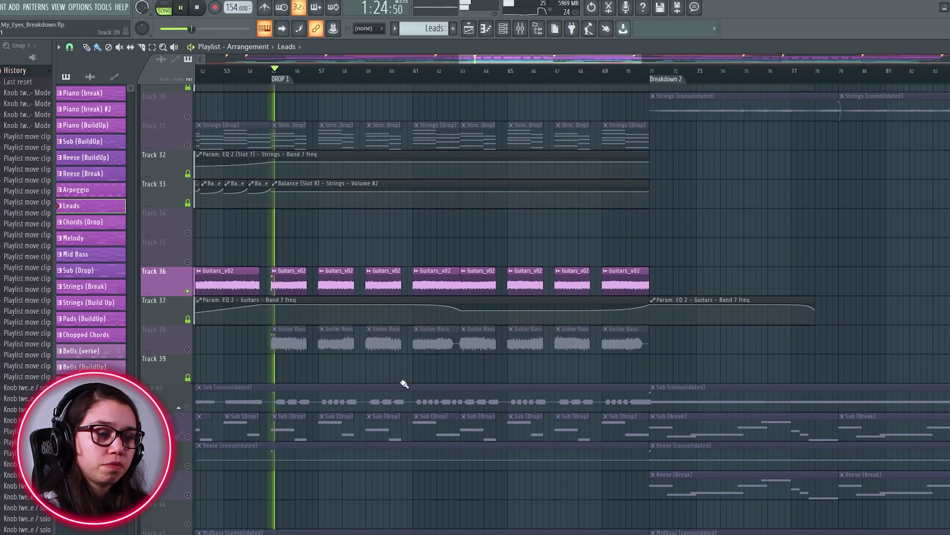
right_click(188, 349)
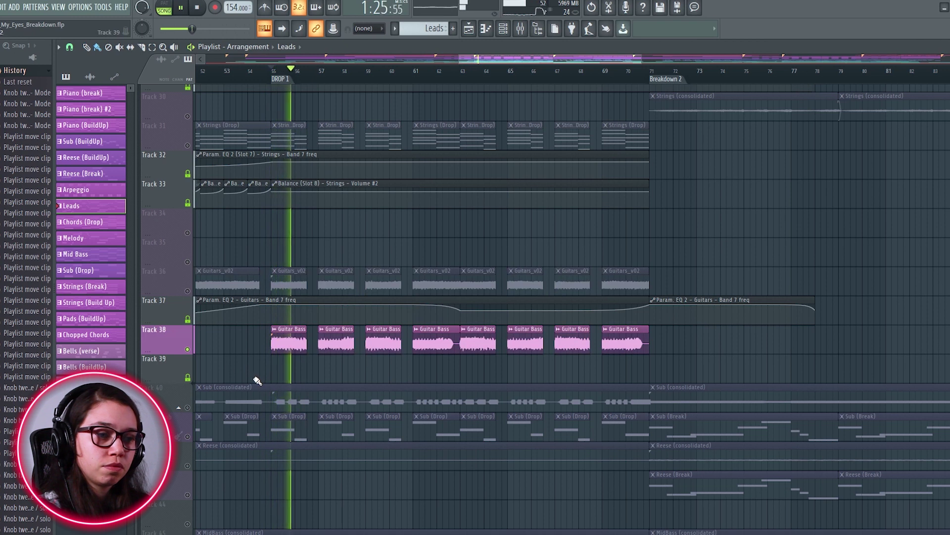
left_click(188, 291)
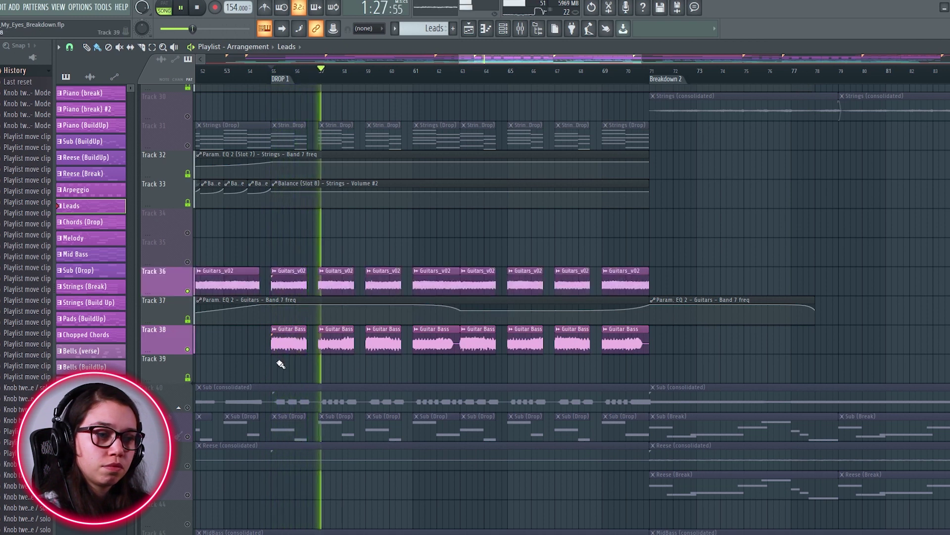
key("space")
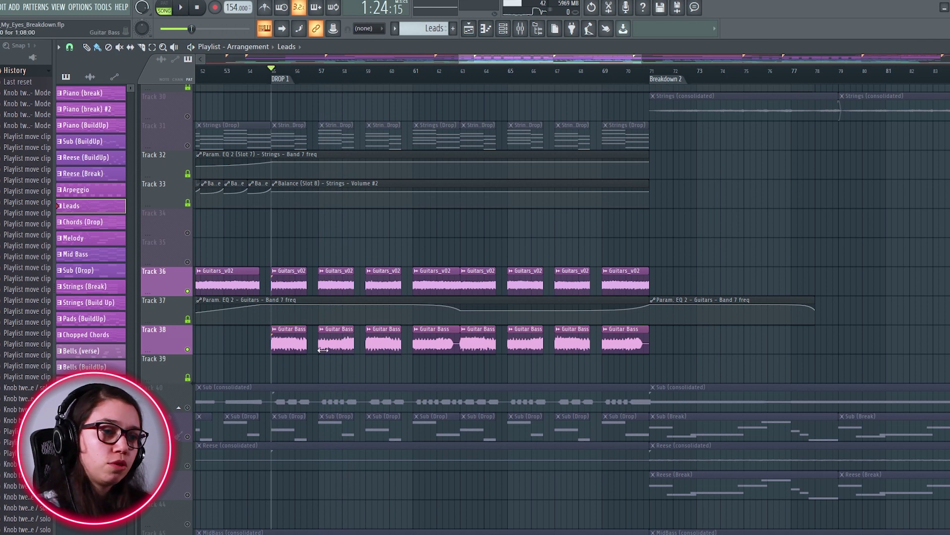
Move the solo from the guitars to the Bass / Sub group and on to the Sub (consolidated) audio on Track 40.
scroll(323, 350, "down", 2)
scroll(319, 354, "down", 1)
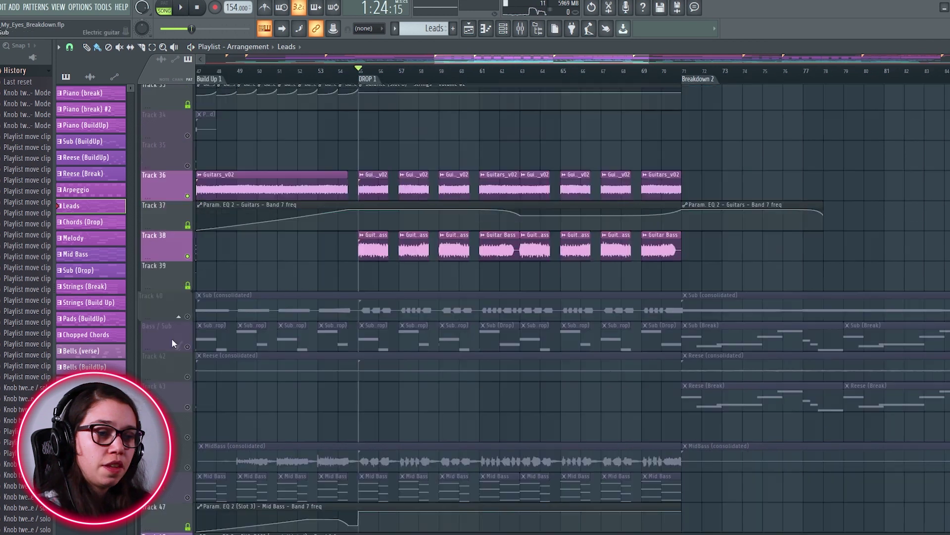
scroll(171, 338, "down", 3)
left_click(189, 349)
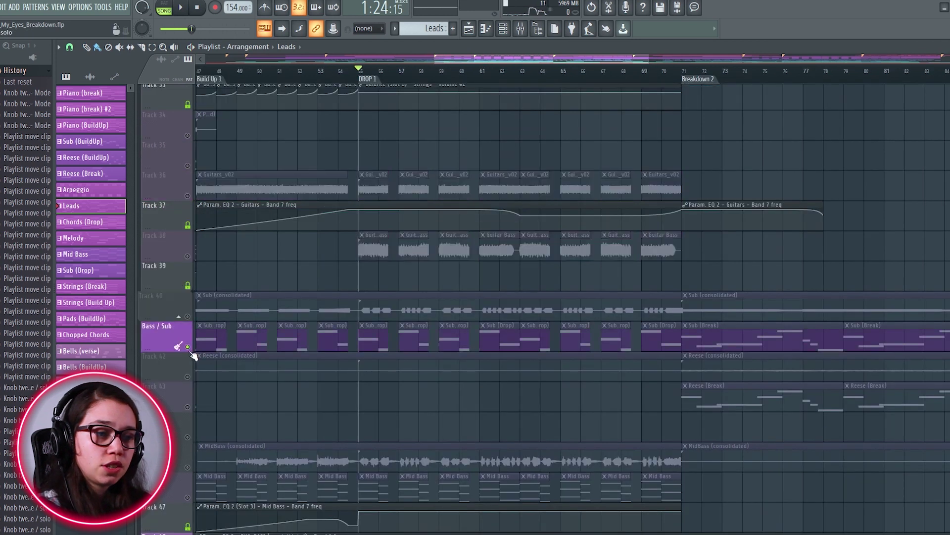
left_click(189, 316)
scroll(338, 335, "down", 1)
scroll(338, 336, "up", 1)
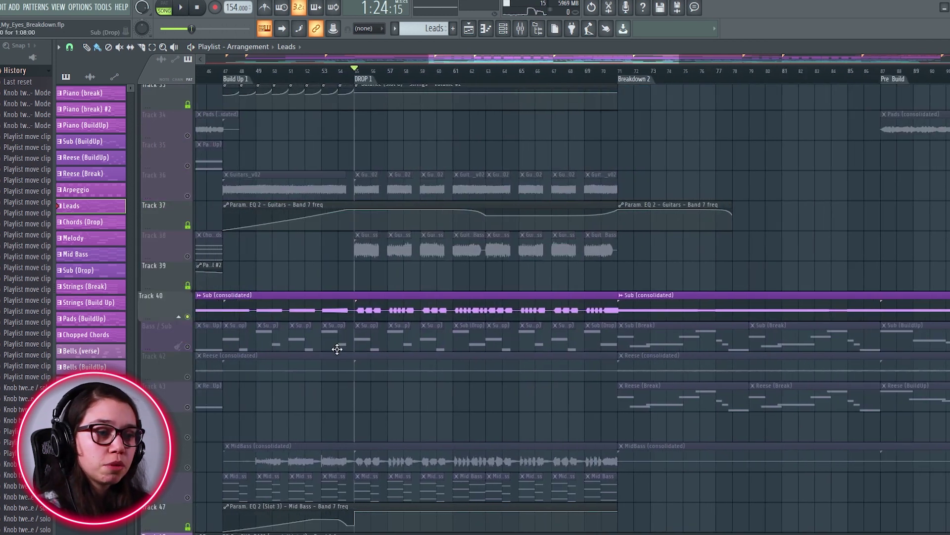
Solo the MidBass (consolidated) audio on Track 45 and play it from the DROP 1 marker.
scroll(190, 421, "down", 3)
left_click(187, 383)
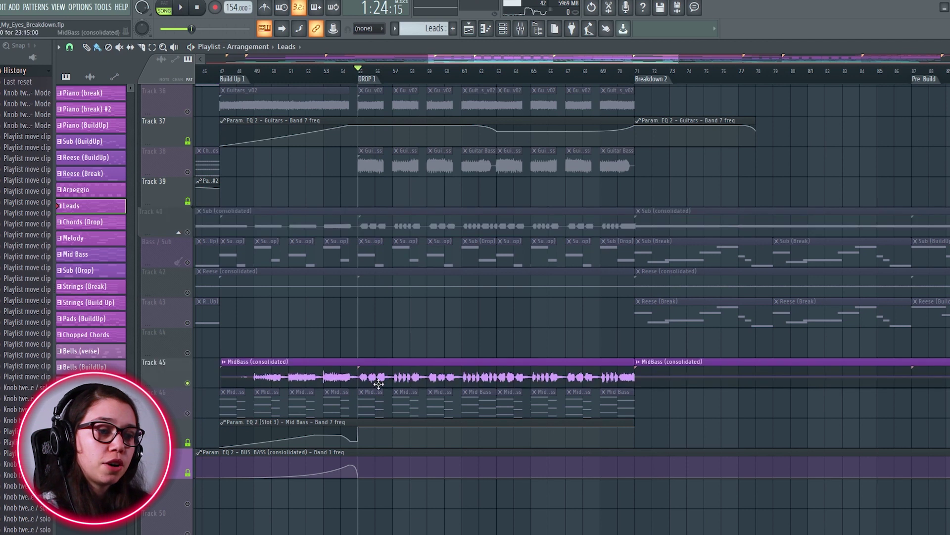
scroll(387, 203, "up", 2)
key("space")
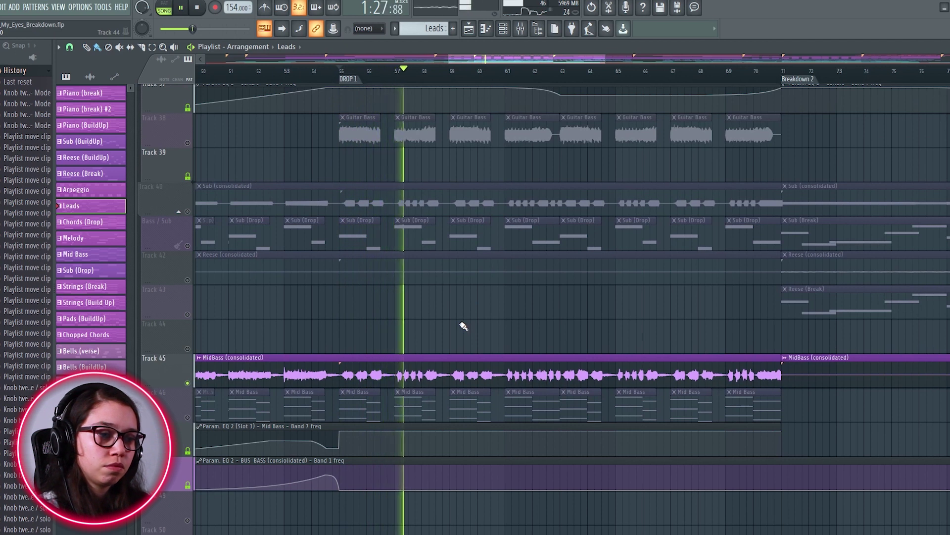
key("space")
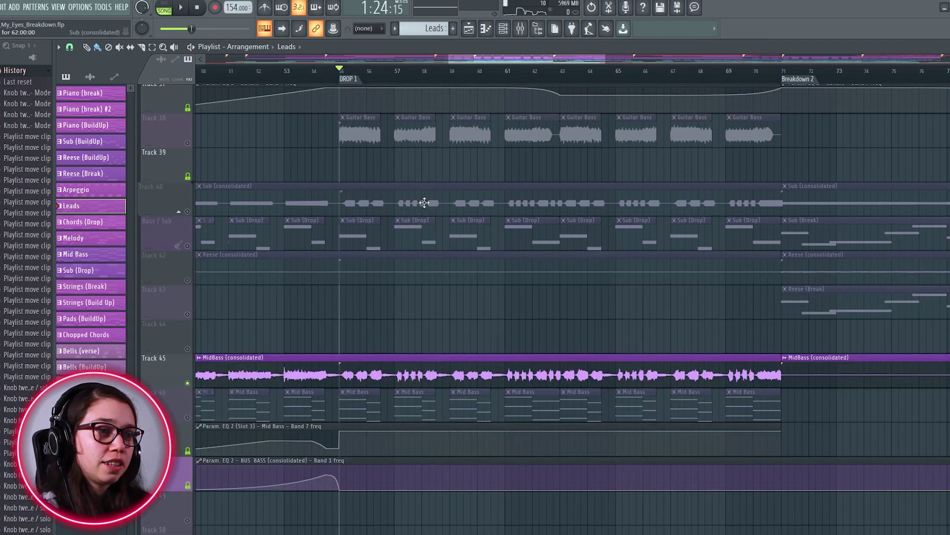
Pick the Mid Bass pattern and inspect the Mid Bass 1 channel's instrument from the channel rack.
left_click(373, 395)
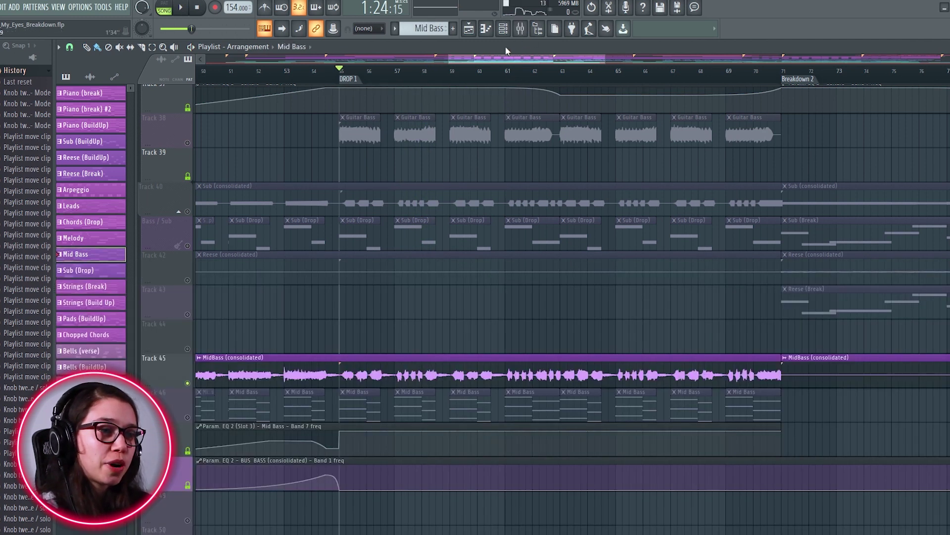
key("F6")
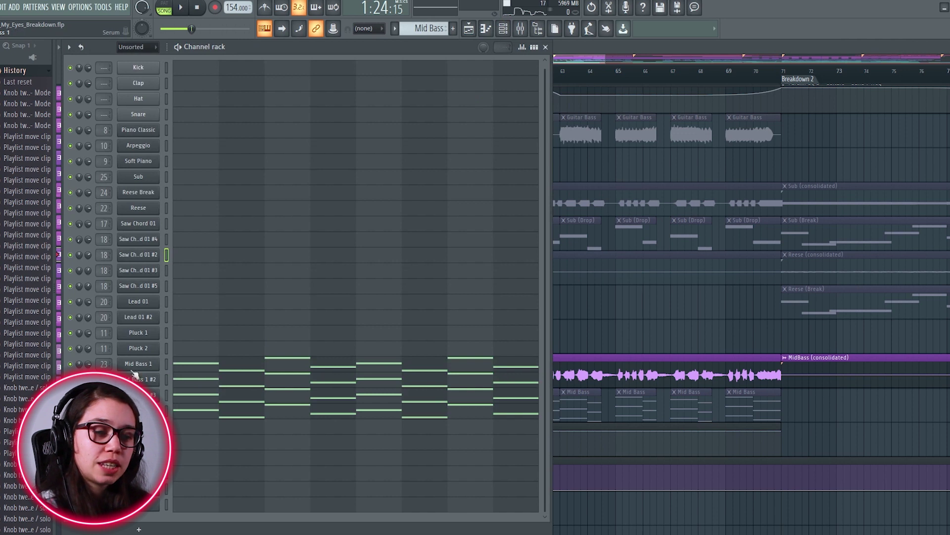
left_click(167, 364)
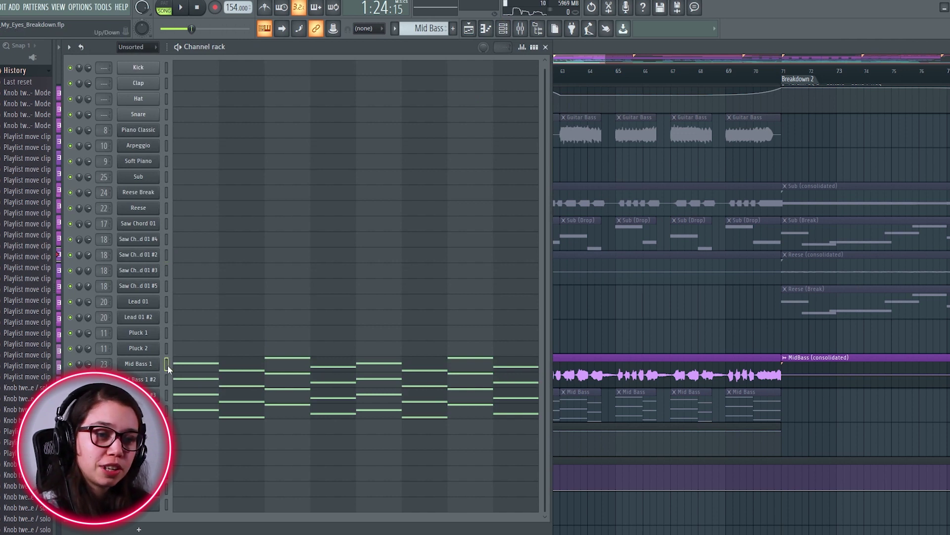
left_click(141, 364)
left_click(601, 72)
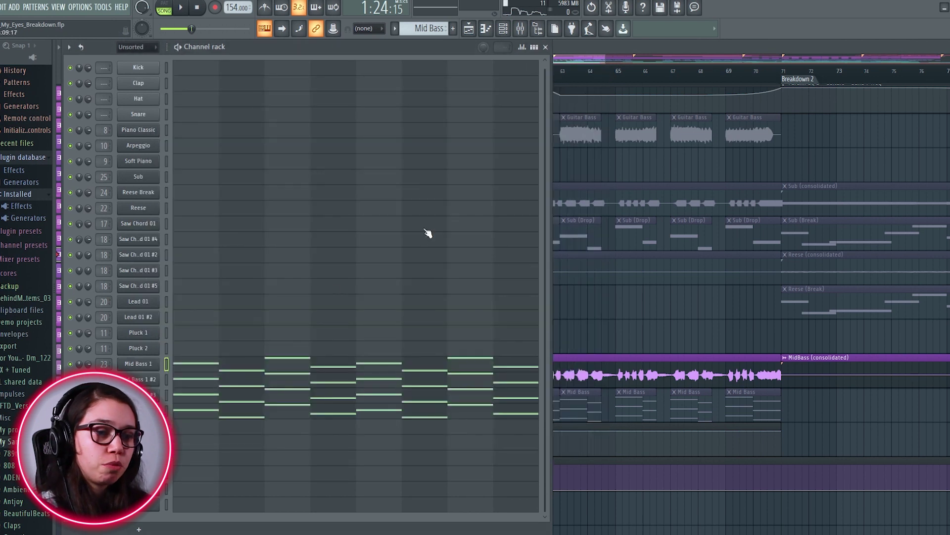
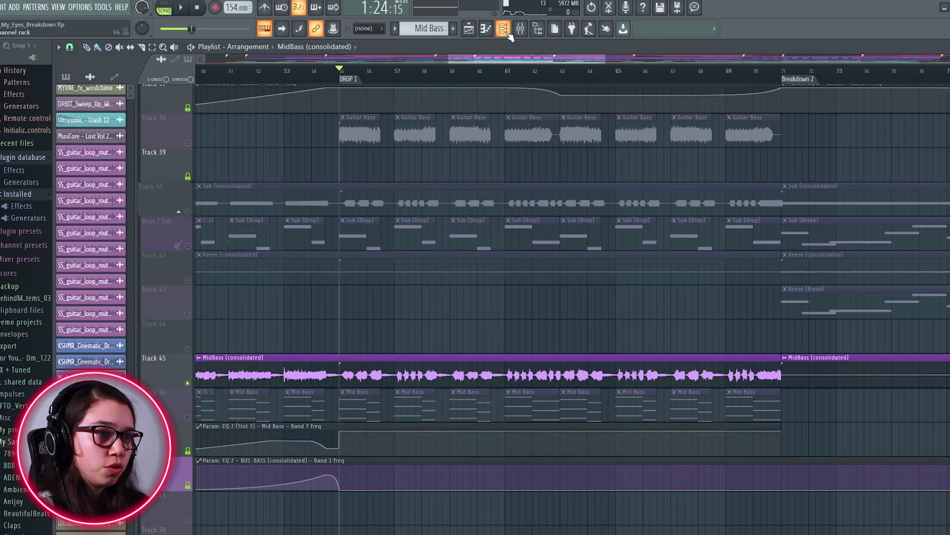
Inspect the first Fruity parametric EQ 2 and the OTT settings on the Mid Bass mixer track.
left_click(520, 28)
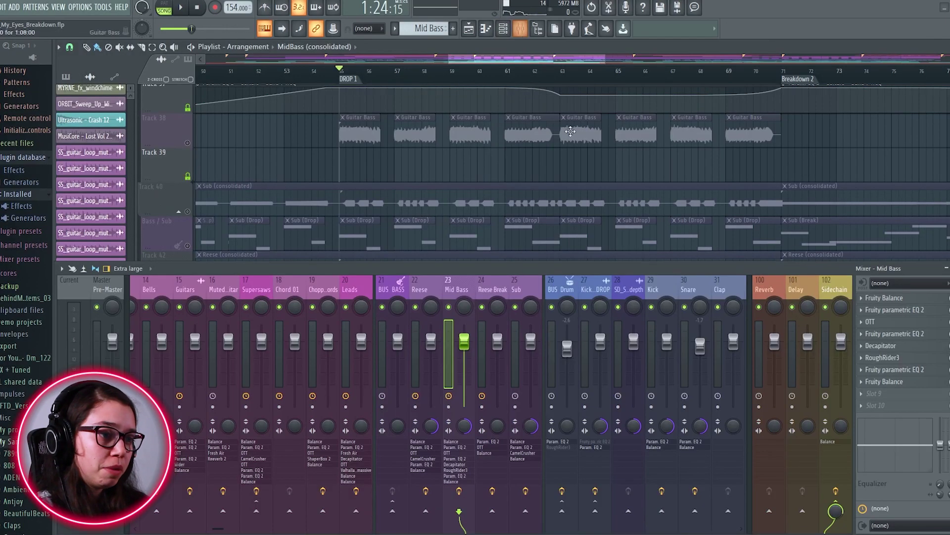
left_click(886, 314)
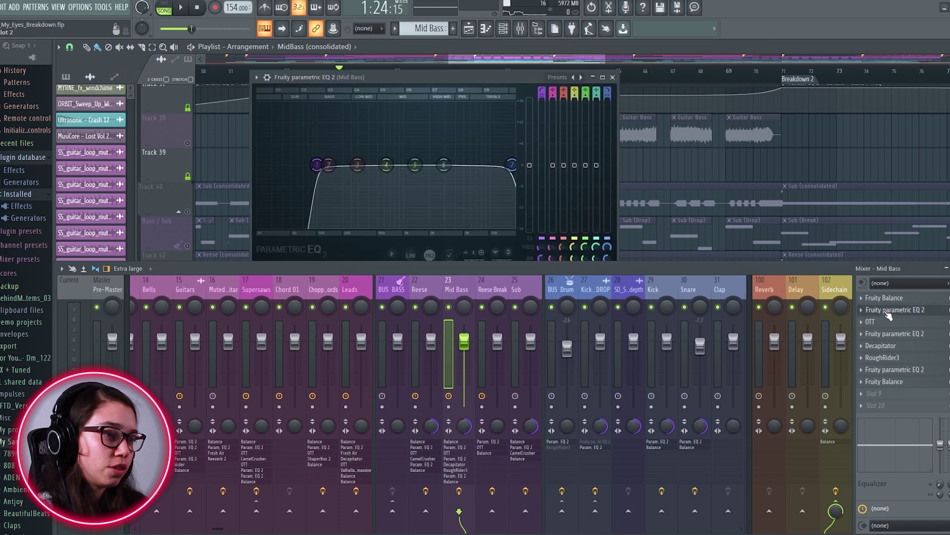
left_click_drag(405, 81, 424, 76)
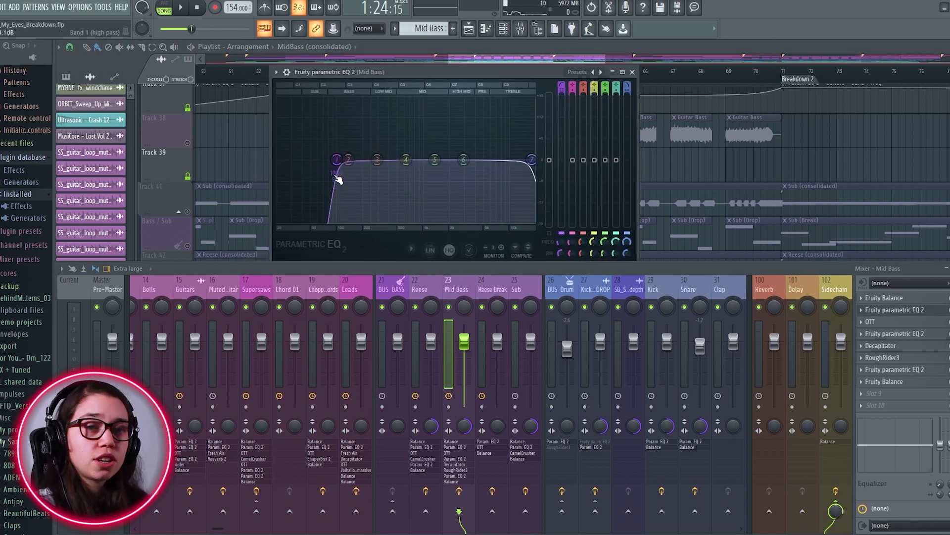
left_click(871, 309)
left_click(871, 322)
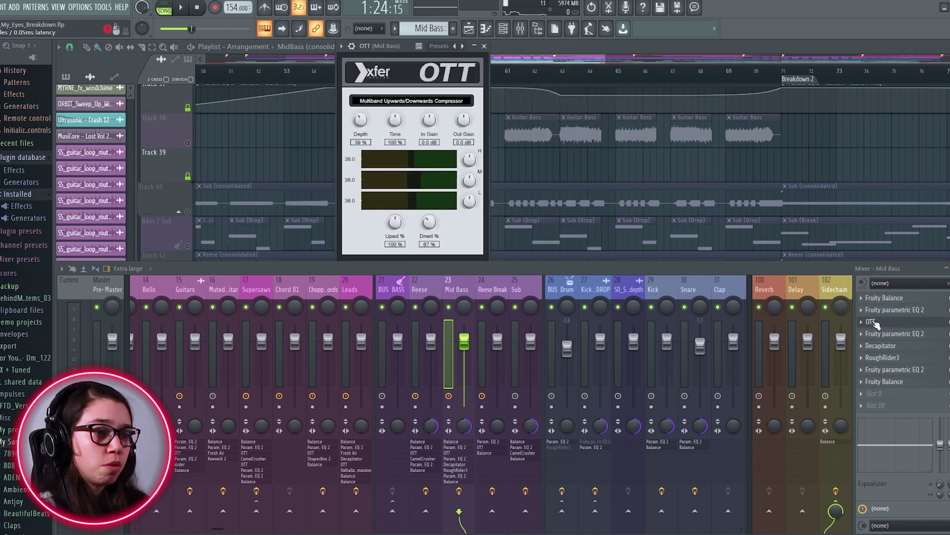
left_click(485, 46)
Inspect the second Fruity parametric EQ 2, Decapitator, RoughRider3 and the last Fruity parametric EQ 2 on the Mid Bass mixer track.
left_click(909, 333)
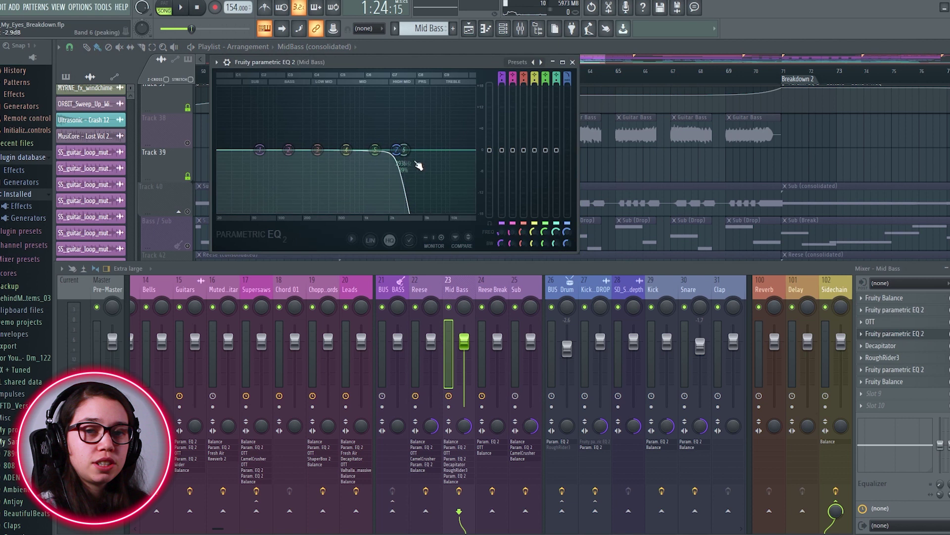
left_click(573, 63)
left_click(904, 345)
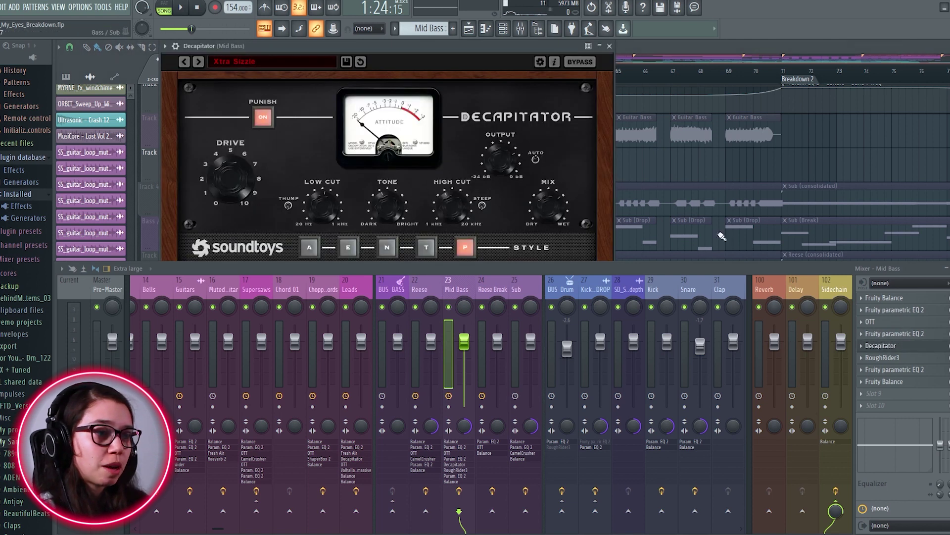
left_click(897, 359)
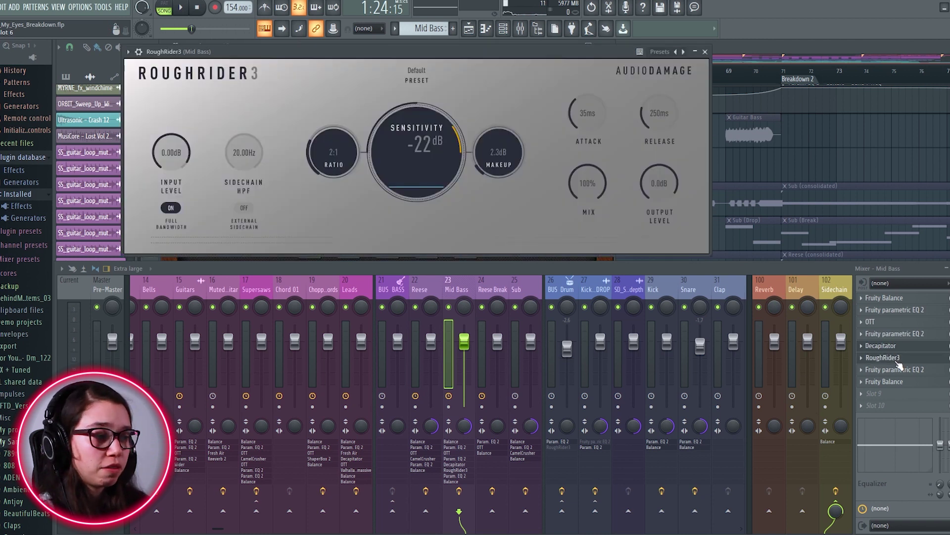
left_click(896, 370)
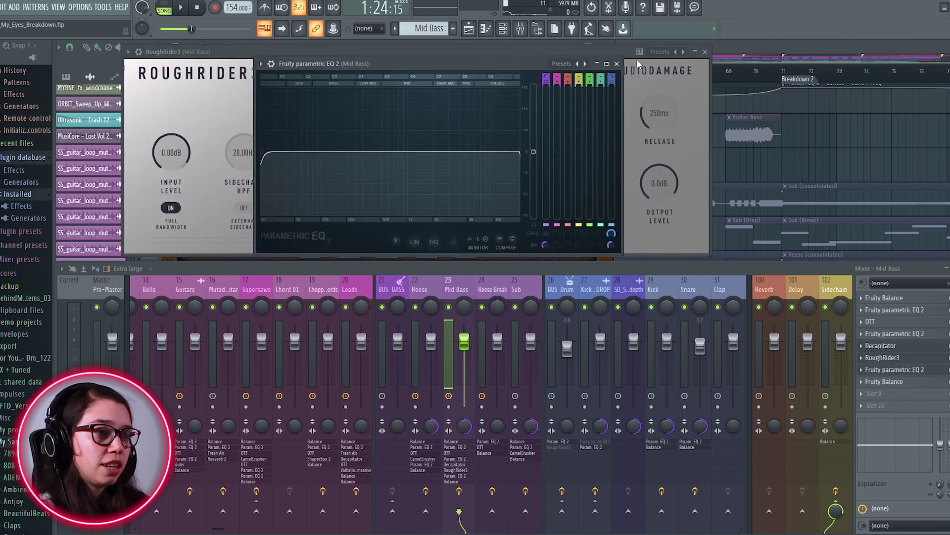
Close the Mid Bass effect windows and play the soloed kick layers on Tracks 56 and 57 around DROP 1.
left_click(617, 65)
left_click(705, 52)
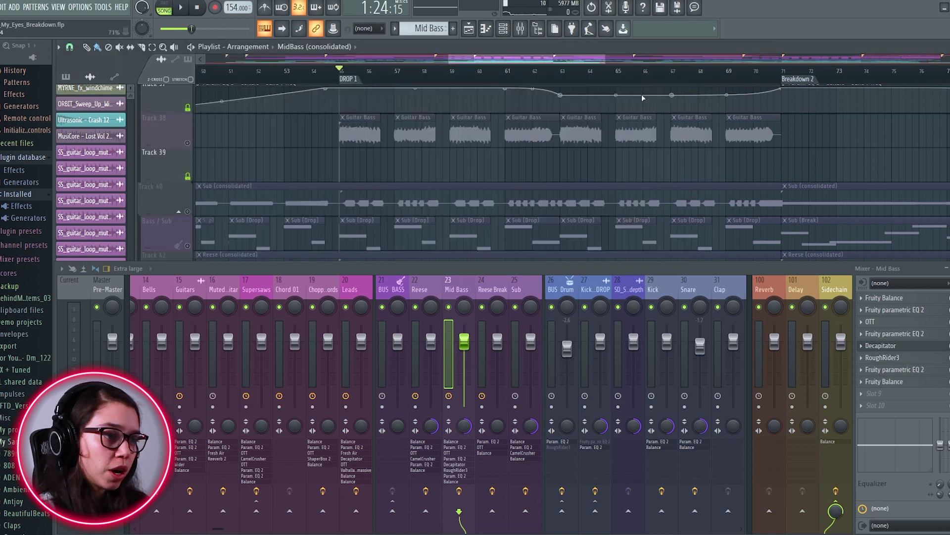
right_click(507, 199, "ctrl")
mouse_move(503, 191)
left_mouse_down()
mouse_move(496, 209)
mouse_move(485, 202)
mouse_move(511, 201)
left_mouse_up()
scroll(486, 202, "down", 3)
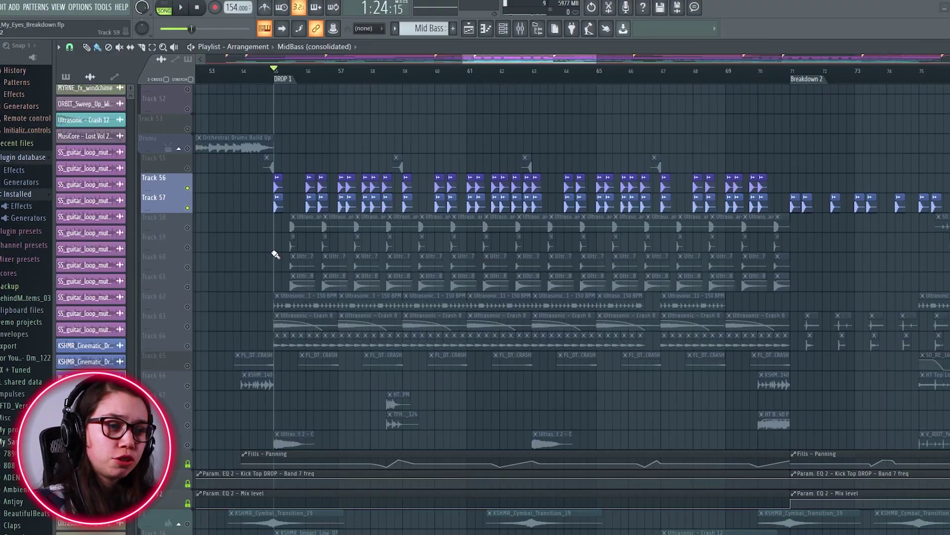
scroll(275, 254, "up", 2)
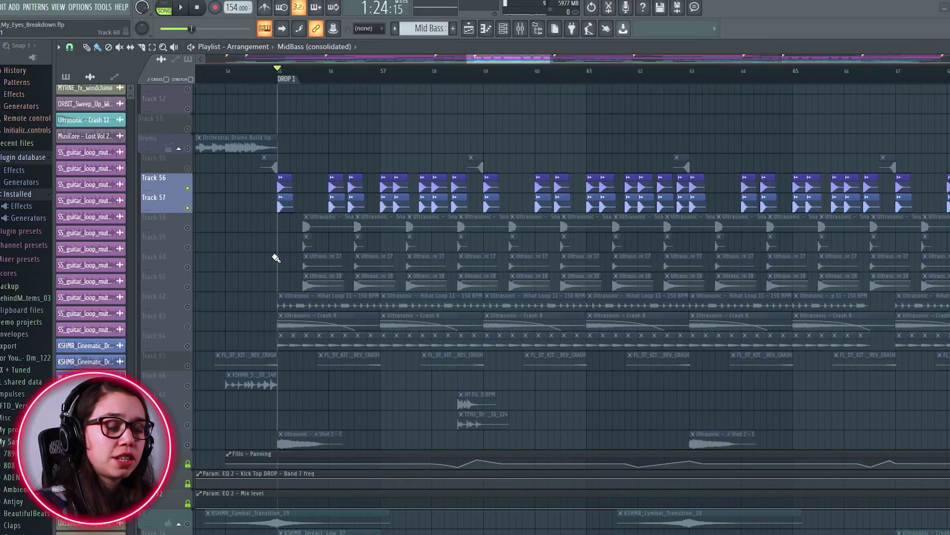
scroll(284, 259, "up", 2)
key("space")
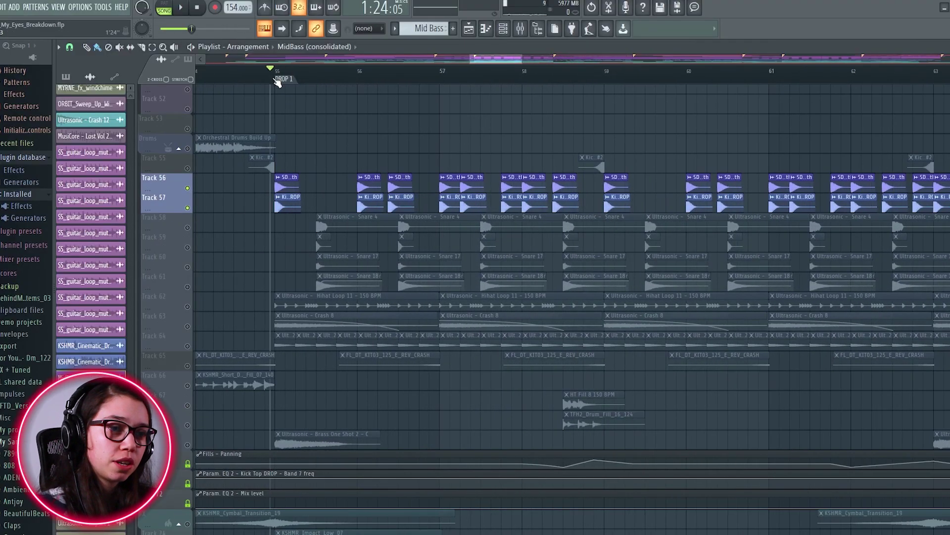
key("space")
Solo the kick layers on Tracks 56 and 57 one at a time, then restore both and play them together.
scroll(327, 241, "up", 2)
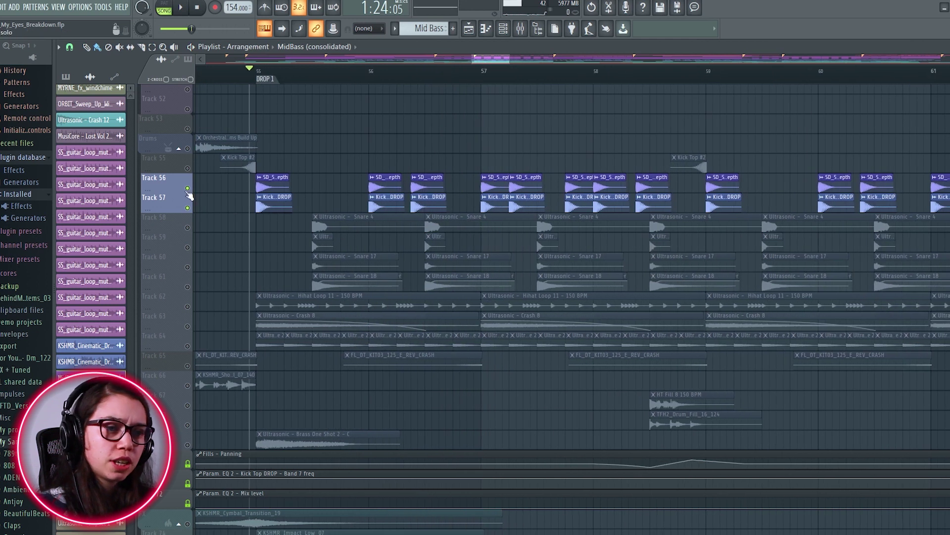
right_click(188, 189)
scroll(260, 234, "up", 2)
scroll(262, 233, "up", 1)
scroll(280, 230, "up", 2)
key("space")
right_click(188, 243)
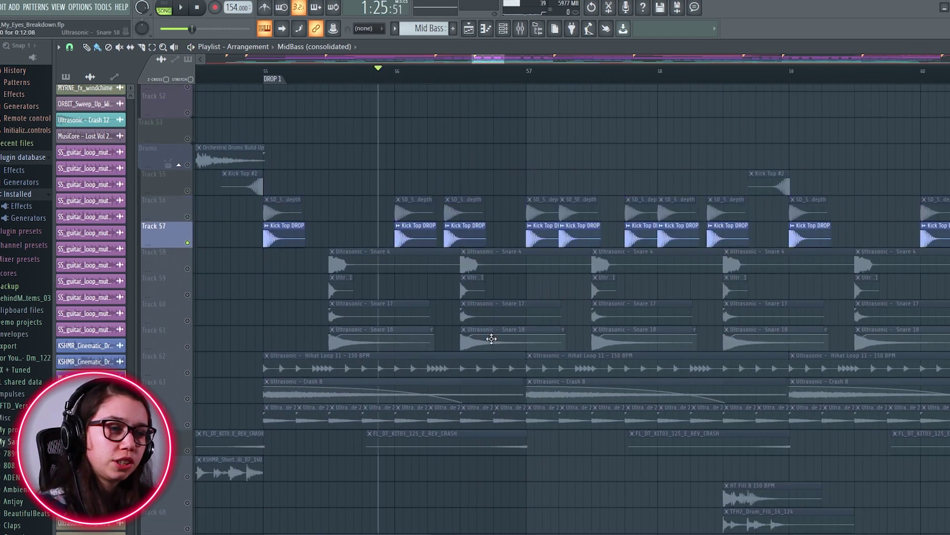
key("space")
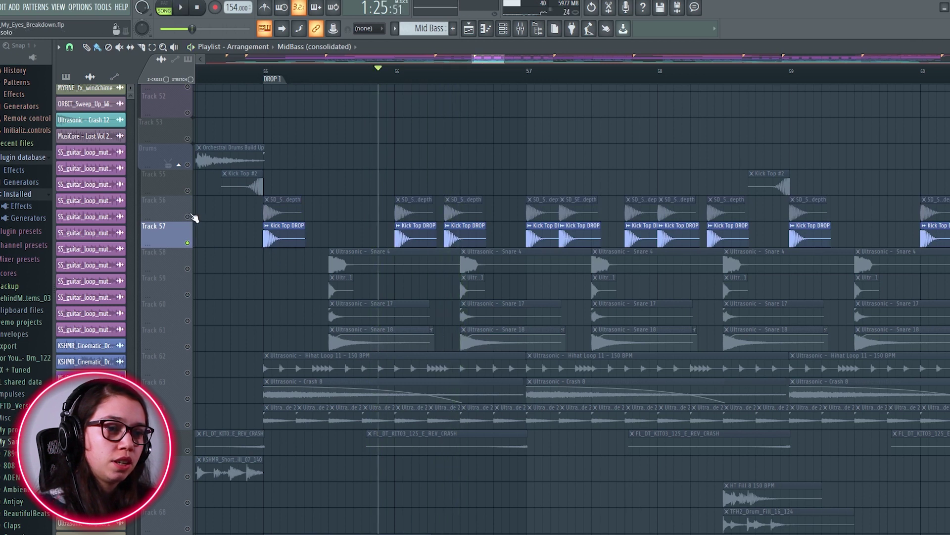
left_click(188, 216)
key("space")
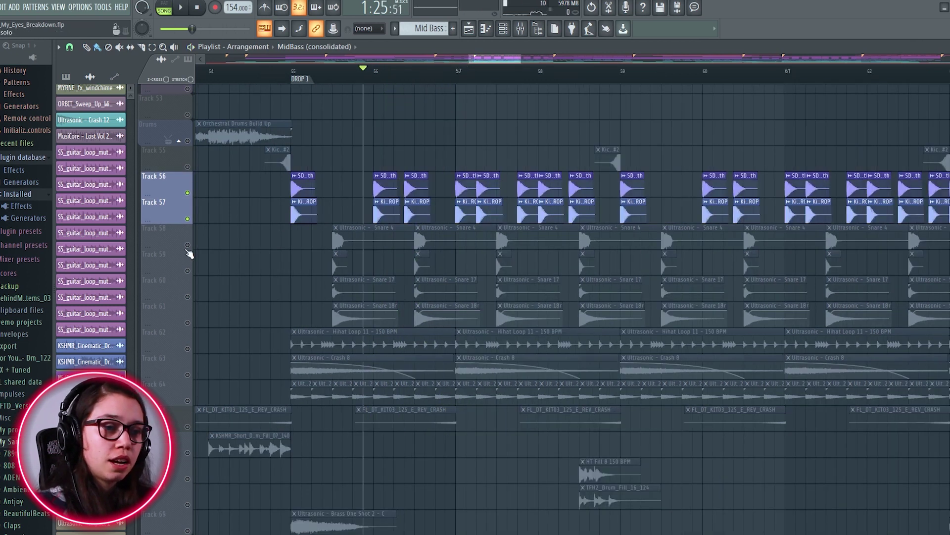
Solo each snare layer on Tracks 58 to 61 in turn during playback, then play all four layers together.
right_click(188, 244)
left_click(323, 77)
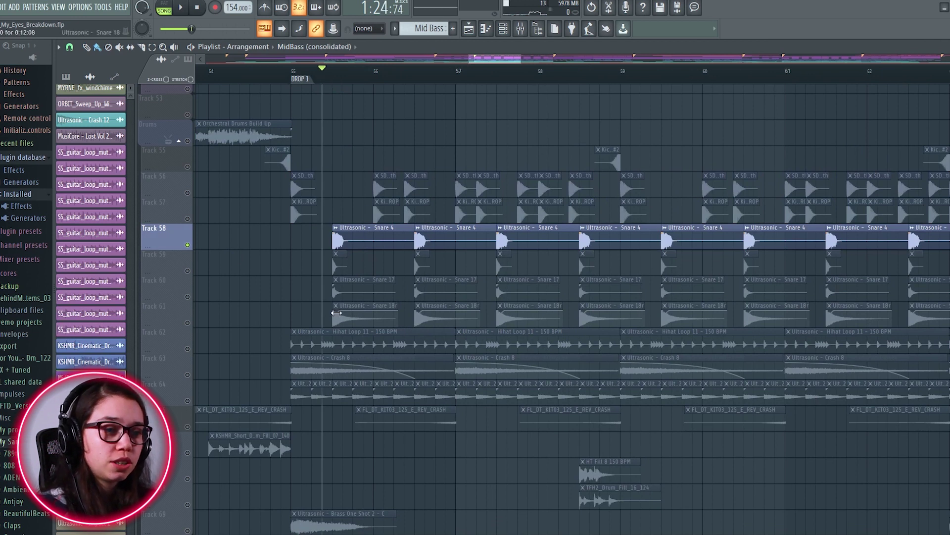
scroll(373, 328, "up", 2)
key("space")
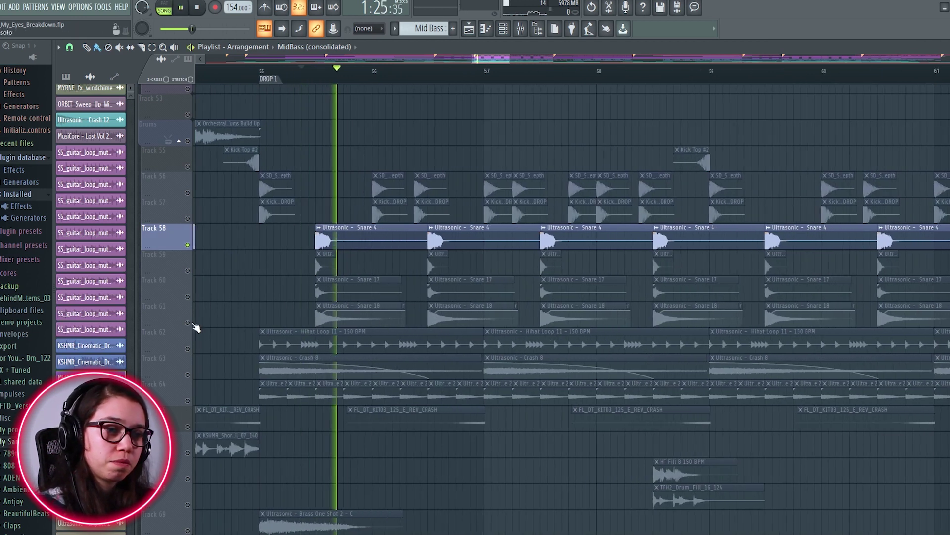
right_click(188, 271)
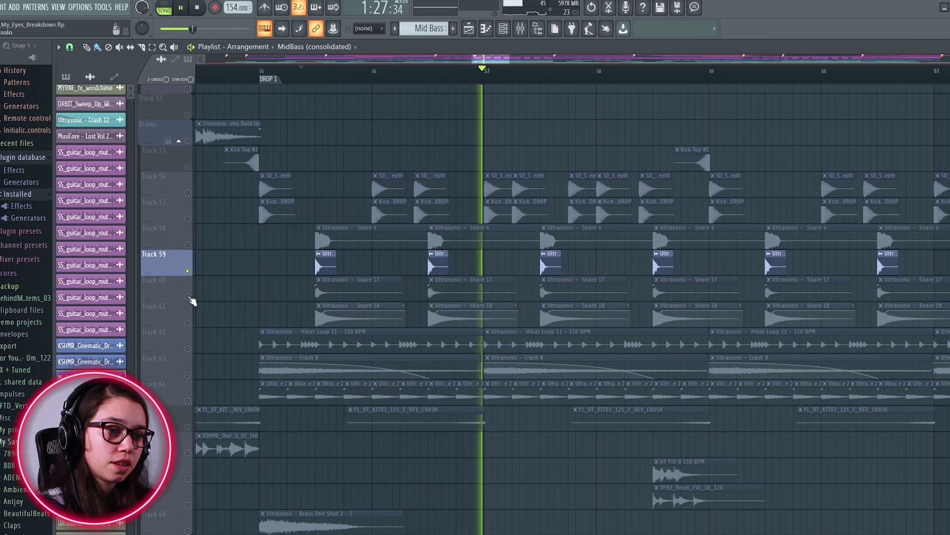
right_click(188, 297)
right_click(187, 322)
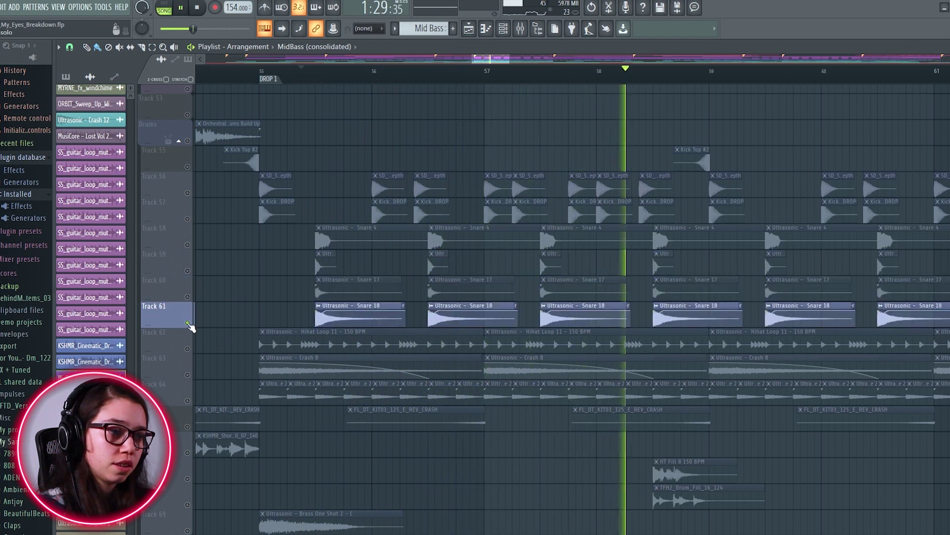
left_click_drag(193, 300, 195, 244)
key("space")
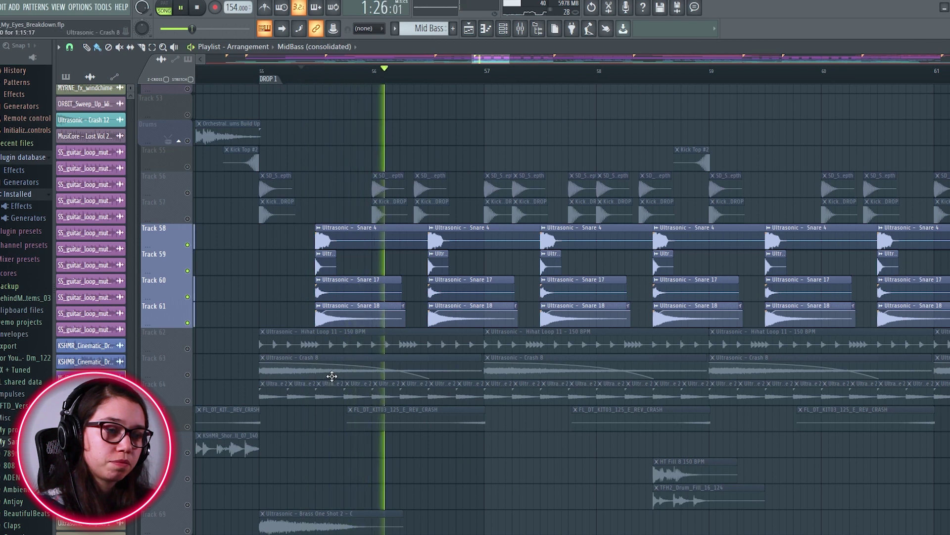
Unmute the Kick Top #2 clips on Track 55 and play them with the kick and snare layers.
scroll(332, 376, "down", 3)
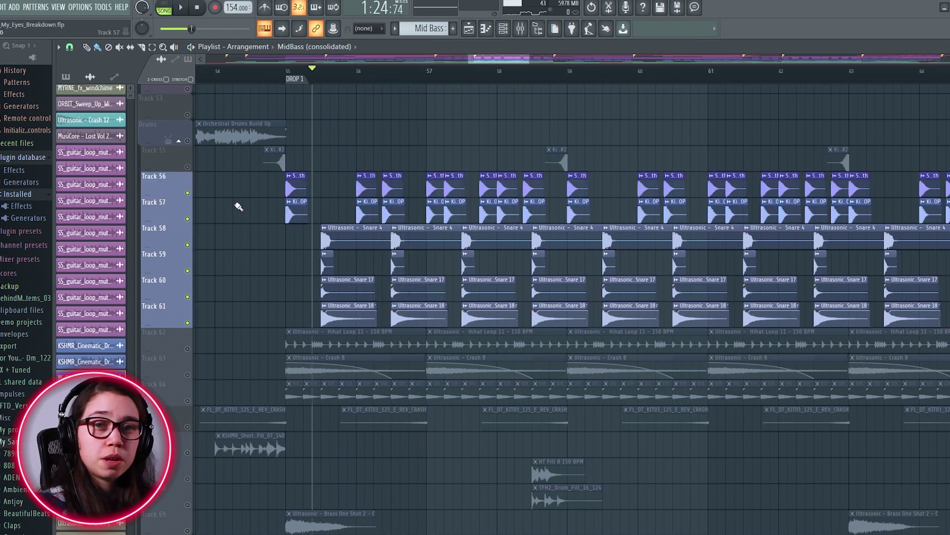
left_click(188, 166)
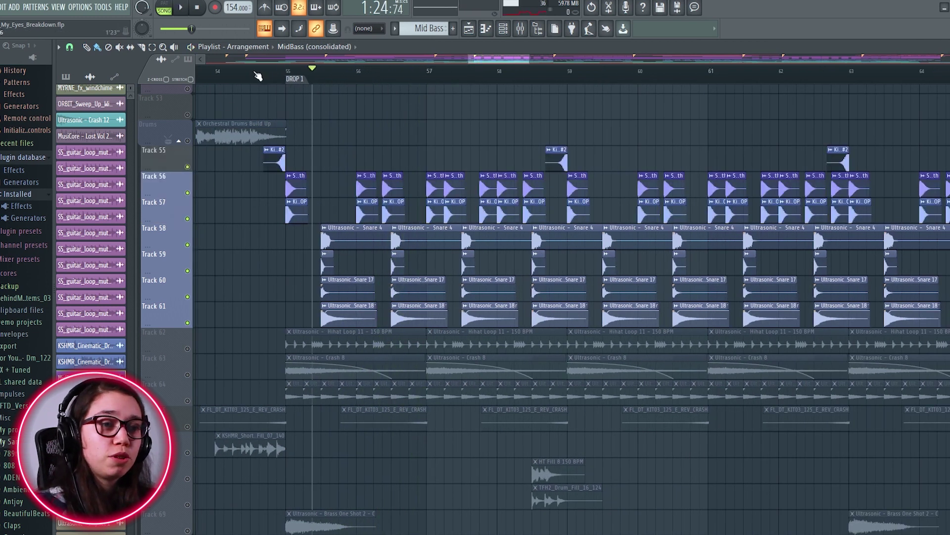
key("space")
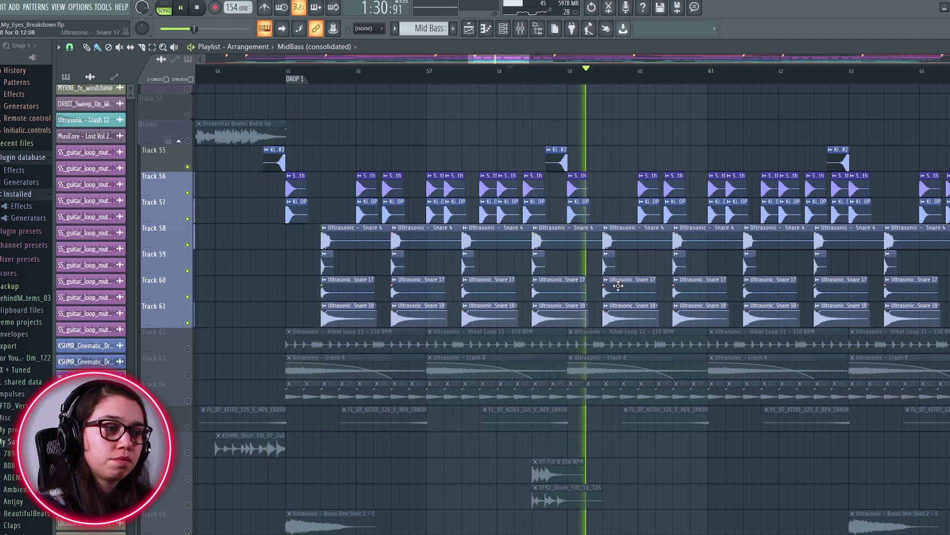
key("space")
Unmute the Ultrasonic Hihat Loop 11 on Track 62 and play it with the kicks and snares.
scroll(460, 307, "down", 4, "ctrl")
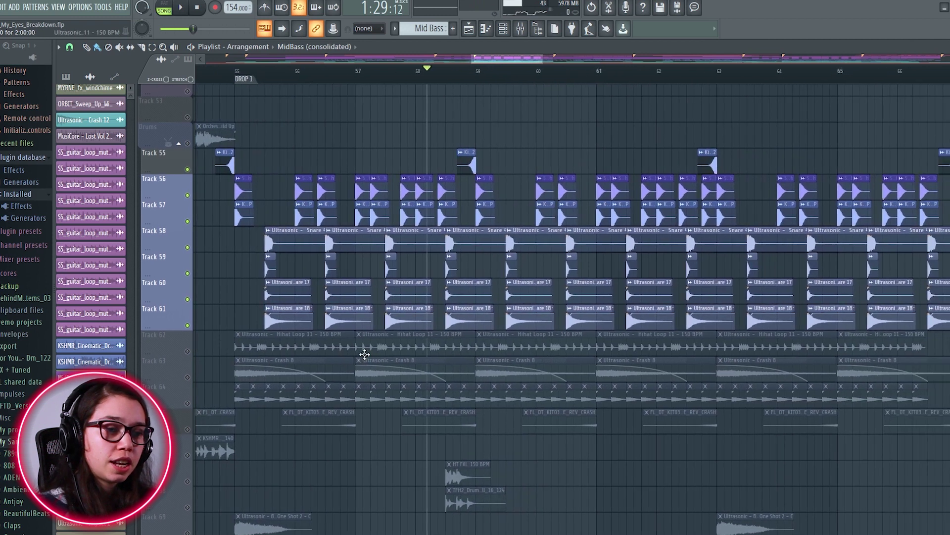
left_click(189, 352)
key("space")
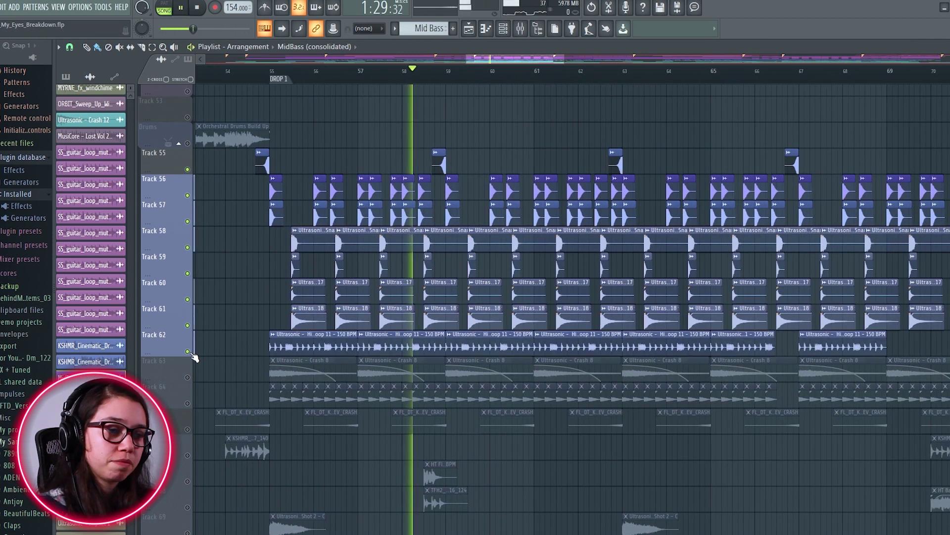
scroll(297, 372, "down", 2, "ctrl")
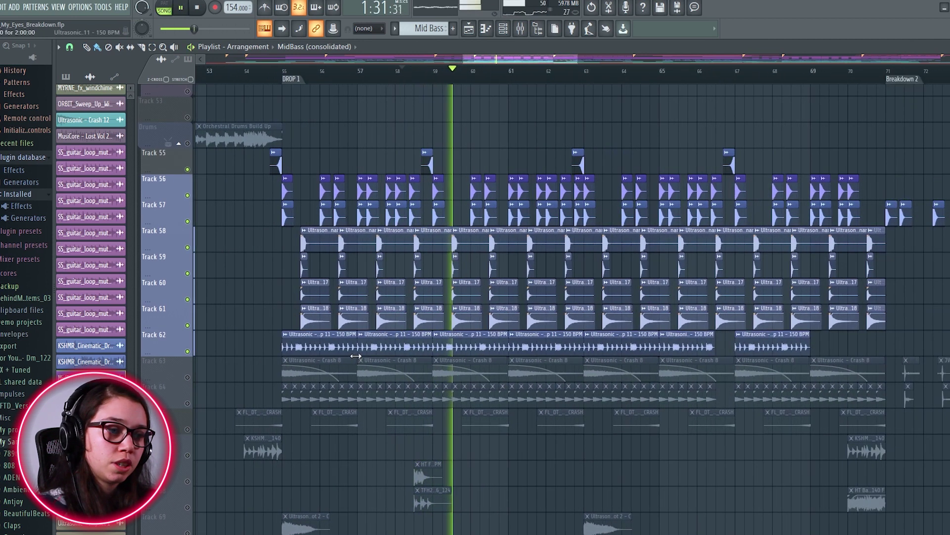
left_click_drag(389, 376, 388, 362)
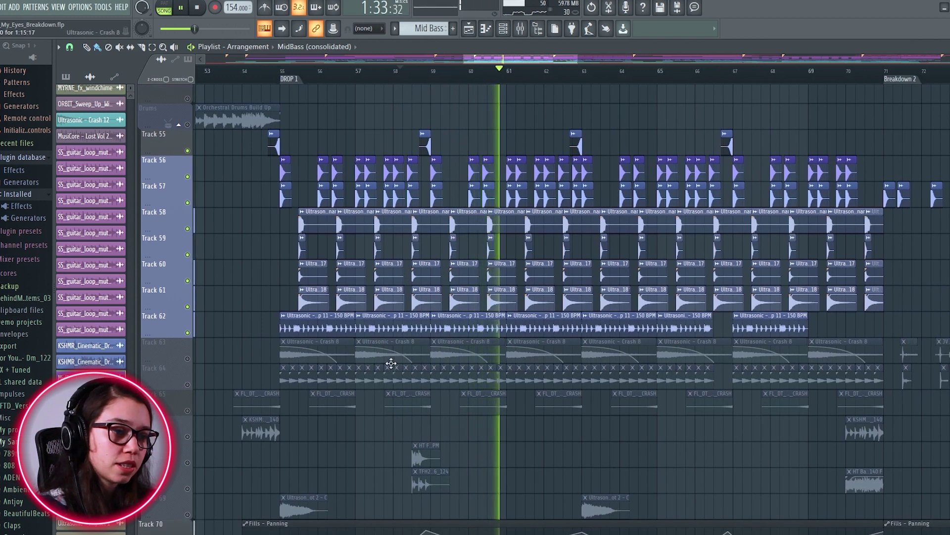
scroll(389, 363, "down", 1, "ctrl")
key("space")
Solo the Ultrasonic Crash 8 on Track 63, play it from just before DROP 1, and add the ride on Track 64.
right_click(188, 358)
scroll(269, 362, "up", 3, "ctrl")
left_click(308, 74)
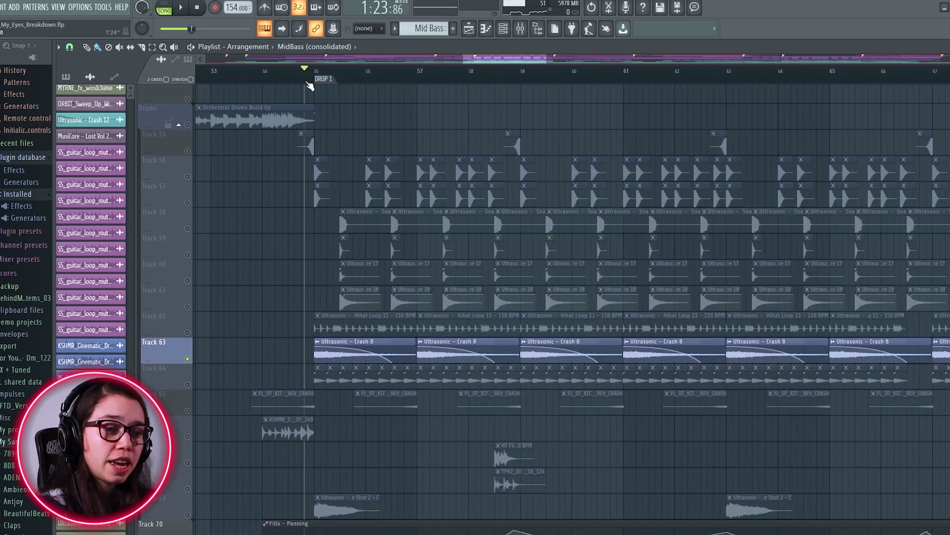
scroll(335, 312, "up", 2, "alt")
scroll(337, 317, "down", 1, "ctrl")
scroll(358, 330, "up", 1, "ctrl")
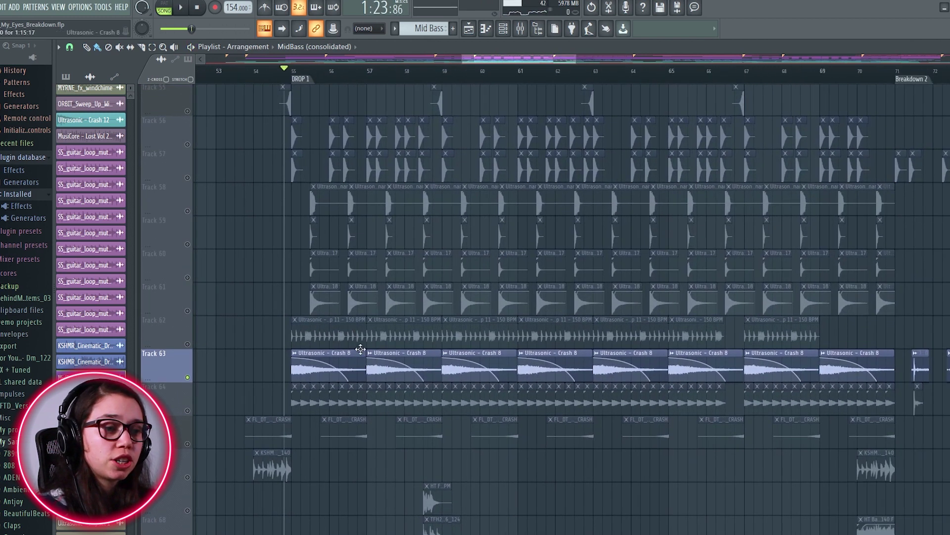
left_click(187, 410)
scroll(295, 418, "up", 2, "ctrl")
scroll(322, 426, "up", 1, "alt")
scroll(322, 426, "down", 1, "ctrl")
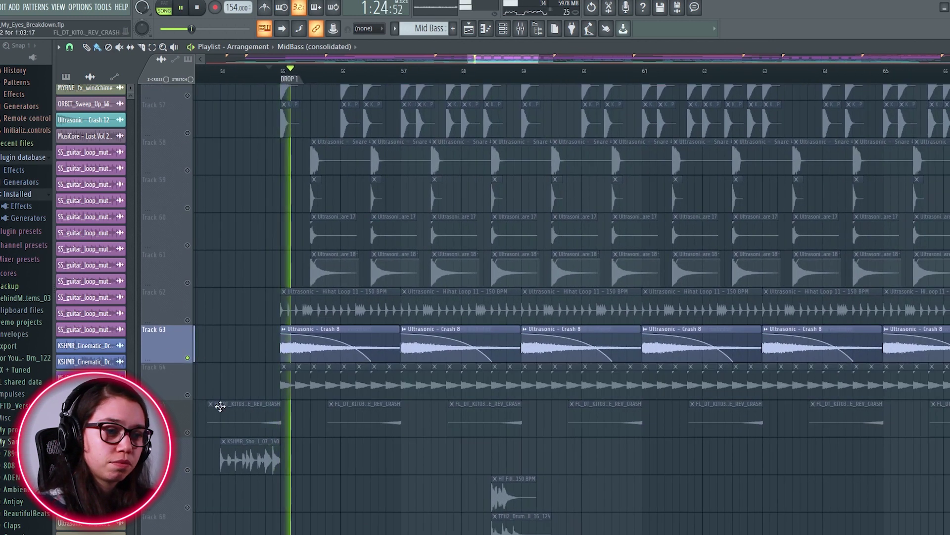
left_click(188, 395)
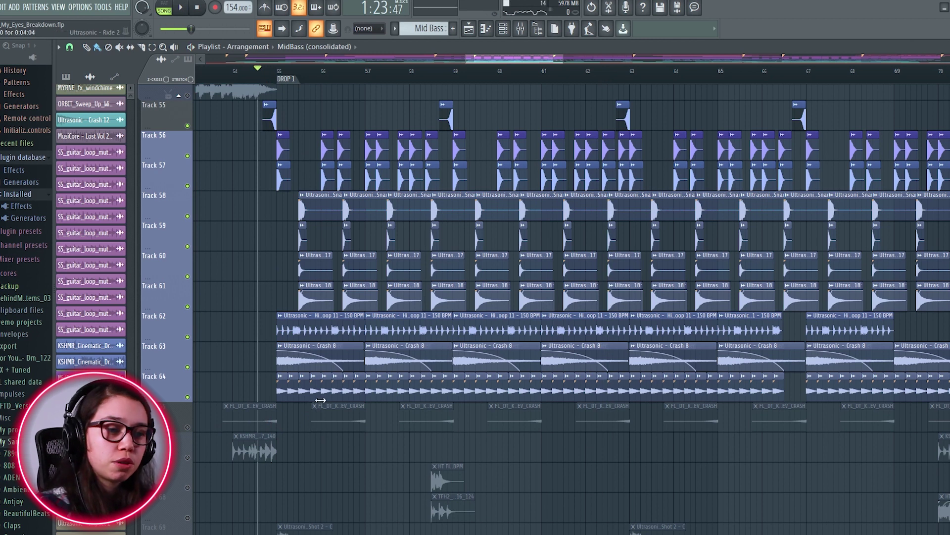
Unmute the reverse crash clips on Track 65 and play them with the drums from before DROP 1.
left_click(187, 427)
key("space")
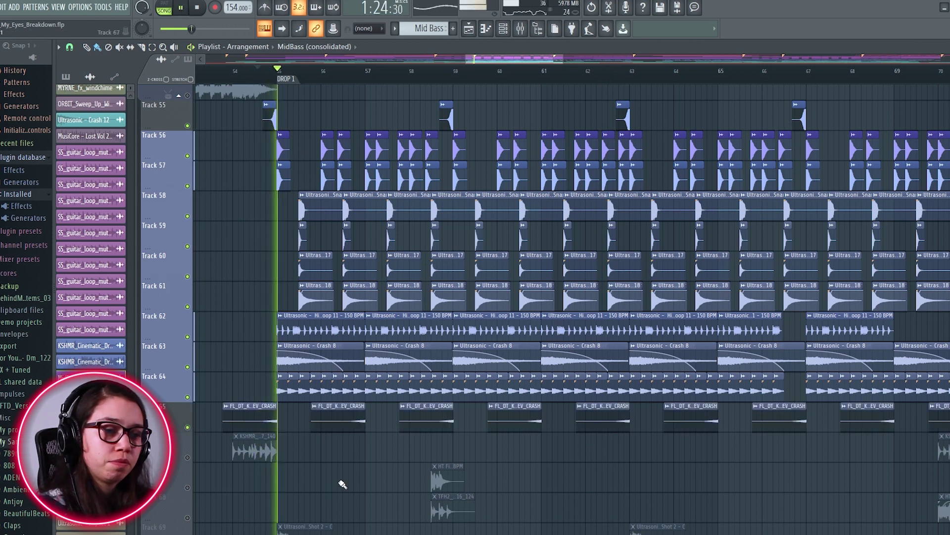
scroll(333, 462, "down", 2, "ctrl")
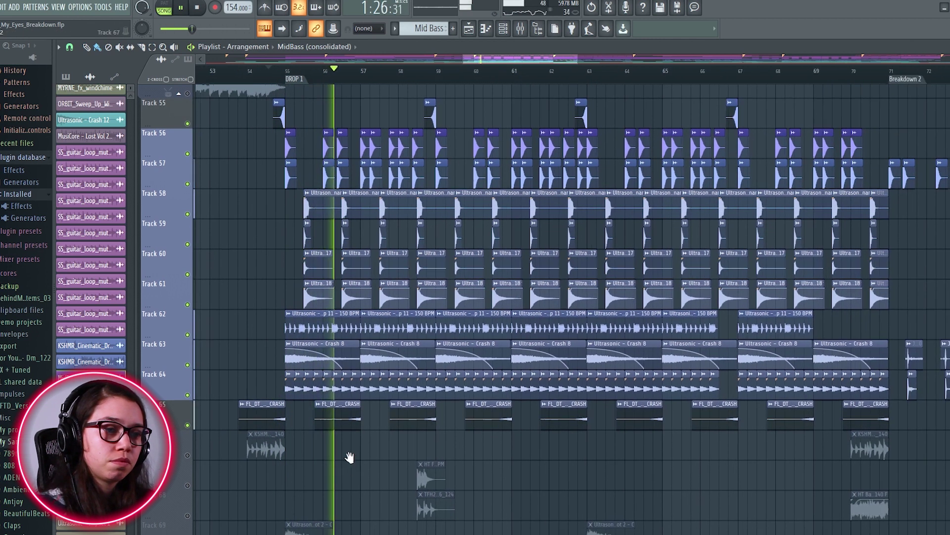
scroll(349, 451, "down", 1)
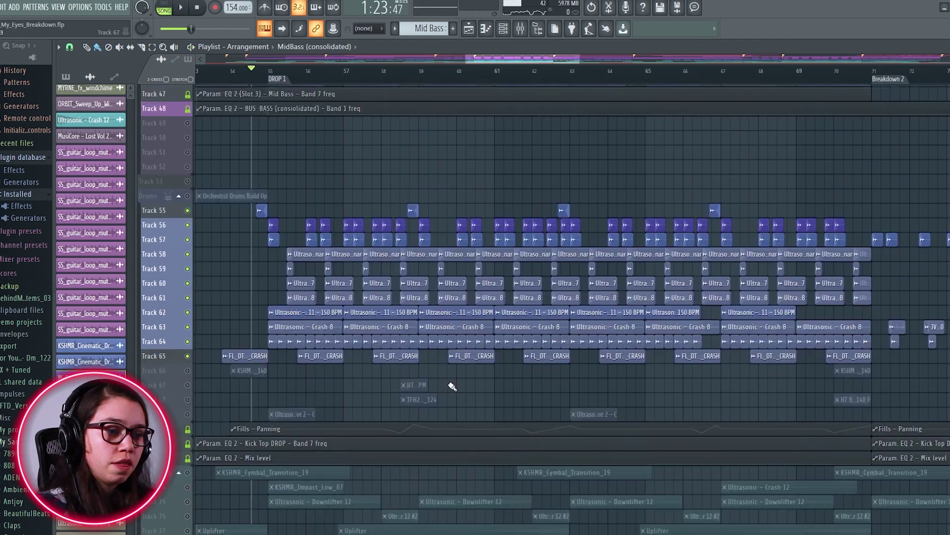
Unmute the drum fills on Tracks 66 to 68 and play them with the other drum layers.
scroll(410, 402, "down", 1, "ctrl")
scroll(333, 433, "up", 1, "alt")
scroll(329, 404, "up", 2, "ctrl")
left_click_drag(333, 390, 349, 394)
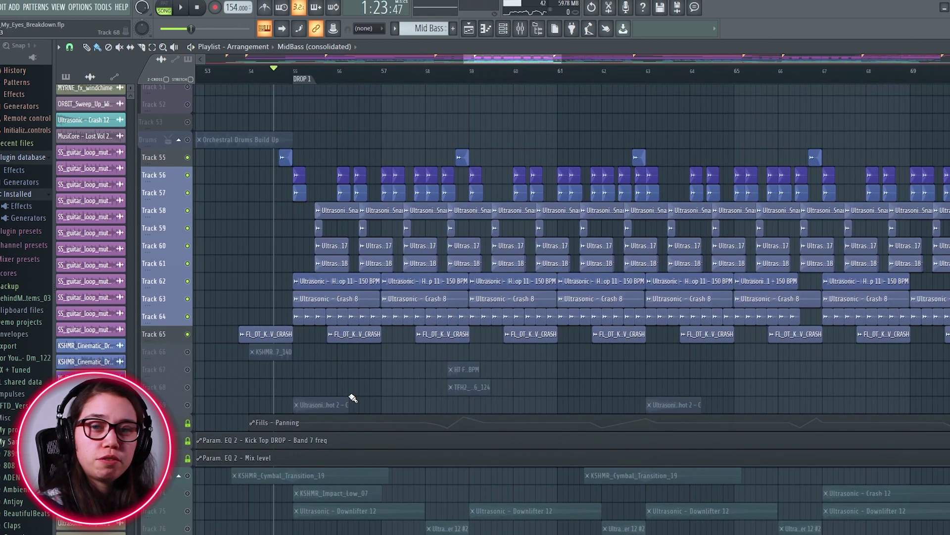
left_click(188, 352)
key("space")
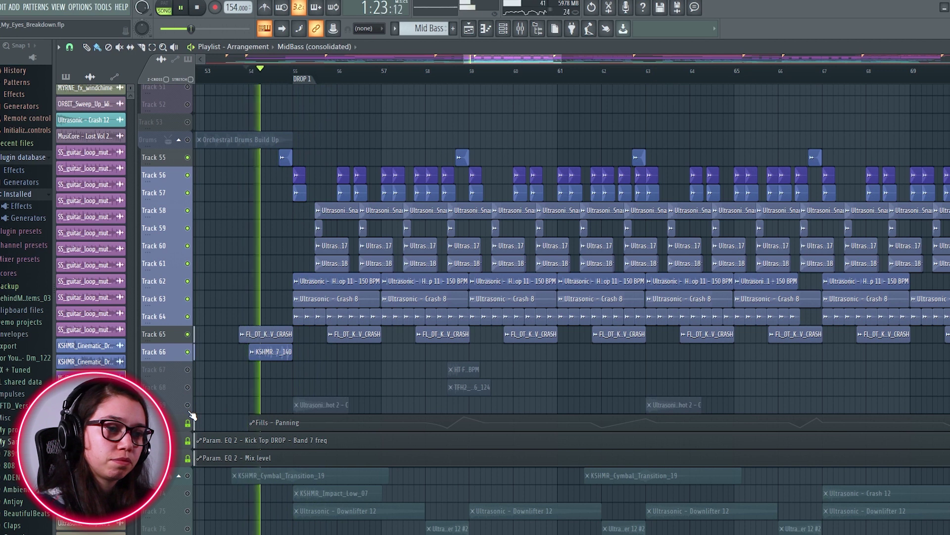
left_click_drag(187, 369, 187, 387)
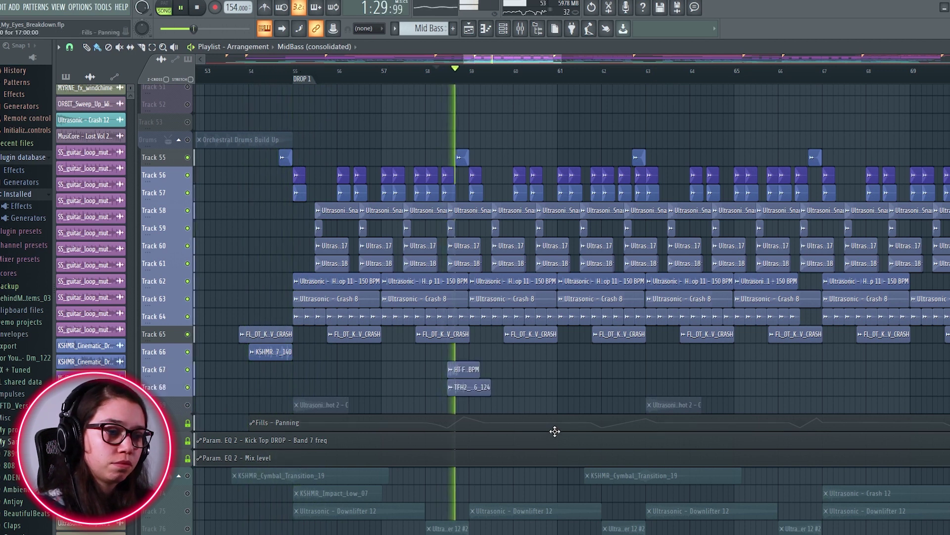
Add the Ultrasonic Brass One Shot 2 on Track 69 and play it with the full set of drum layers.
scroll(529, 362, "down", 1, "ctrl")
left_click_drag(529, 361, 509, 350)
key("space")
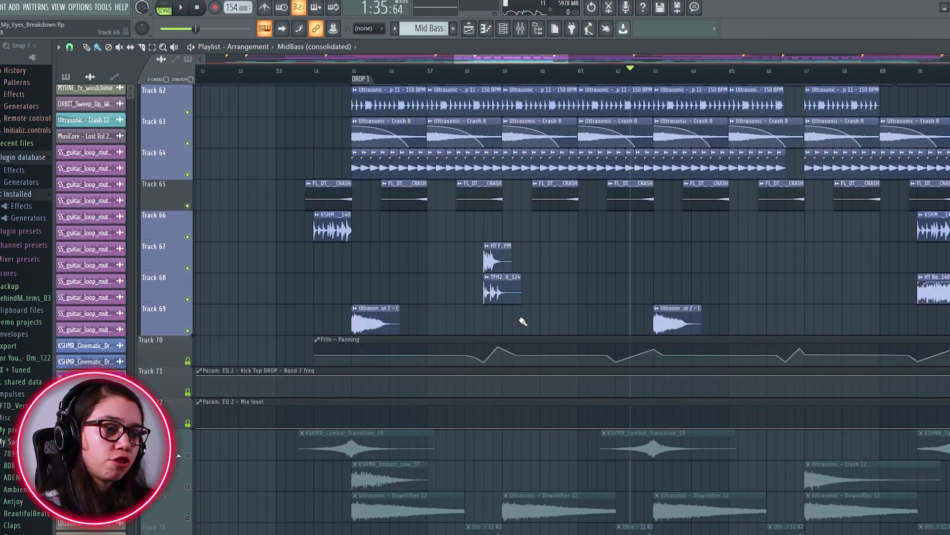
scroll(508, 300, "up", 1, "ctrl")
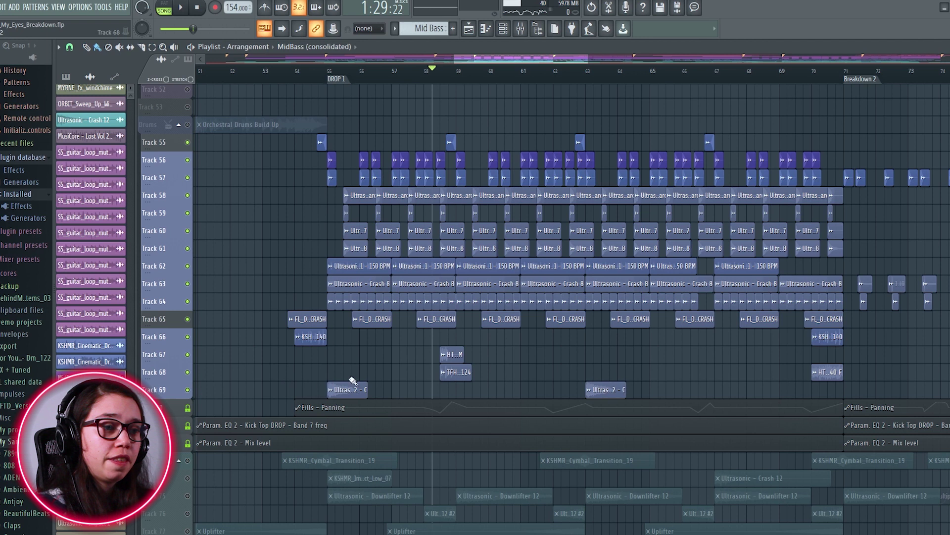
scroll(353, 380, "down", 2)
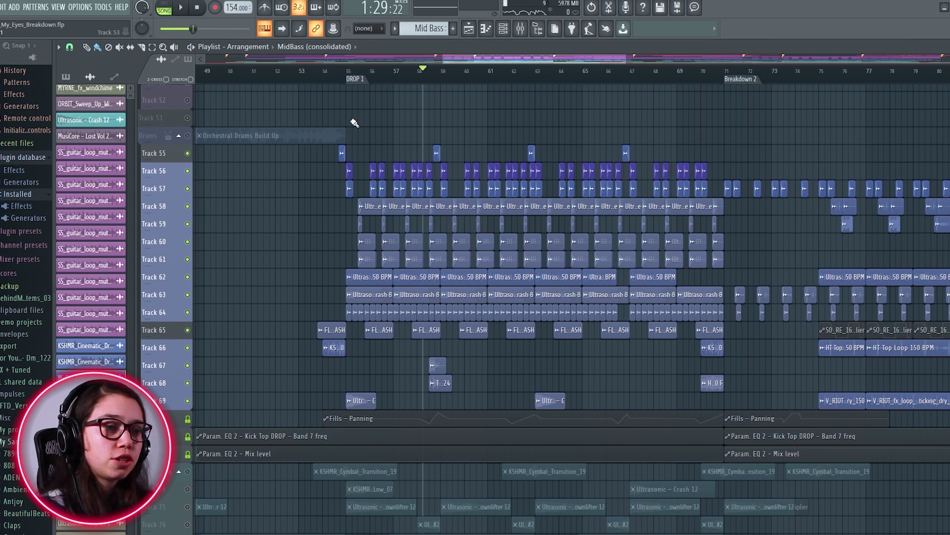
key("space")
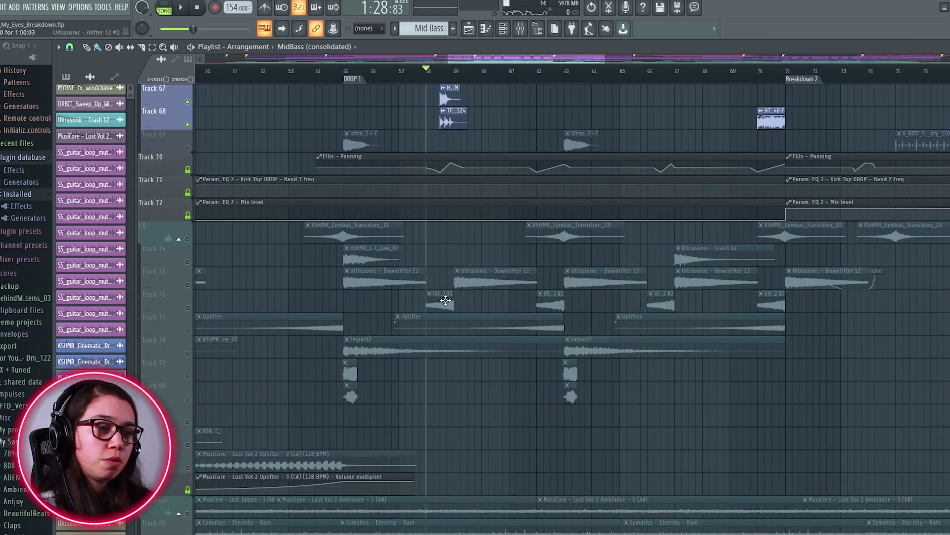
Solo the KSHMR_Cymbal_Transition_19 clips on the FX track and play them from just before DROP 1.
scroll(446, 300, "down", 1)
left_click_drag(500, 315, 490, 330)
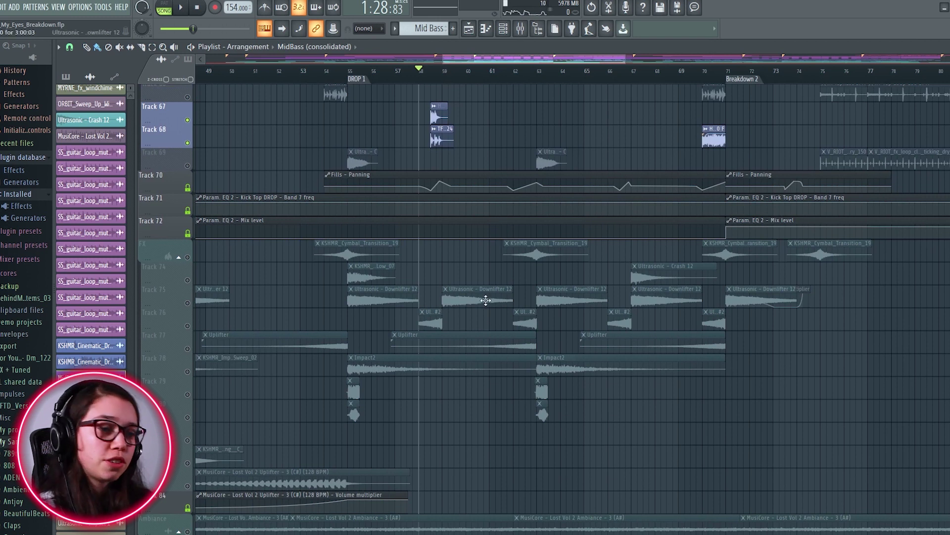
scroll(409, 302, "up", 1)
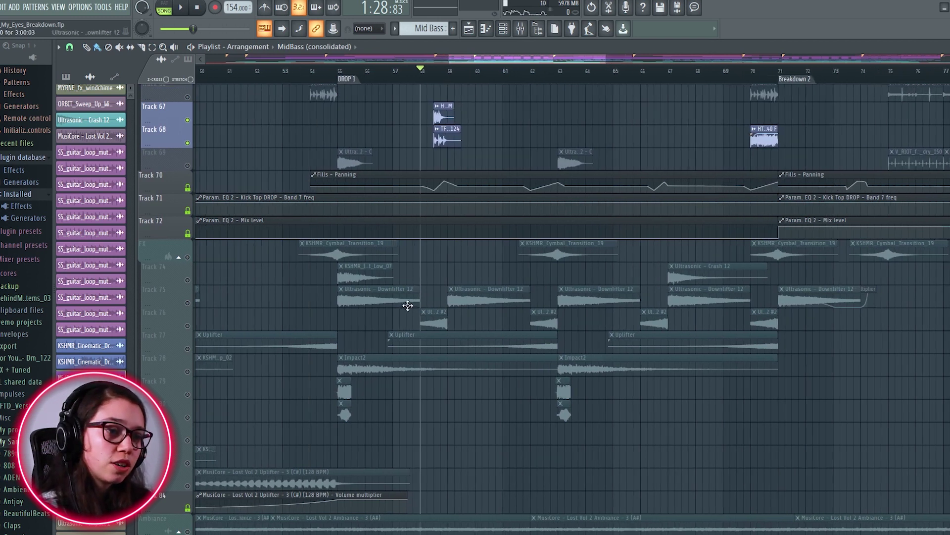
left_click(188, 258)
left_click(312, 71)
key("space")
scroll(335, 314, "up", 1)
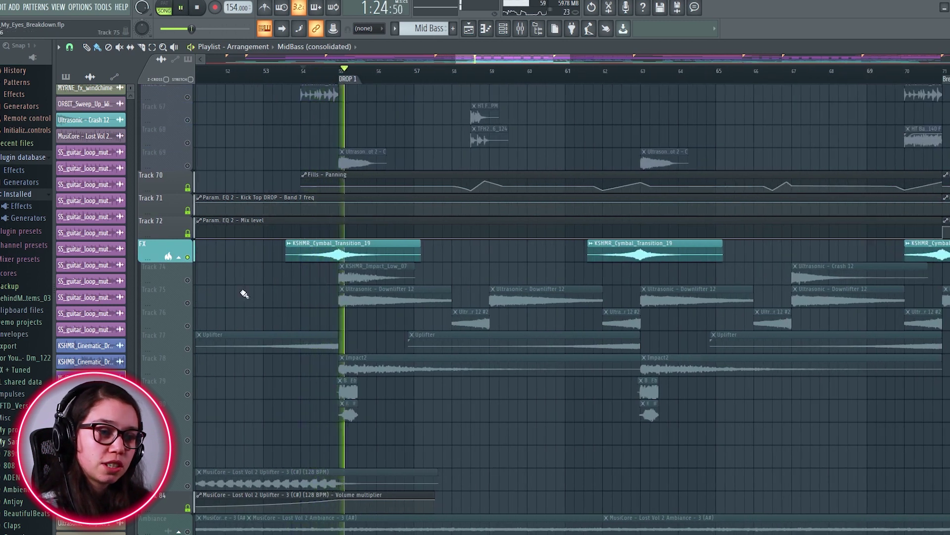
key("space")
Solo the KSHMR_Impact_Low_07 on Track 74, play it into DROP 1, and add Impact2 on Track 78.
right_click(188, 281)
key("space")
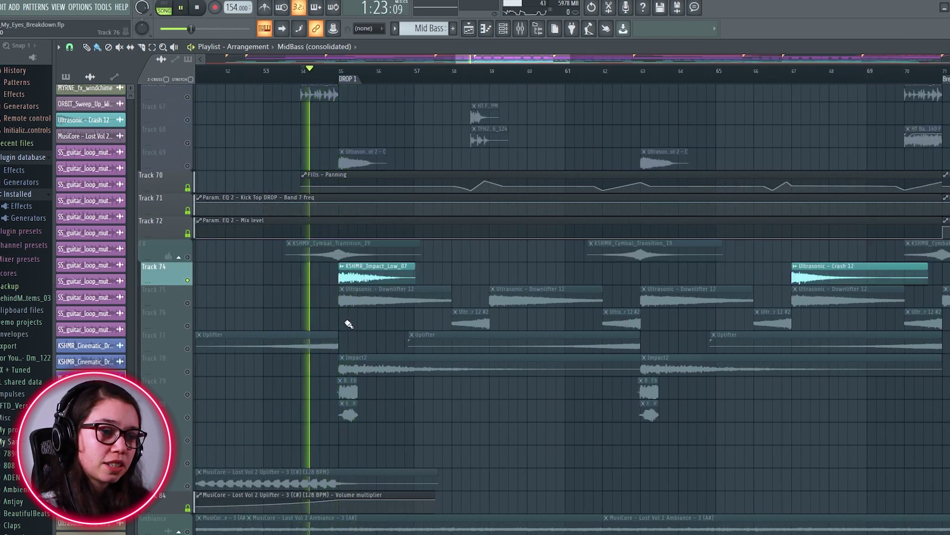
left_click(187, 372)
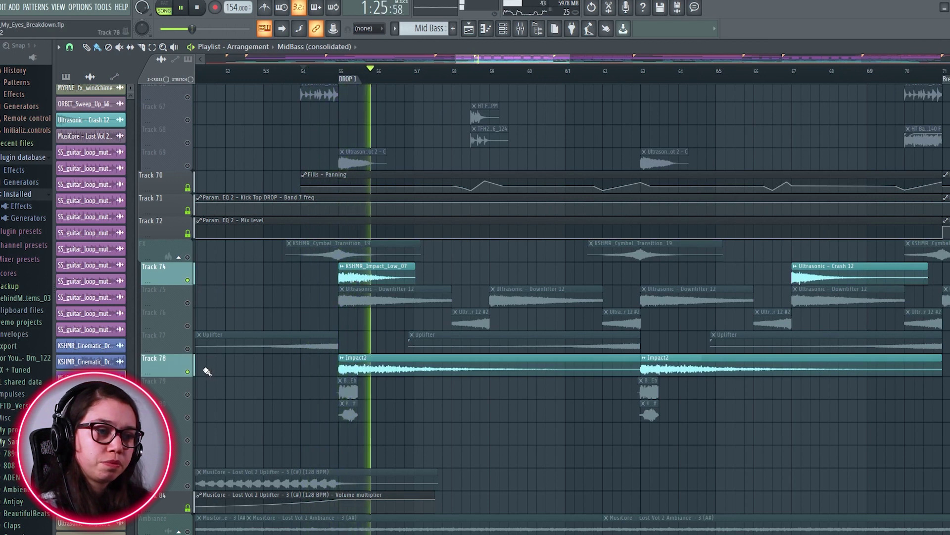
key("space")
Solo the downlifters on Track 75, add the FX track and Tracks 74, 77 and 78, and play them together.
right_click(188, 302)
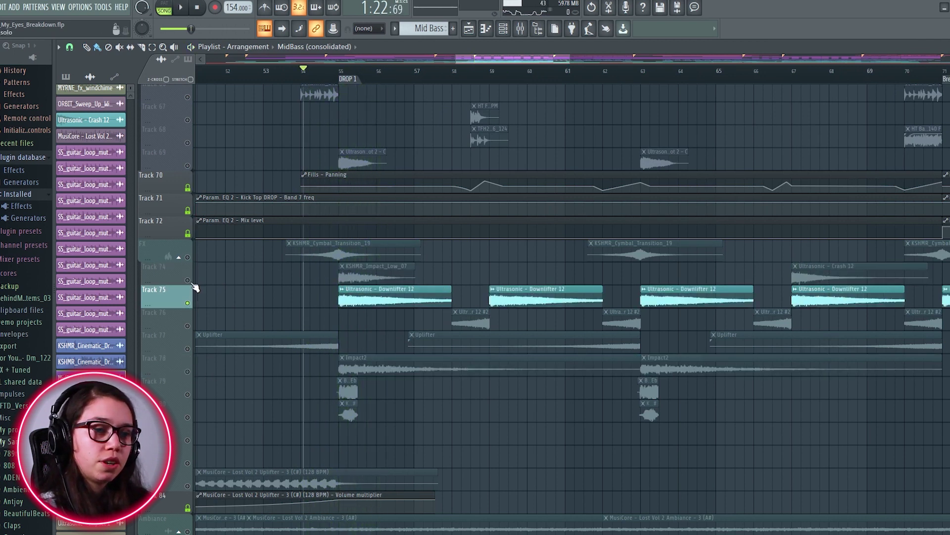
left_click(188, 281)
left_click(188, 257)
left_click(188, 348)
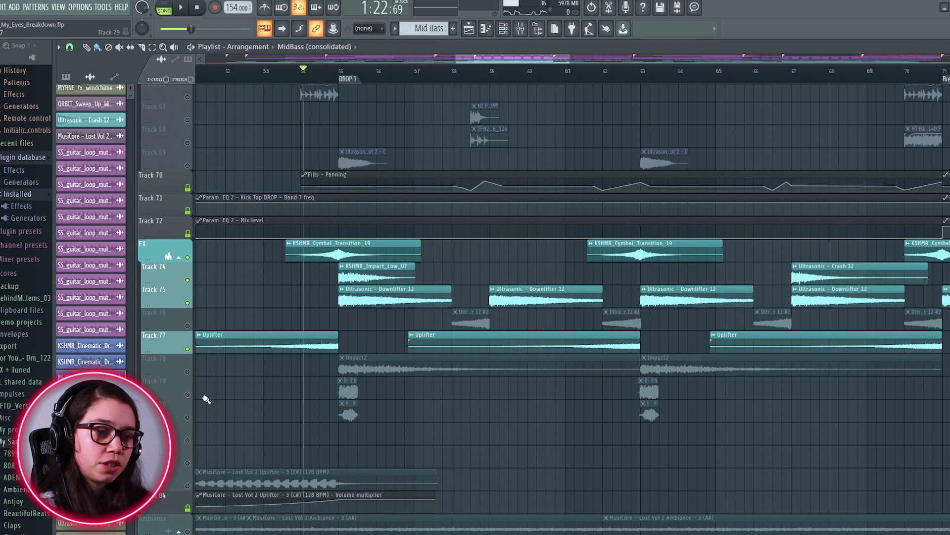
left_click(187, 371)
key("space")
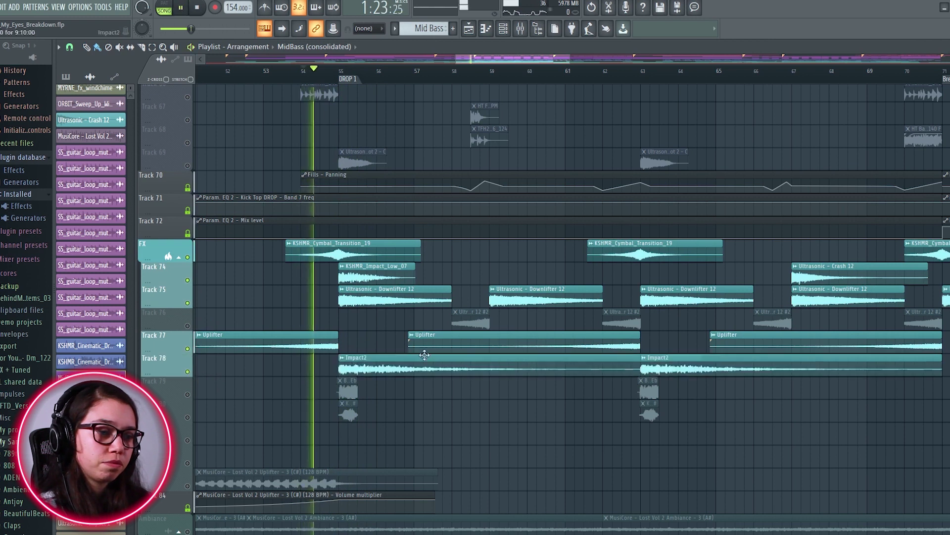
Add the Track 76 clips to the transition effects and play them from bar 58.
left_click(187, 326)
left_click(450, 75)
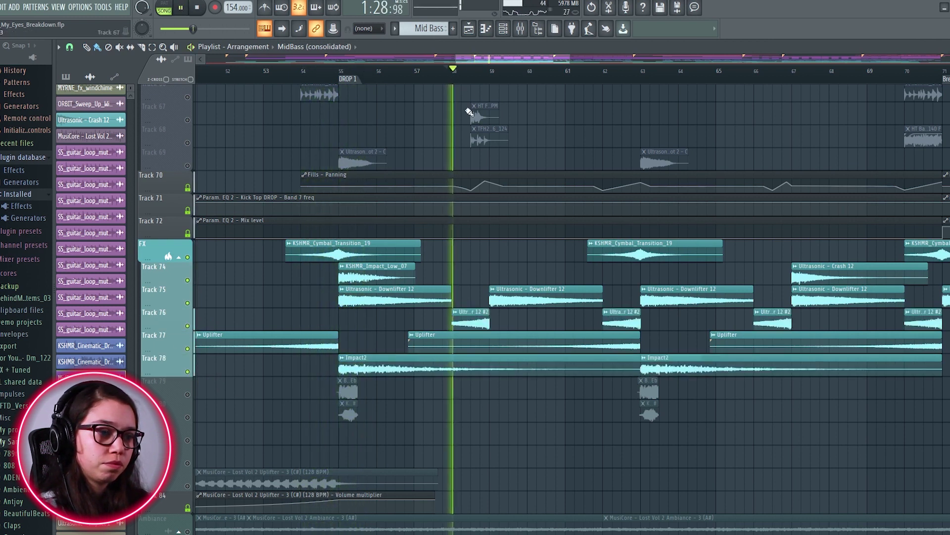
scroll(533, 337, "down", 3)
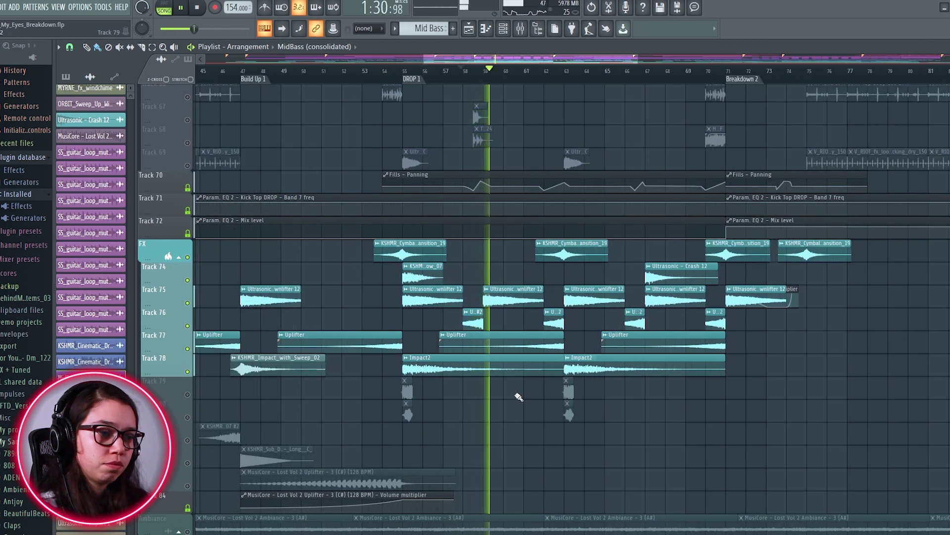
key("space")
Solo the growl sample on Track 79 and play it at the start of DROP 1.
scroll(418, 416, "up", 3)
scroll(445, 409, "down", 1)
right_click(187, 375)
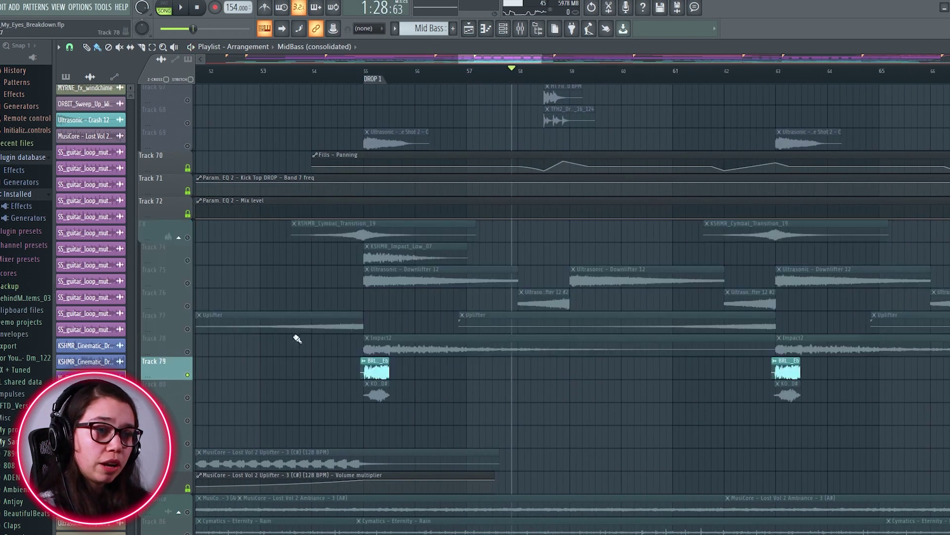
scroll(365, 80, "up", 4)
key("space")
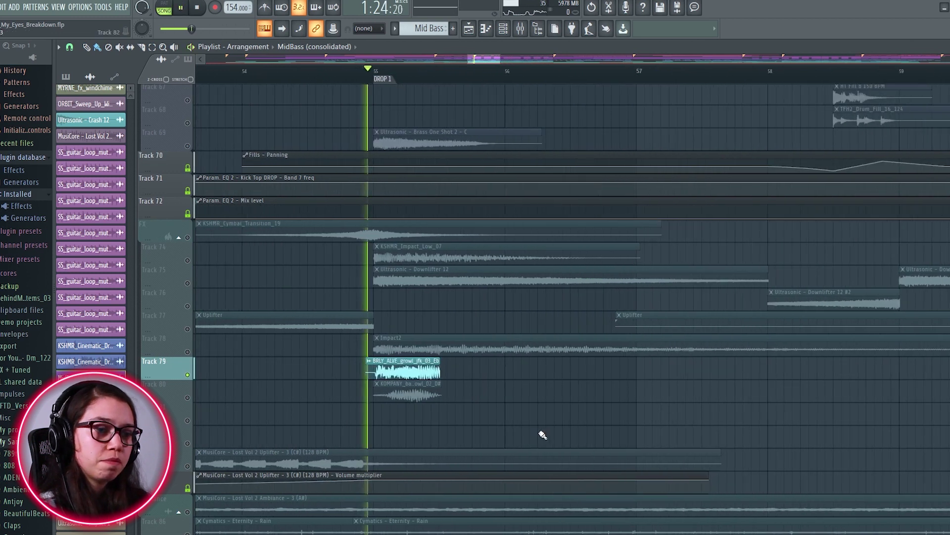
key("space")
Solo the KOMPANY growl sample on Track 80 and play it from the start of DROP 1.
right_click(187, 398)
key("space")
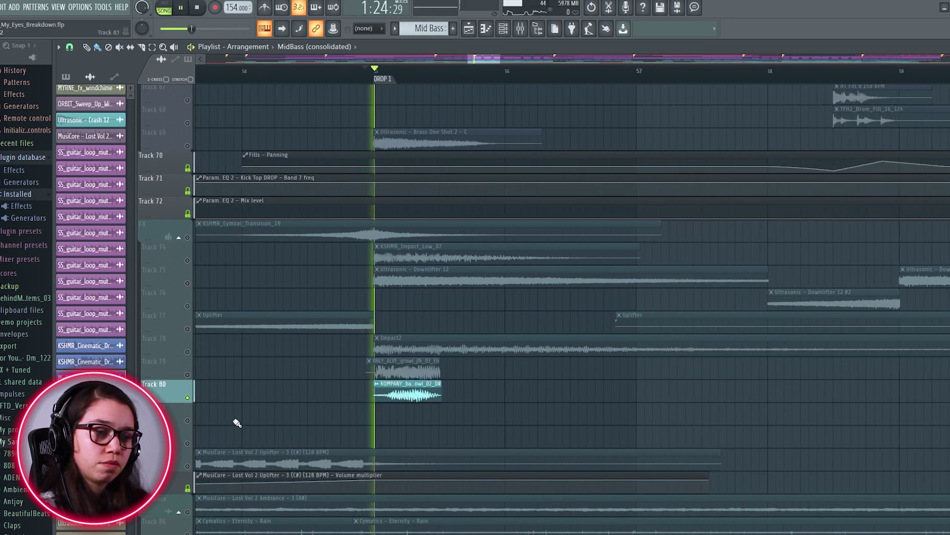
key("space")
Unmute the growl on Track 79 and the brass one shot on Track 69, and play them with the Track 80 growl.
left_click(188, 375)
scroll(366, 390, "down", 3)
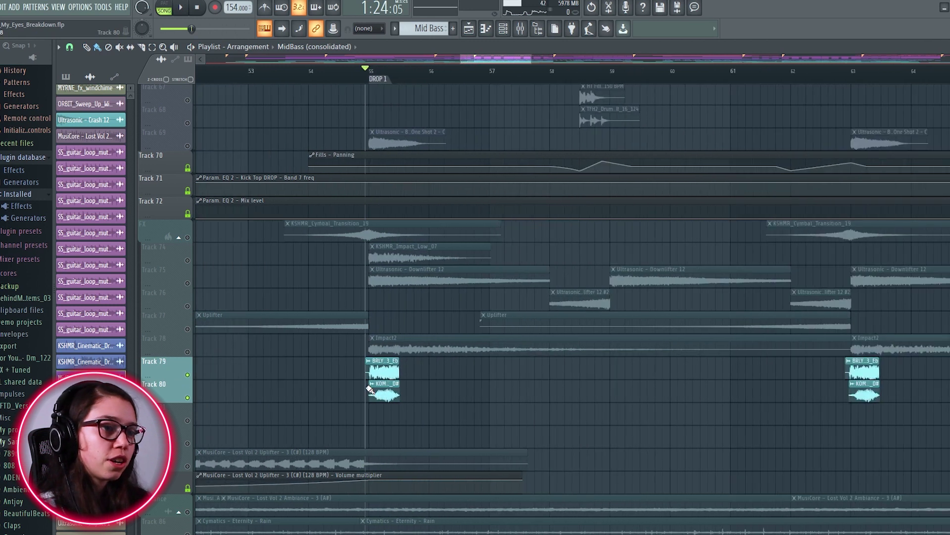
left_click(188, 147)
scroll(365, 304, "down", 3)
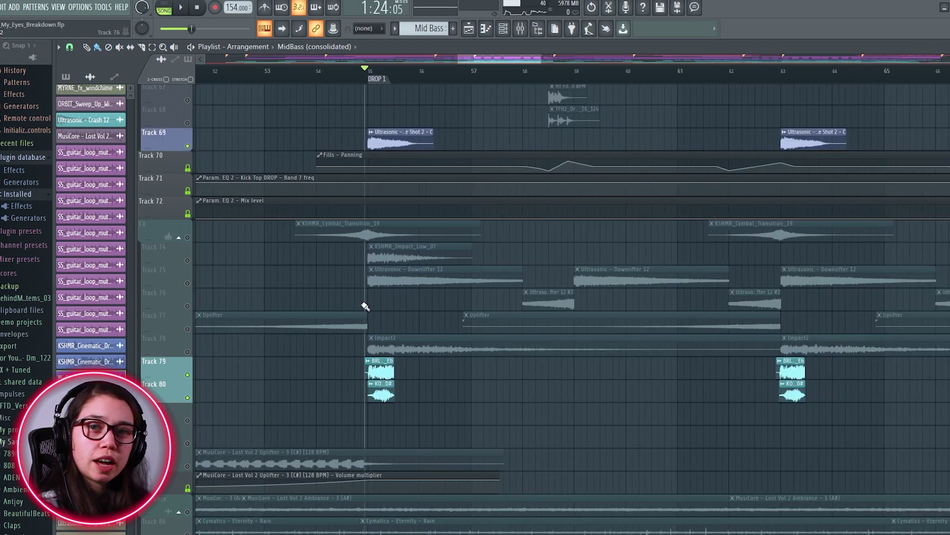
scroll(536, 372, "up", 1)
key("space")
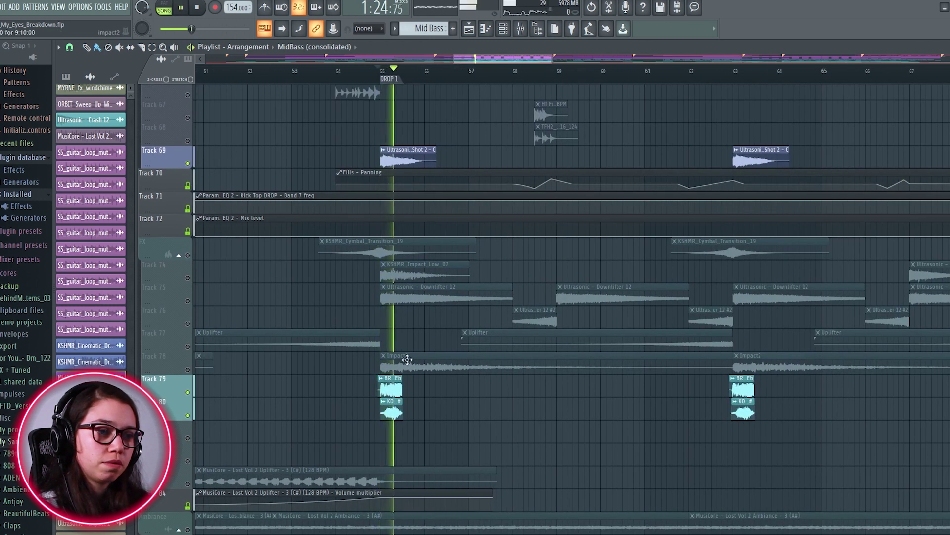
key("space")
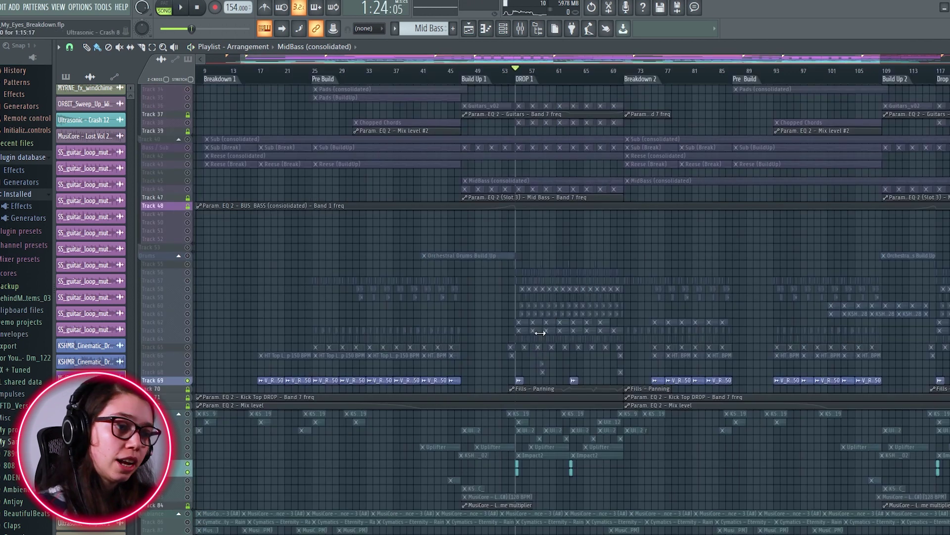
Unmute all playlist tracks and review the instrument layers and their automation around Build Up 1 and DROP 1.
scroll(513, 364, "up", 2)
scroll(527, 321, "up", 3)
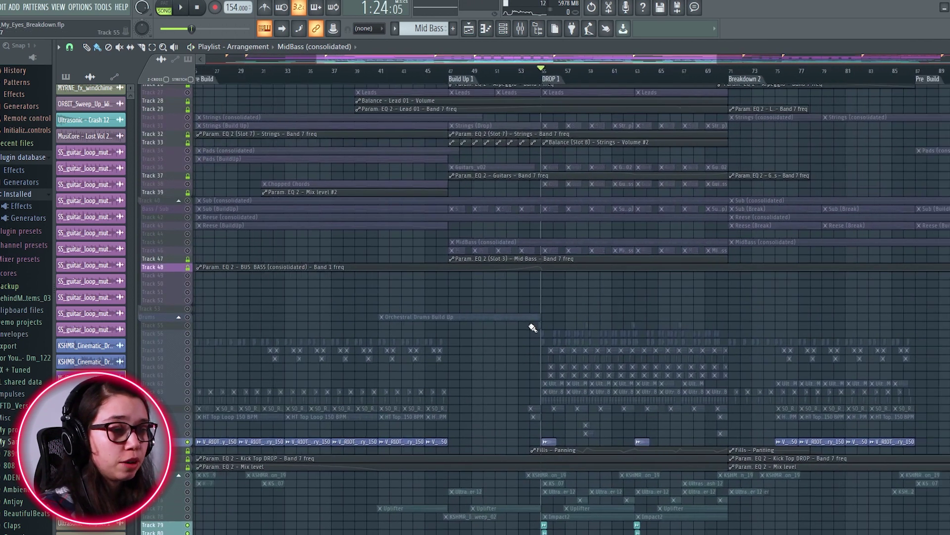
scroll(530, 276, "up", 5)
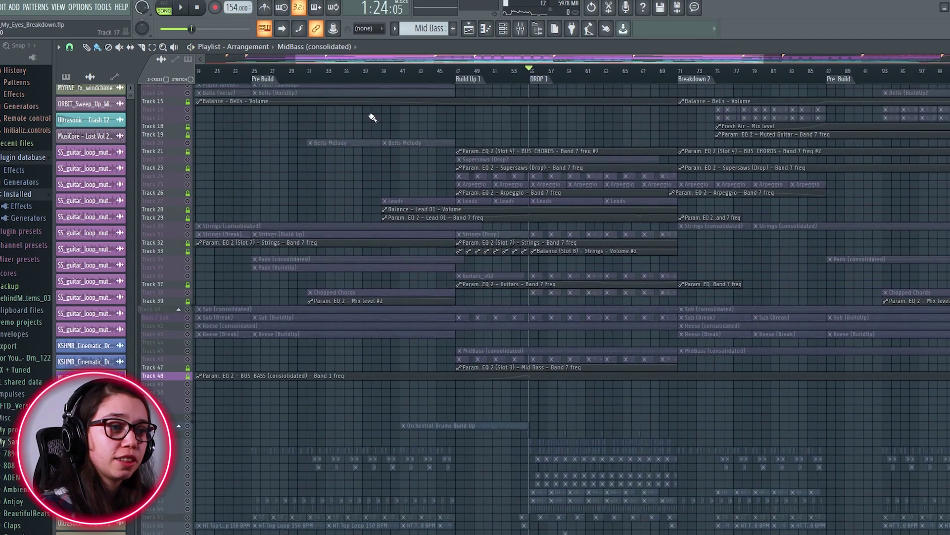
scroll(497, 231, "up", 4)
scroll(551, 267, "down", 2)
scroll(554, 263, "up", 2)
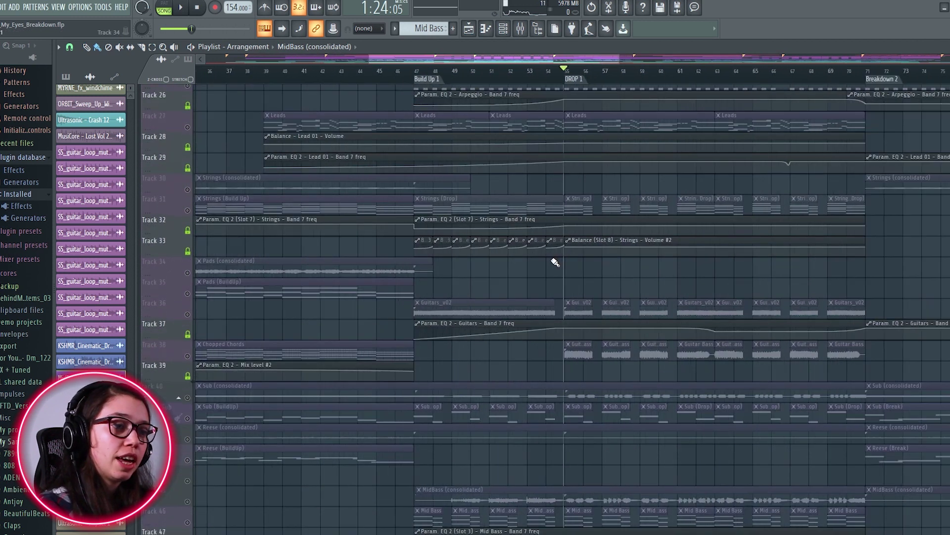
scroll(554, 263, "down", 1)
left_click_drag(580, 225, 544, 258)
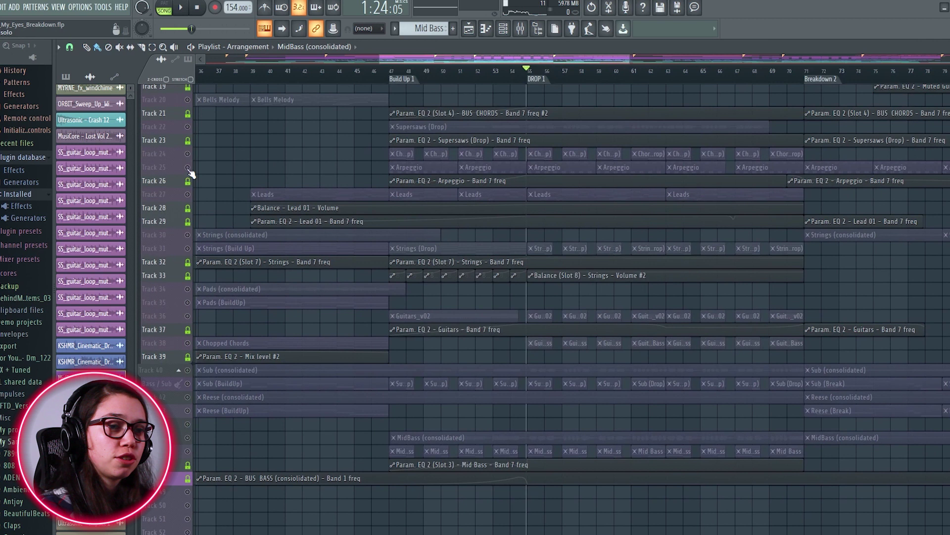
left_click(191, 139, "ctrl")
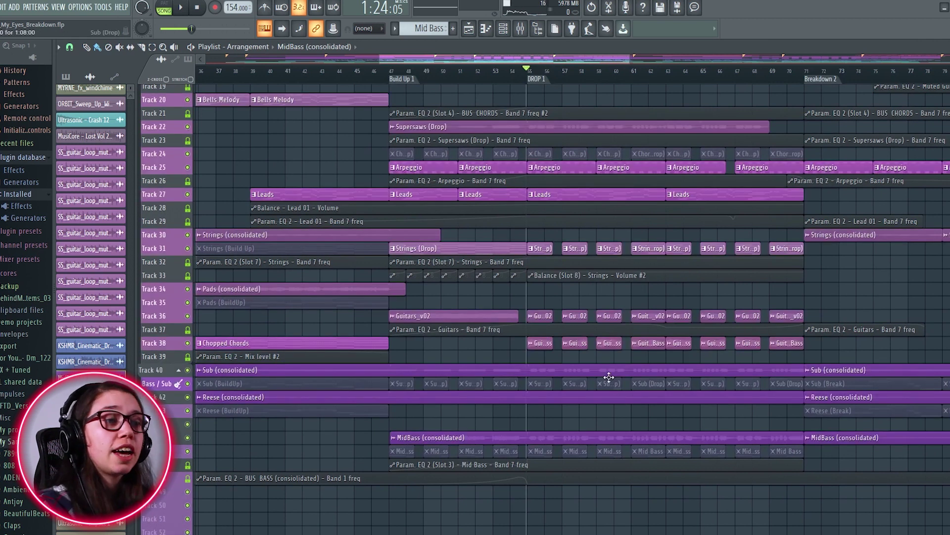
scroll(569, 291, "down", 1)
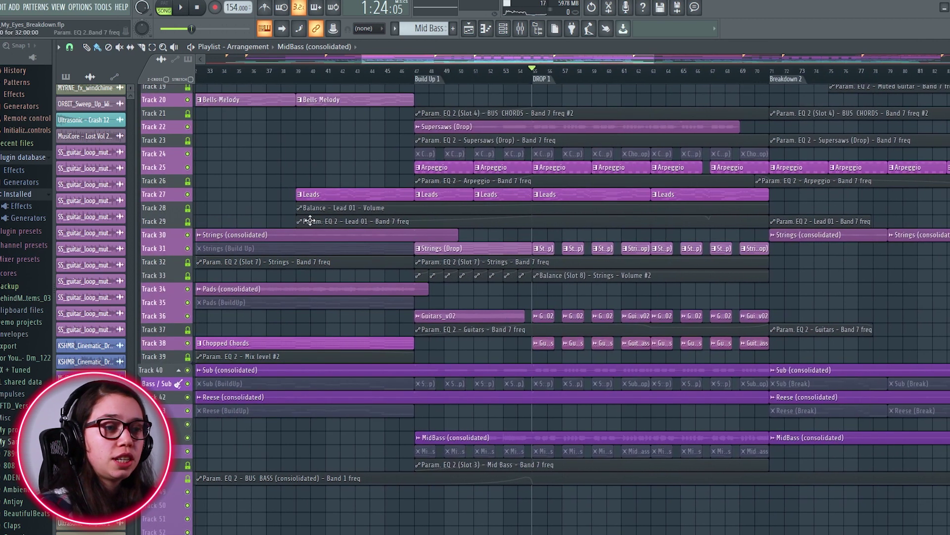
scroll(514, 218, "up", 1)
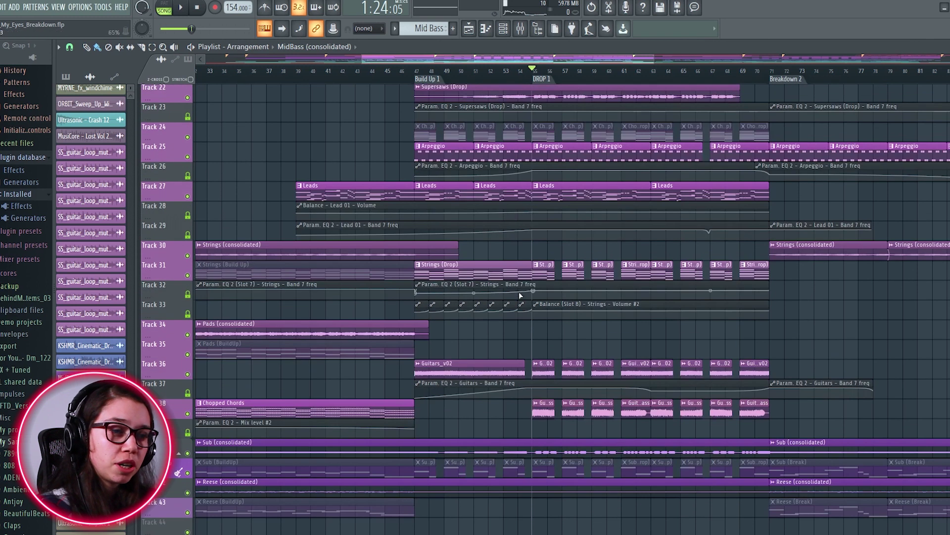
scroll(520, 295, "down", 1)
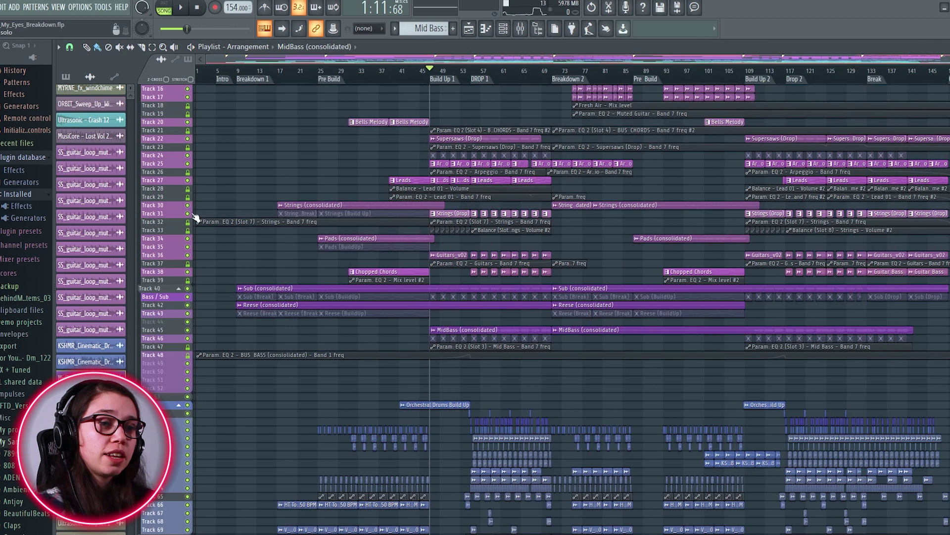
Solo the muted guitar loops on Track 16, unmute Track 17, and play both from bar 75 in Breakdown 2.
left_click_drag(518, 244, 390, 293)
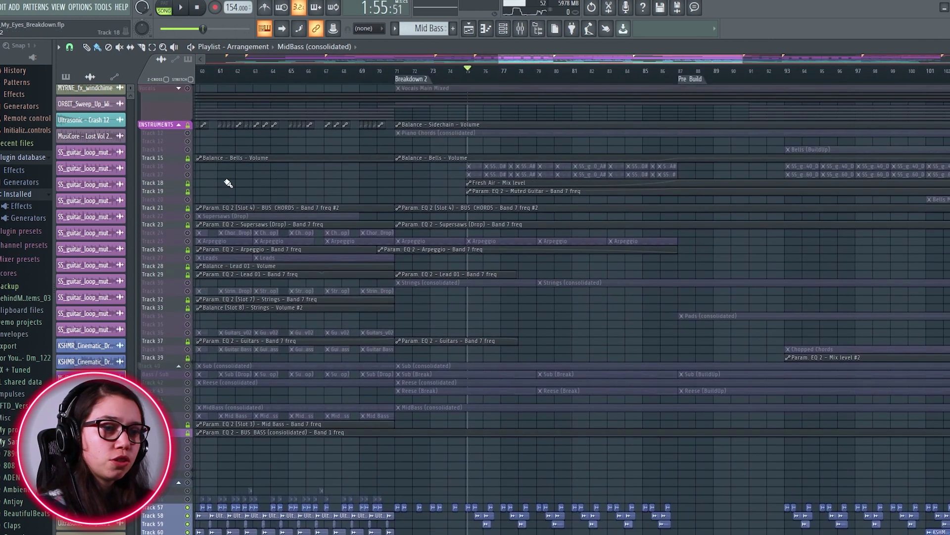
right_click(187, 167)
left_click(188, 175)
scroll(527, 205, "up", 4)
left_click_drag(524, 188, 495, 248)
scroll(475, 243, "up", 3)
scroll(475, 297, "up", 5)
scroll(487, 309, "down", 2)
left_click_drag(527, 306, 450, 285)
key("space")
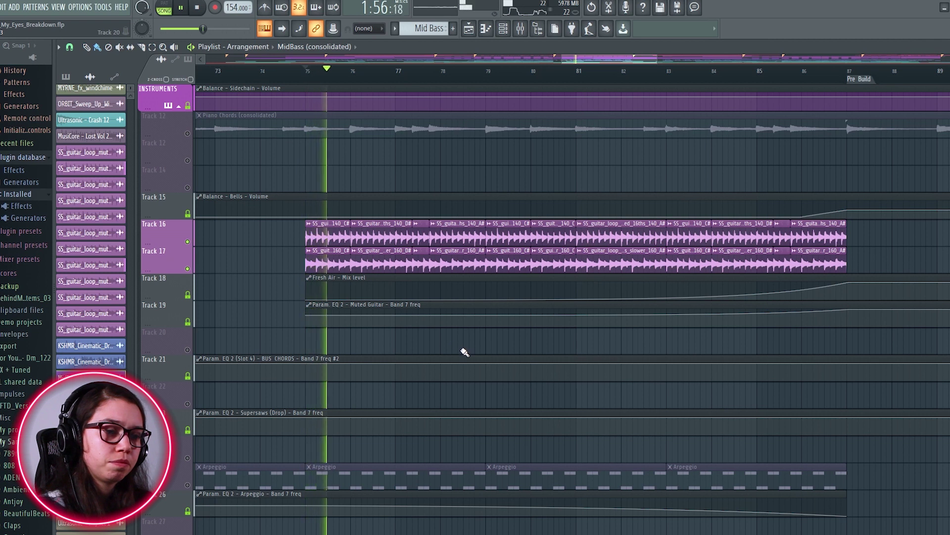
scroll(465, 350, "down", 3)
scroll(465, 353, "down", 3)
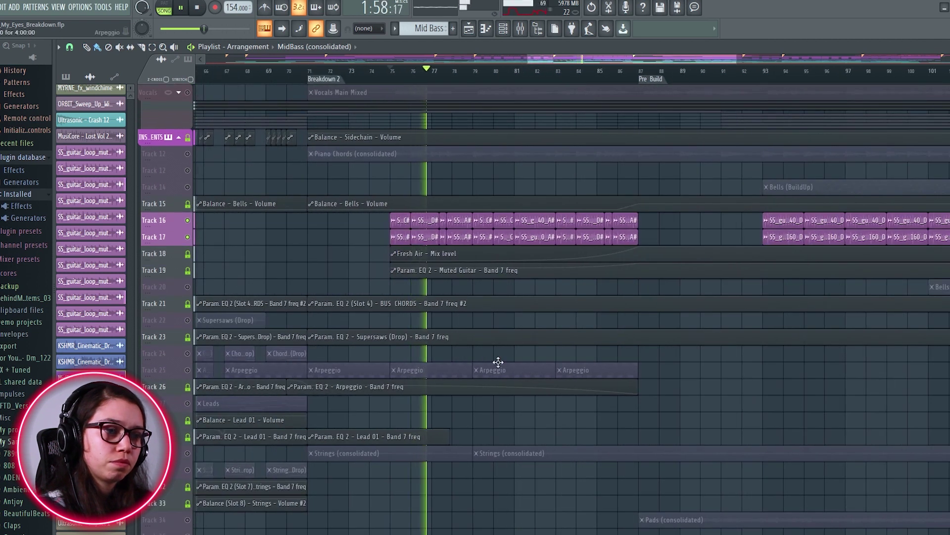
key("space")
Examine the muted guitar loops on Tracks 16 and 17, selecting the first SS_guitar_loop_muted_16ths_140_C# clip.
scroll(445, 317, "up", 4)
left_click_drag(397, 269, 474, 320)
scroll(474, 318, "up", 3)
scroll(473, 318, "up", 2)
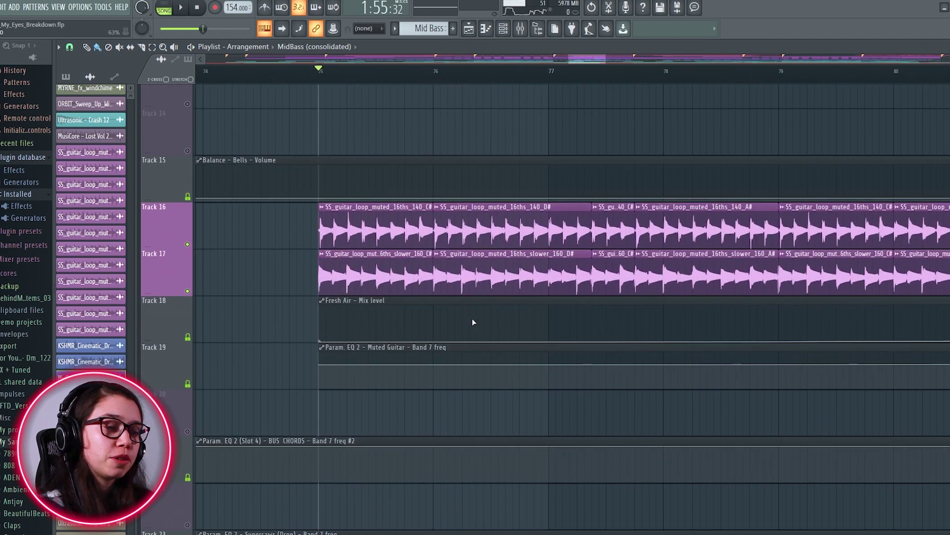
scroll(477, 321, "down", 2)
left_click(379, 237)
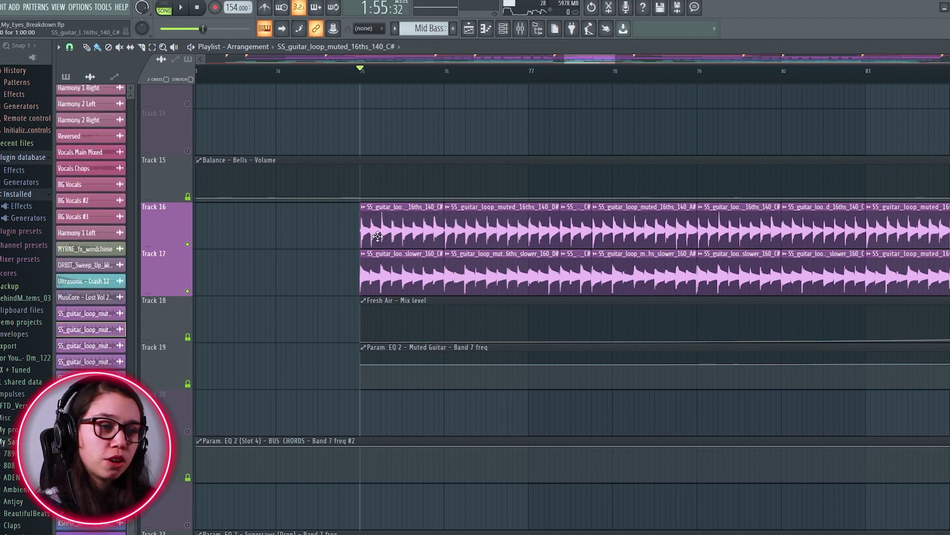
scroll(356, 292, "down", 3)
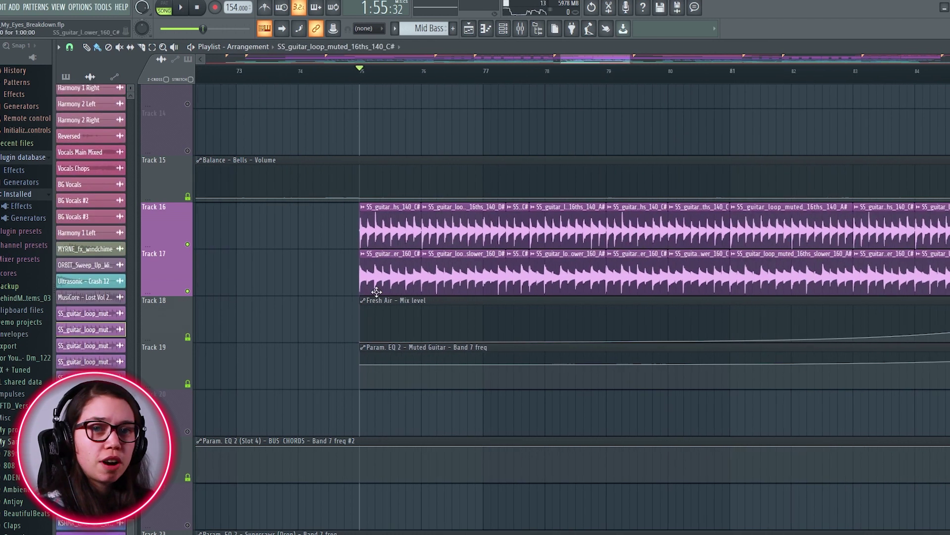
left_click_drag(374, 292, 346, 304)
scroll(333, 235, "up", 3)
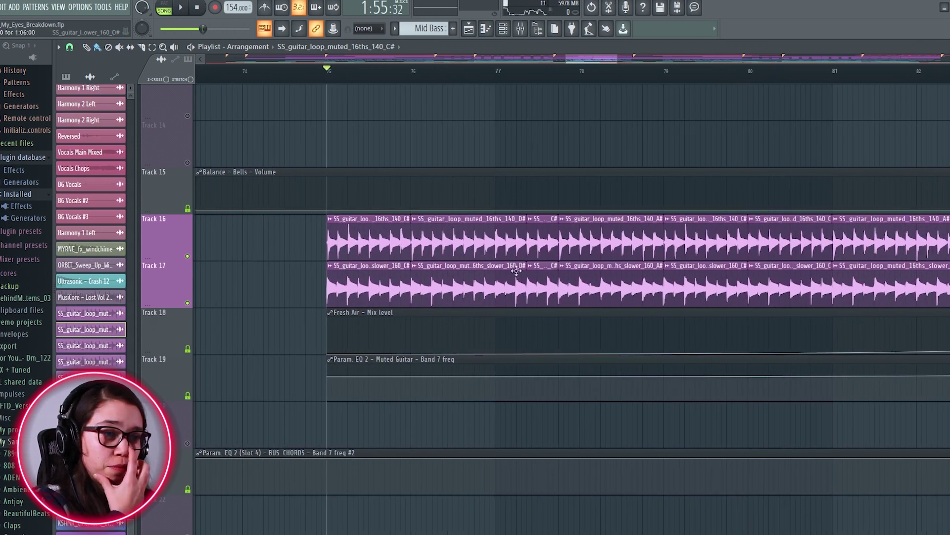
Inspect the sample settings of the first muted guitar loop clips on Track 16, including C# and D#, and close them.
double_click(364, 238)
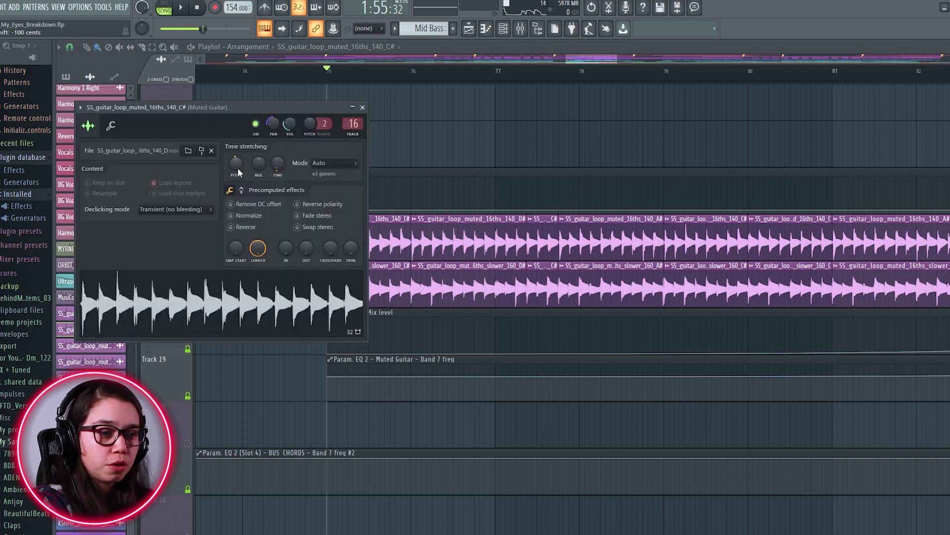
double_click(460, 236)
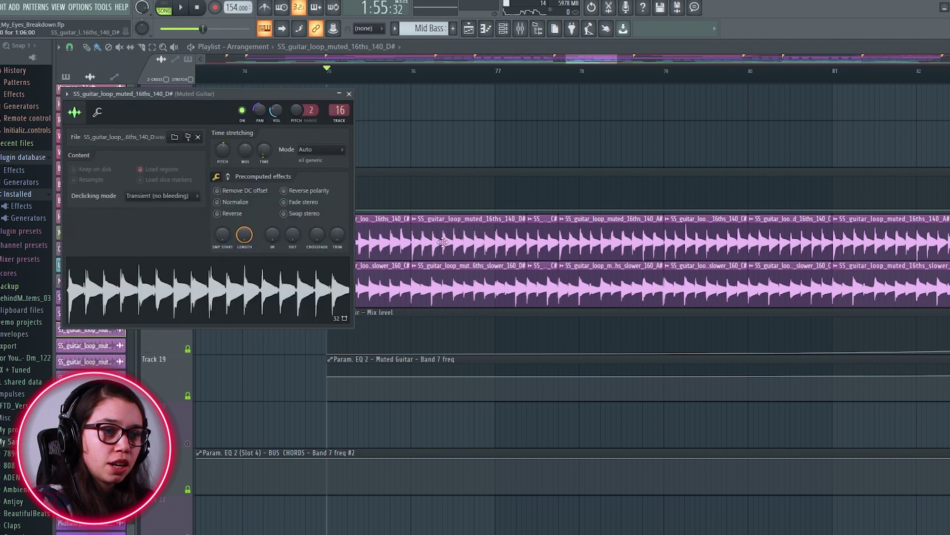
double_click(550, 240)
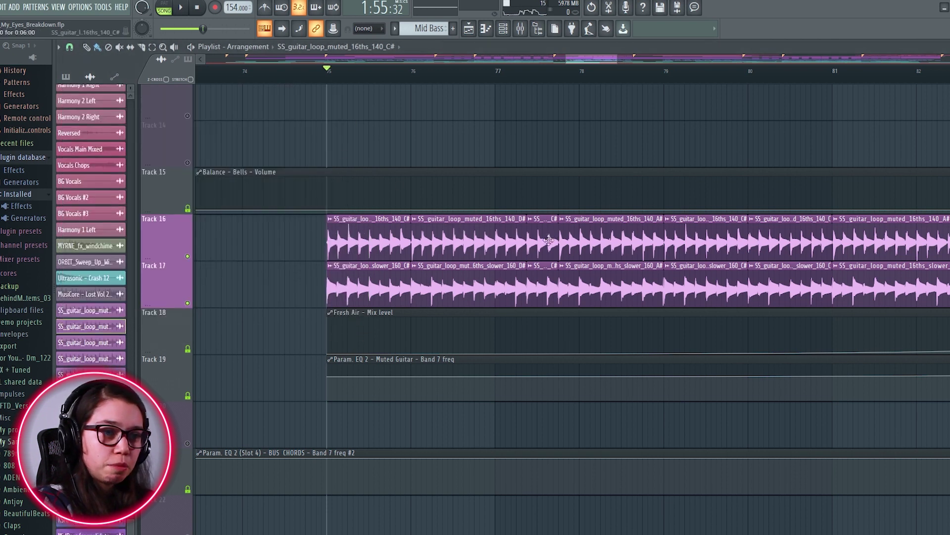
left_click(363, 107)
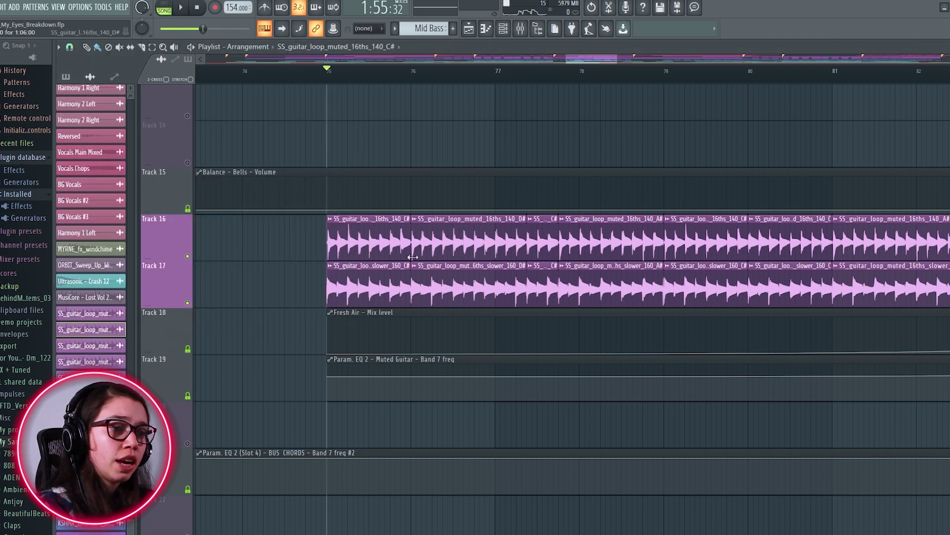
Examine how the muted guitar loops sit among the unmuted instrument layers from Breakdown 2 through Pre Build to Build Up 2.
scroll(365, 270, "down", 4)
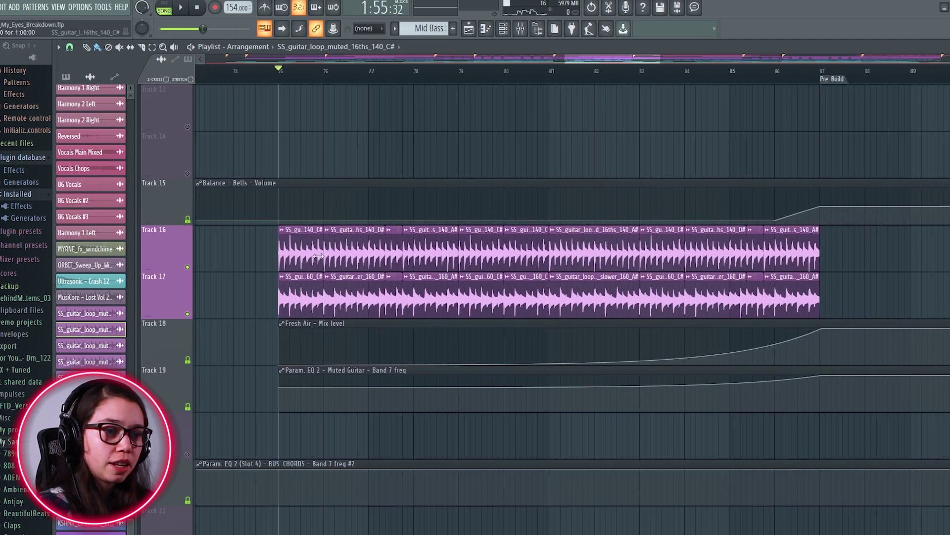
scroll(260, 244, "up", 2)
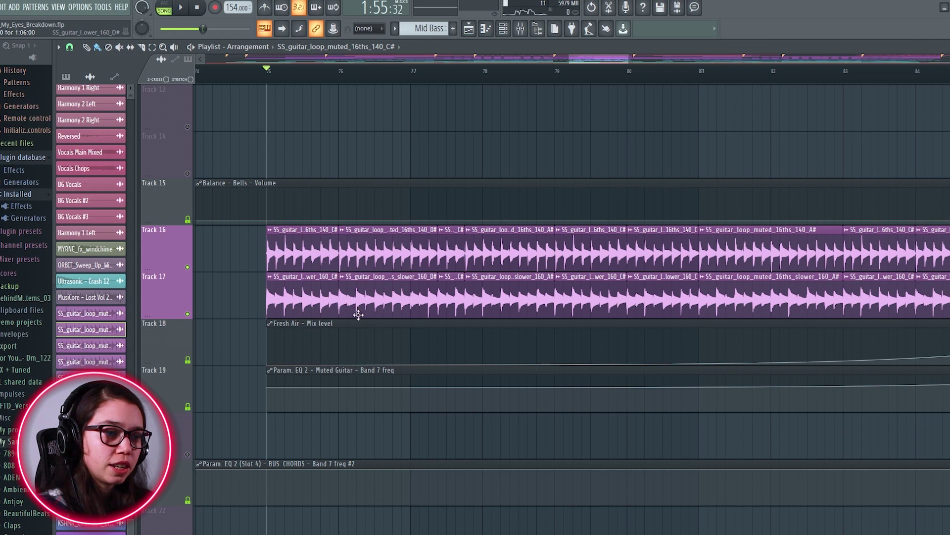
scroll(358, 313, "down", 5)
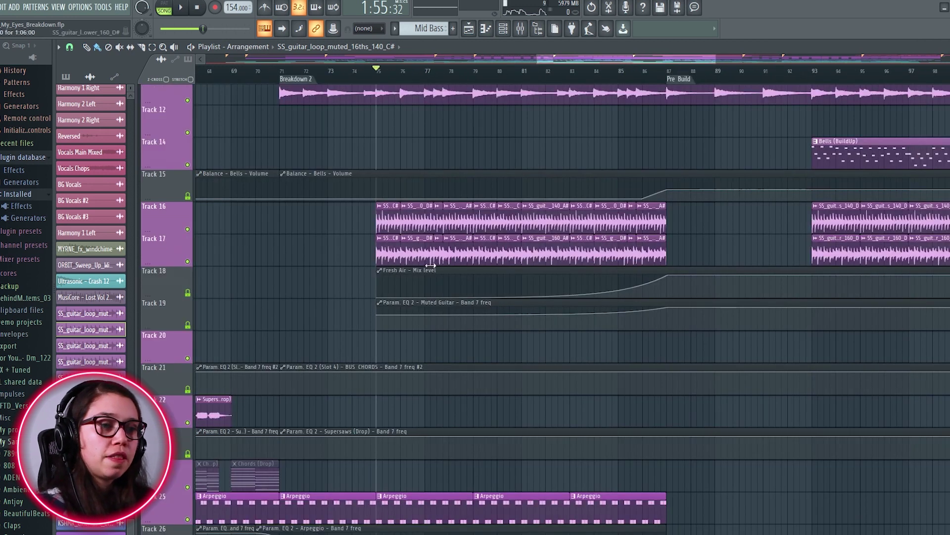
scroll(428, 265, "down", 3)
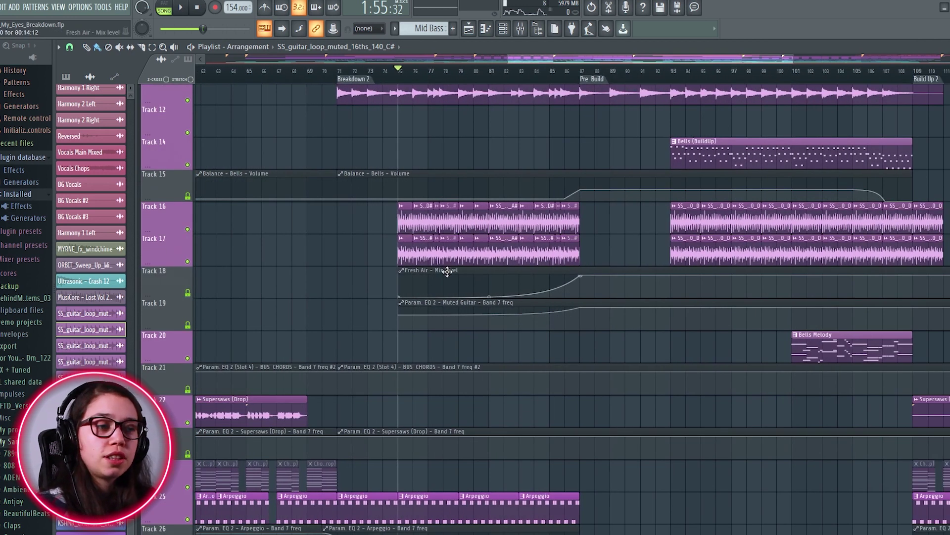
scroll(441, 271, "down", 3)
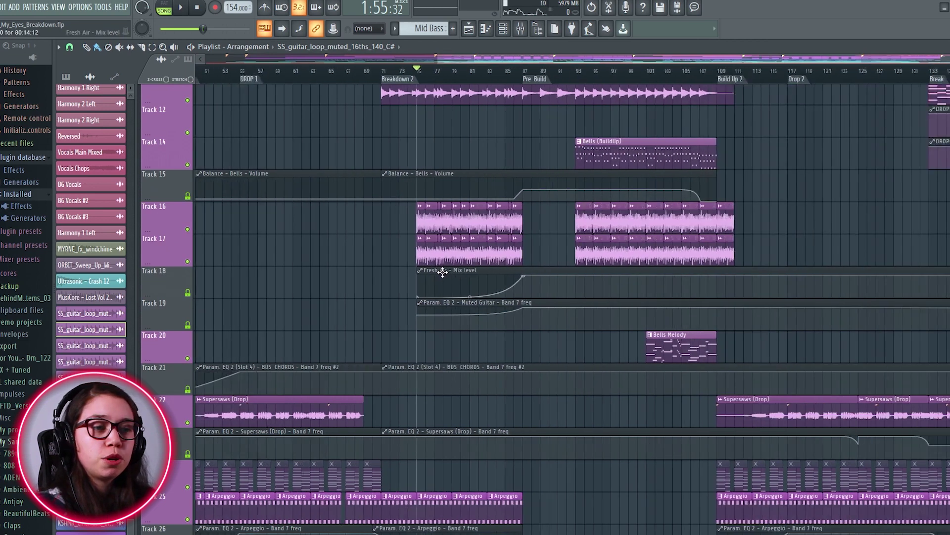
scroll(444, 263, "down", 4)
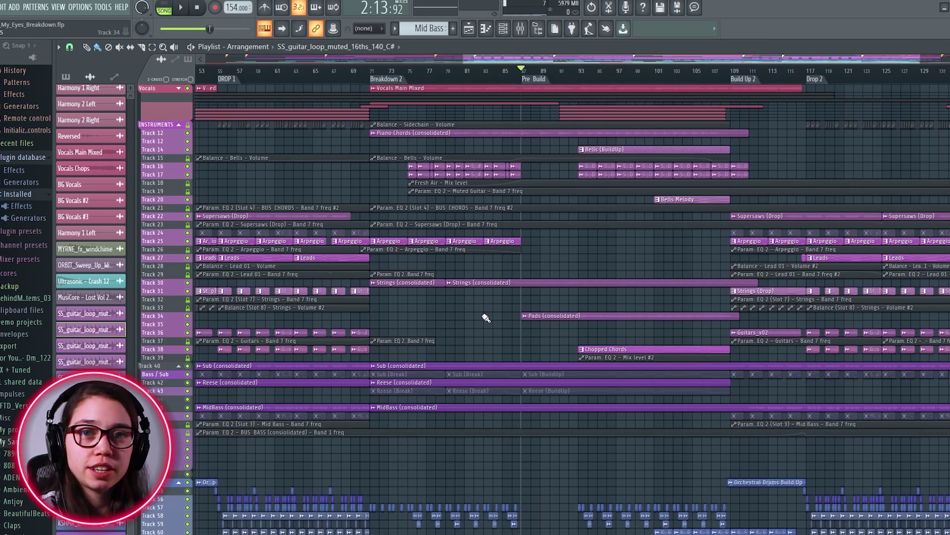
scroll(490, 308, "down", 3)
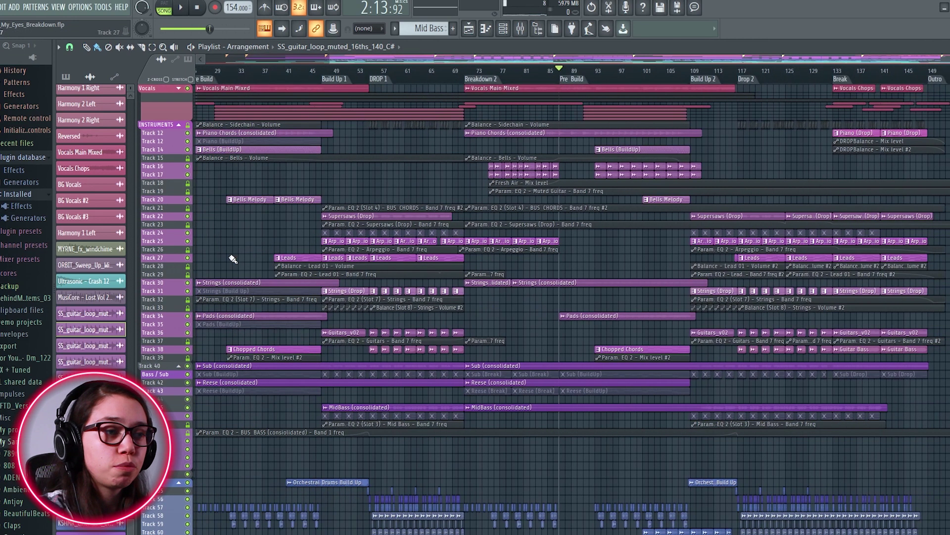
scroll(548, 249, "up", 1)
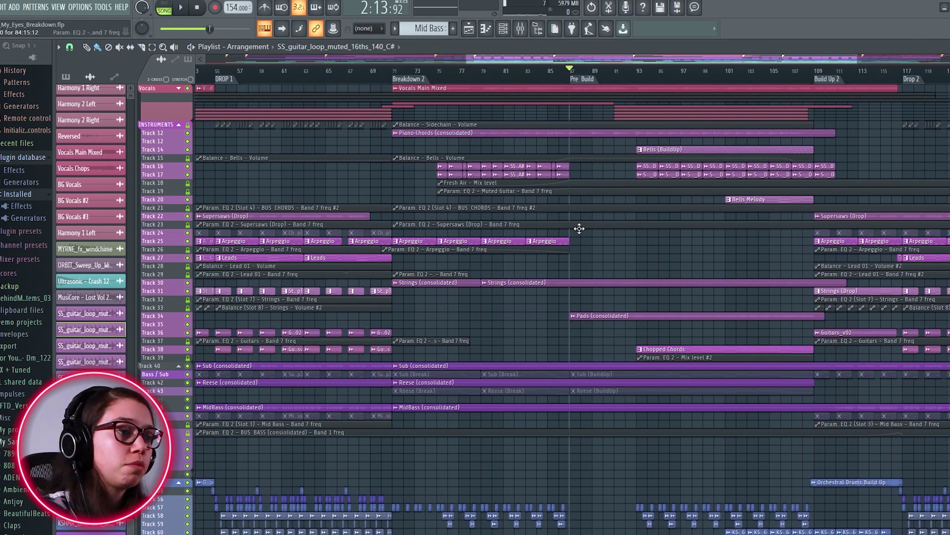
scroll(570, 216, "right", 3)
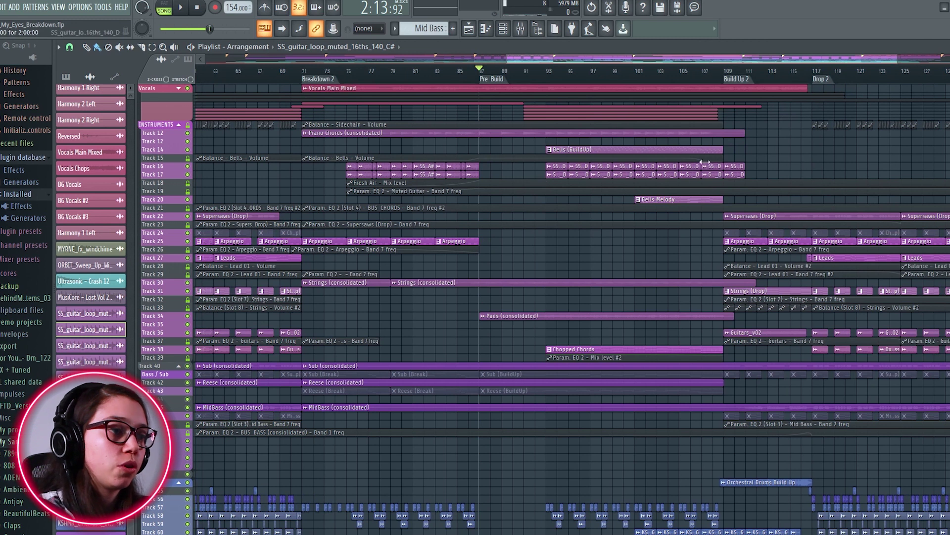
Select the time range from the Pre Build marker at bar 87 to about bar 91 and check its layers.
left_click(481, 74)
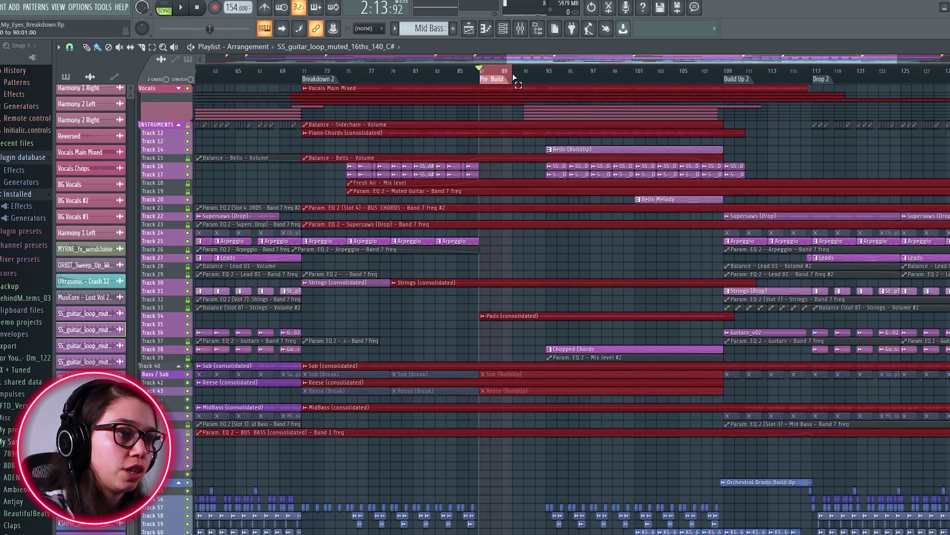
scroll(498, 283, "up", 2)
scroll(518, 284, "down", 3)
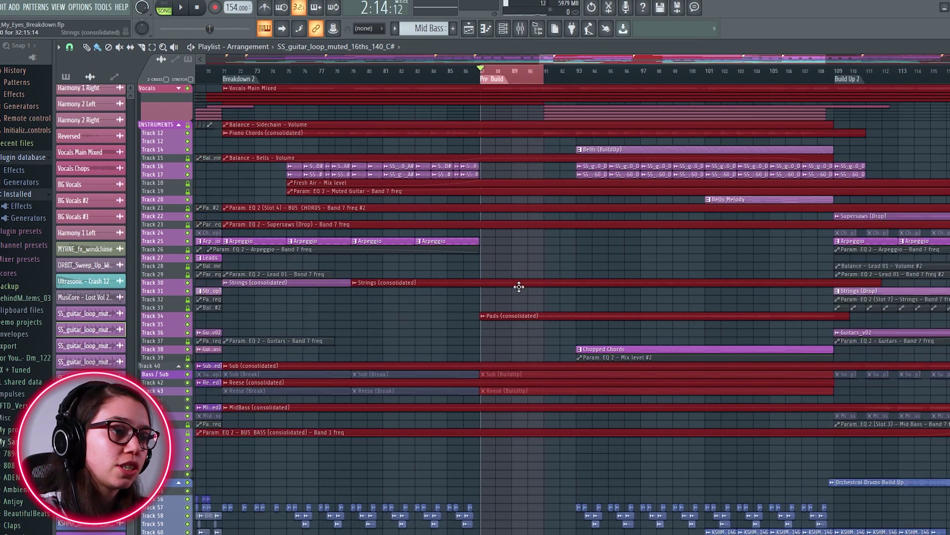
scroll(516, 234, "down", 5)
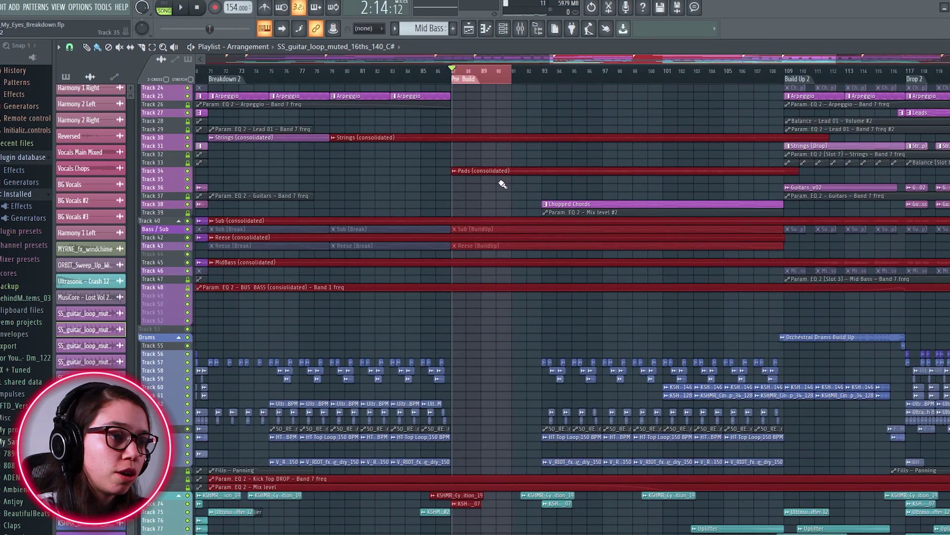
scroll(503, 185, "up", 5)
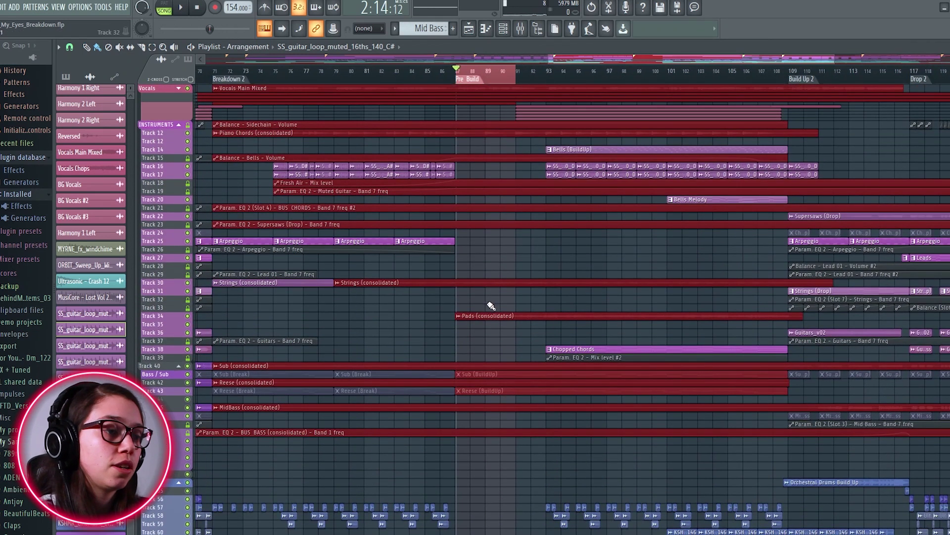
Play all tracks from the Pre Build marker, clear the time selection during playback, and stop playback.
key("space")
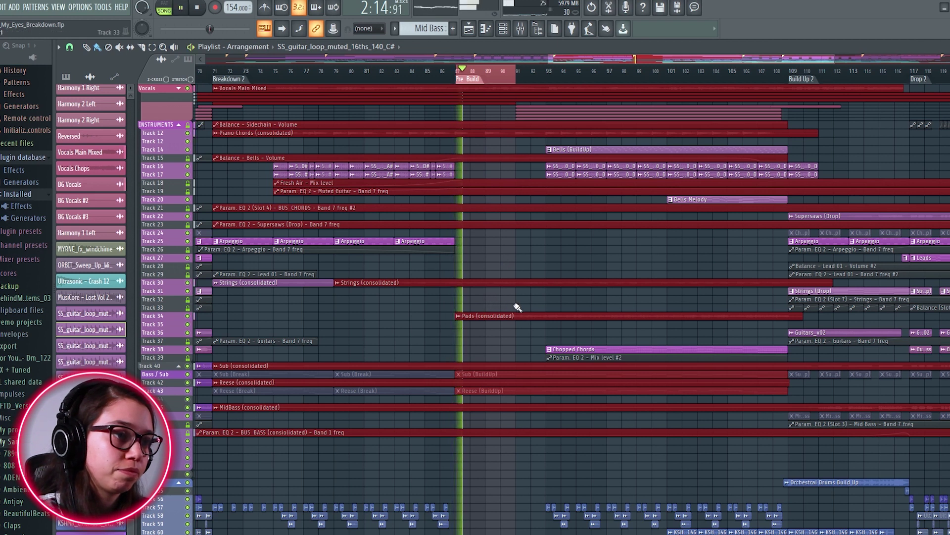
right_click(506, 82)
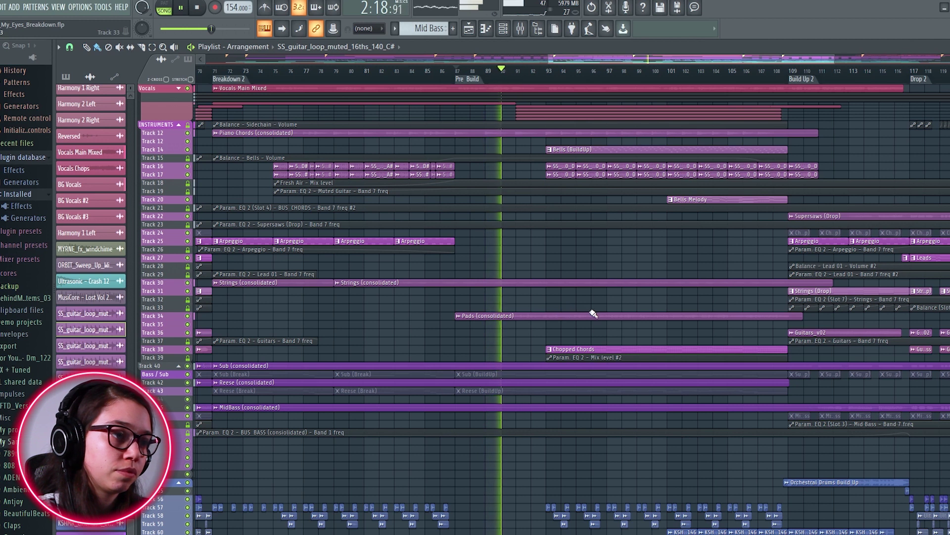
scroll(597, 311, "down", 4)
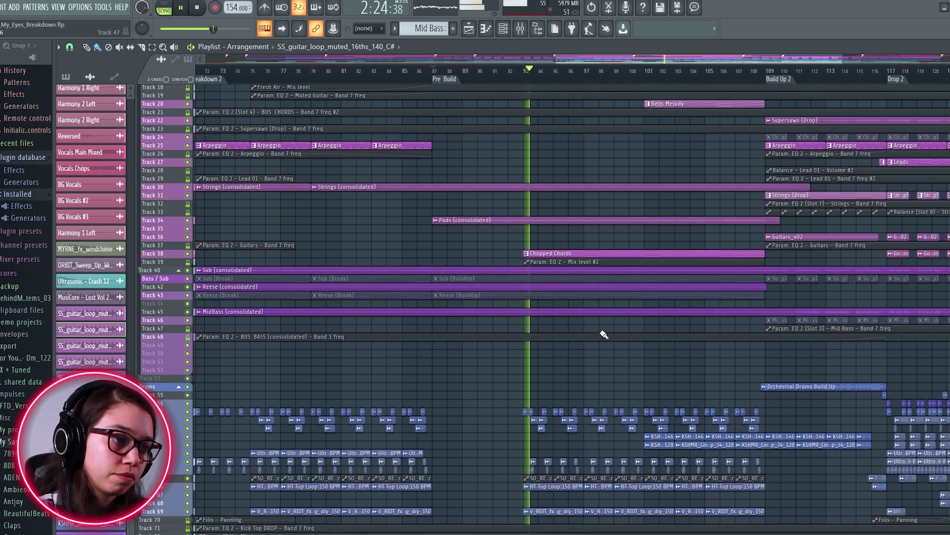
key("space")
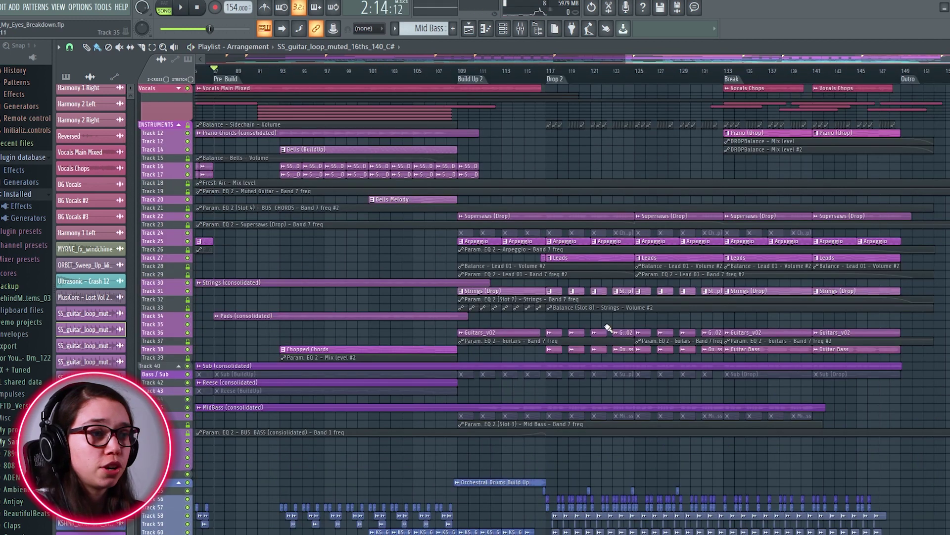
Solo the Supersaws (Drop) on Track 22 and play them from just before the Break marker at bar 133.
scroll(638, 311, "down", 2)
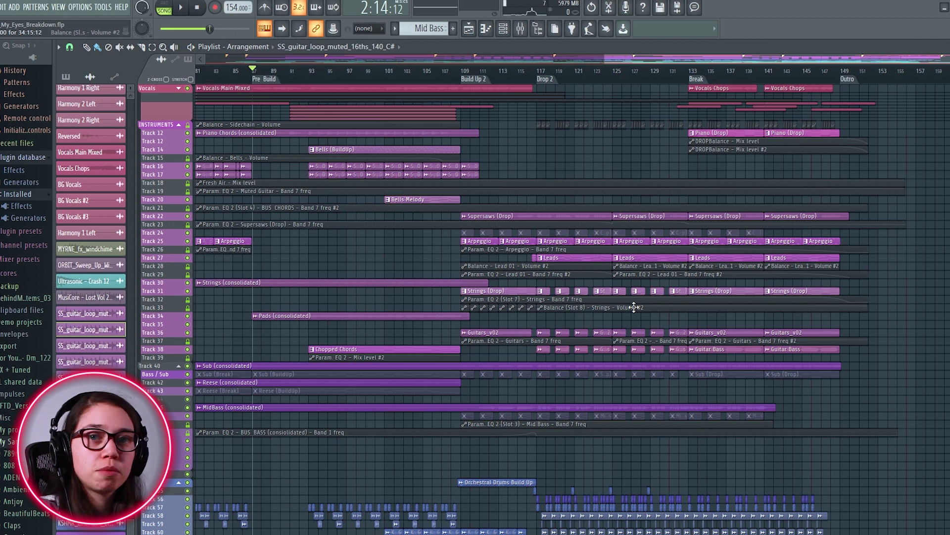
scroll(617, 276, "right", 5)
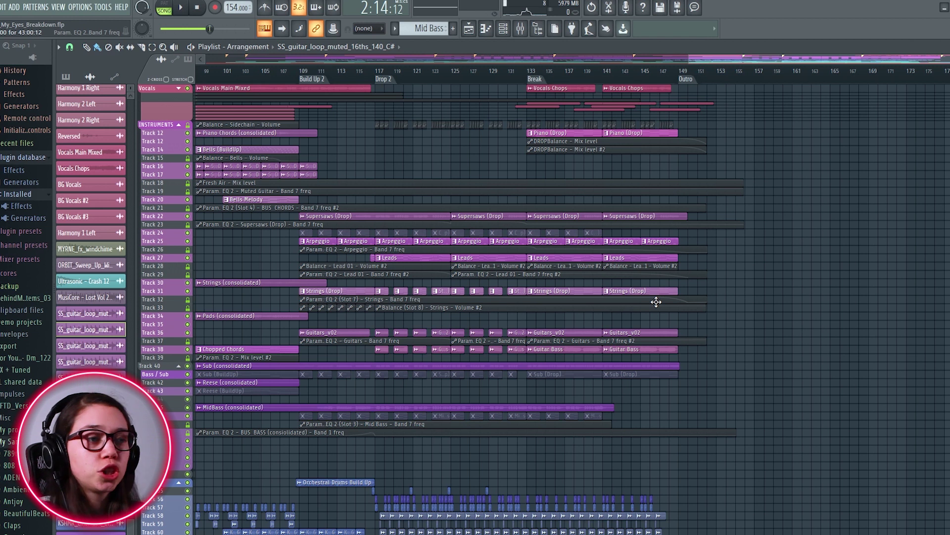
scroll(715, 303, "up", 3)
scroll(693, 292, "up", 3)
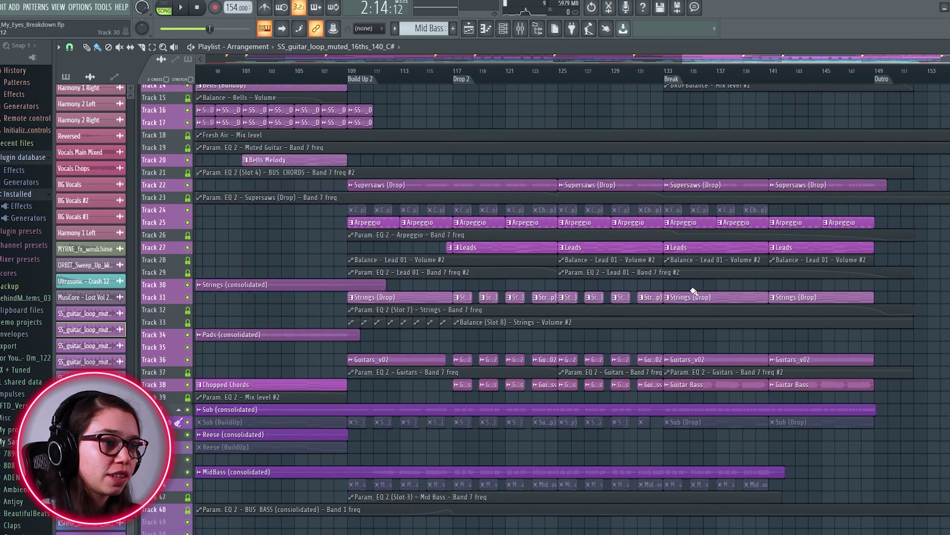
left_click_drag(693, 291, 628, 292)
left_click(525, 77)
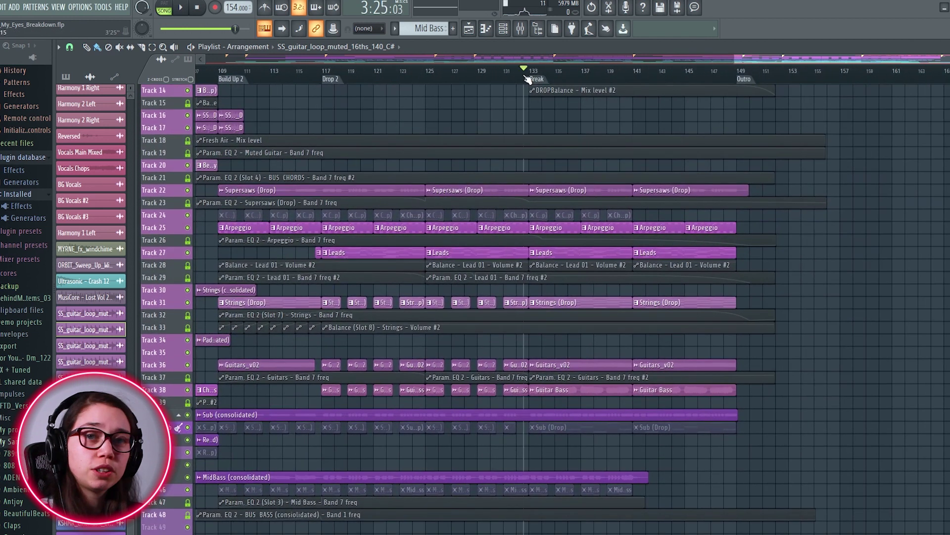
left_click(187, 190, "ctrl")
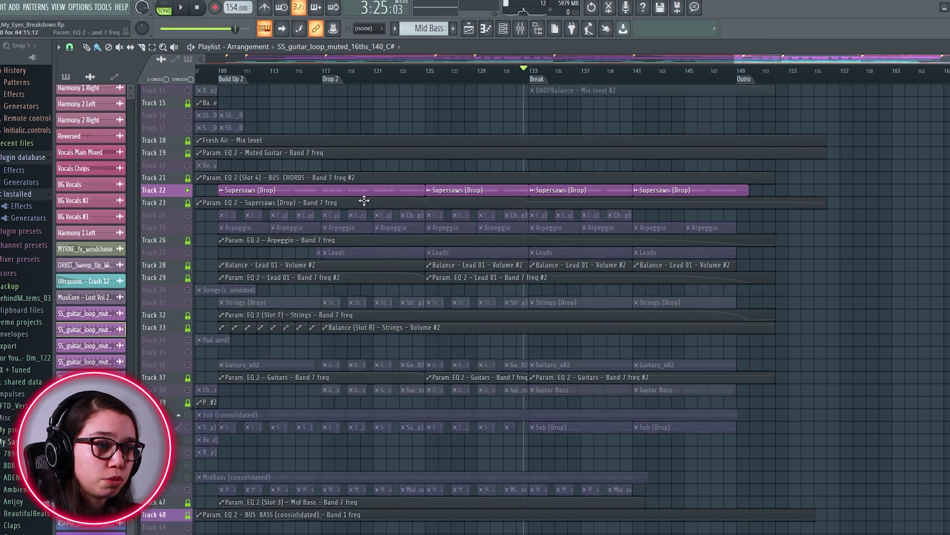
key("space")
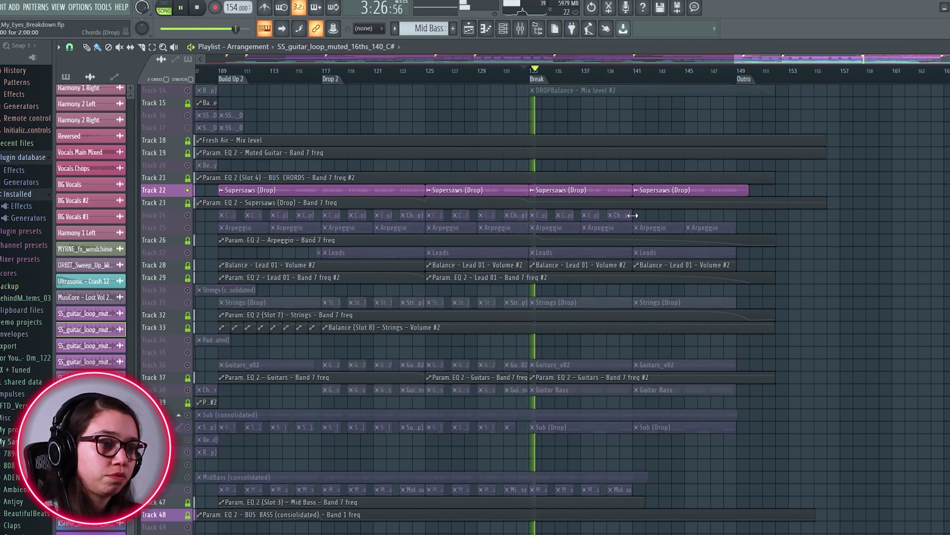
Unmute Track 24, the Arpeggio on Track 25 and the Leads on Track 27 during playback, and stop after listening.
left_click(187, 214)
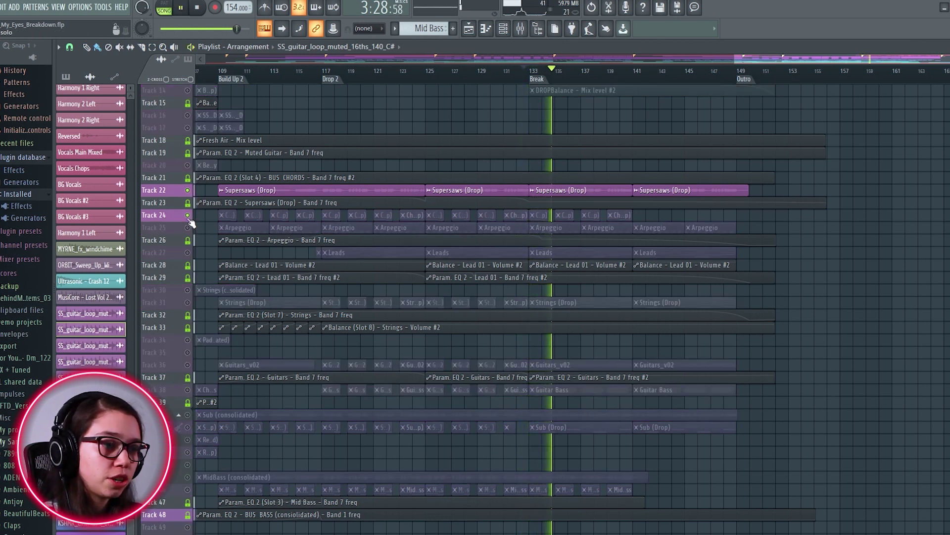
left_click(187, 227)
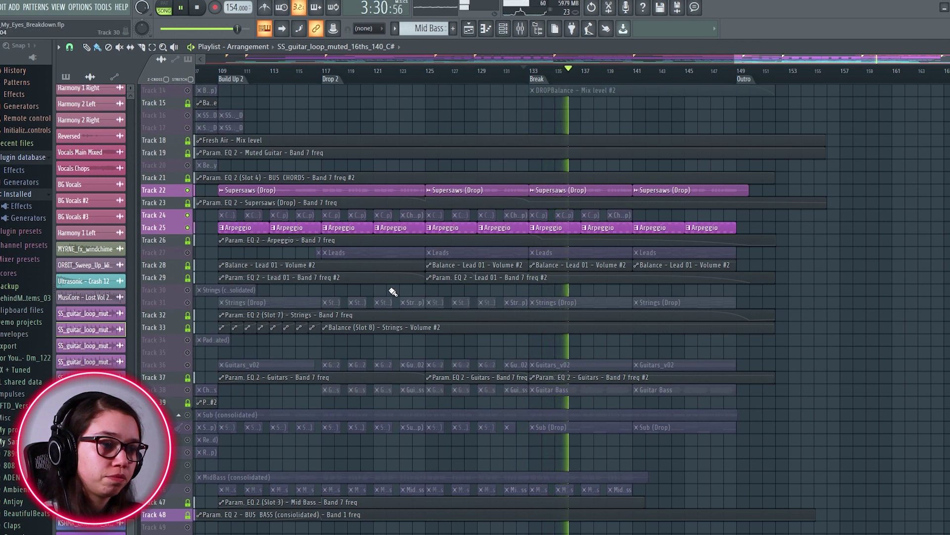
left_click(188, 252)
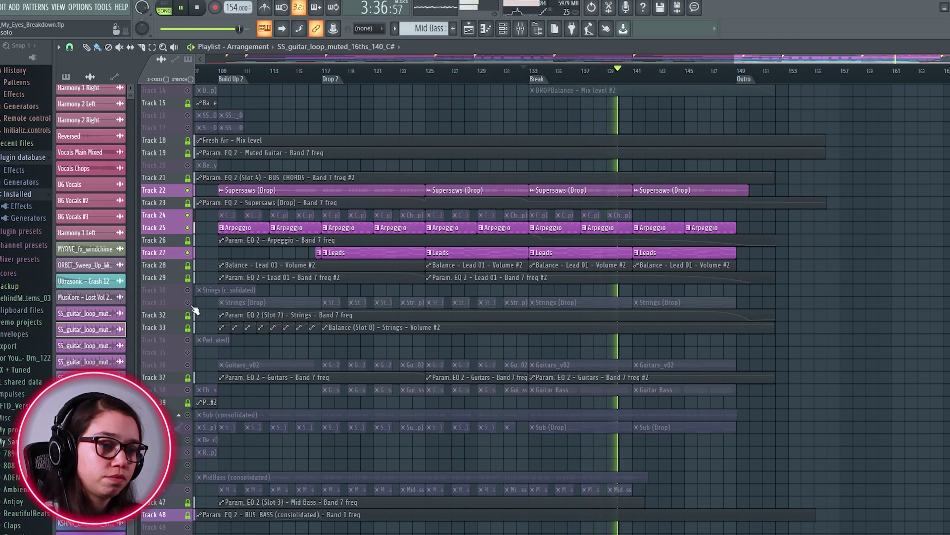
key("space")
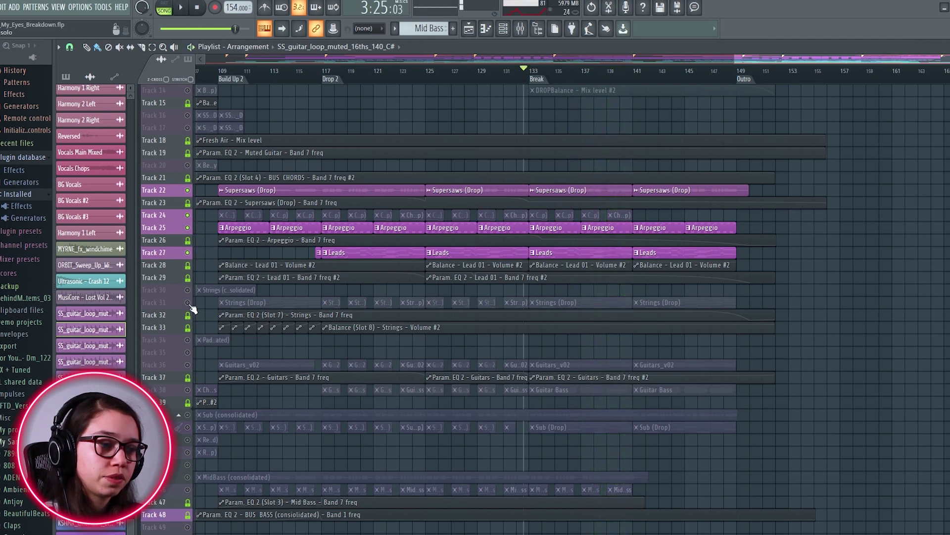
Unmute the Strings (Drop) on Track 31 and Guitars_v02 on Track 36, and play the combined layers into the Break.
left_click(187, 303)
left_click(187, 365)
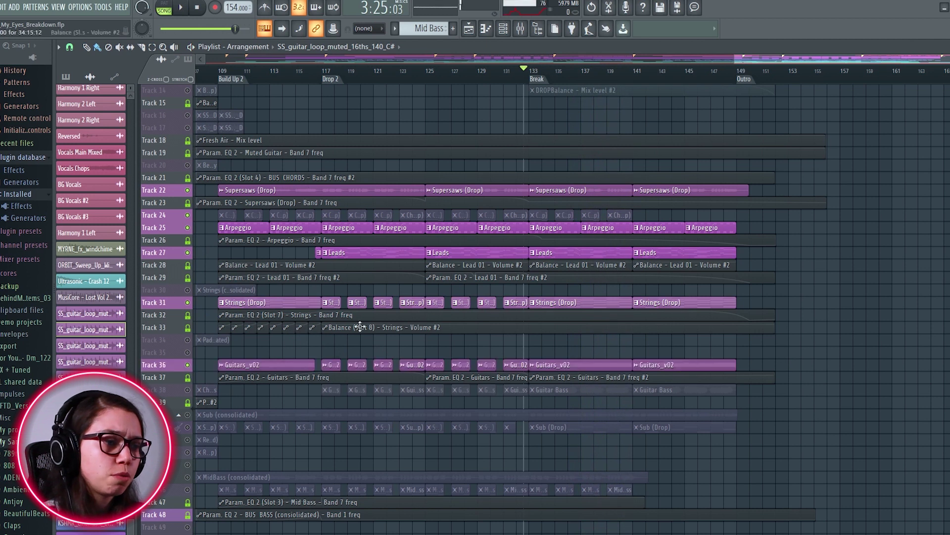
scroll(287, 335, "up", 1)
scroll(577, 304, "down", 1)
scroll(666, 310, "down", 2)
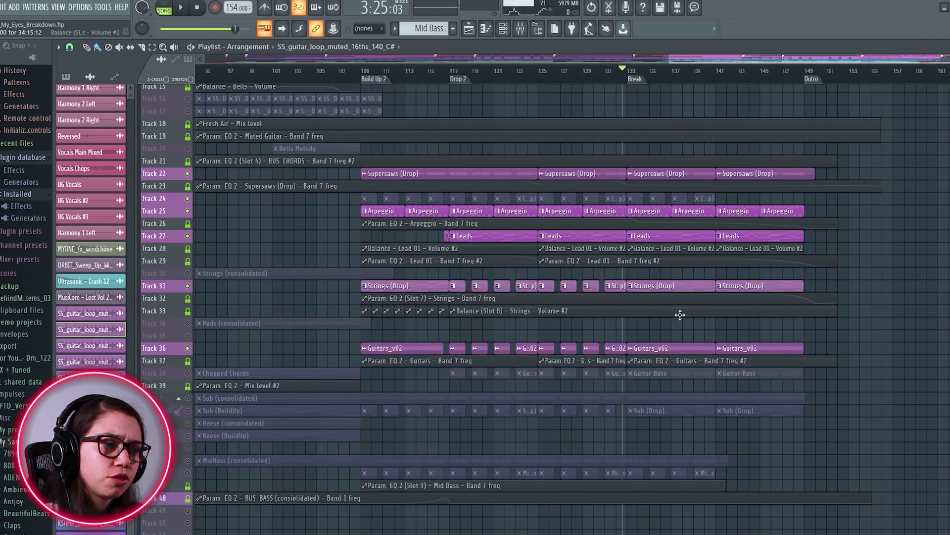
key("space")
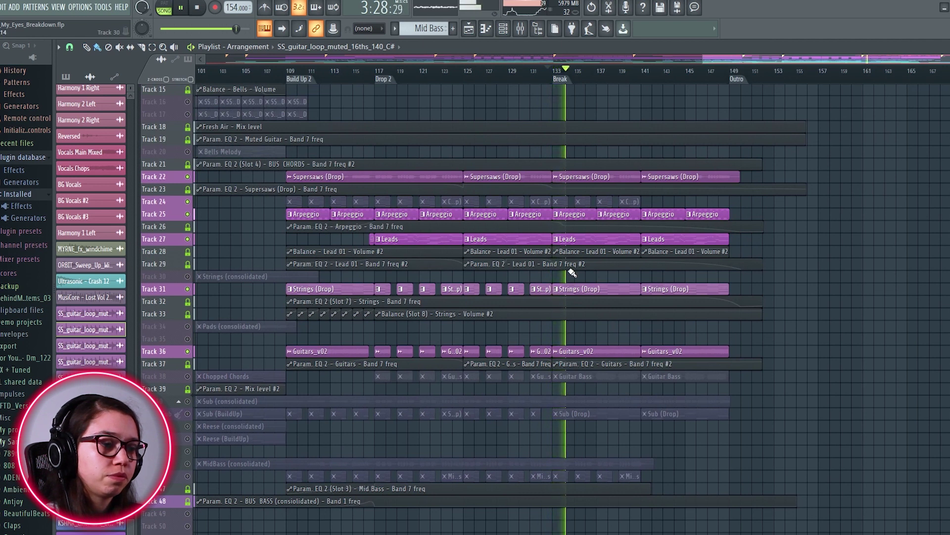
key("space")
scroll(574, 237, "up", 1)
scroll(574, 237, "up", 5)
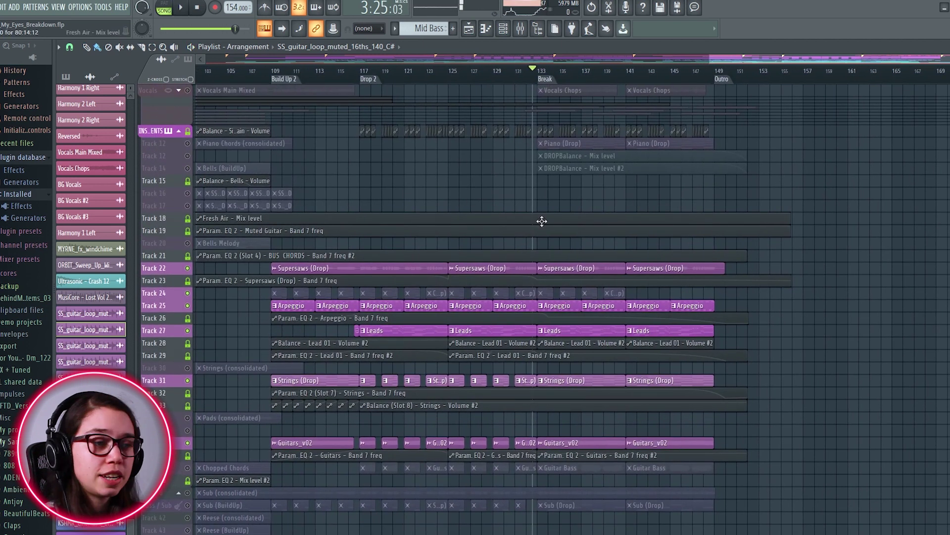
Solo the Piano (Drop) clips on Track 12 and play them from the Break marker.
right_click(187, 143)
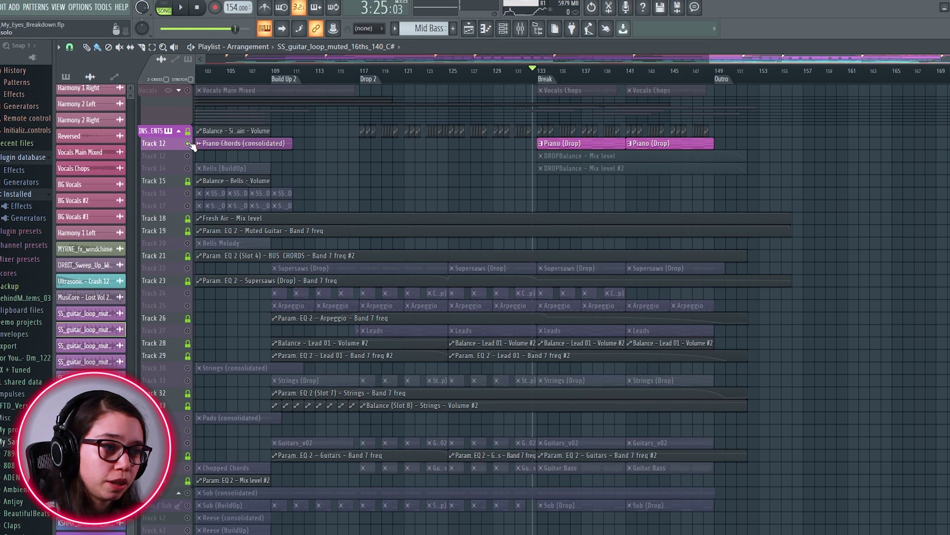
key("space")
scroll(544, 127, "up", 3)
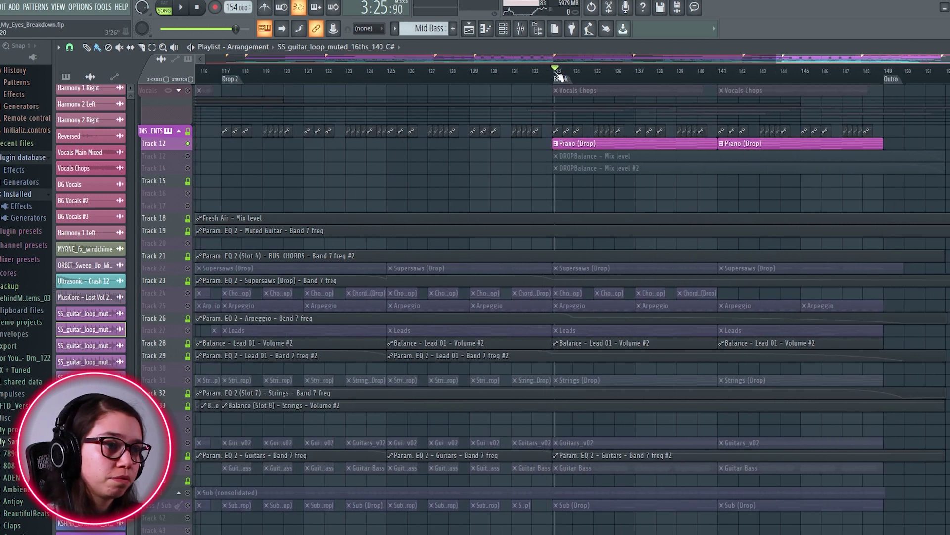
left_click_drag(680, 222, 555, 239)
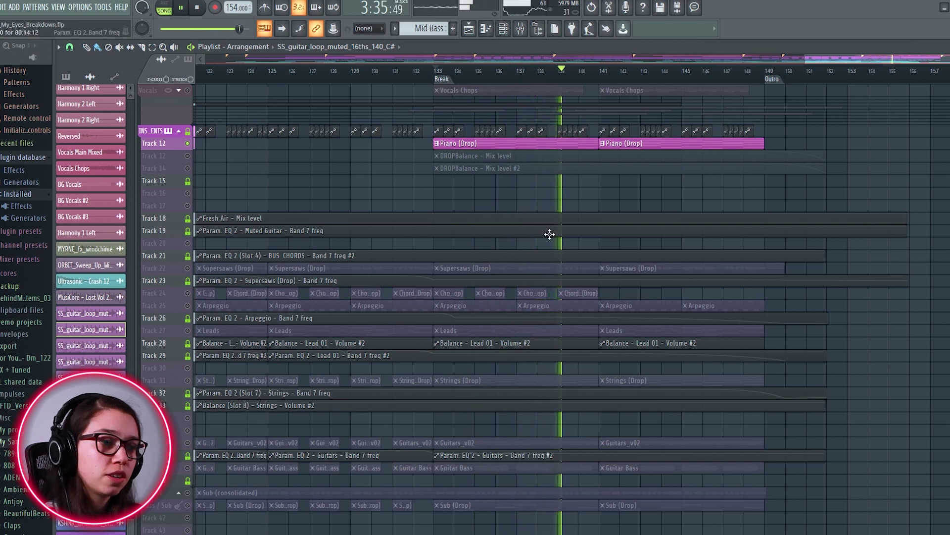
Stop playback, release the piano solo, and examine the drum, FX and ambience clips around the Break section.
scroll(549, 226, "down", 3)
scroll(549, 227, "down", 2)
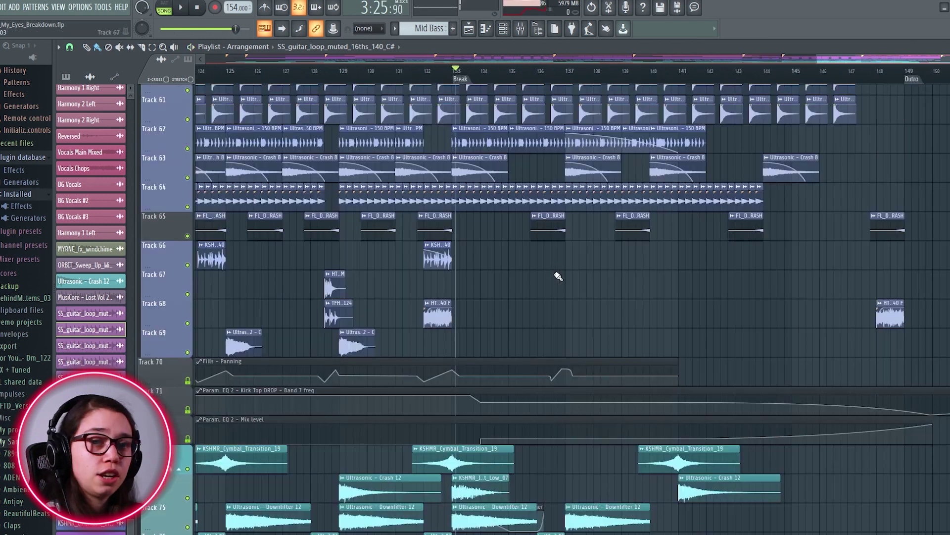
scroll(556, 276, "down", 4)
scroll(549, 276, "up", 1)
scroll(484, 357, "up", 2)
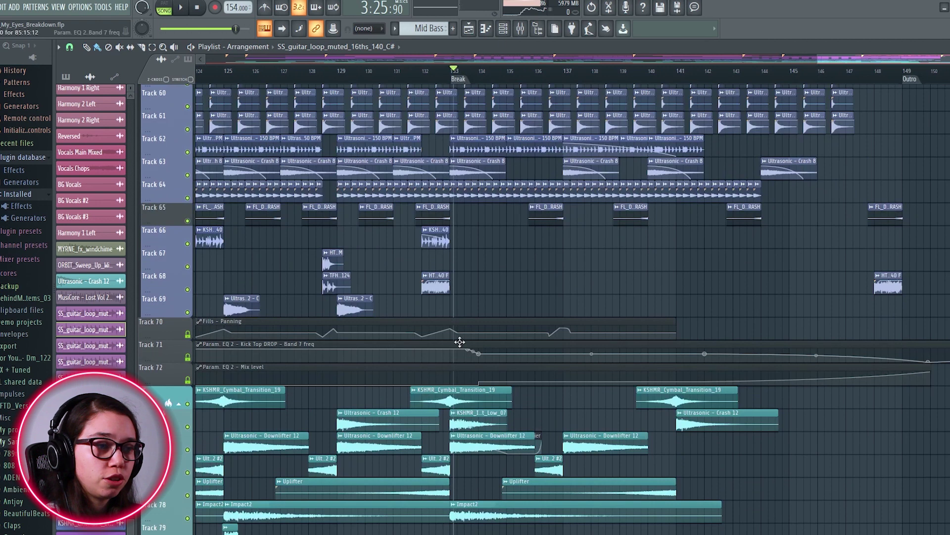
scroll(618, 390, "down", 2)
scroll(547, 375, "down", 2)
scroll(583, 214, "down", 4)
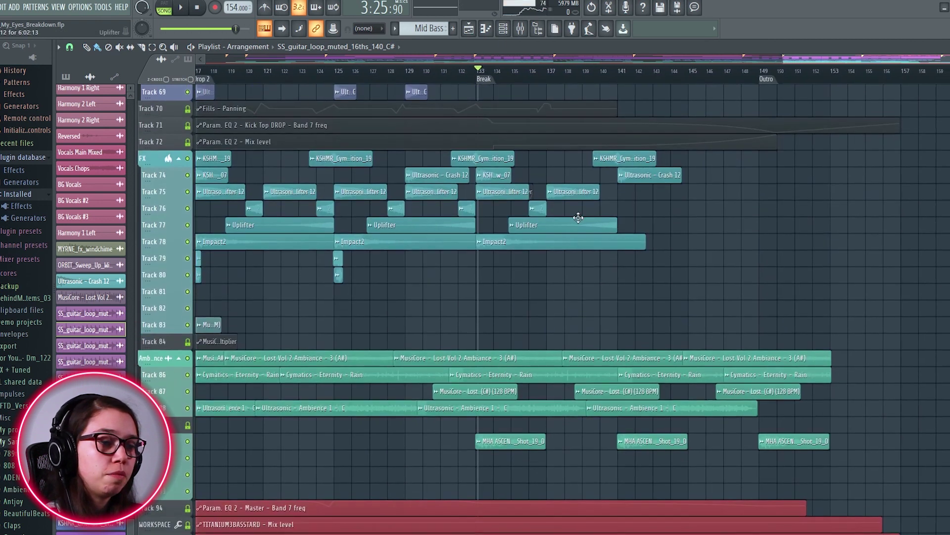
scroll(560, 325, "down", 2)
scroll(549, 236, "down", 6)
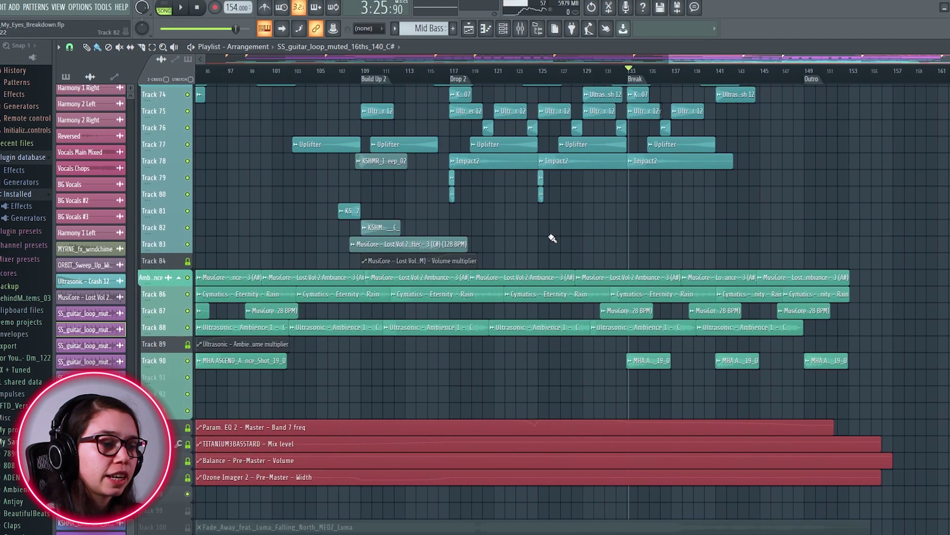
scroll(555, 316, "up", 6)
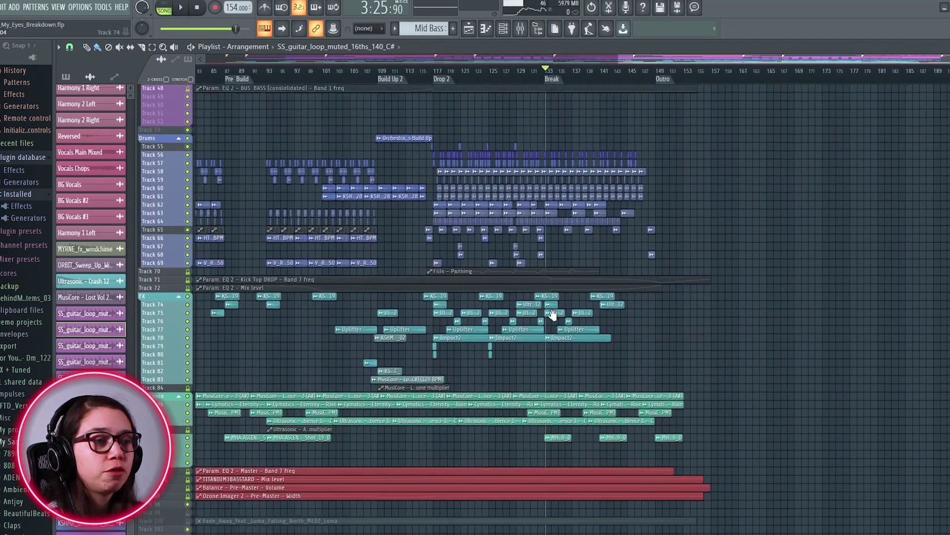
scroll(589, 307, "right", 3)
scroll(500, 155, "up", 4)
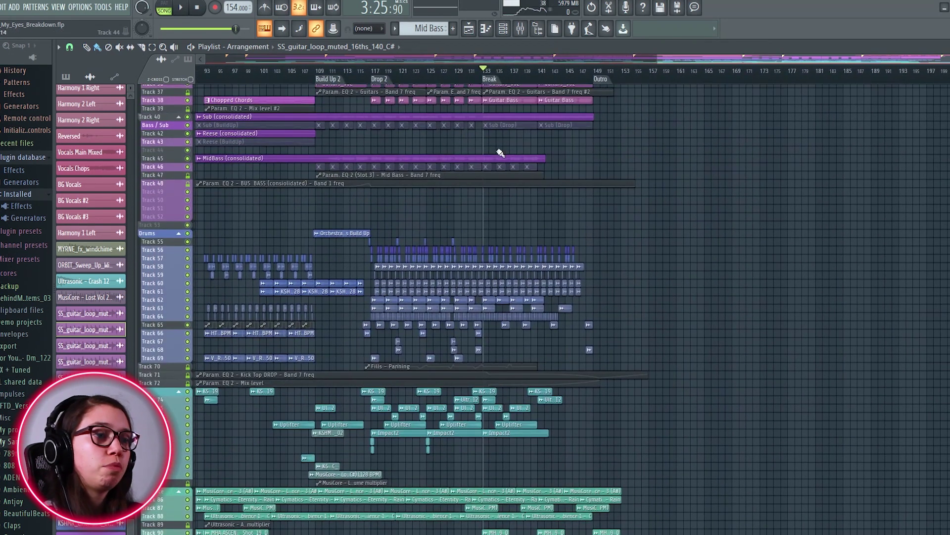
Solo the Vocals track, play the Vocals Chops from the Break marker, and stop playback.
scroll(643, 210, "up", 5)
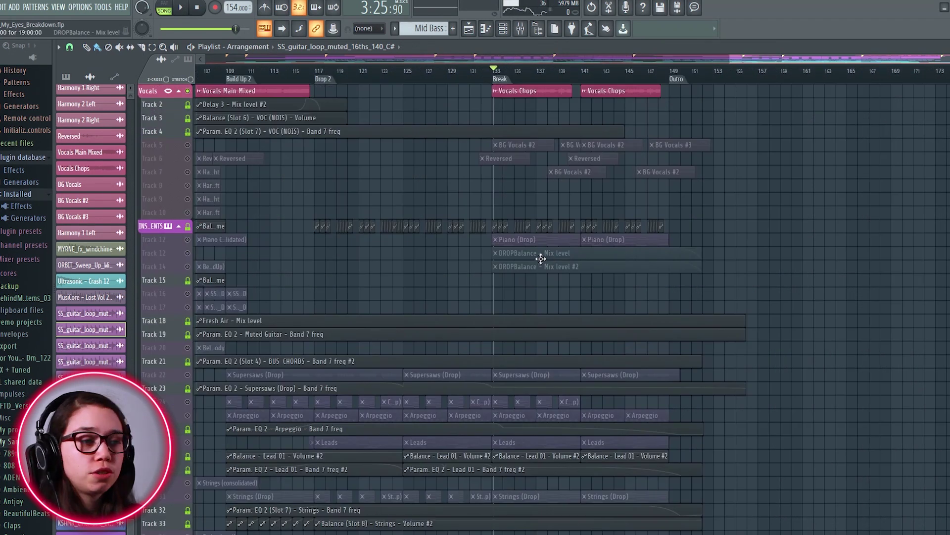
scroll(535, 225, "up", 4)
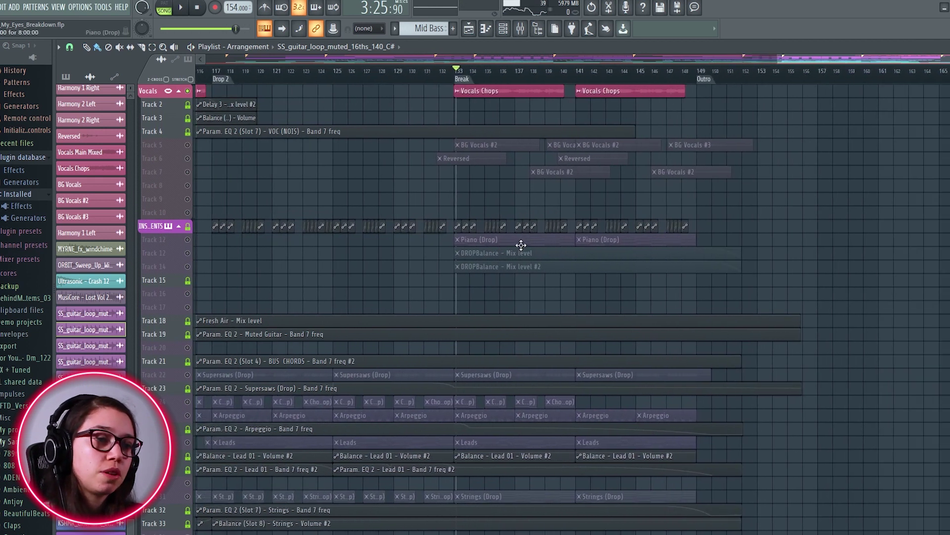
scroll(446, 146, "down", 4)
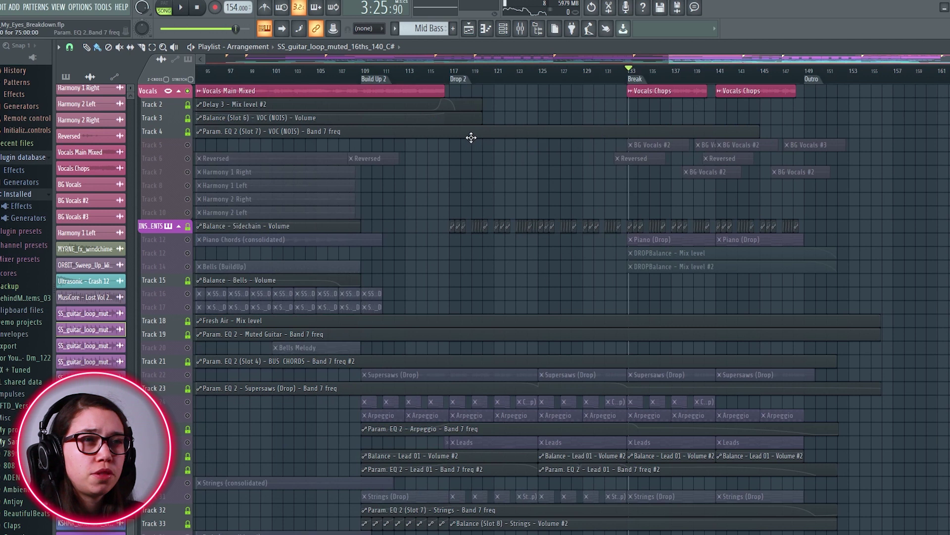
scroll(500, 174, "up", 5)
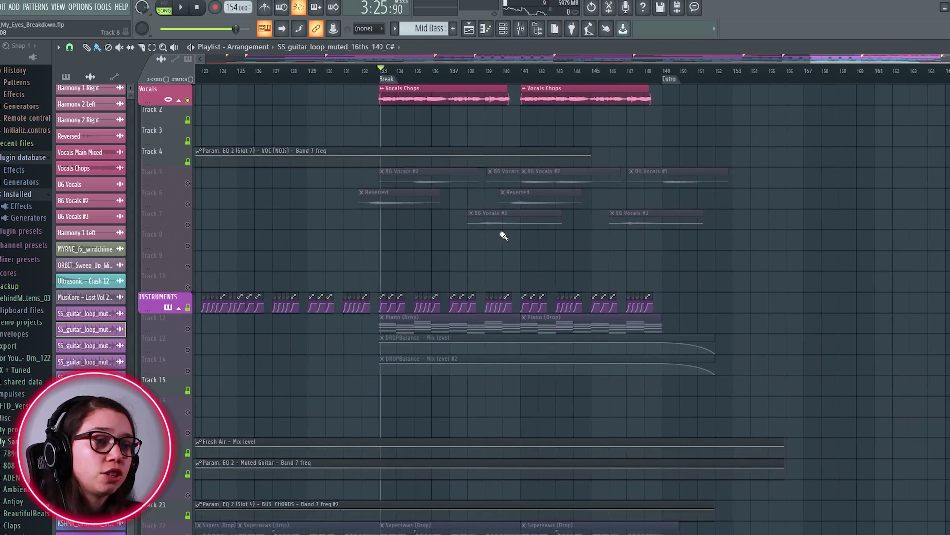
scroll(461, 172, "up", 2)
key("space")
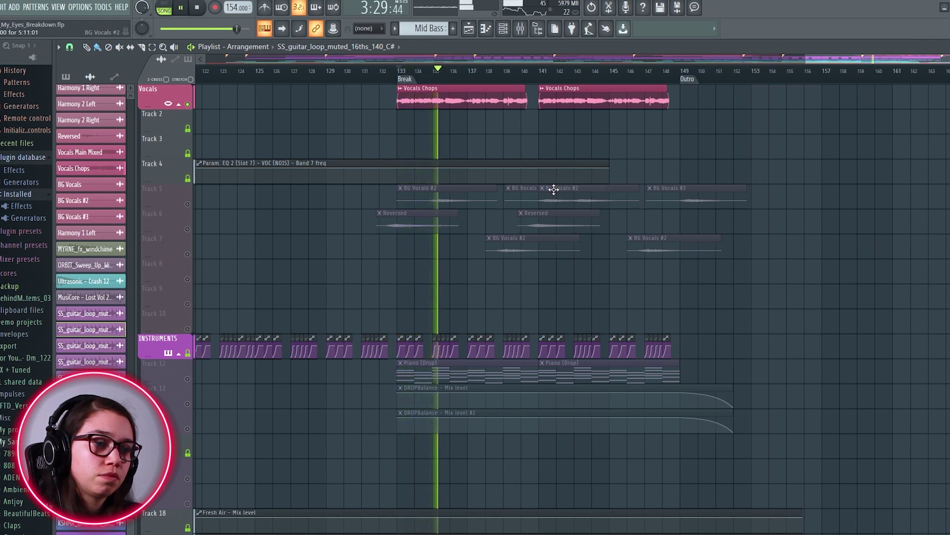
key("space")
Look over the muted background vocals in the Break and release the Vocals solo to restore all tracks.
scroll(448, 180, "down", 4)
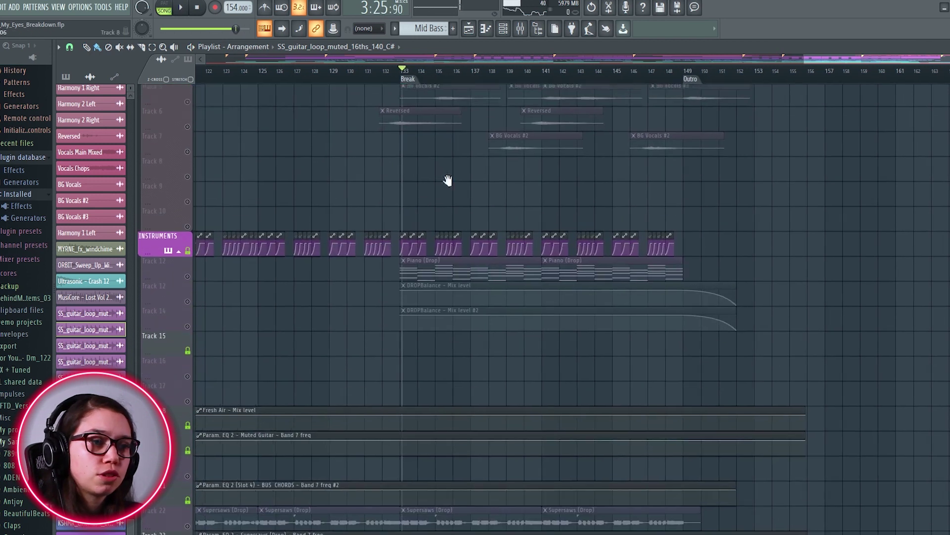
scroll(448, 180, "up", 3)
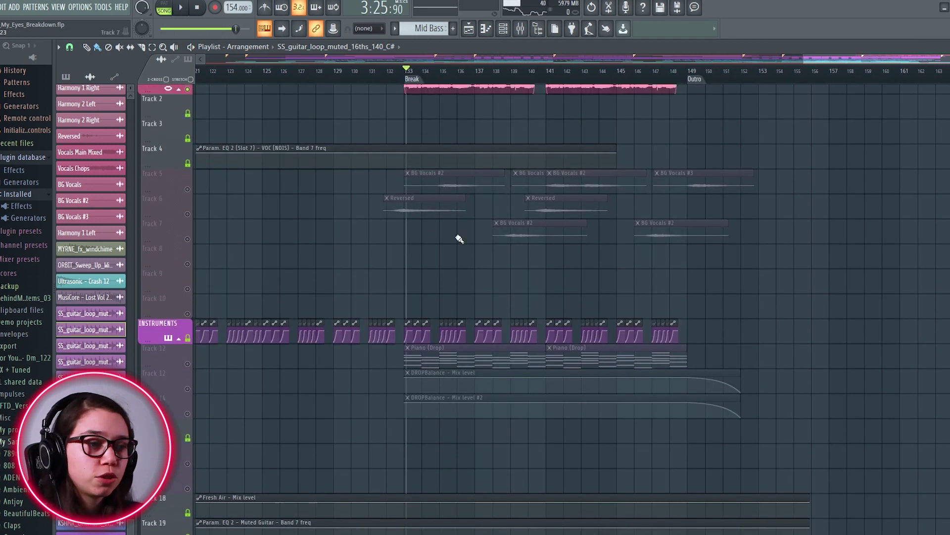
scroll(465, 248, "down", 4)
scroll(543, 242, "down", 2)
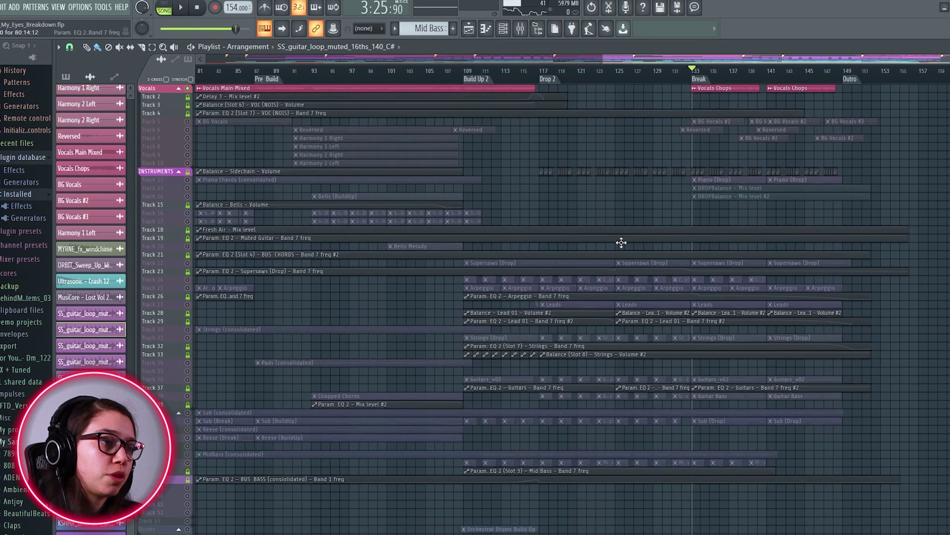
right_click(189, 89)
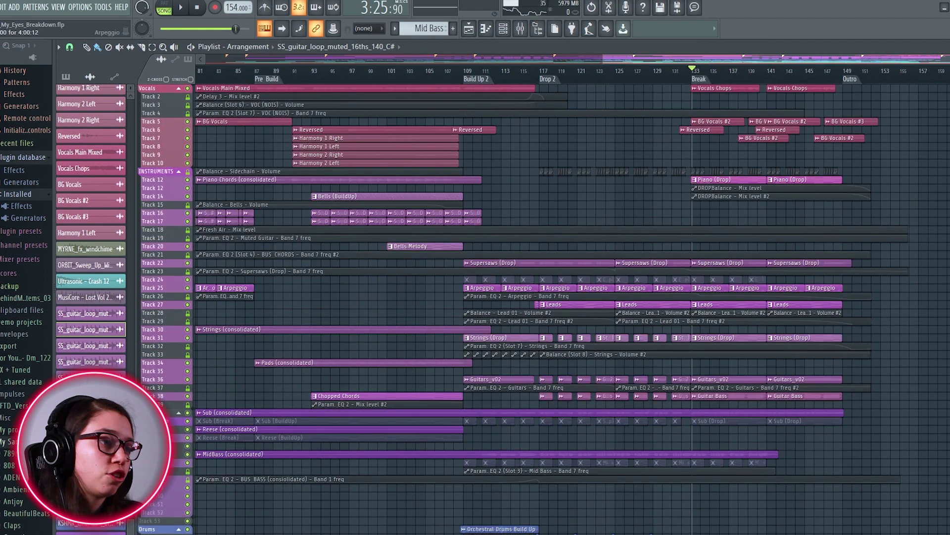
Play all tracks from just before bar 61 through the dip in the Param. EQ 2 - Master - Band 7 freq automation, and stop.
scroll(571, 335, "down", 3)
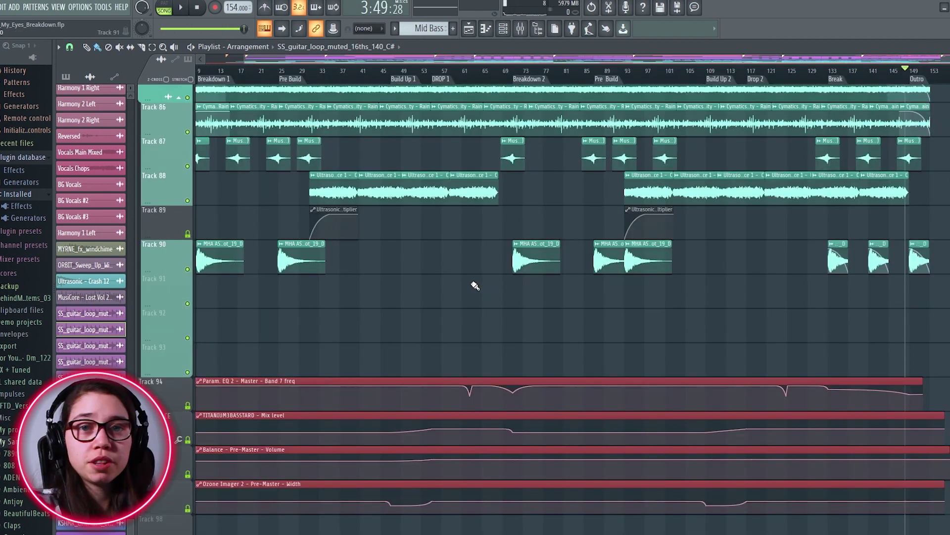
scroll(499, 341, "up", 3)
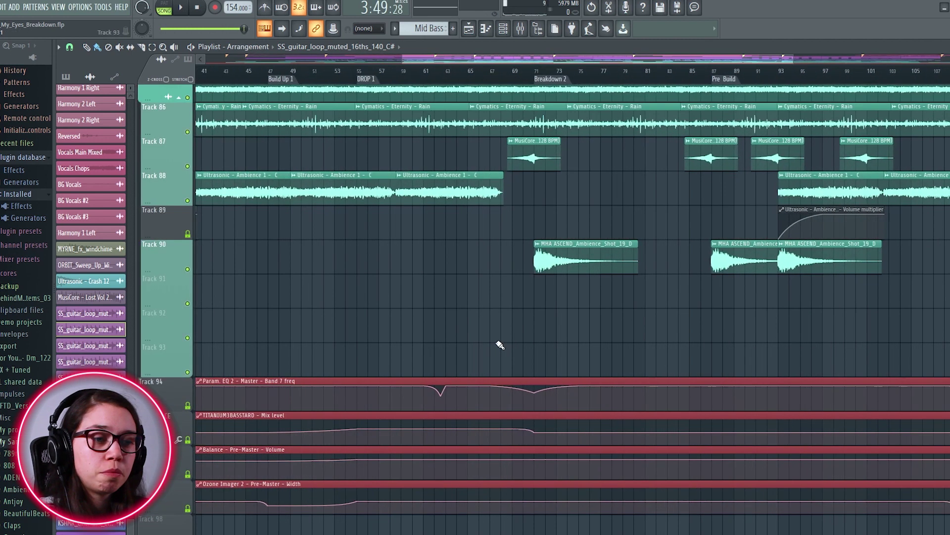
scroll(466, 319, "up", 2)
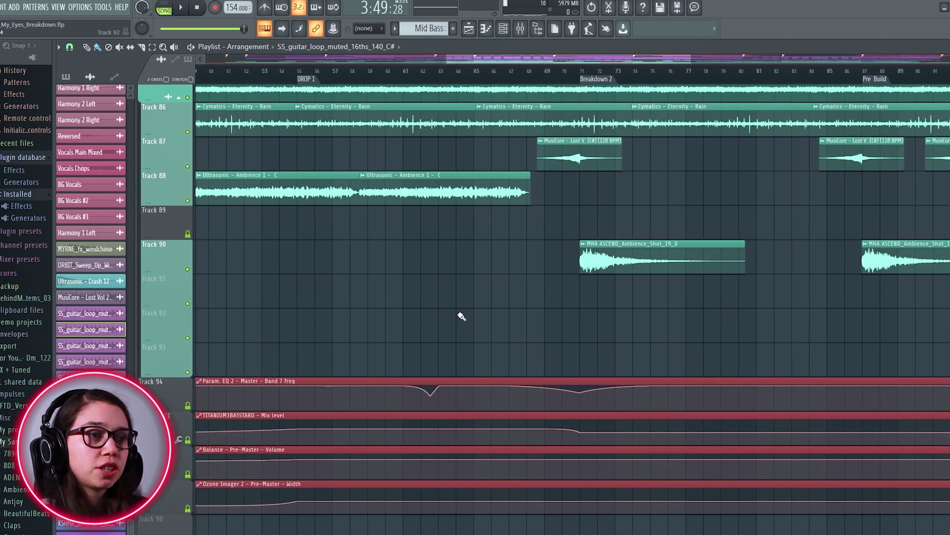
left_click(394, 74)
scroll(427, 379, "up", 3)
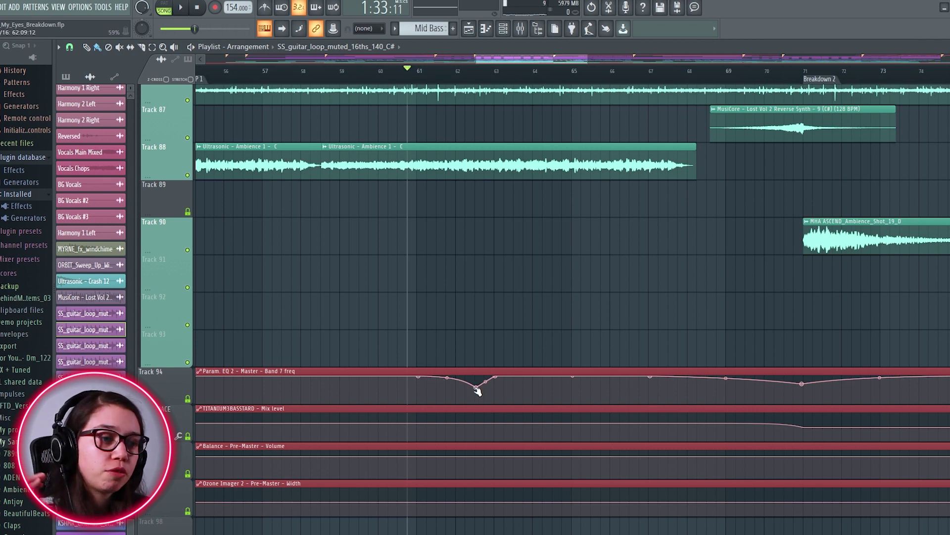
scroll(481, 399, "up", 2)
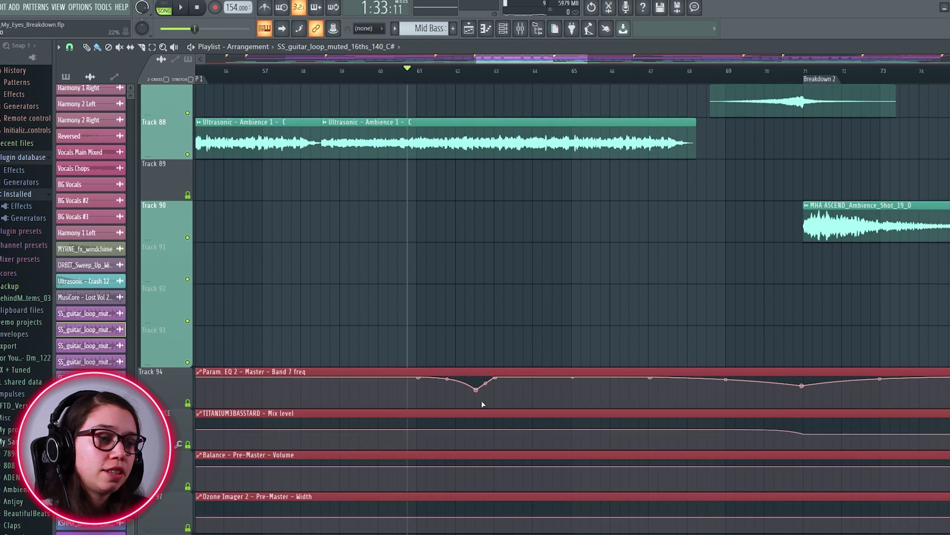
key("space")
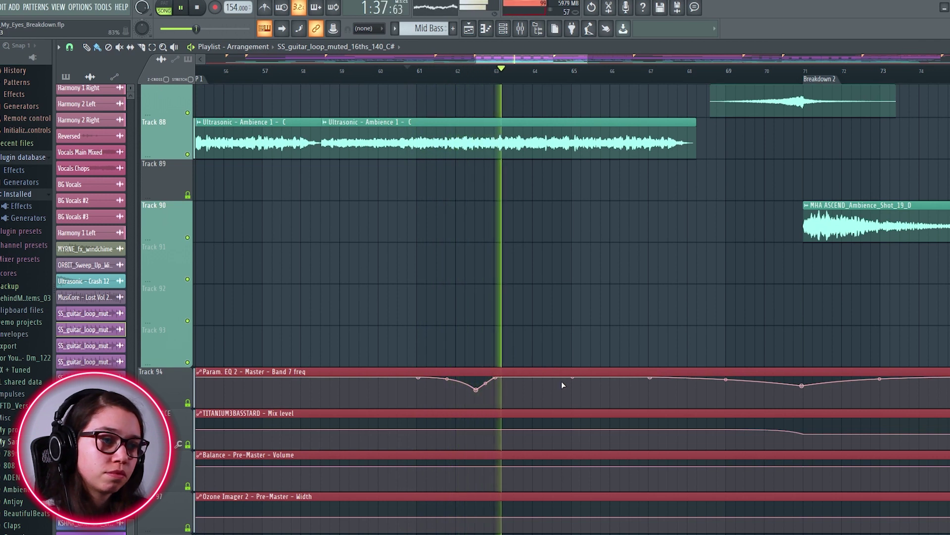
key("space")
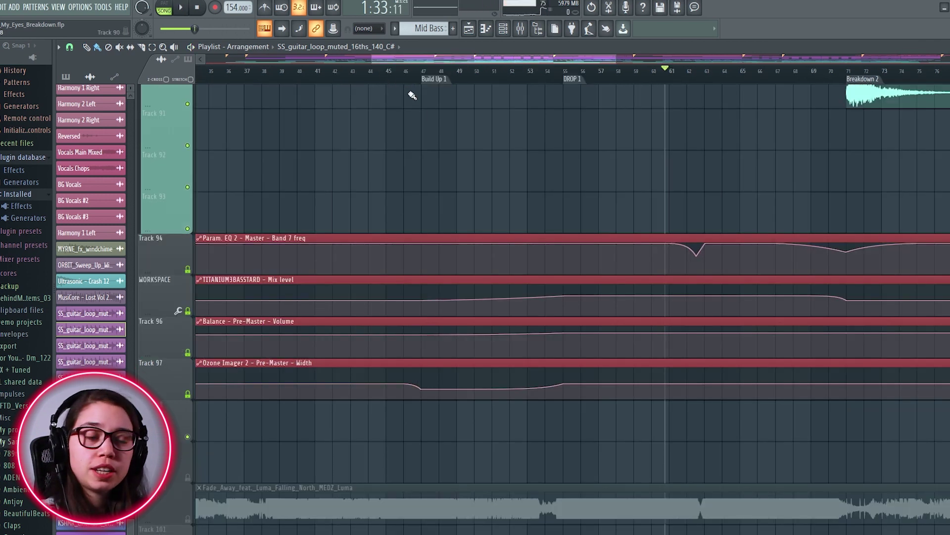
Place the playhead at the Build Up 1 marker, keeping the master automation clips on Tracks 94 to 97 in view.
scroll(485, 247, "down", 1)
scroll(485, 248, "down", 1)
scroll(505, 278, "up", 2)
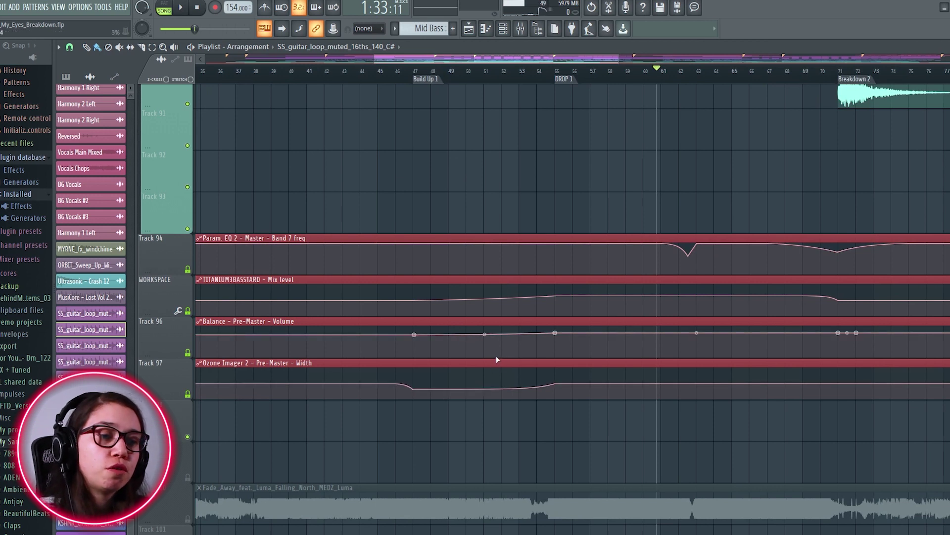
left_click(410, 79)
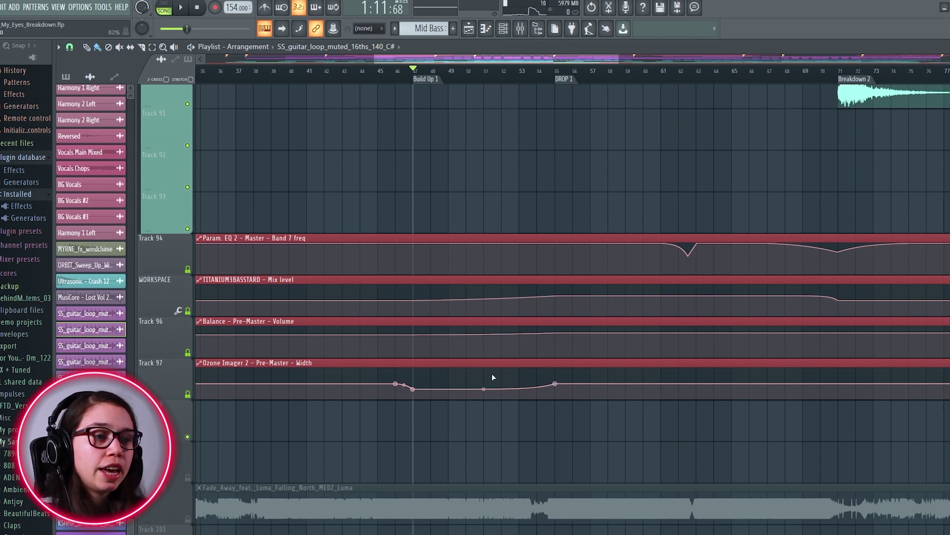
Examine the TITANIUM3BASSTARD mix level, Pre-Master volume and Ozone Imager 2 width automation curves from Build Up 1 to Build Up 2.
scroll(488, 342, "up", 4)
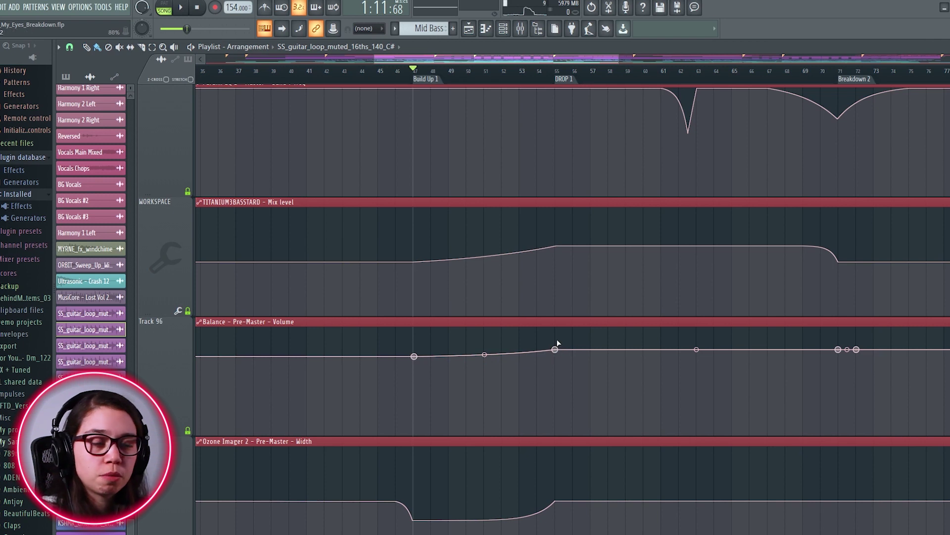
scroll(423, 331, "down", 2)
scroll(446, 332, "up", 1)
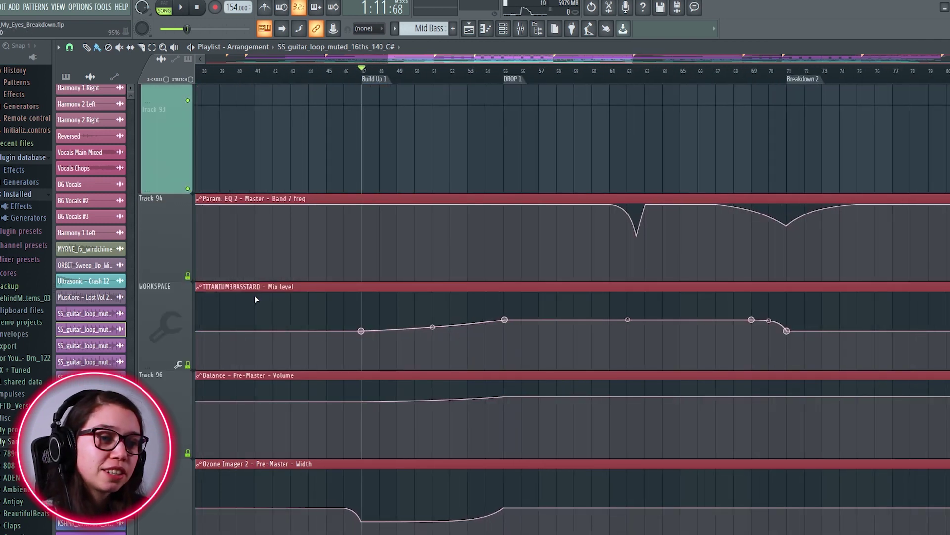
scroll(465, 323, "down", 2)
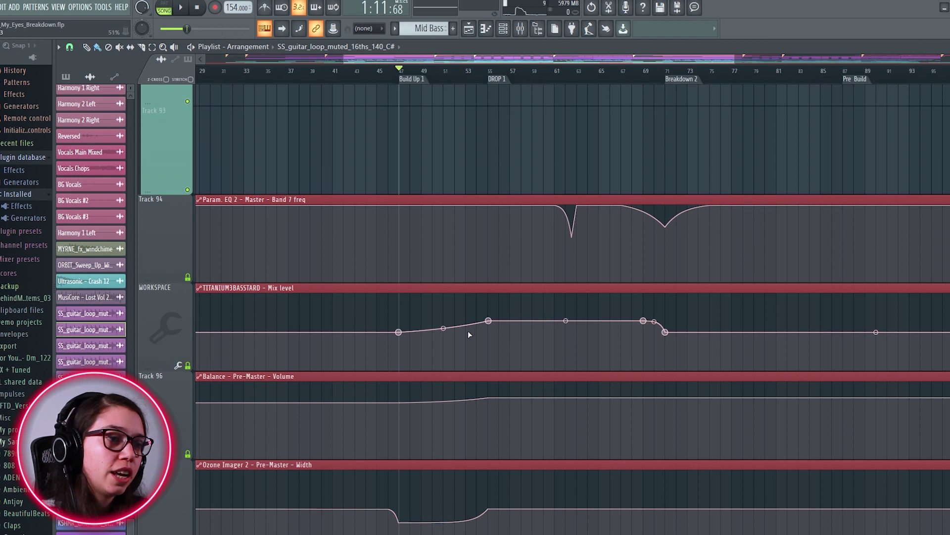
scroll(467, 330, "down", 1)
left_click_drag(495, 326, 479, 332)
scroll(501, 323, "up", 1)
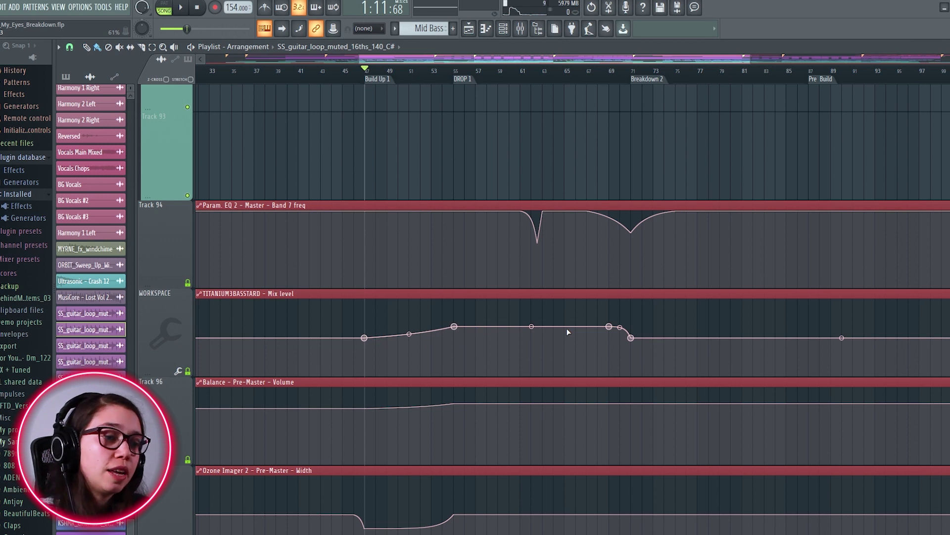
scroll(467, 342, "down", 3)
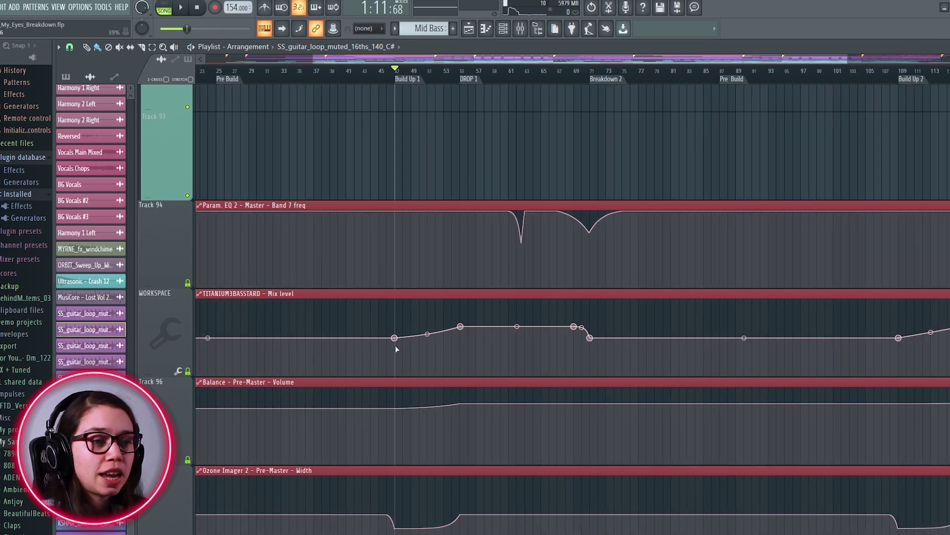
scroll(313, 342, "down", 3)
scroll(566, 256, "down", 4)
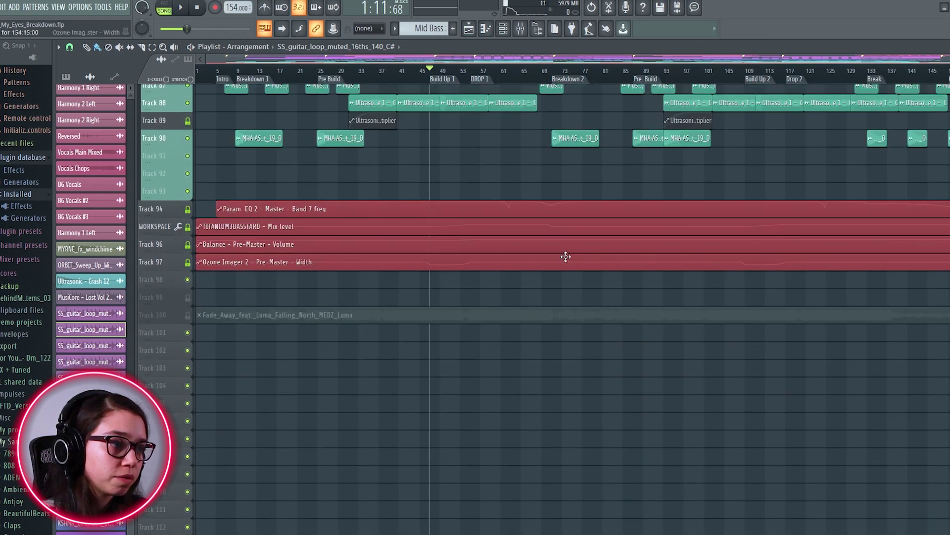
Solo the FX track together with Track 74 and play the KSHMR cymbal transition and low impact from bar 16.
scroll(327, 317, "up", 4)
scroll(327, 347, "up", 2)
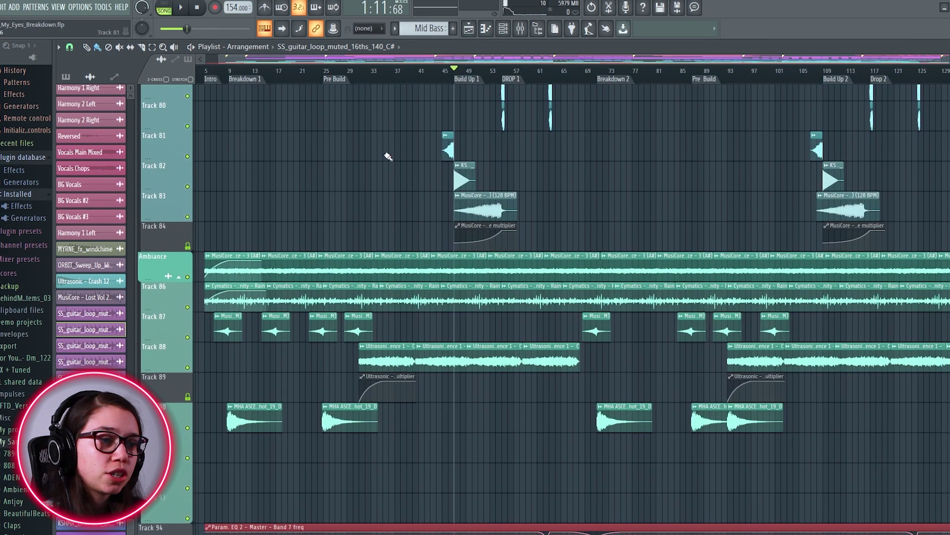
scroll(389, 157, "up", 10)
scroll(276, 282, "up", 4)
scroll(316, 287, "up", 2)
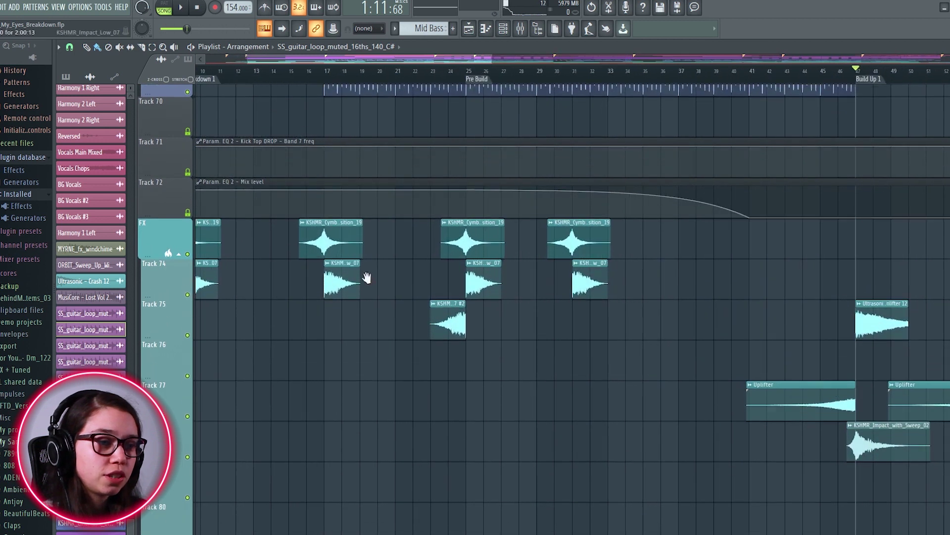
scroll(545, 276, "up", 3)
scroll(414, 174, "up", 3)
left_click(377, 75)
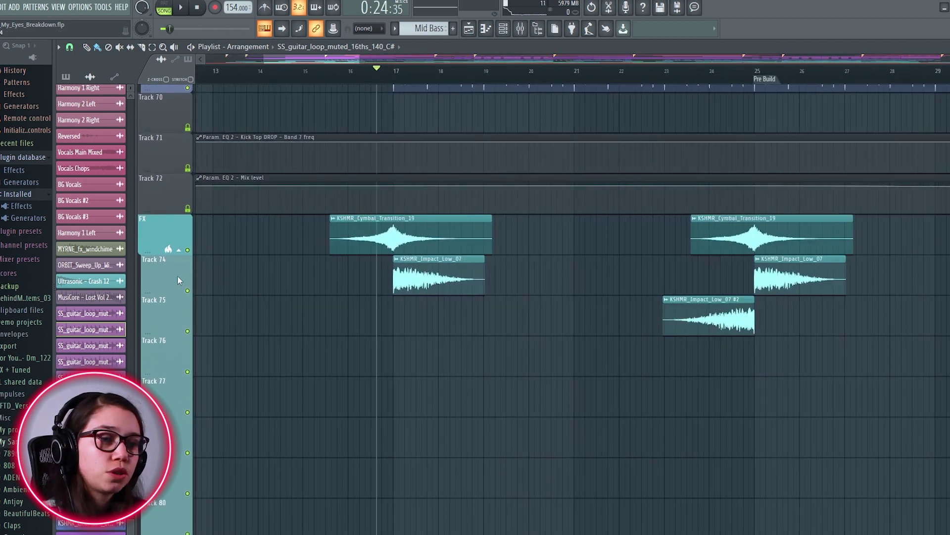
right_click(188, 250)
left_click(188, 290)
left_click(349, 74)
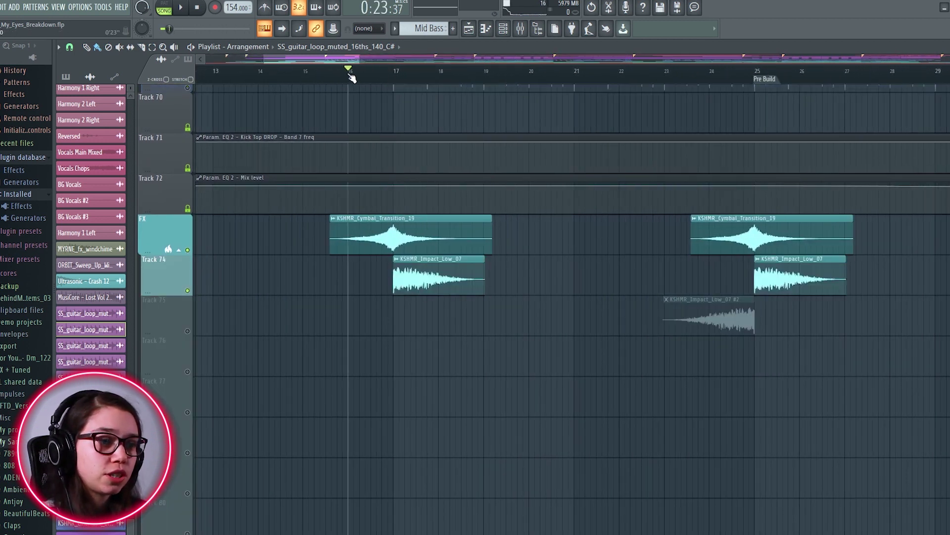
key("space")
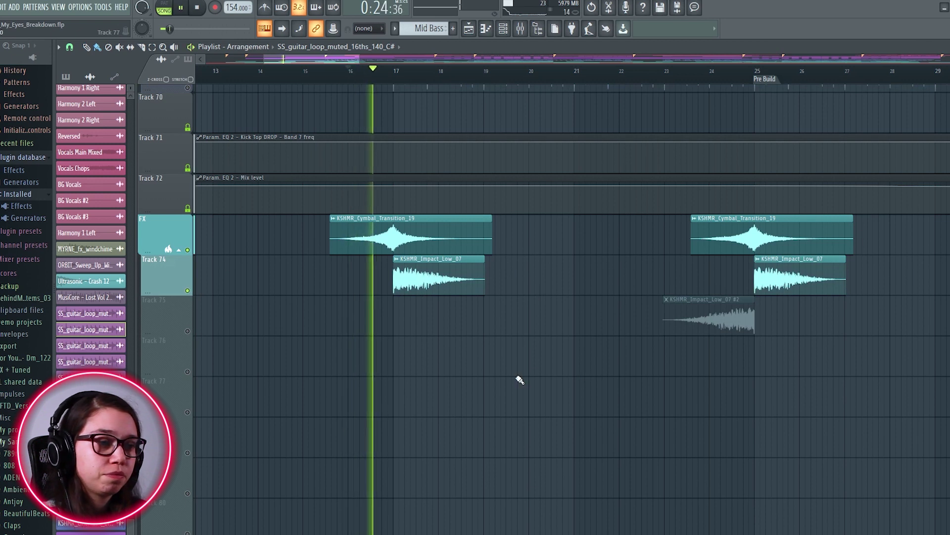
Stop playback, unmute Track 75, and view the soloed FX transition clips across the arrangement.
scroll(473, 396, "down", 5)
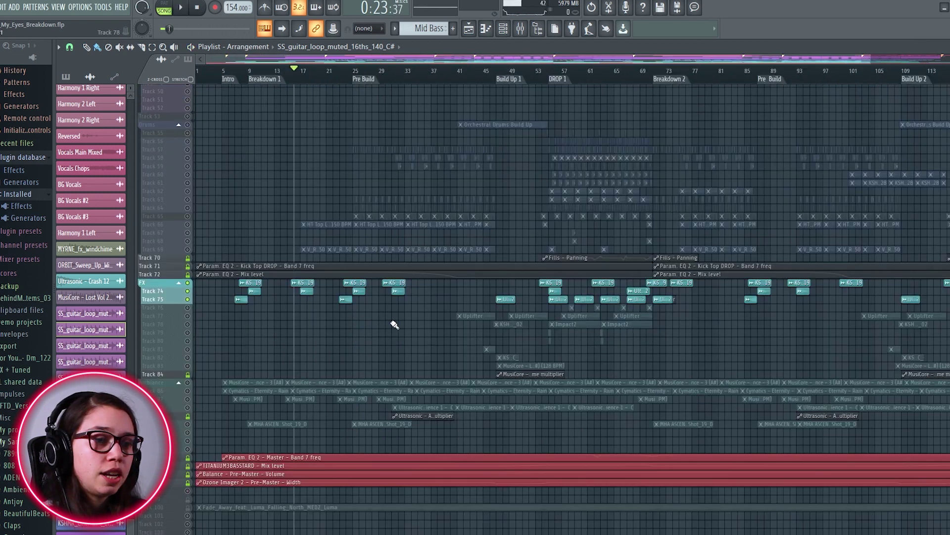
scroll(381, 324, "down", 2)
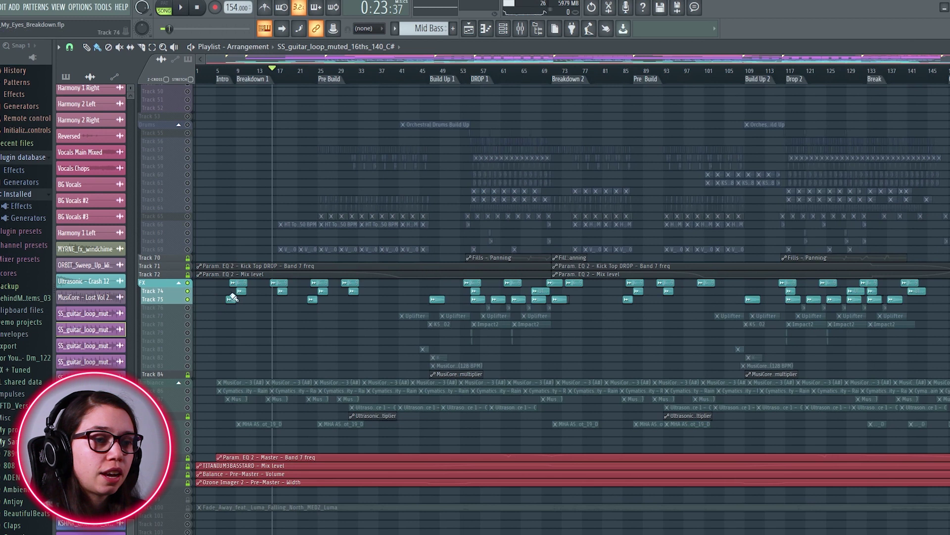